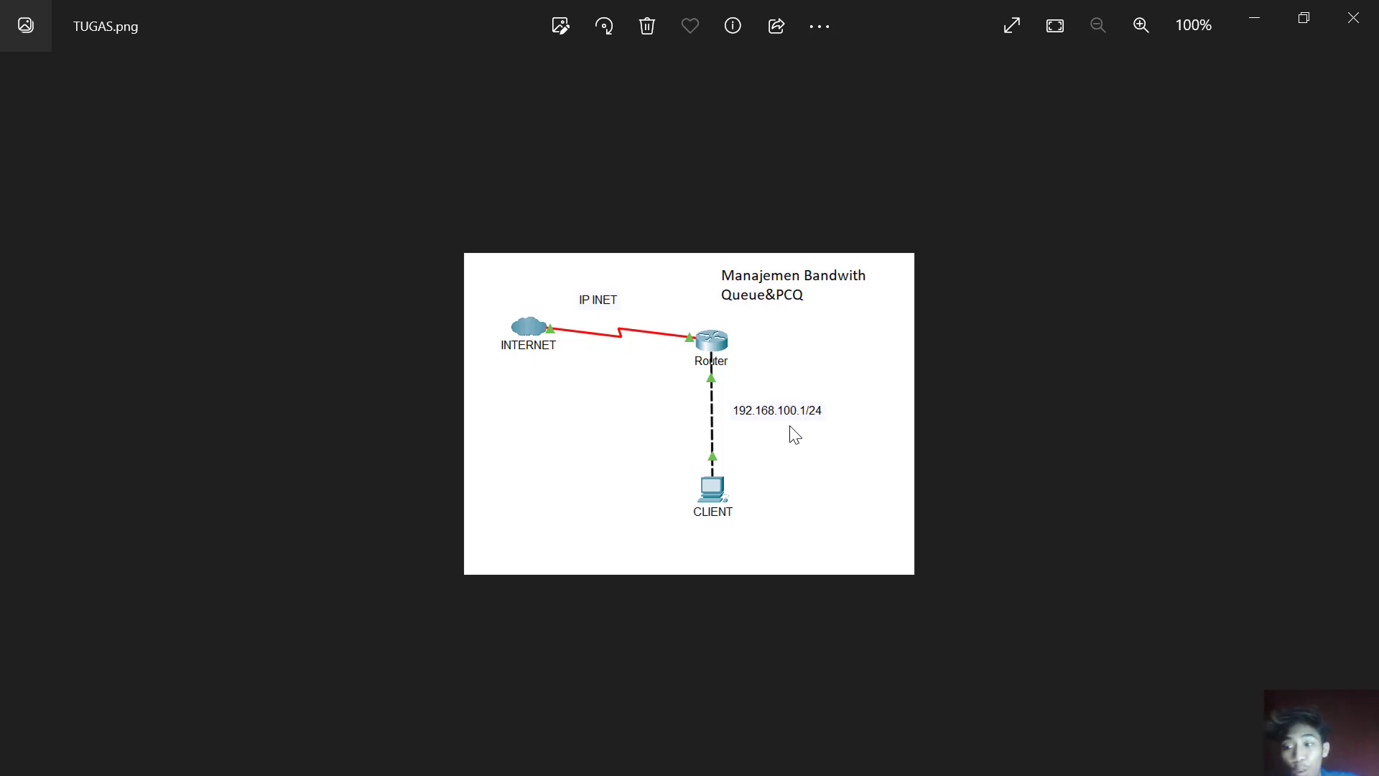
# Minimize the TUGAS.png topology image and launch Oracle VM VirtualBox.
pyautogui.click(1255, 19)
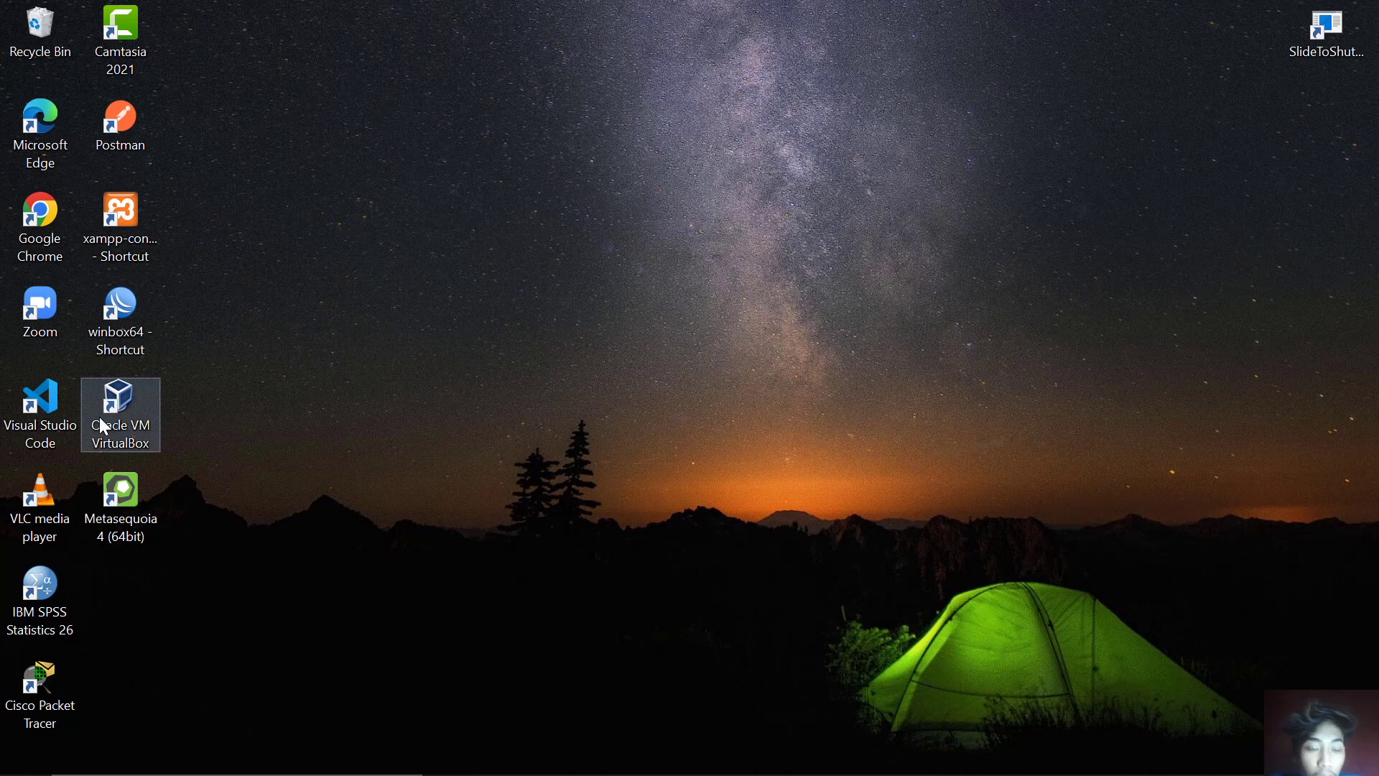
pyautogui.click(101, 417)
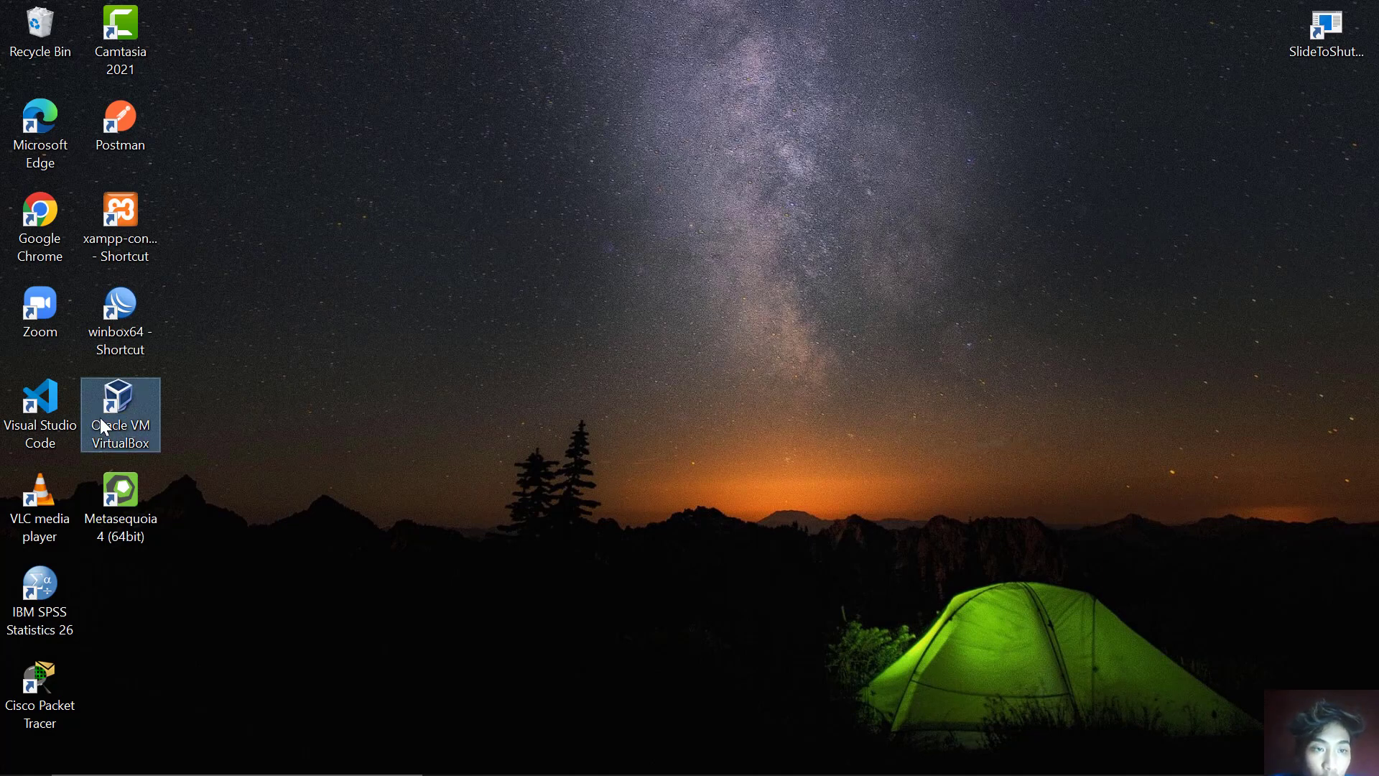
pyautogui.doubleClick(119, 423)
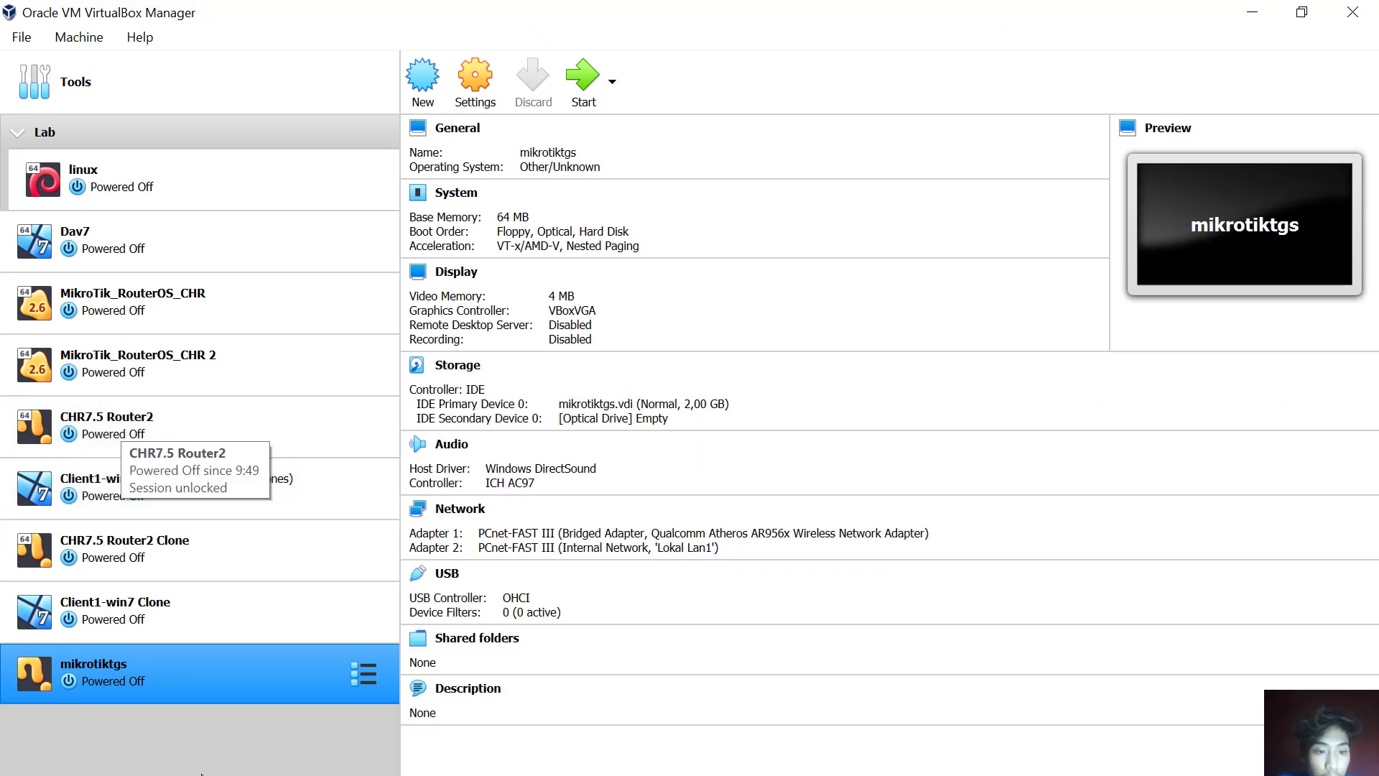
# Review the network adapters of the mikrotiktgs machine, attach Adapter 2 to Internal Network with the name Lokal Lan1, and accept the settings.
pyautogui.click(497, 107)
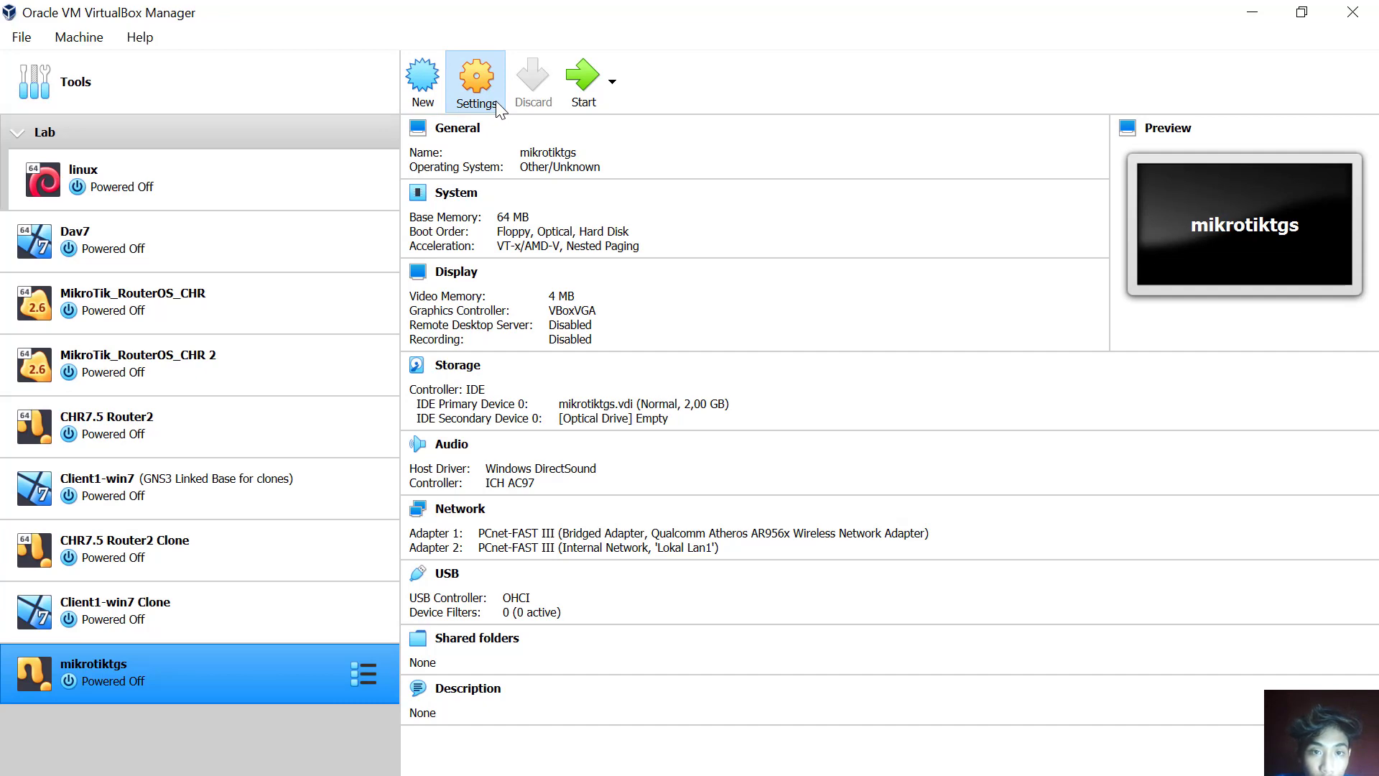
pyautogui.click(351, 289)
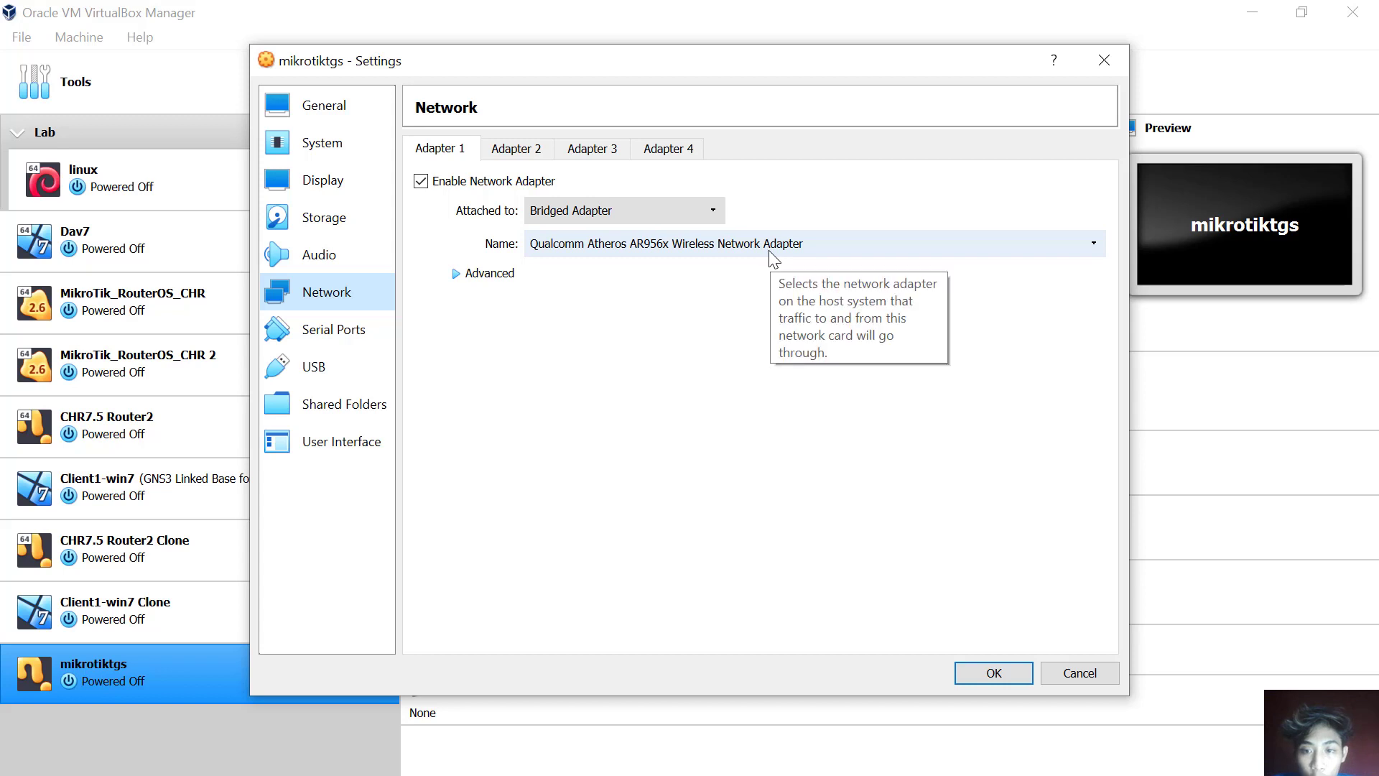
pyautogui.click(515, 152)
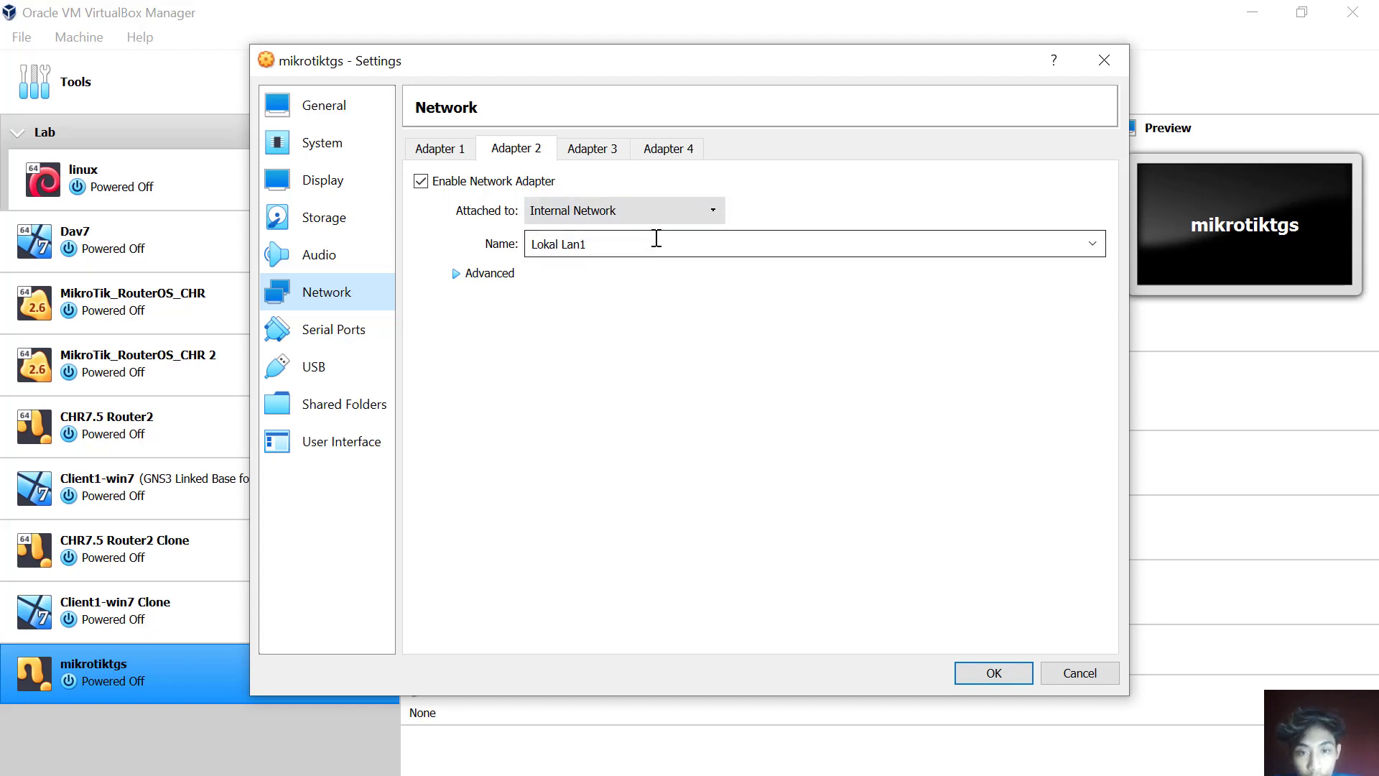
pyautogui.click(619, 210)
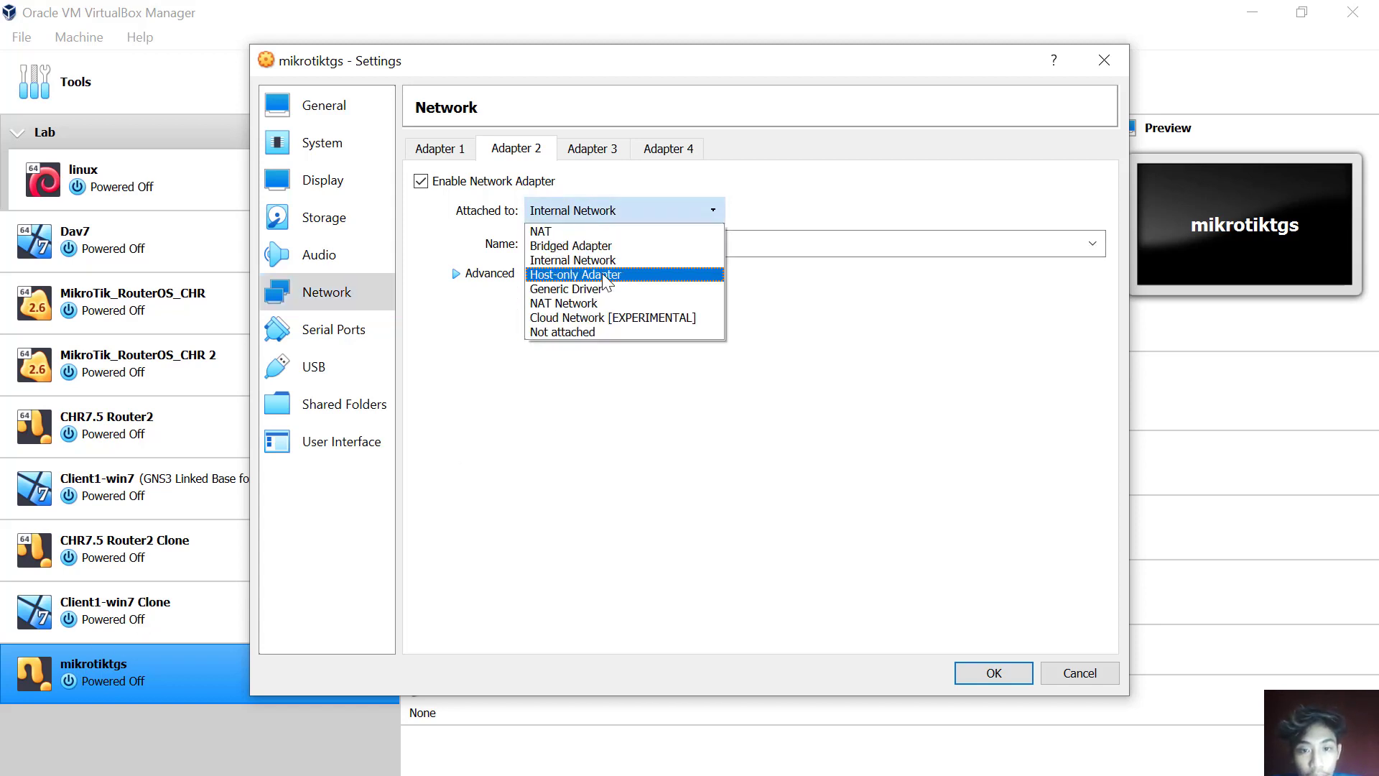
pyautogui.click(575, 260)
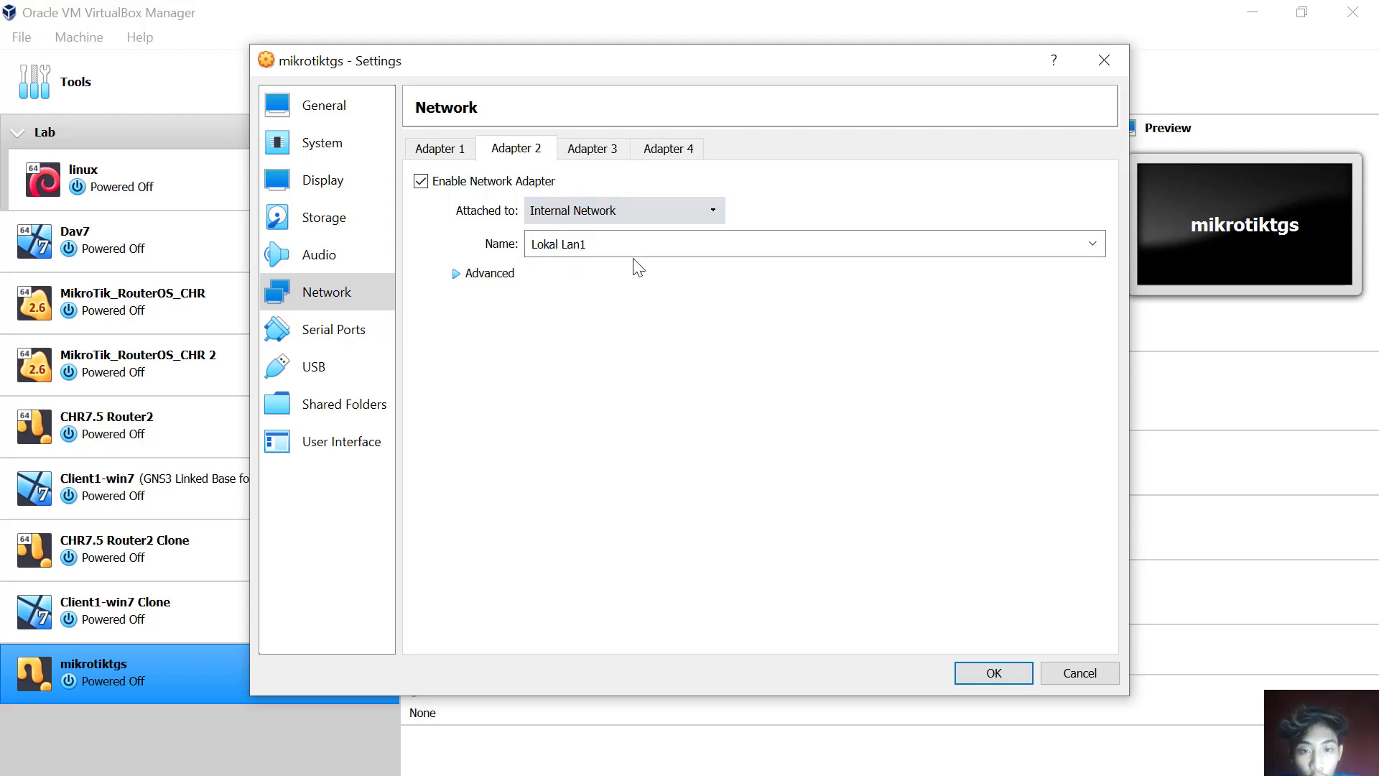
pyautogui.click(1006, 675)
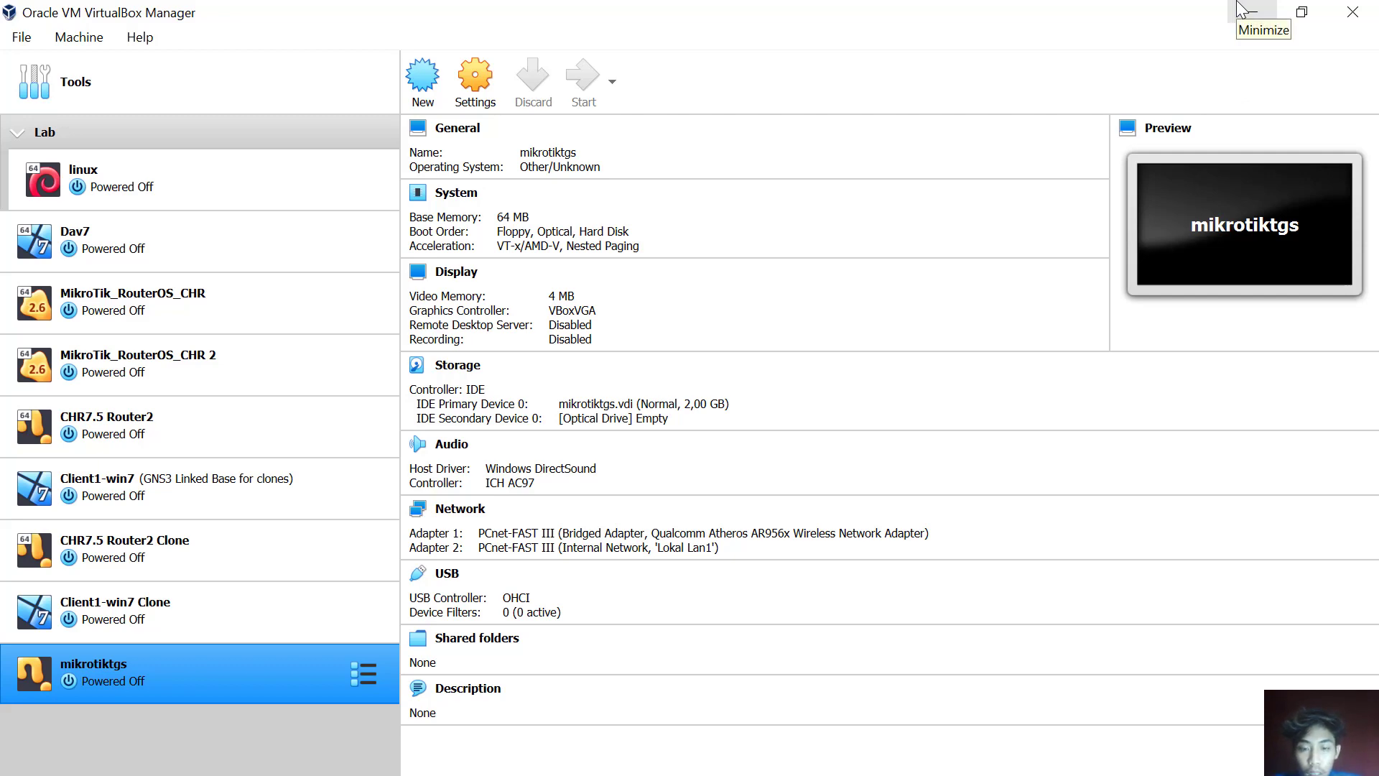
# Switch to the running mikrotiktgs console, log in as admin with an empty password, and continue to the command prompt.
pyautogui.hotkey('alt', 'Tab')
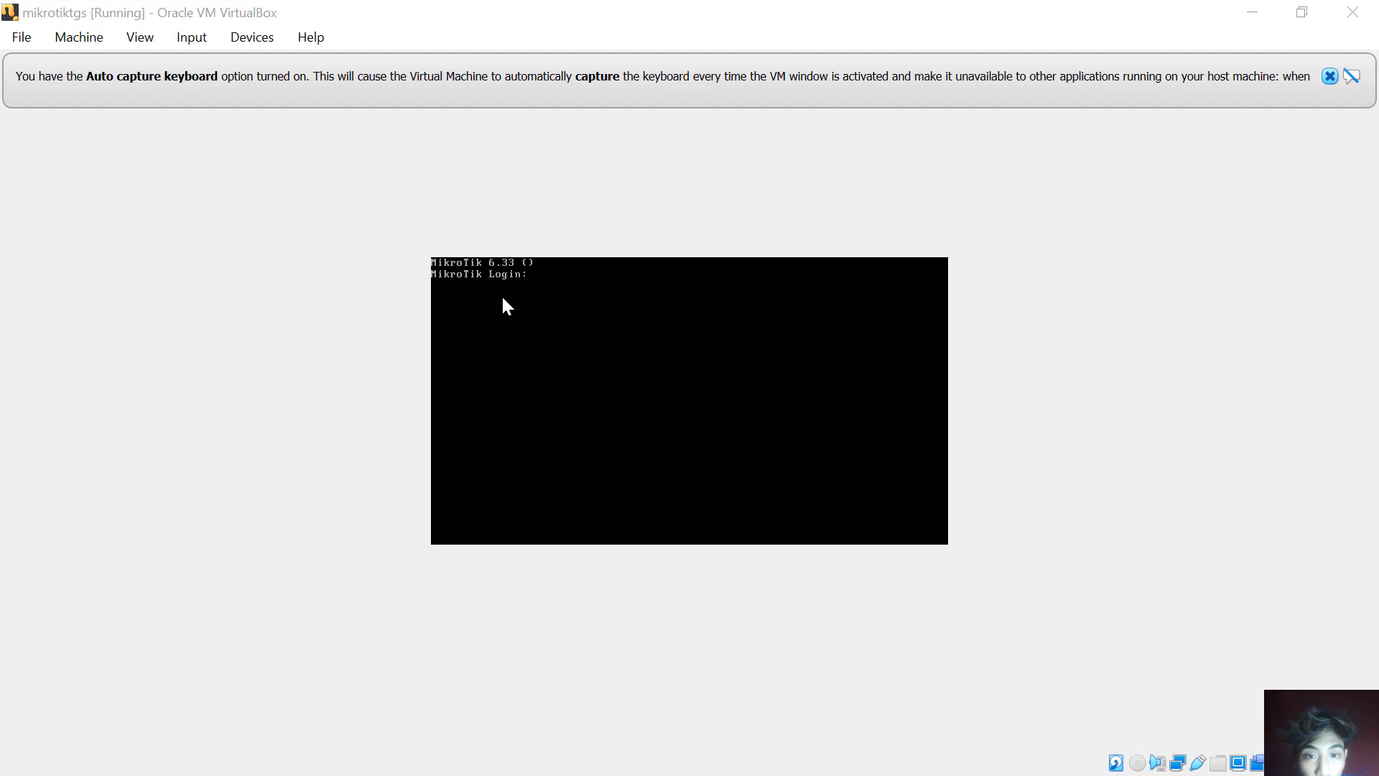
pyautogui.click(537, 276)
pyautogui.click(943, 240)
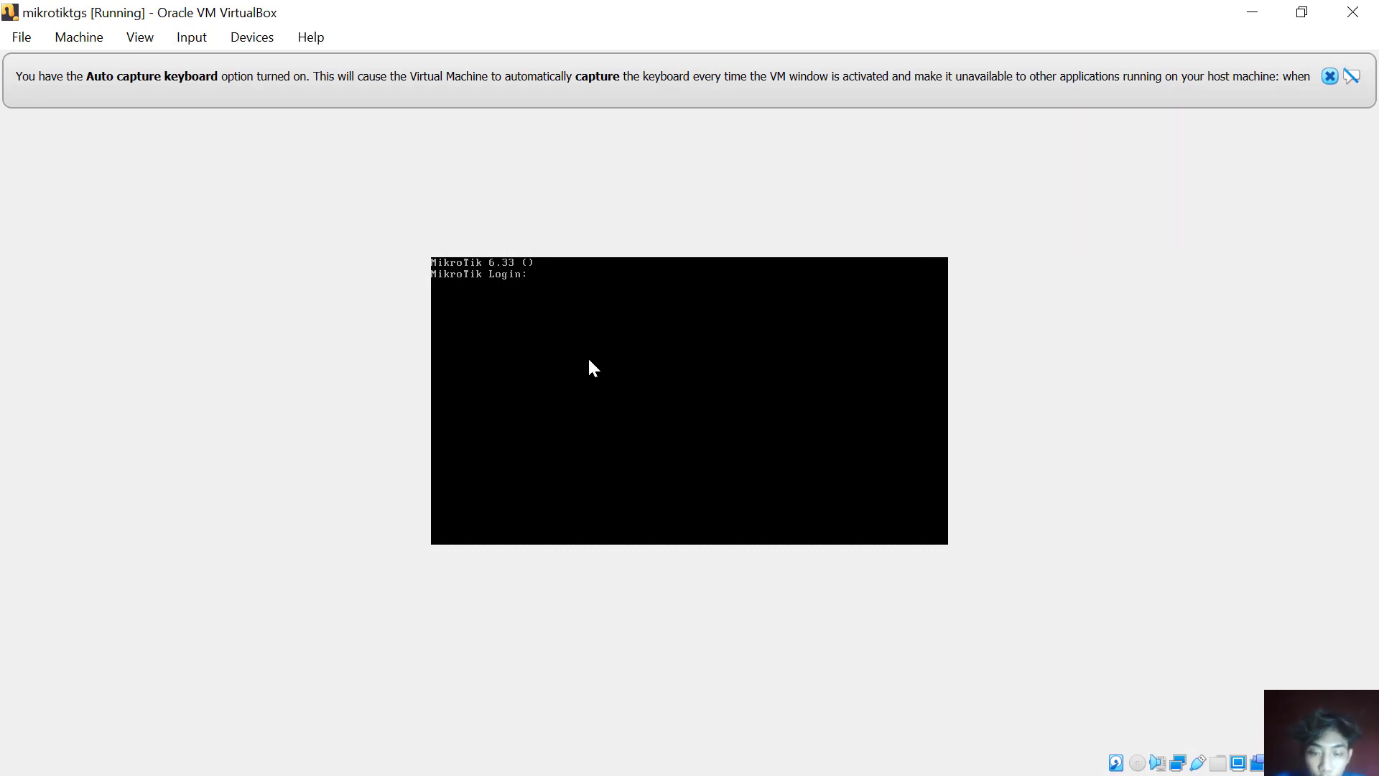
pyautogui.write('admi')
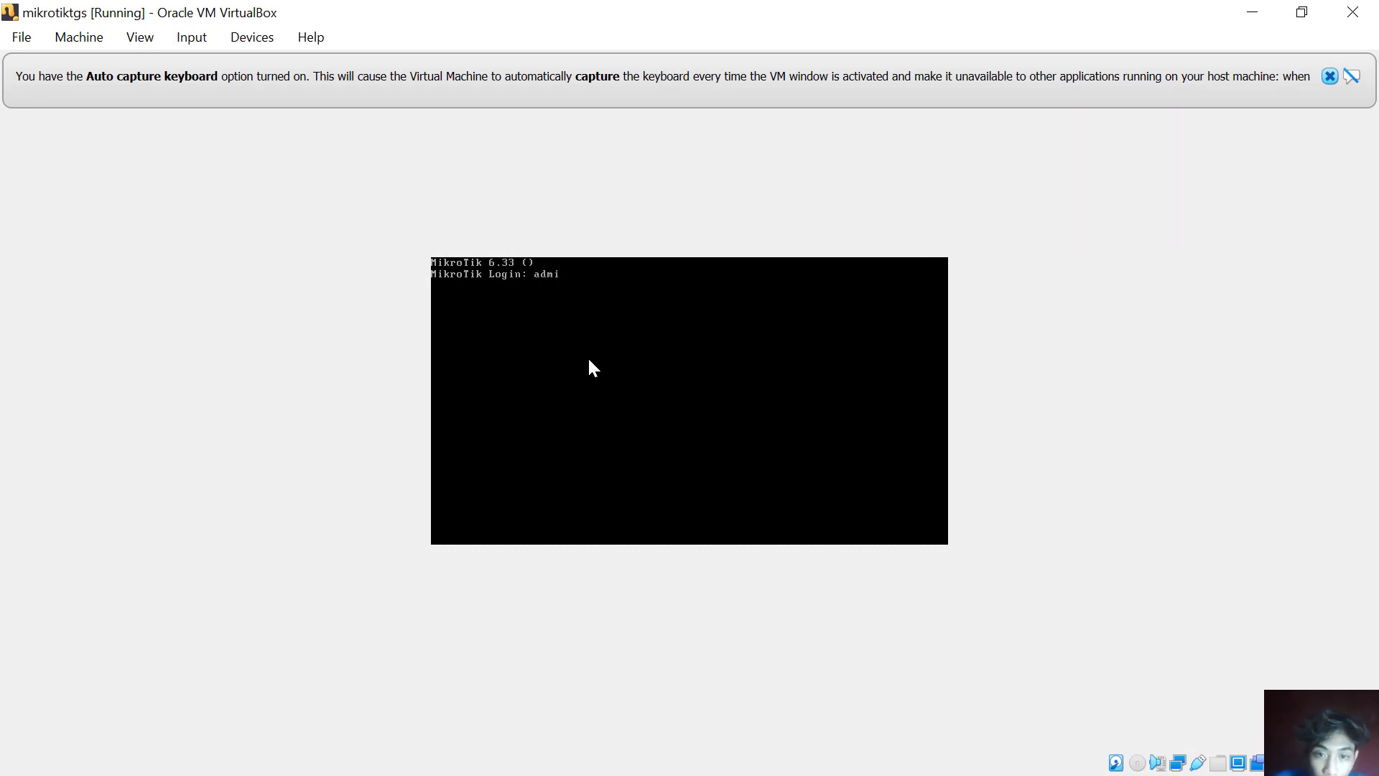
pyautogui.write('n')
pyautogui.press('Return')
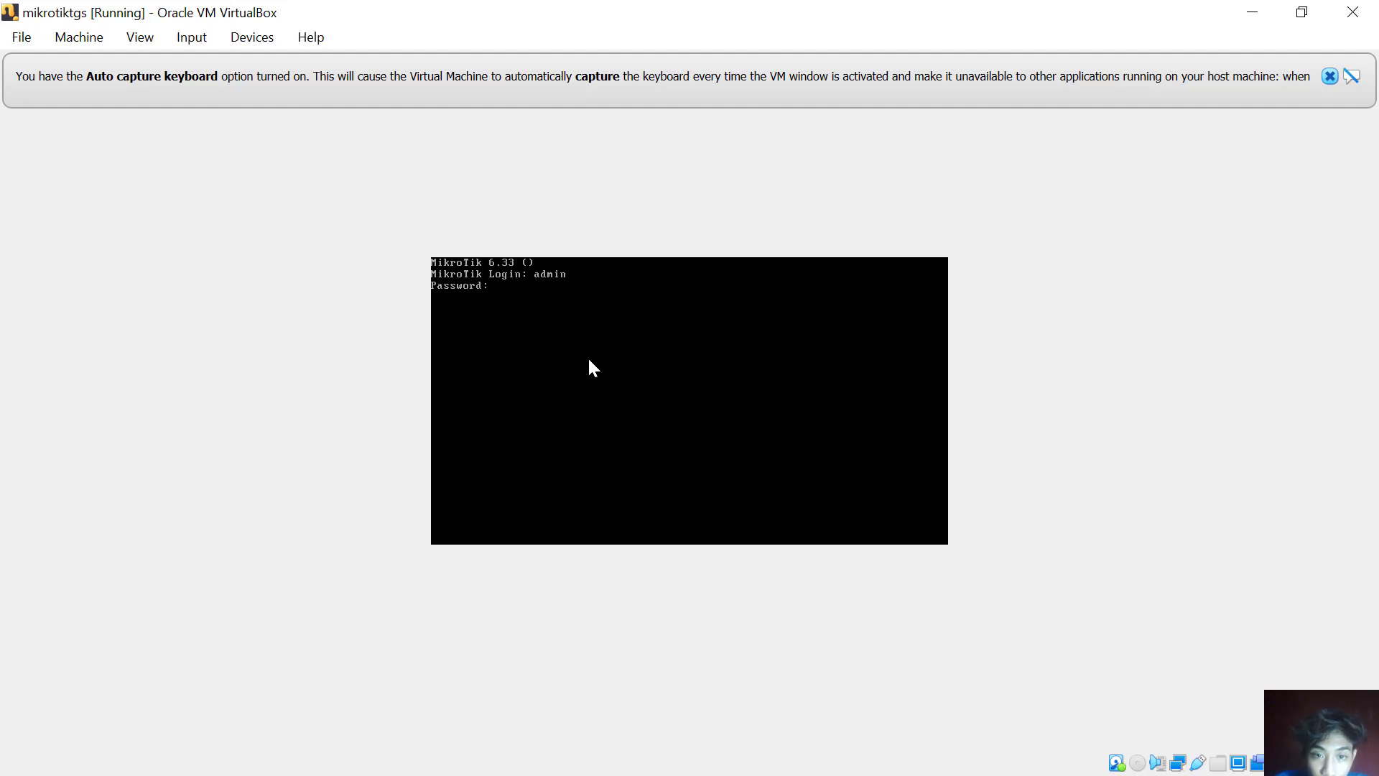
pyautogui.press('Return')
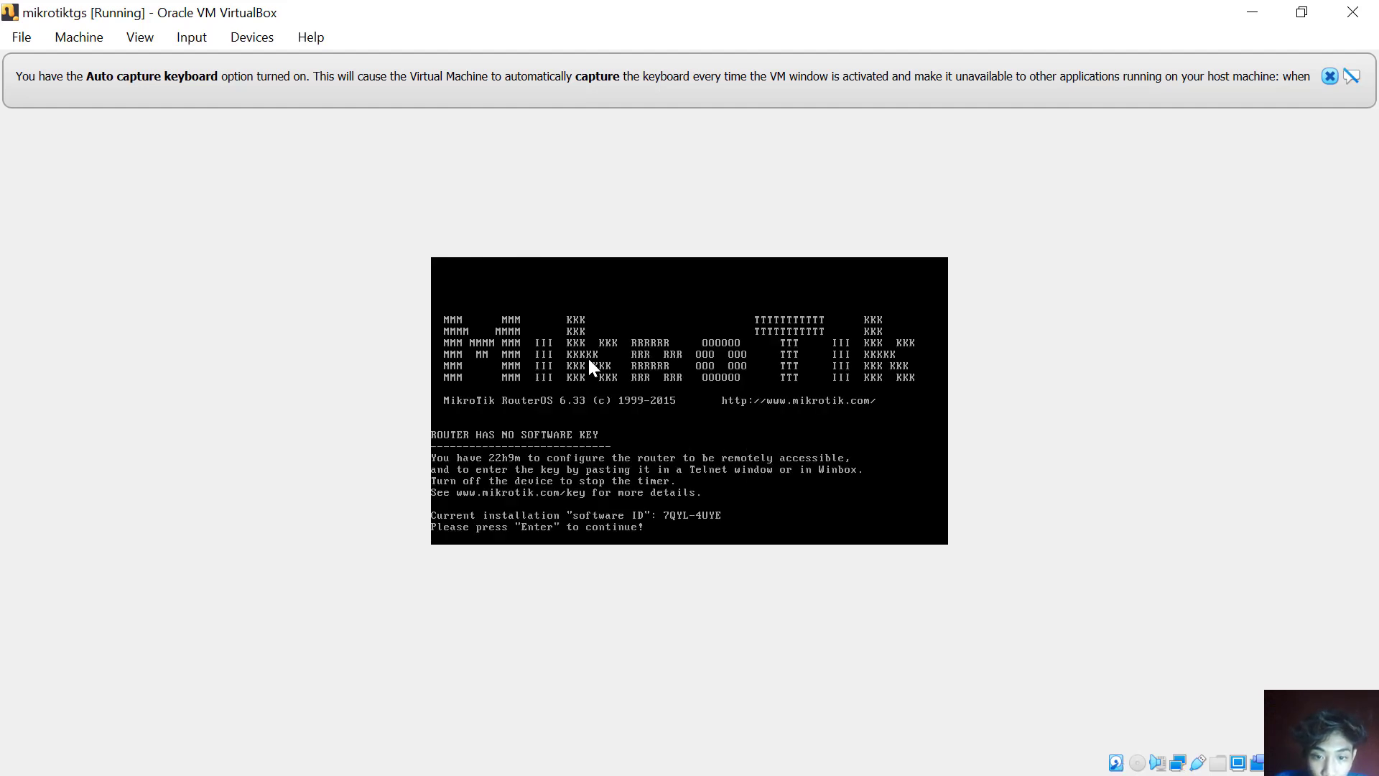
pyautogui.press('Return')
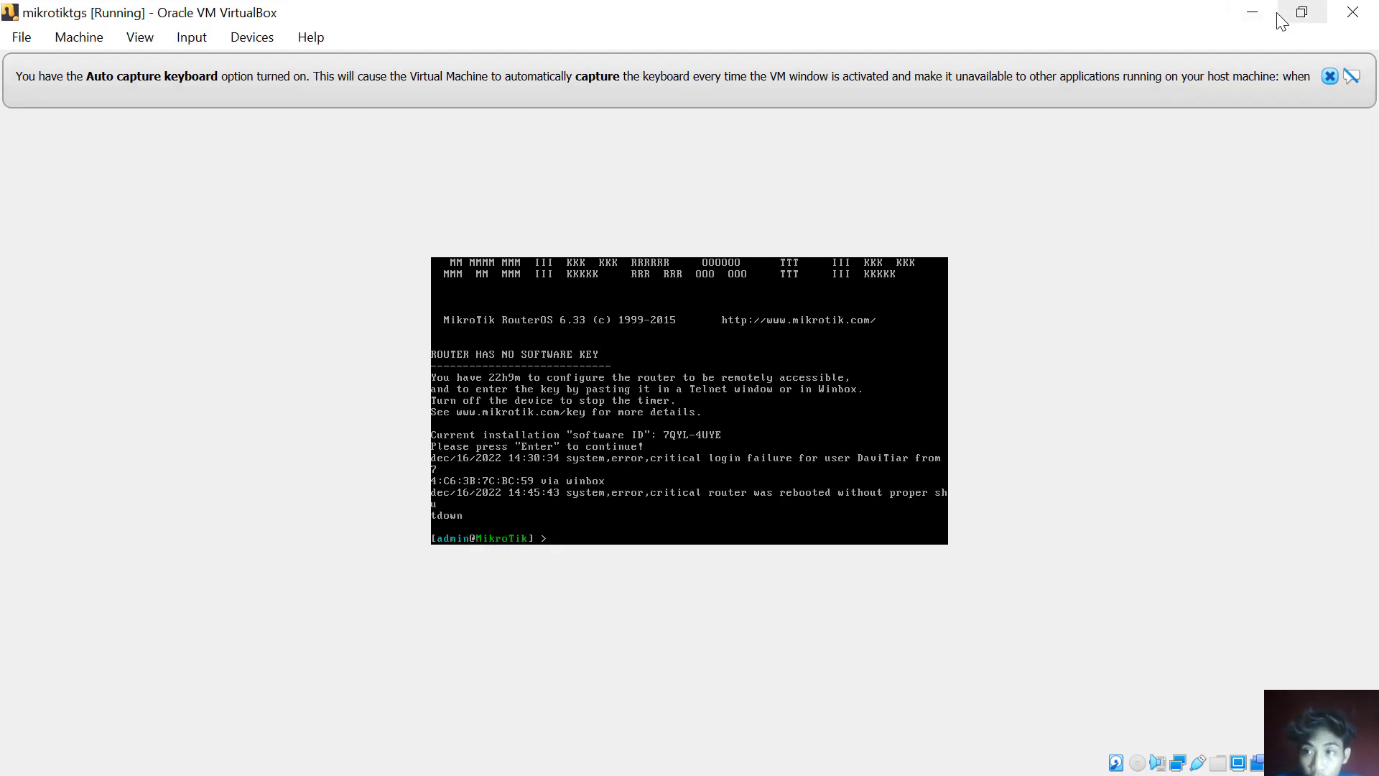
# Minimize the VirtualBox windows, launch WinBox, and refresh its list of neighbors.
pyautogui.click(1253, 13)
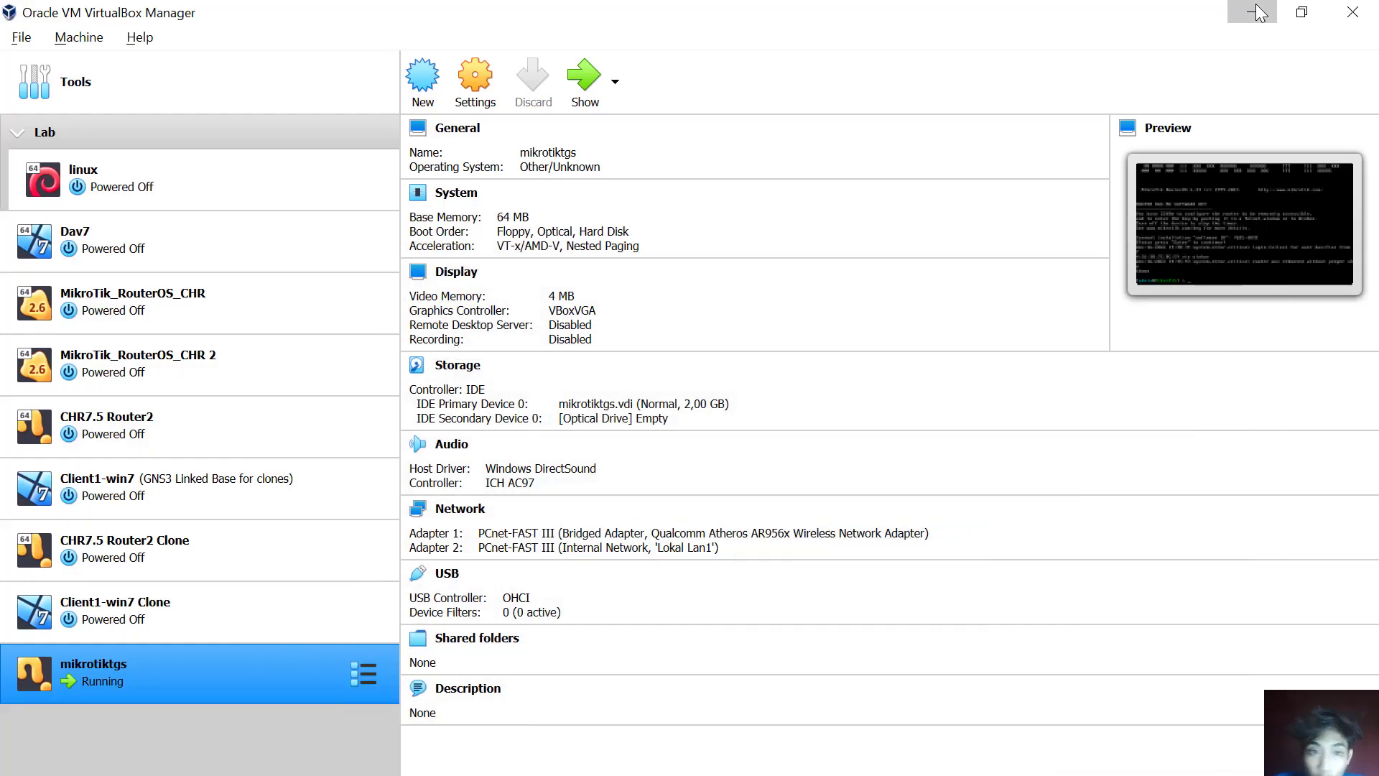
pyautogui.click(1256, 13)
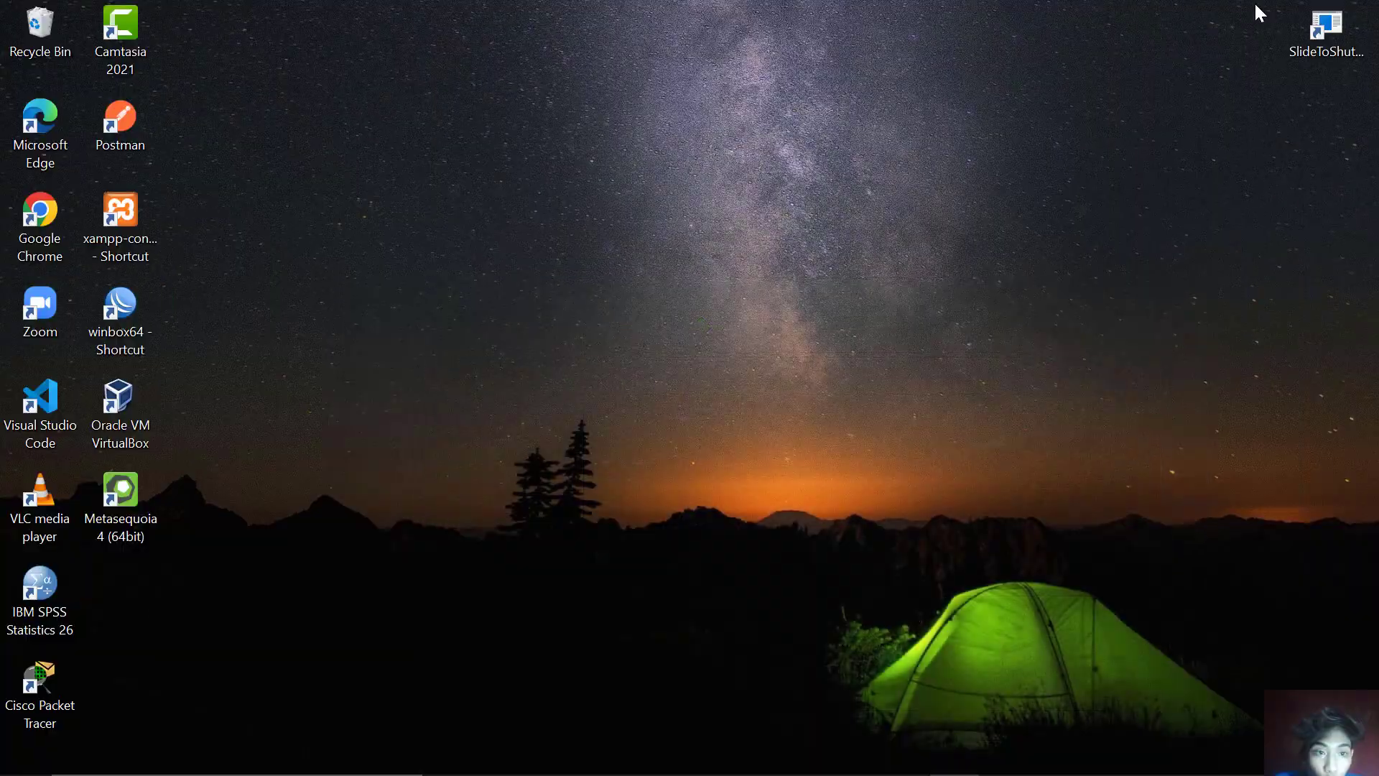
pyautogui.doubleClick(123, 343)
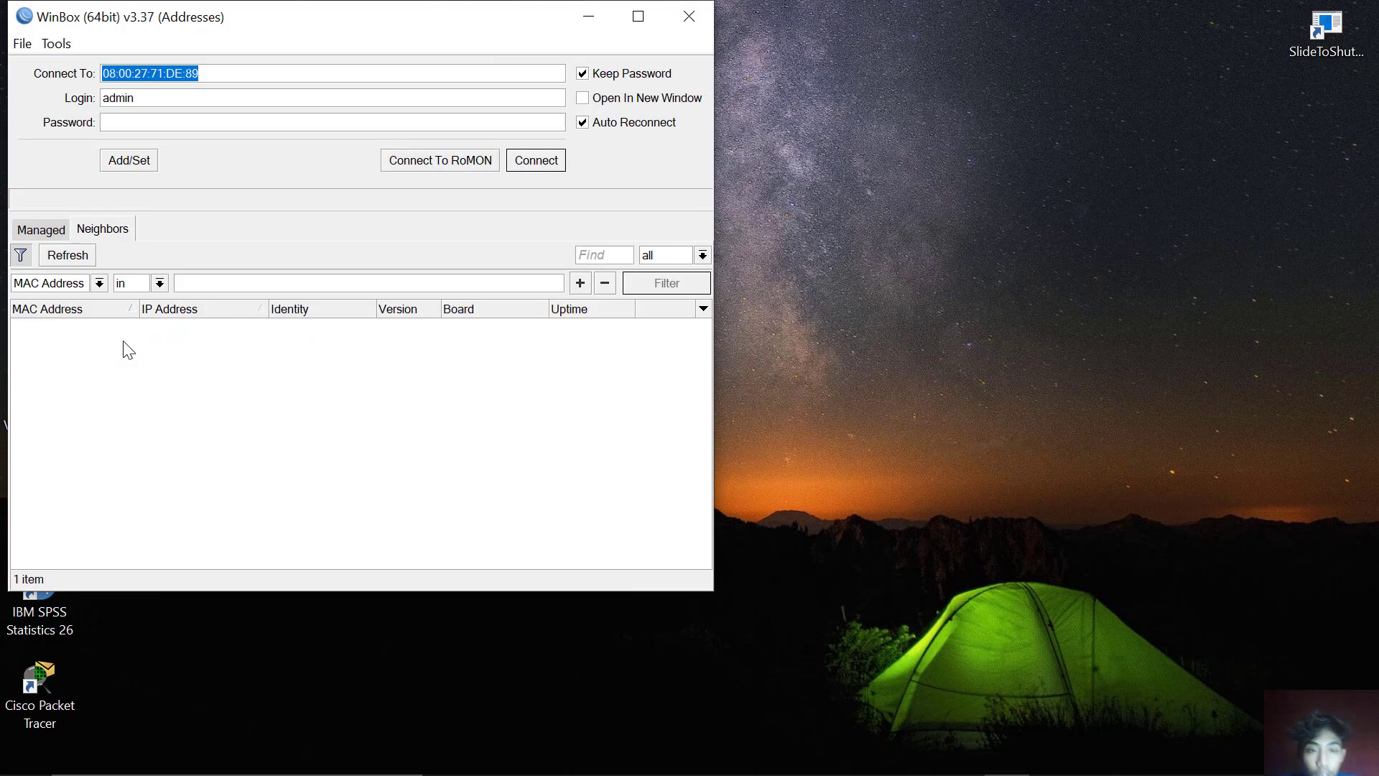
pyautogui.click(91, 262)
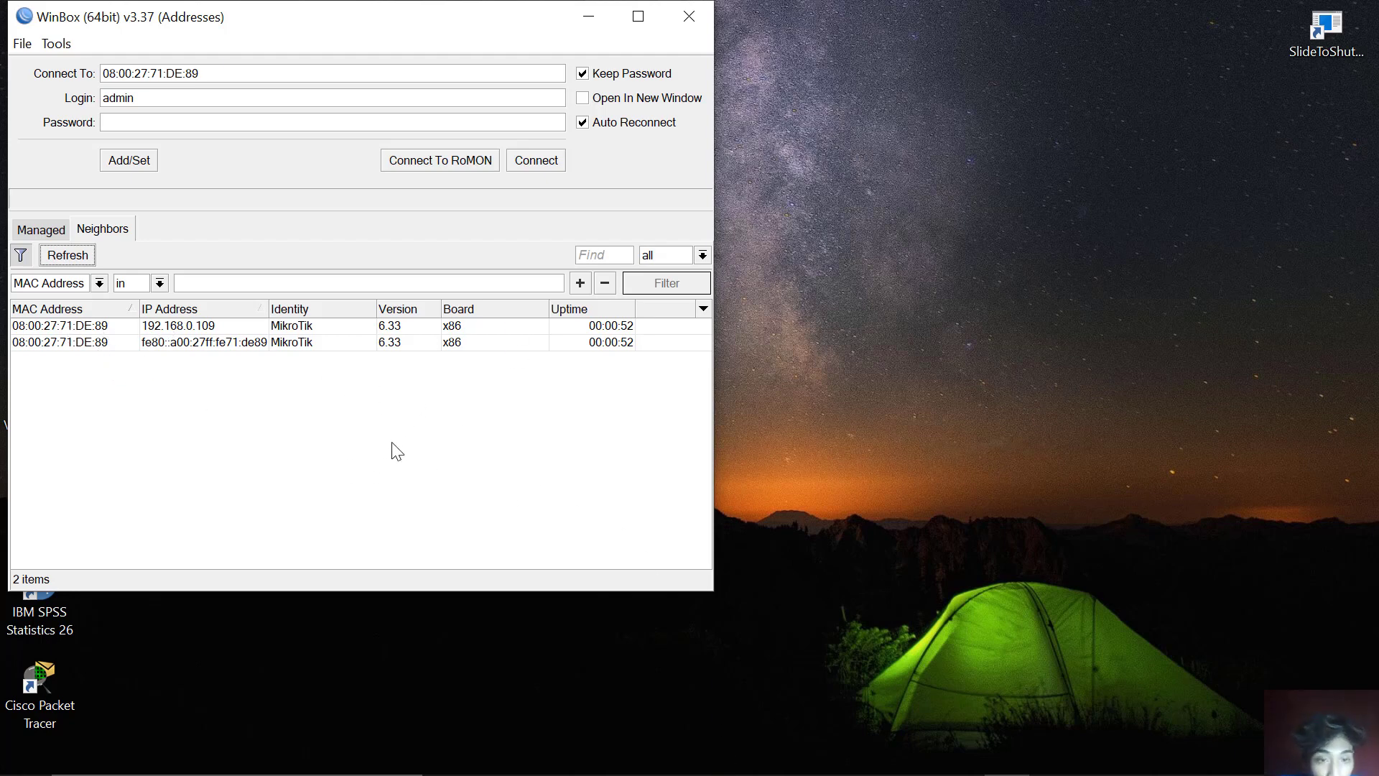
# Select the MikroTik neighbor by its MAC address 08:00:27:71:DE:89 and connect to it as admin.
pyautogui.click(174, 326)
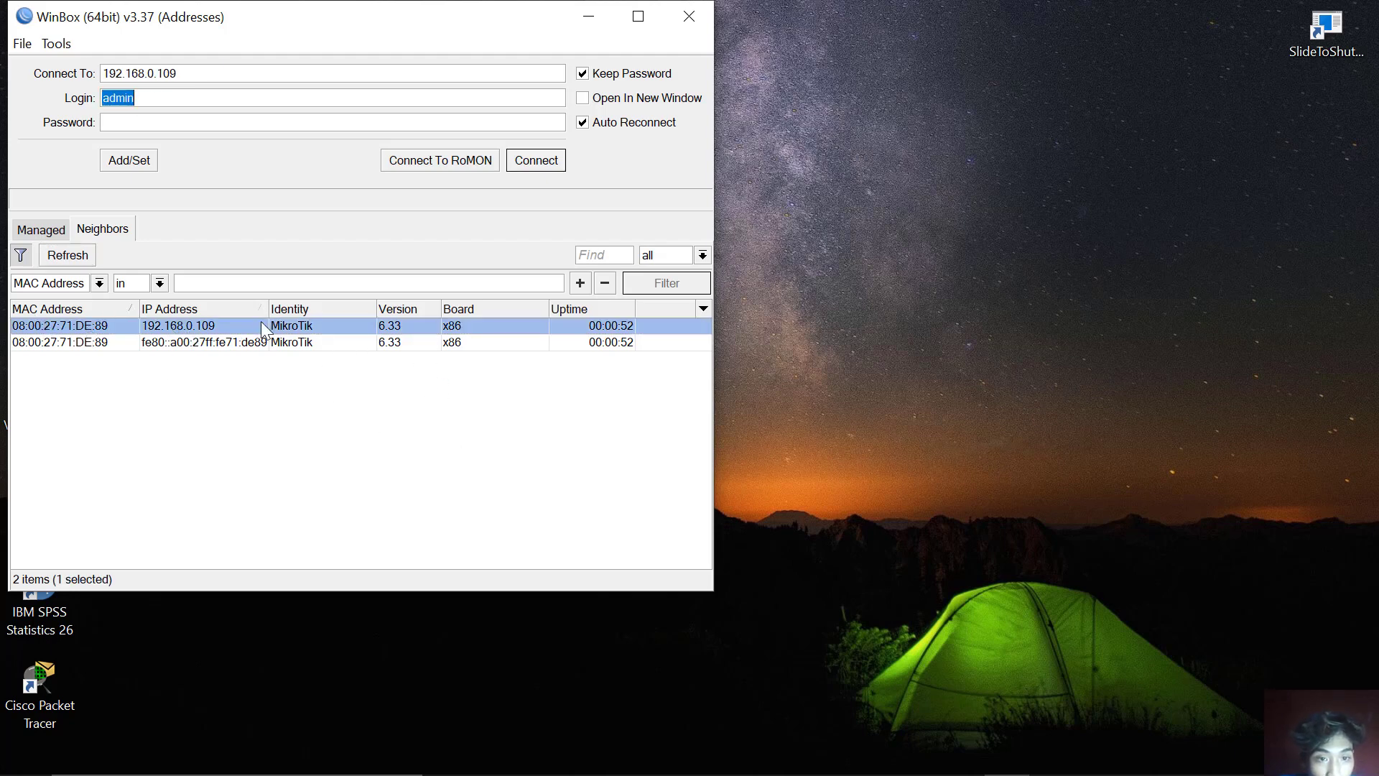
pyautogui.click(324, 395)
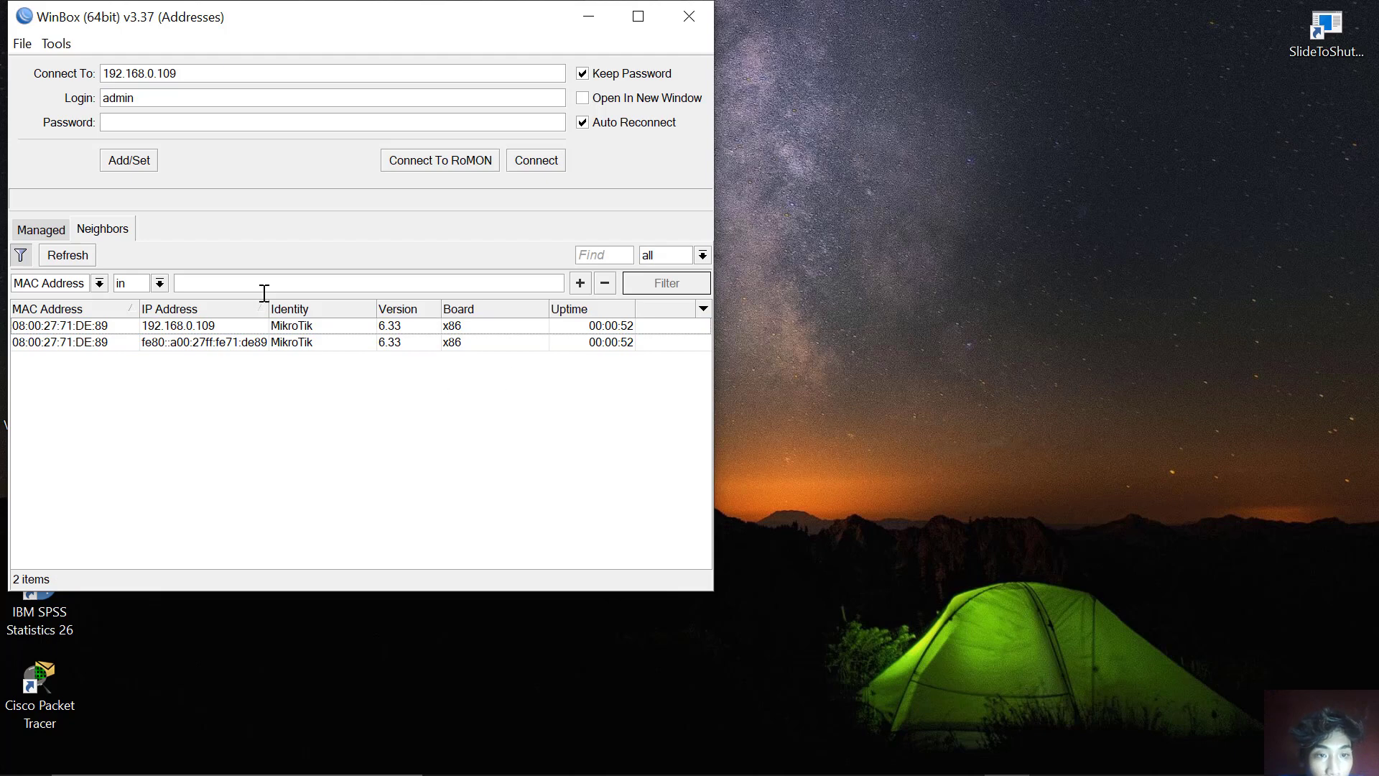
pyautogui.click(49, 329)
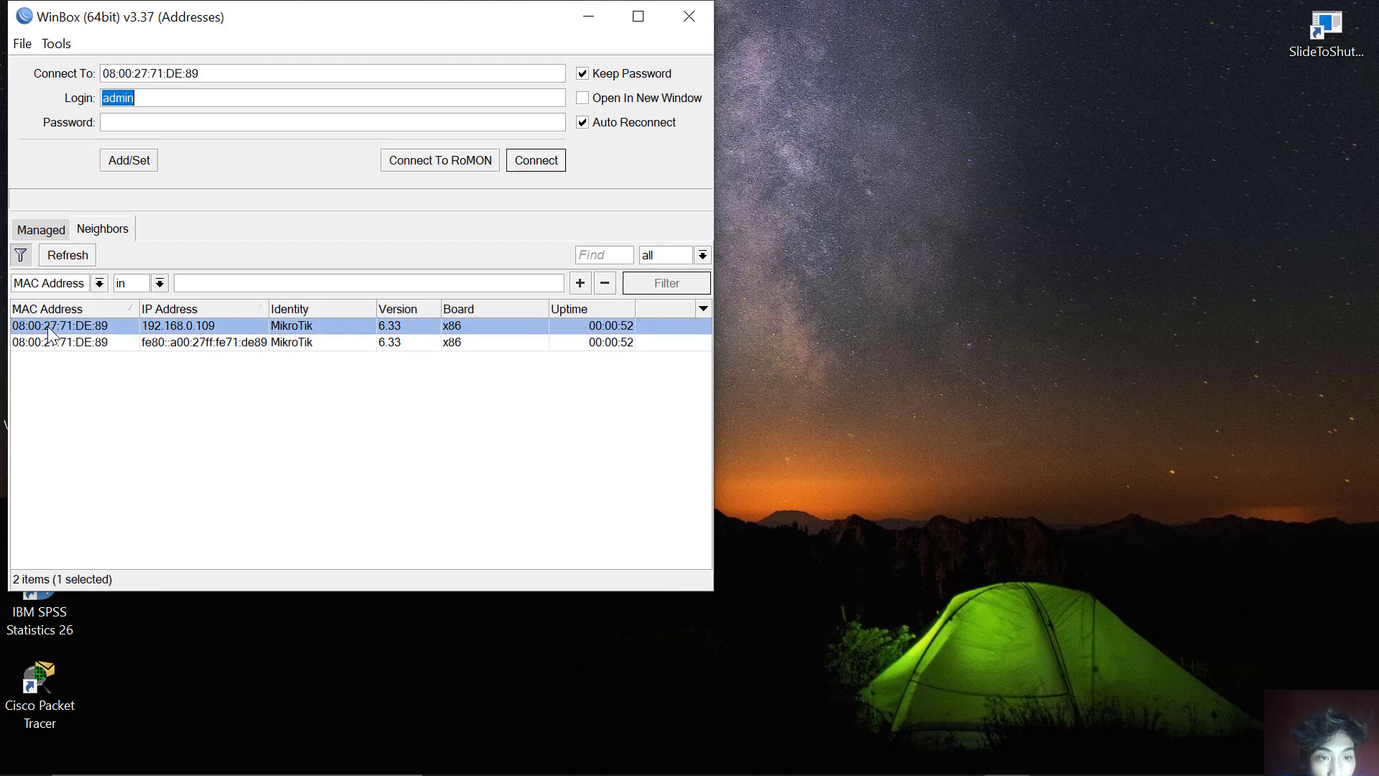
pyautogui.click(138, 122)
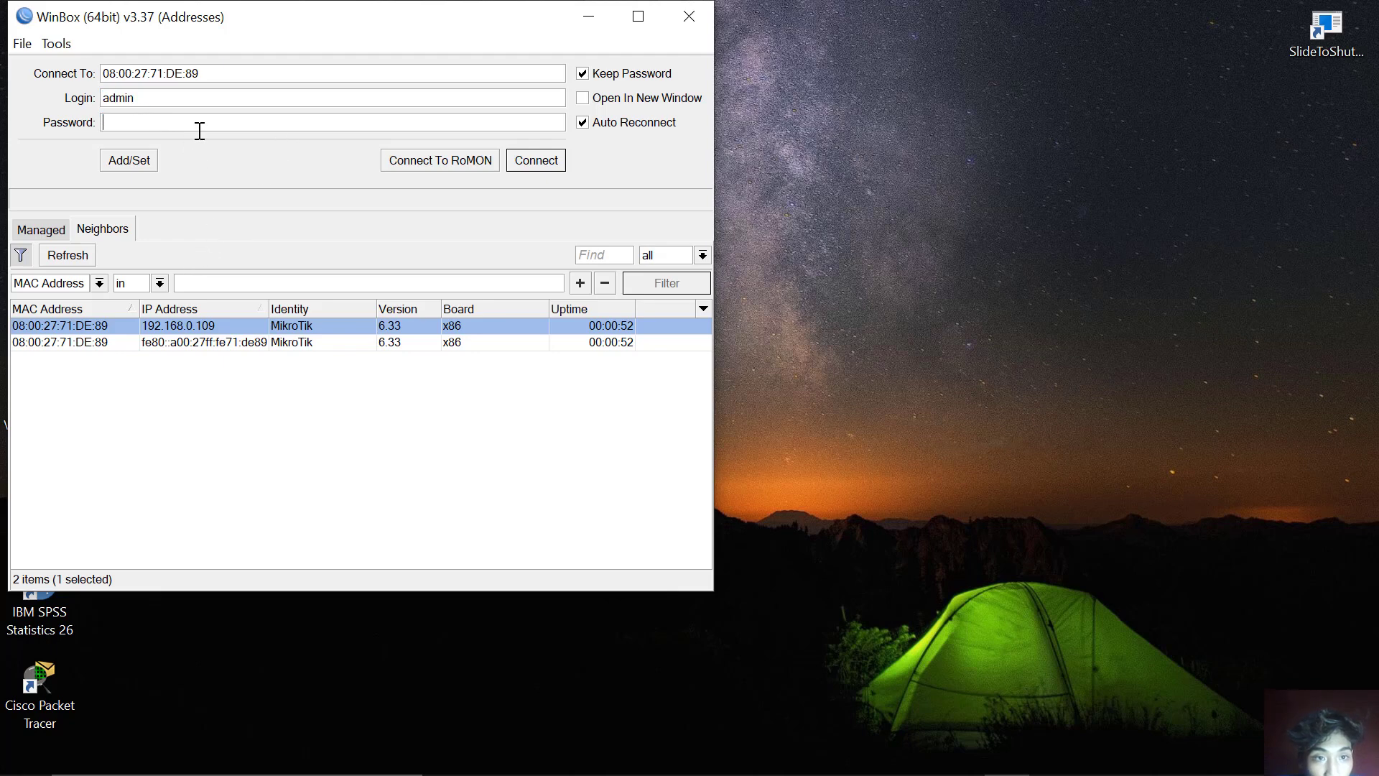
pyautogui.click(42, 328)
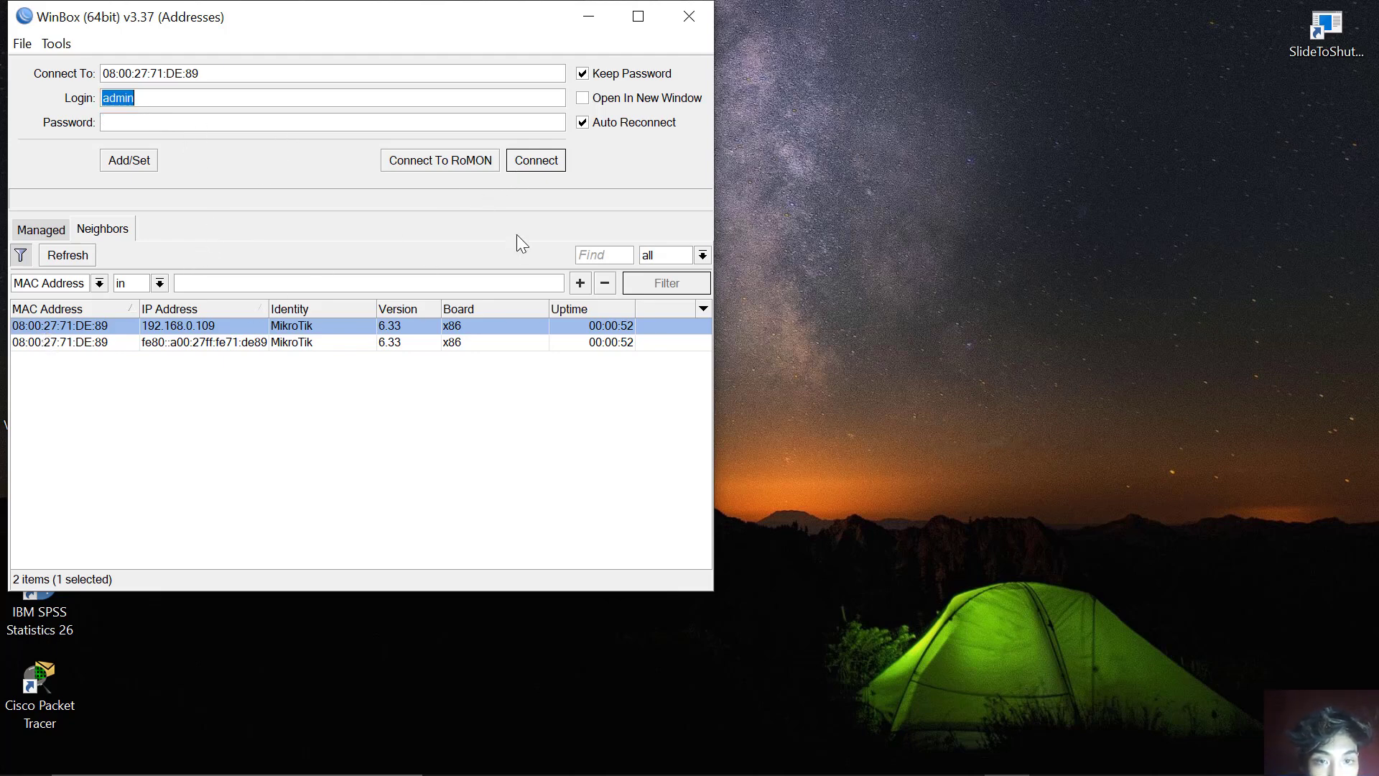
pyautogui.click(535, 165)
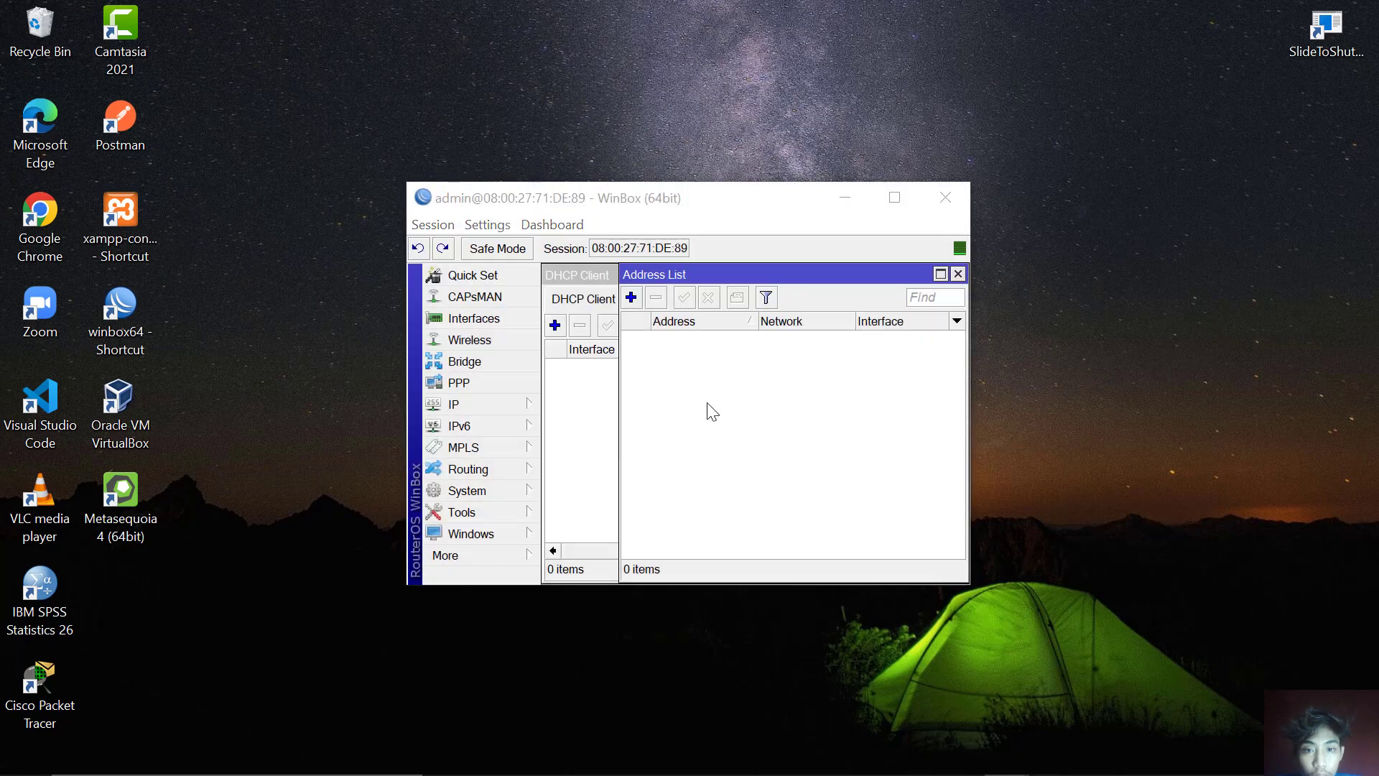
# Maximize the router session window and move the Address List window clear of the DHCP Client window.
pyautogui.click(933, 579)
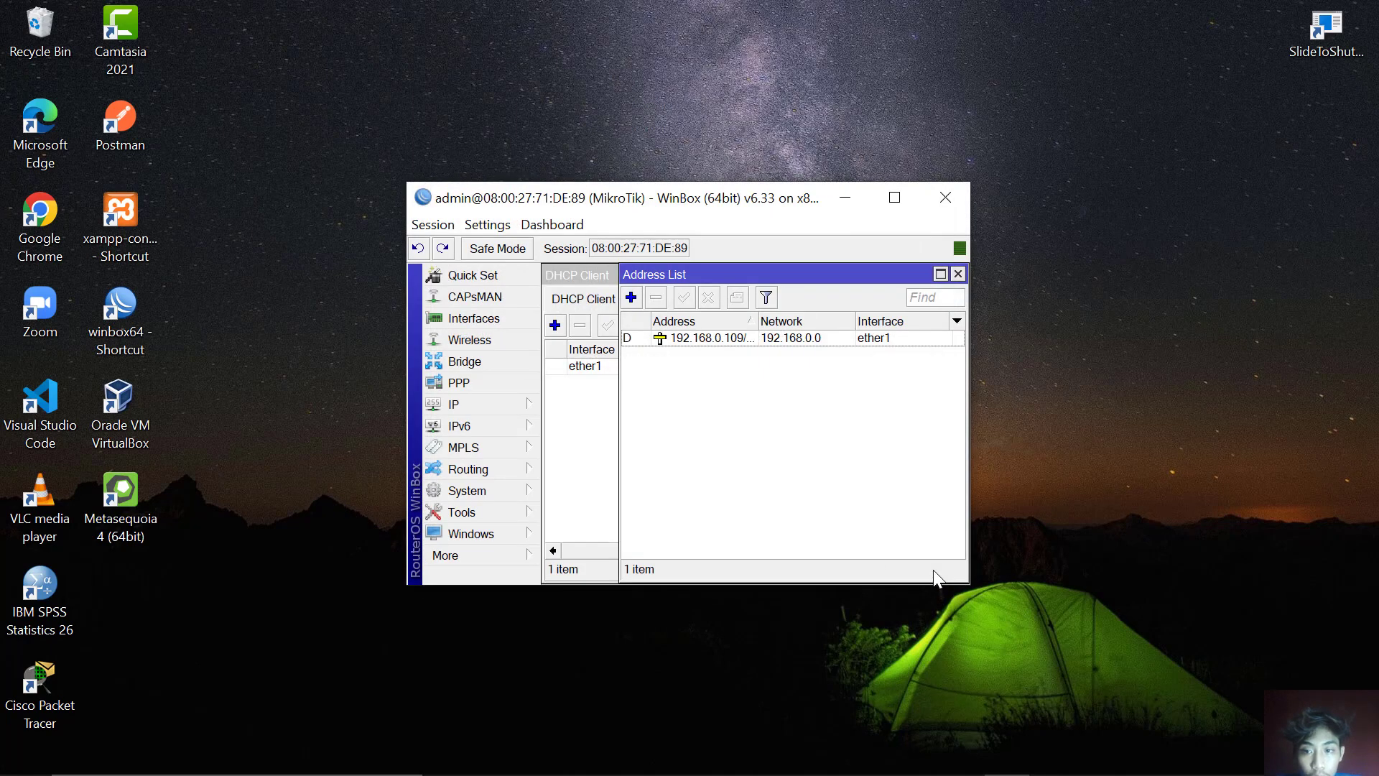
pyautogui.click(894, 201)
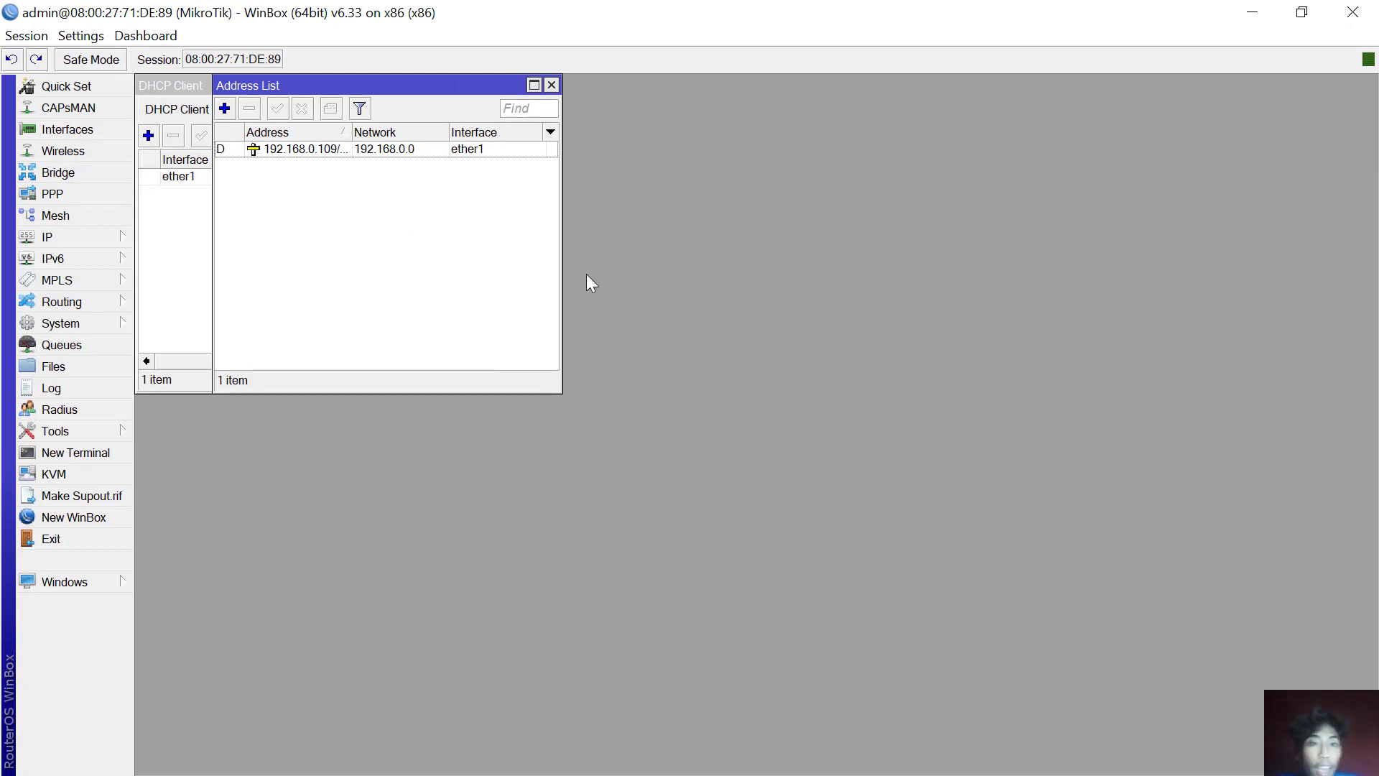
pyautogui.moveTo(313, 85); pyautogui.dragTo(506, 126)
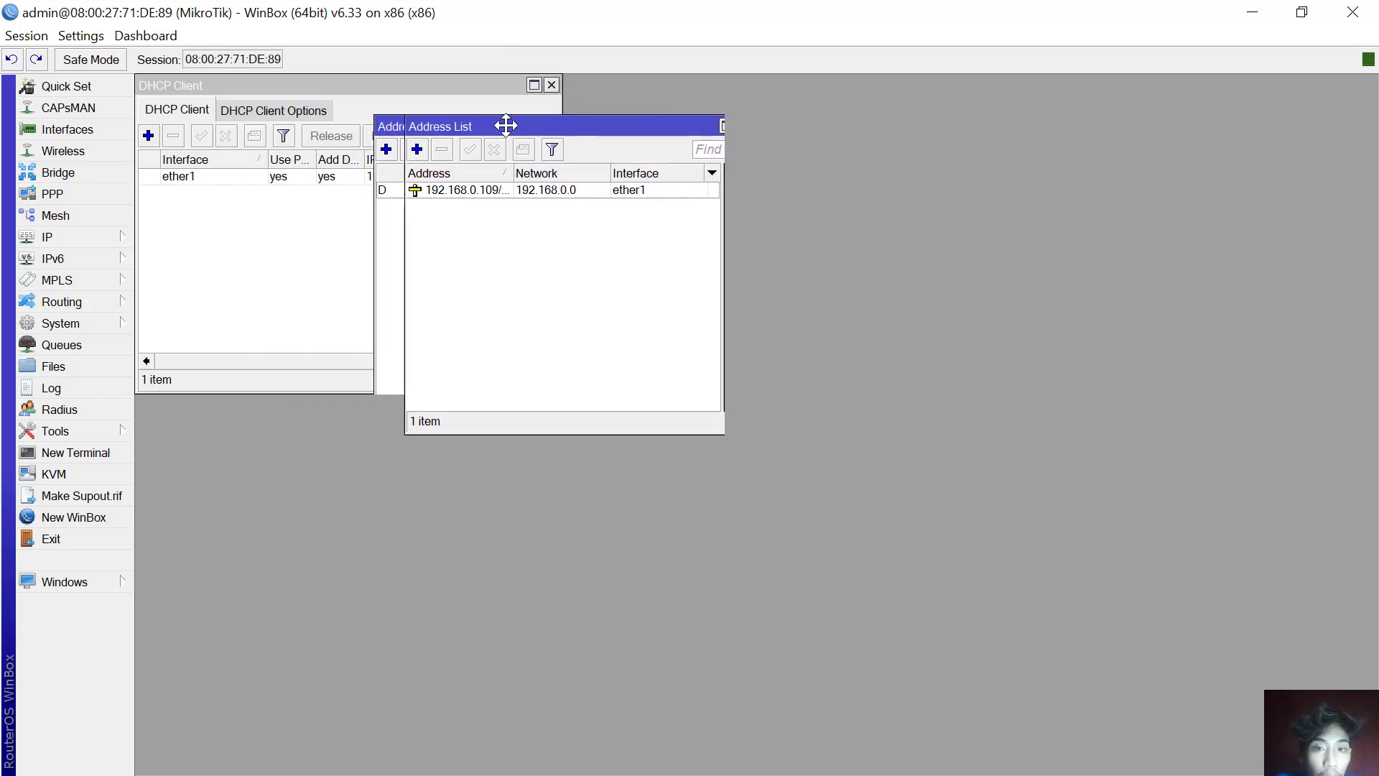
# Open the IP address list and inspect the details of the dynamic address on ether1.
pyautogui.click(87, 245)
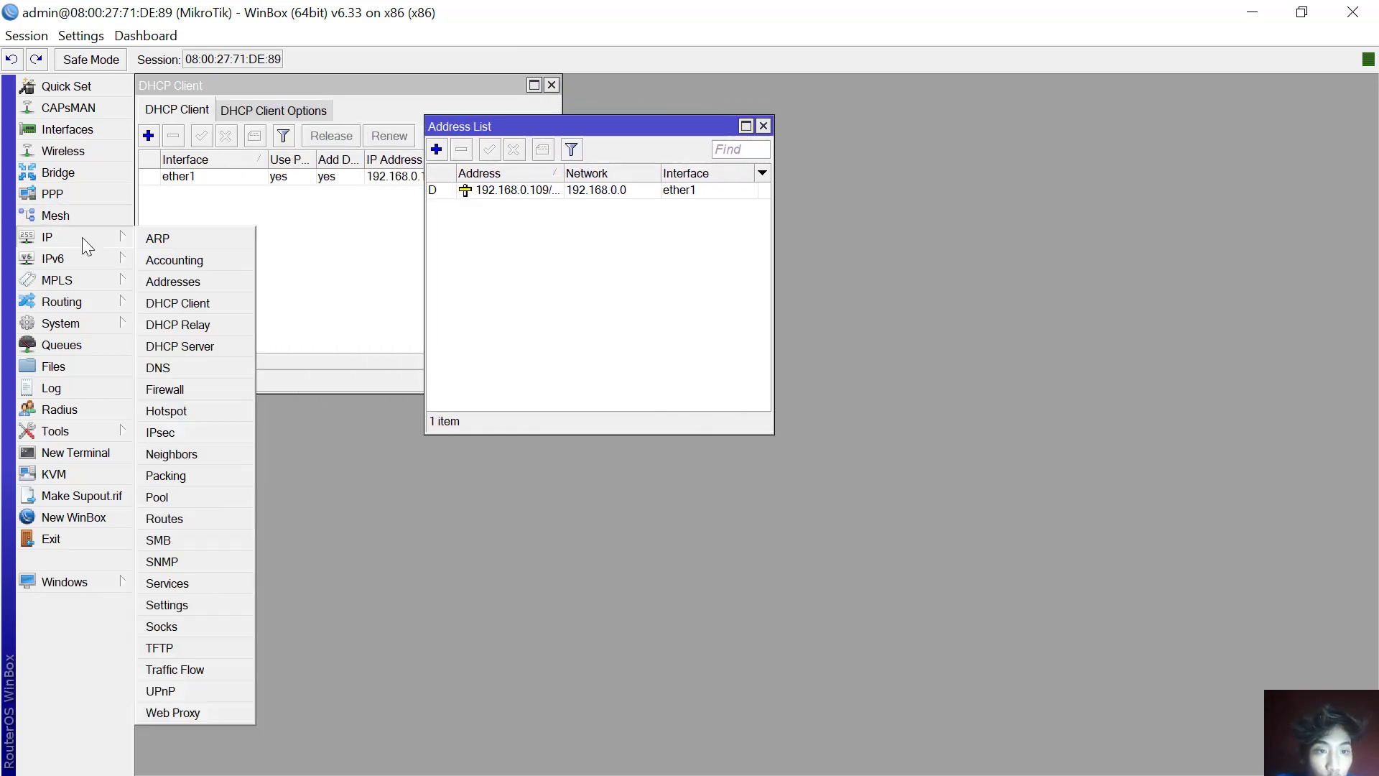
pyautogui.click(215, 282)
pyautogui.click(513, 191)
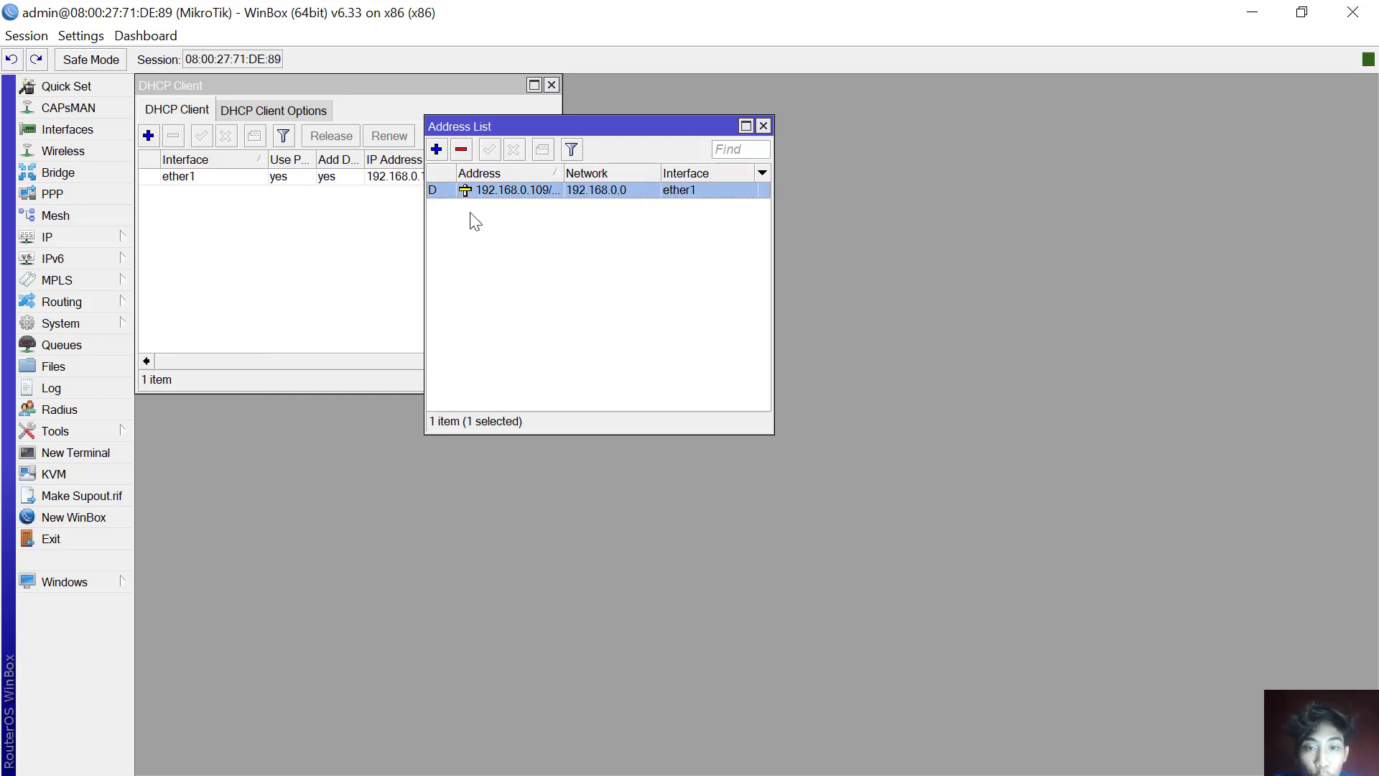
pyautogui.doubleClick(536, 191)
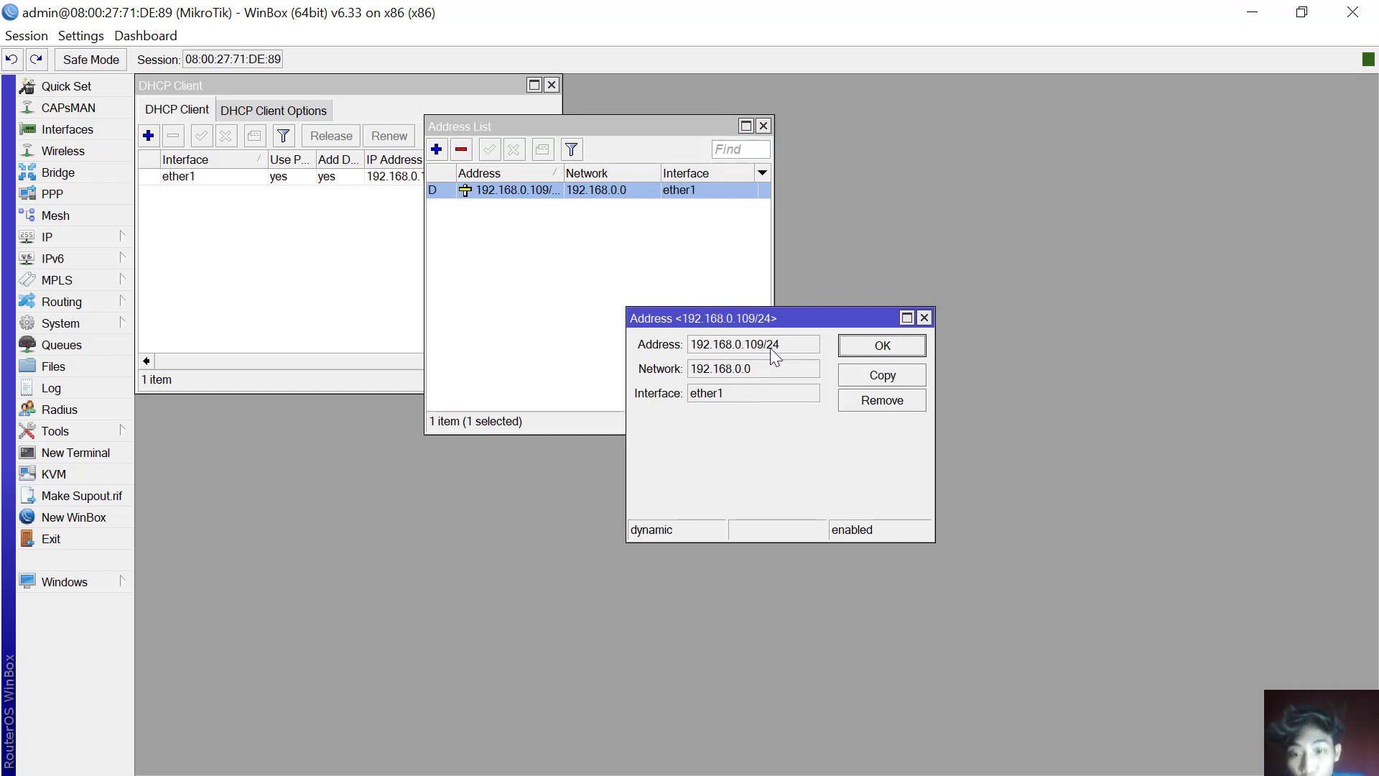
pyautogui.click(885, 347)
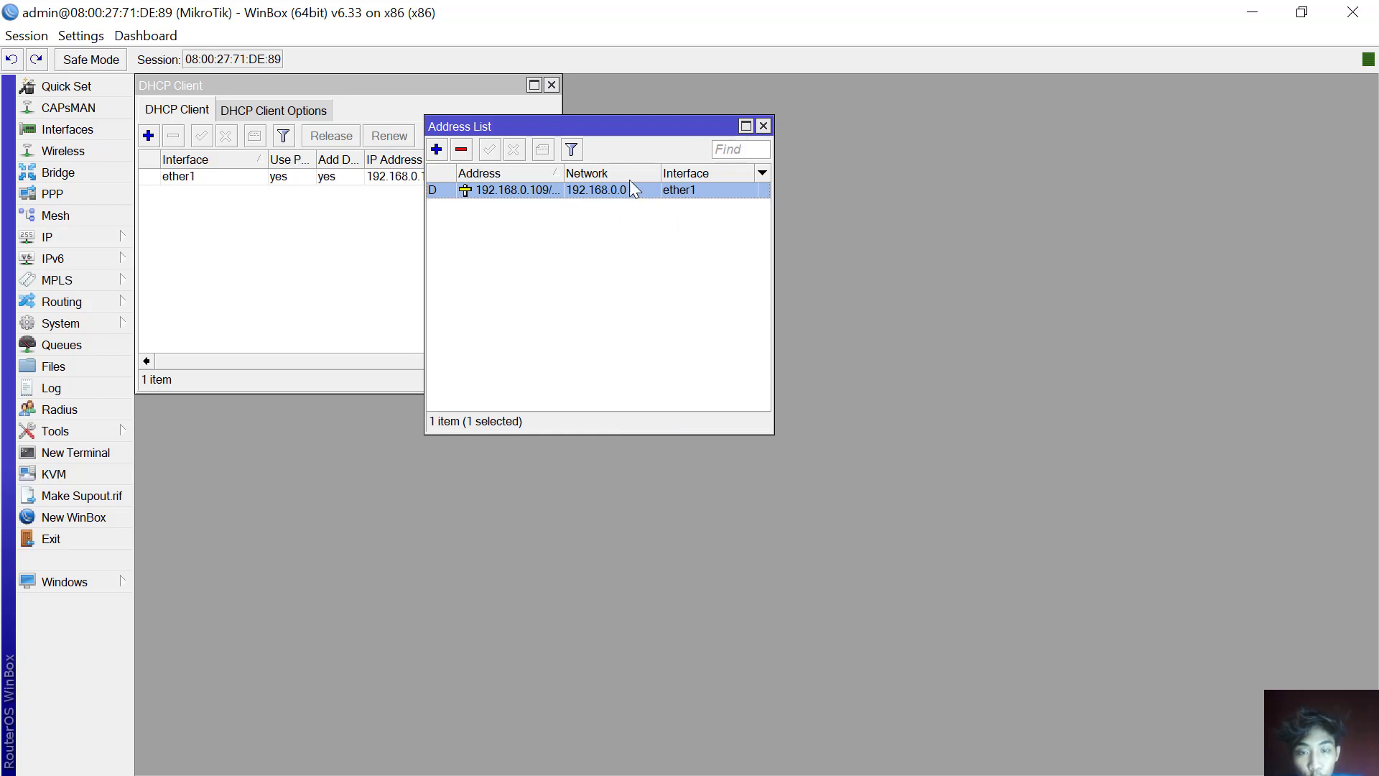
# Close the DHCP Client window, set the DNS server to 8.8.8.8, allow remote requests, and save the DNS settings.
pyautogui.click(551, 85)
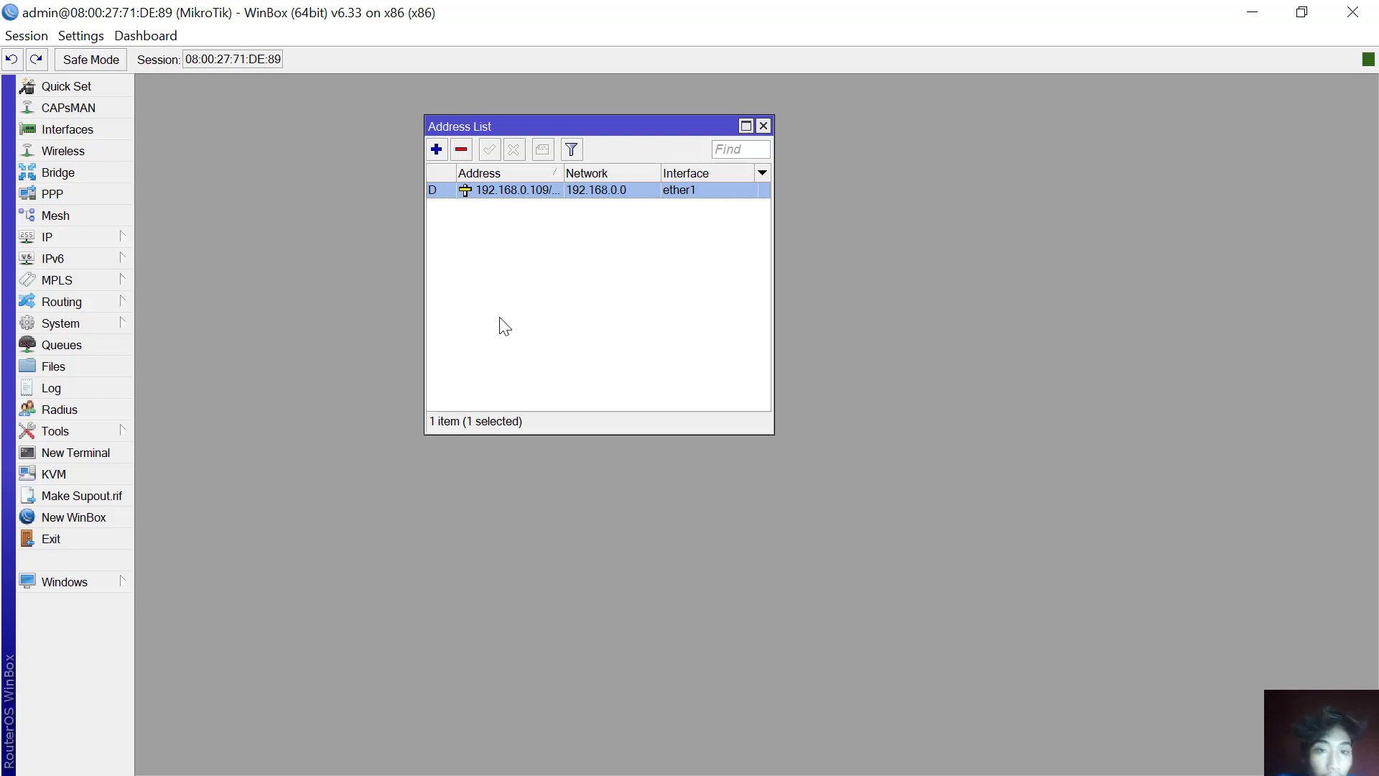
pyautogui.click(102, 239)
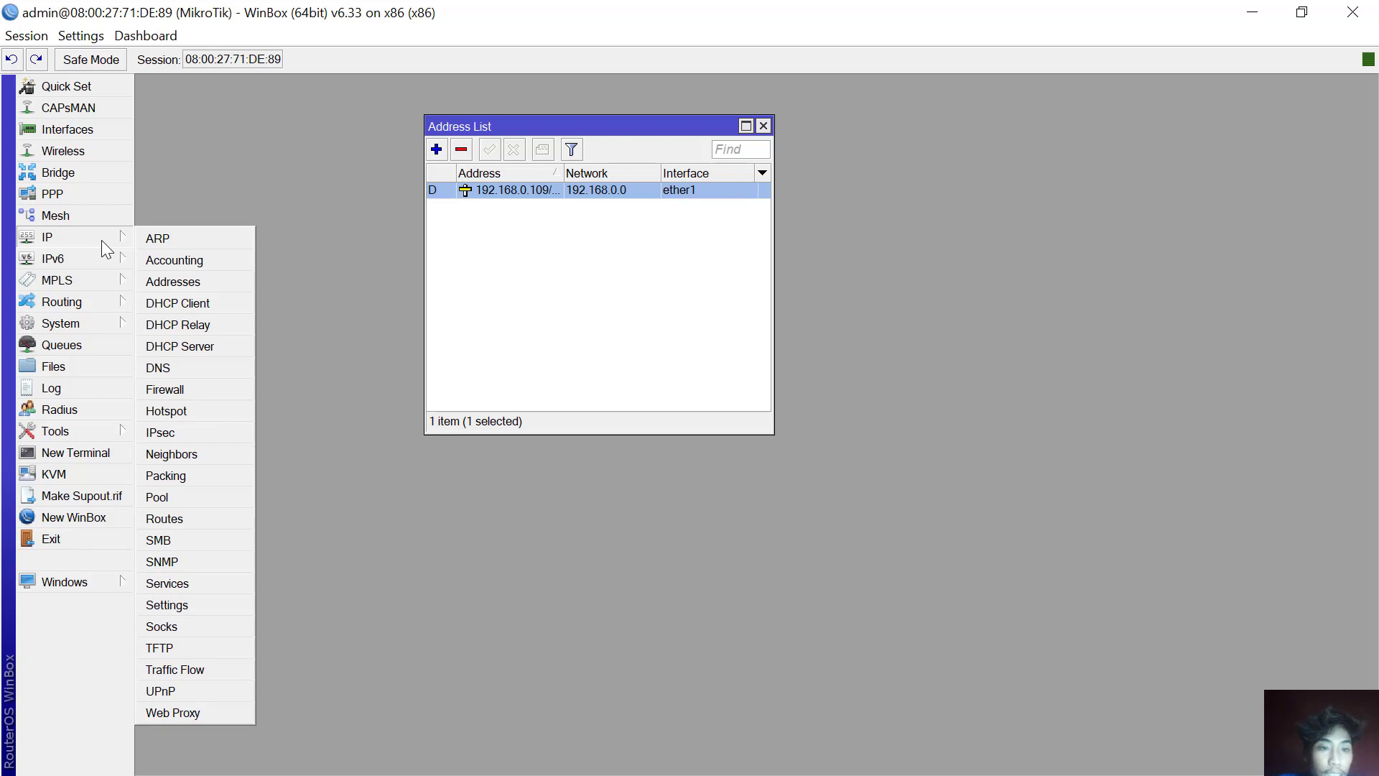
pyautogui.click(198, 365)
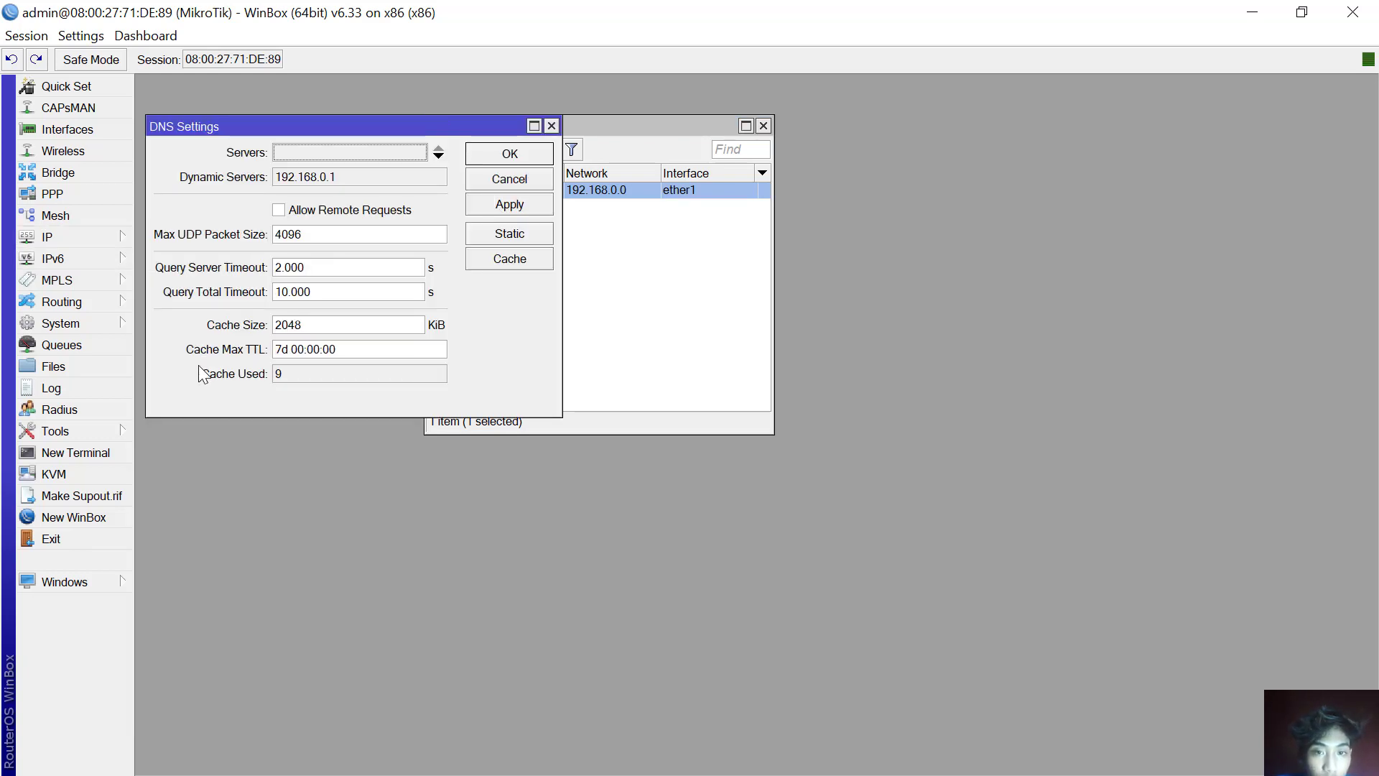
pyautogui.click(316, 153)
pyautogui.write('8.8.8')
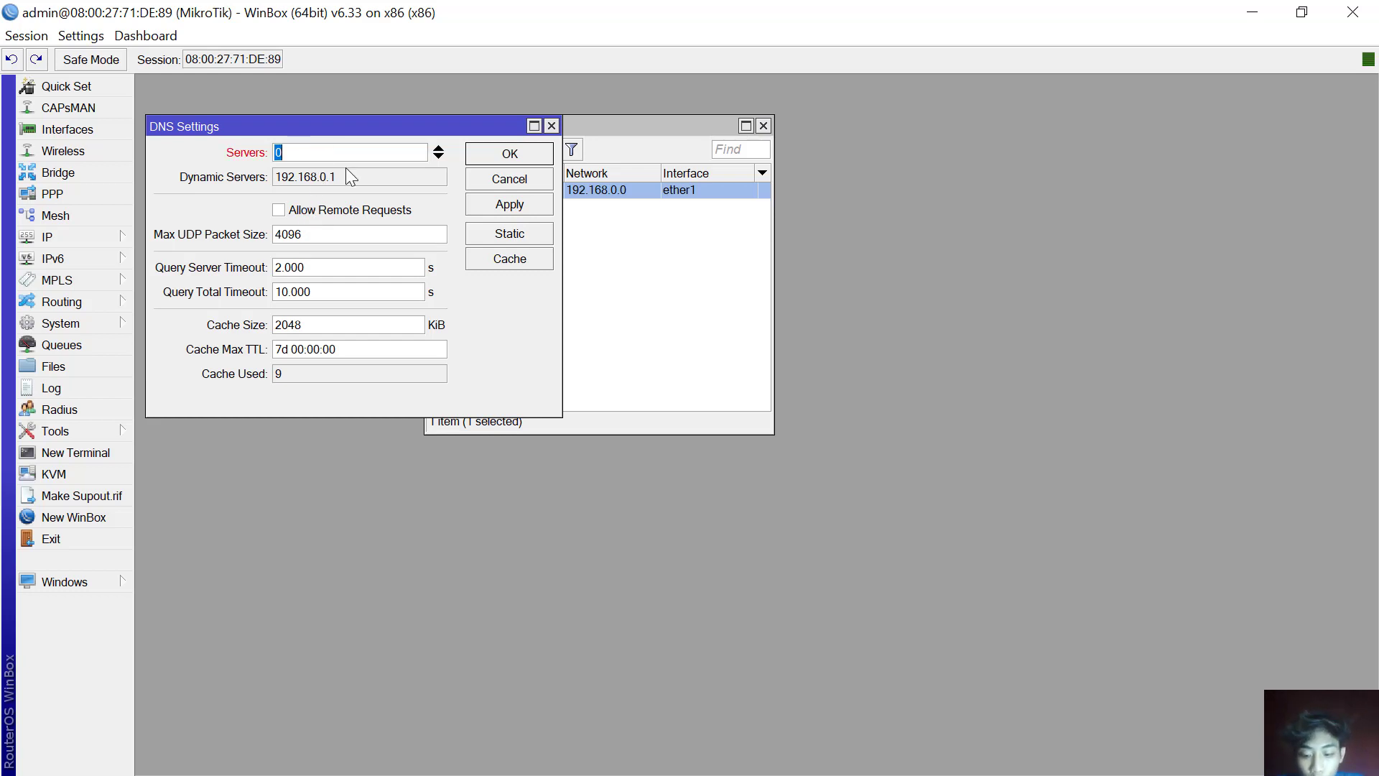
pyautogui.write('.8')
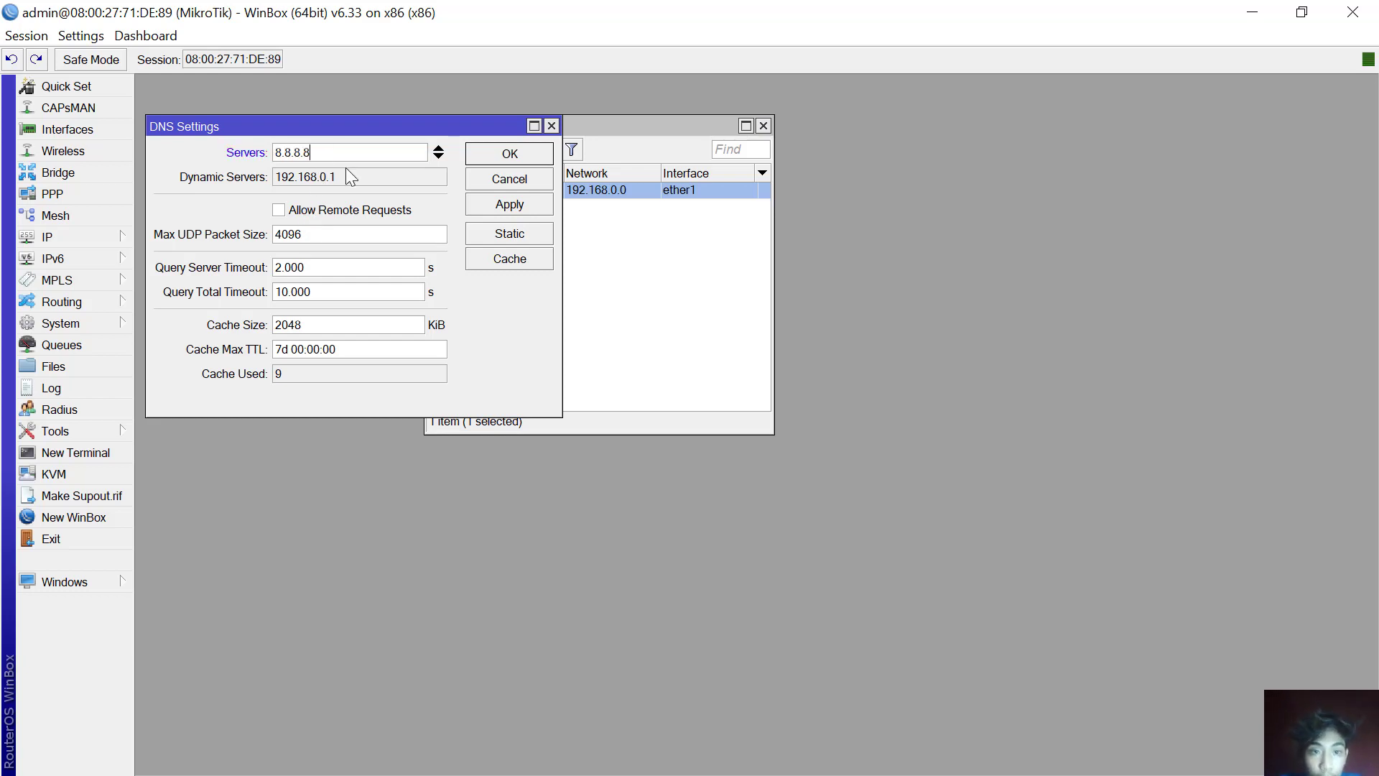
pyautogui.click(284, 213)
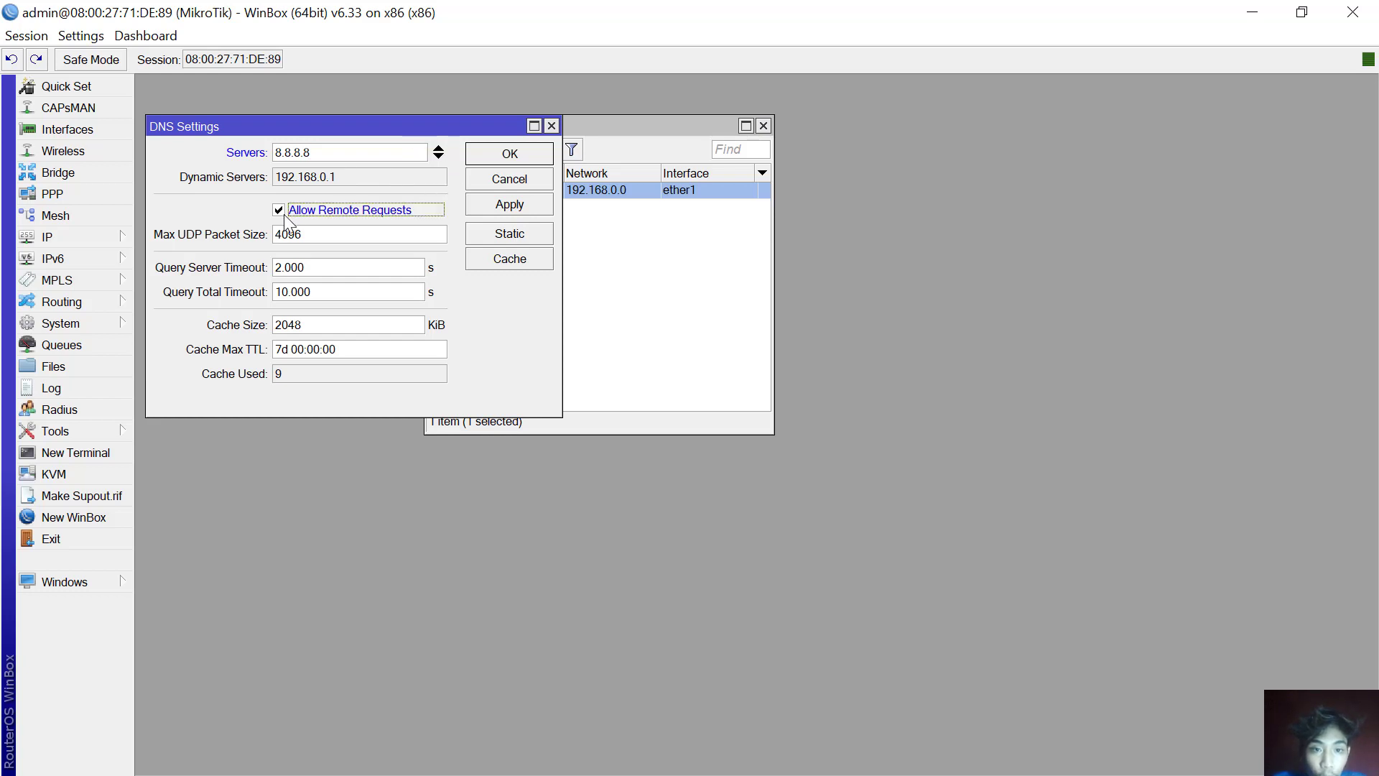
pyautogui.click(519, 203)
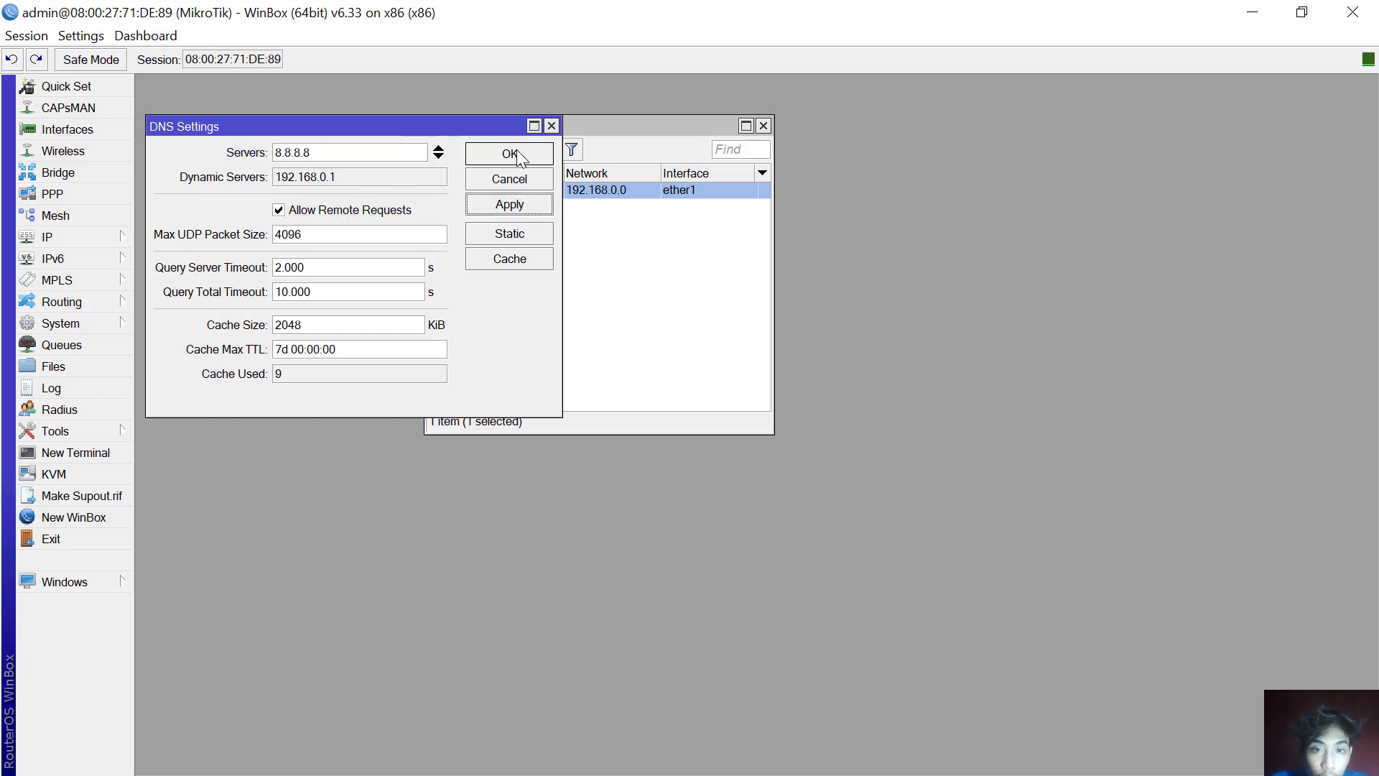
pyautogui.click(510, 153)
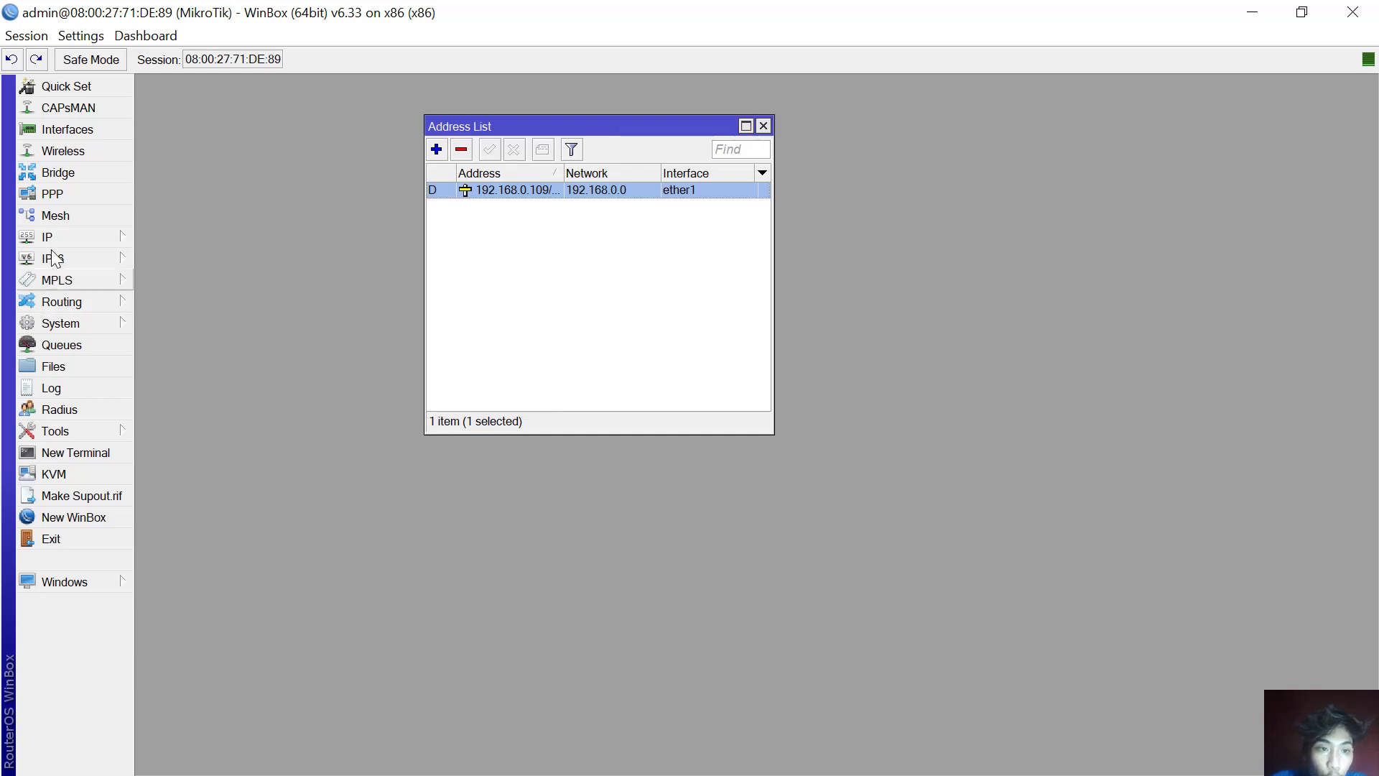
# Start a new firewall NAT rule with chain srcnat and out interface ether1.
pyautogui.click(90, 239)
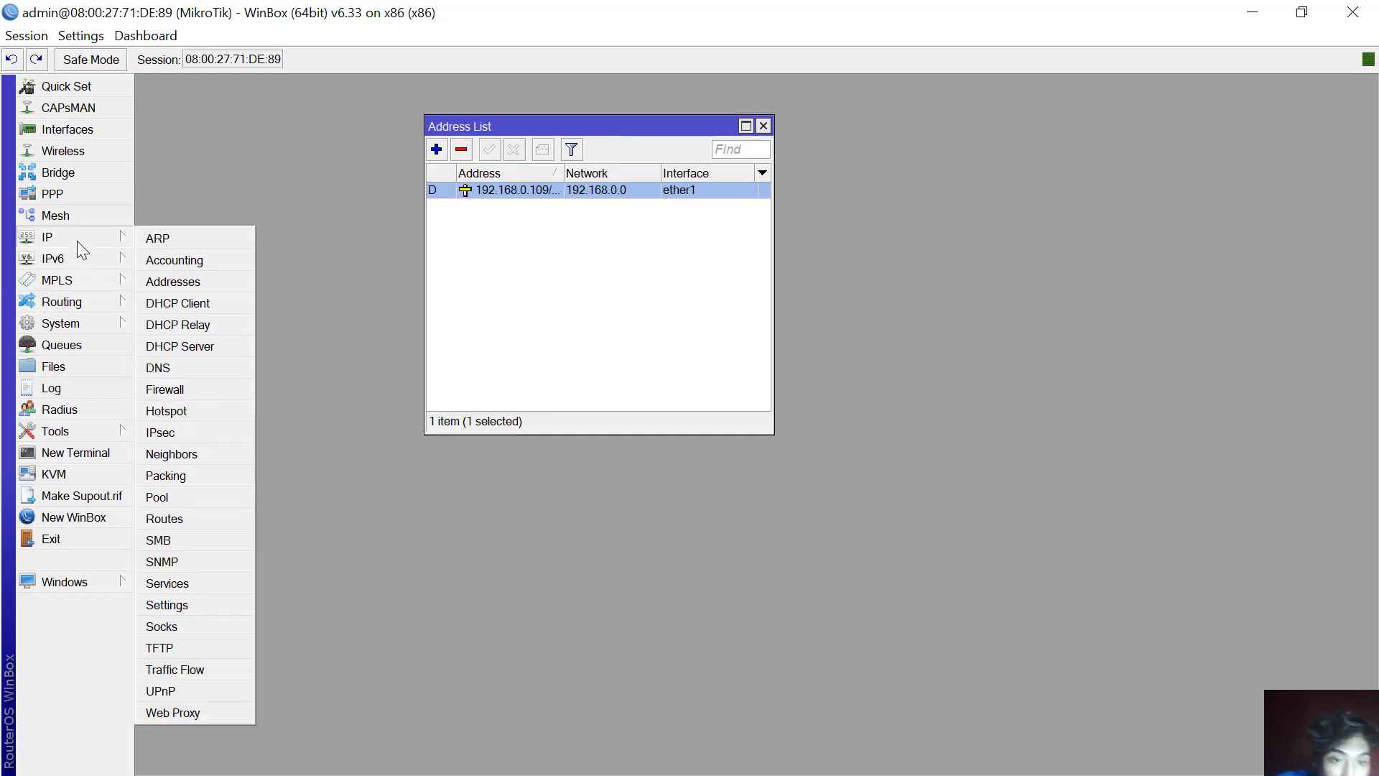
pyautogui.click(199, 388)
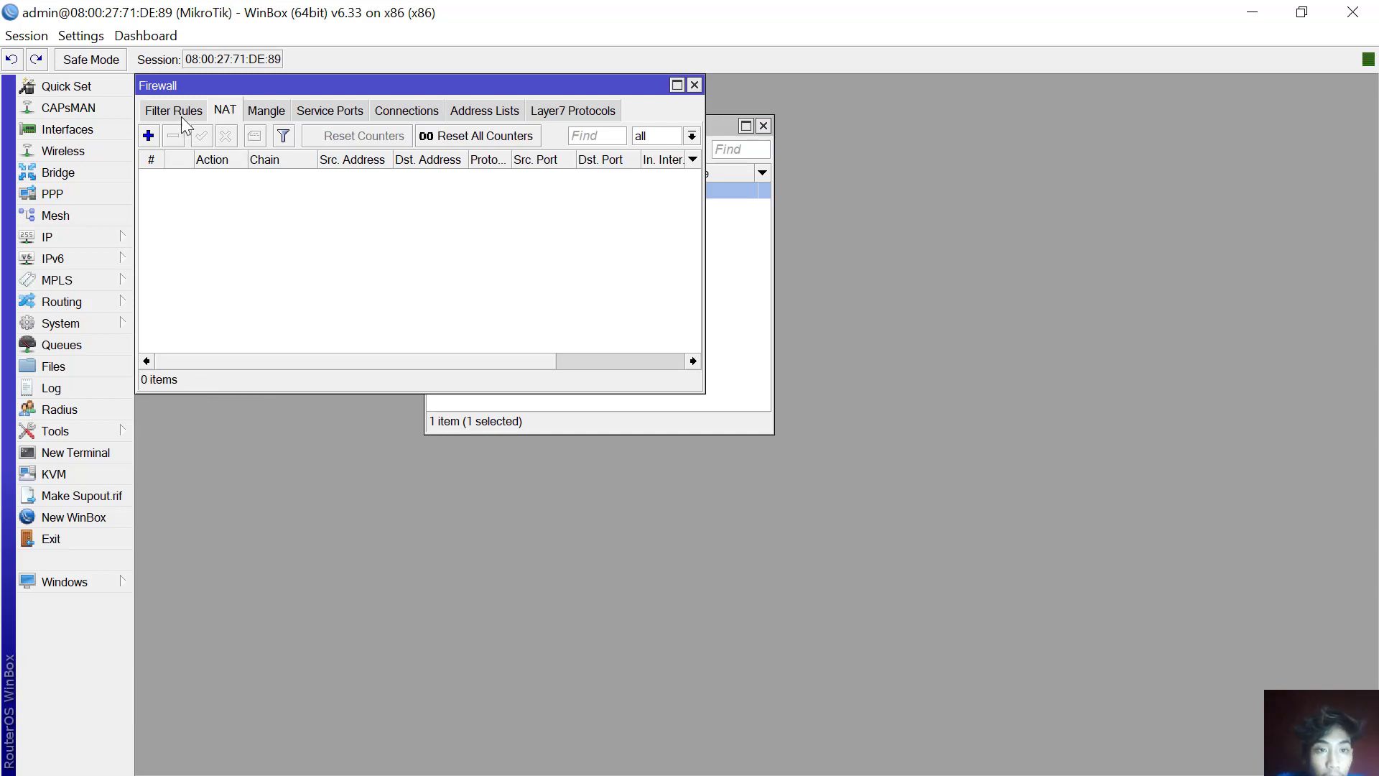
pyautogui.click(150, 139)
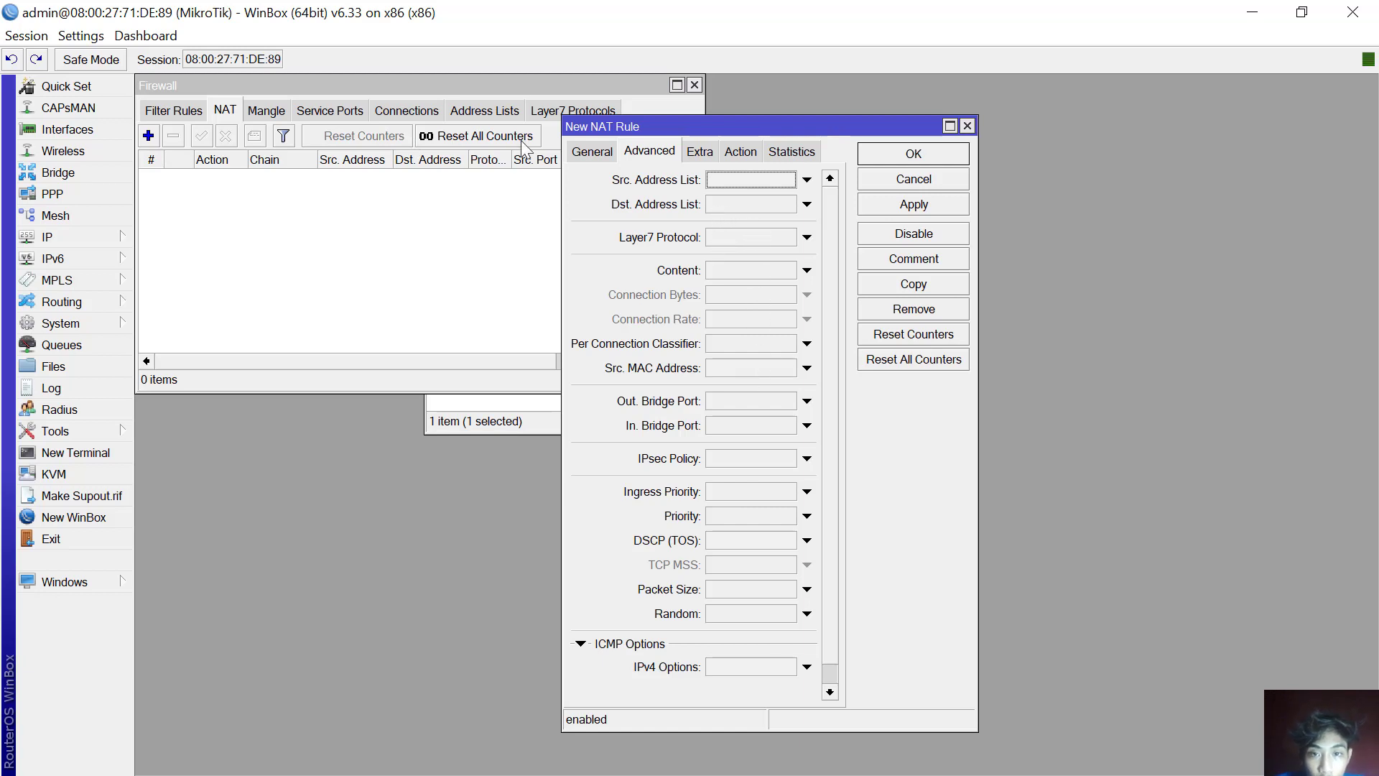
pyautogui.click(600, 153)
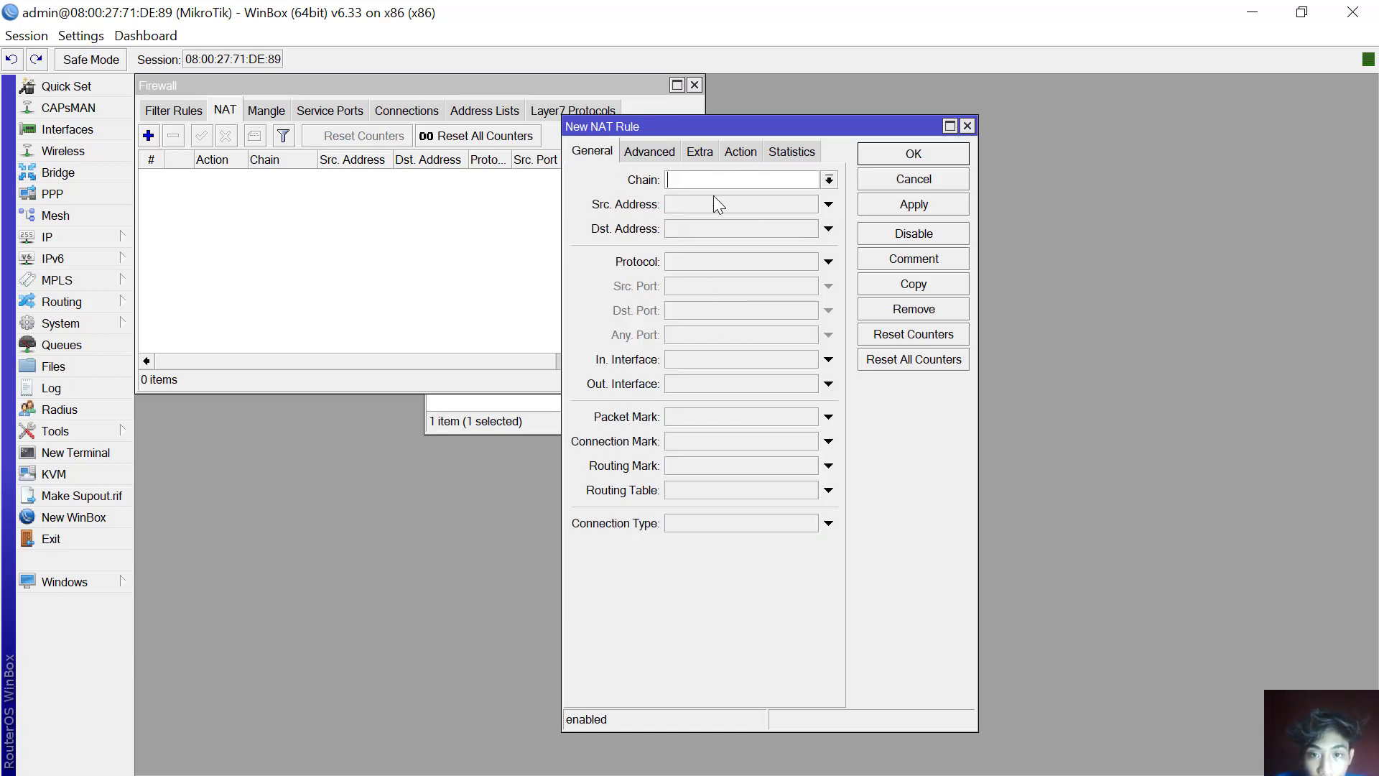
pyautogui.click(829, 180)
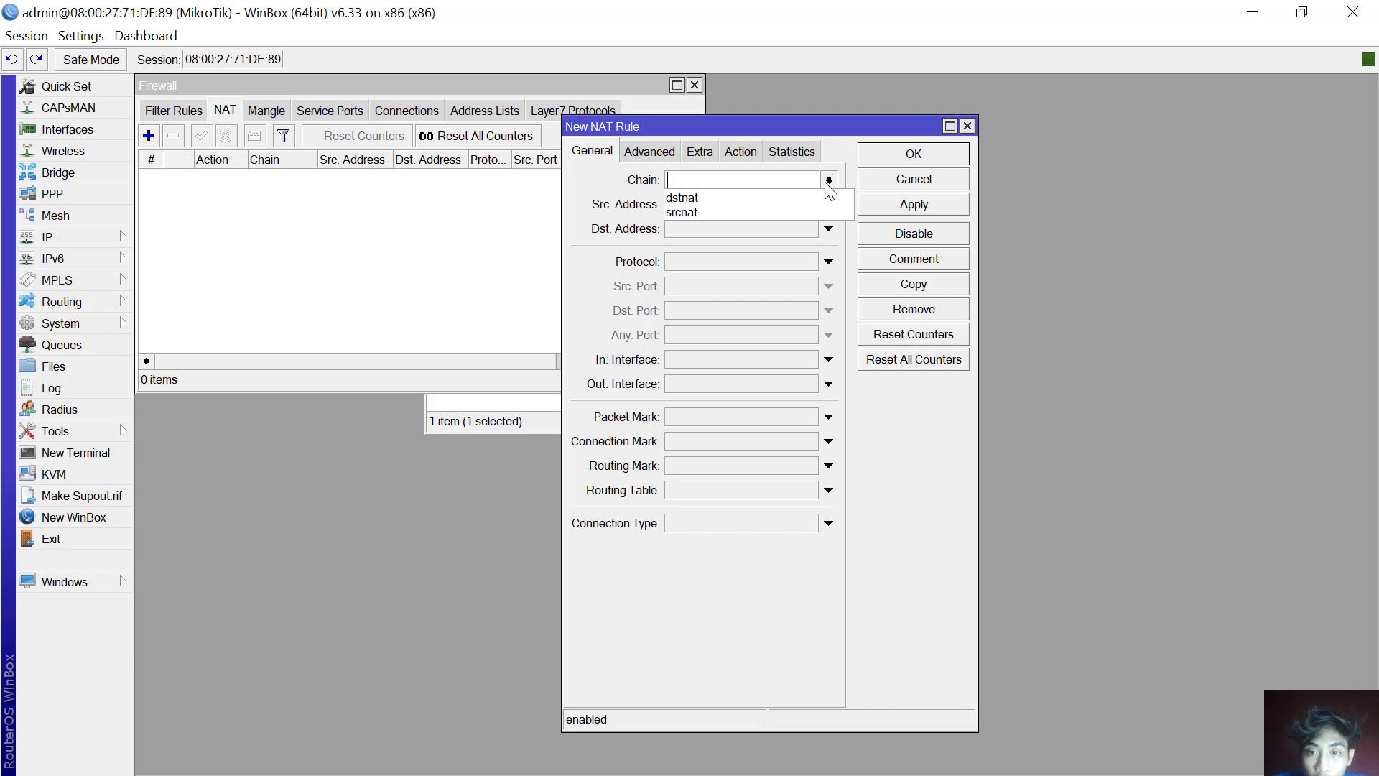
pyautogui.click(789, 209)
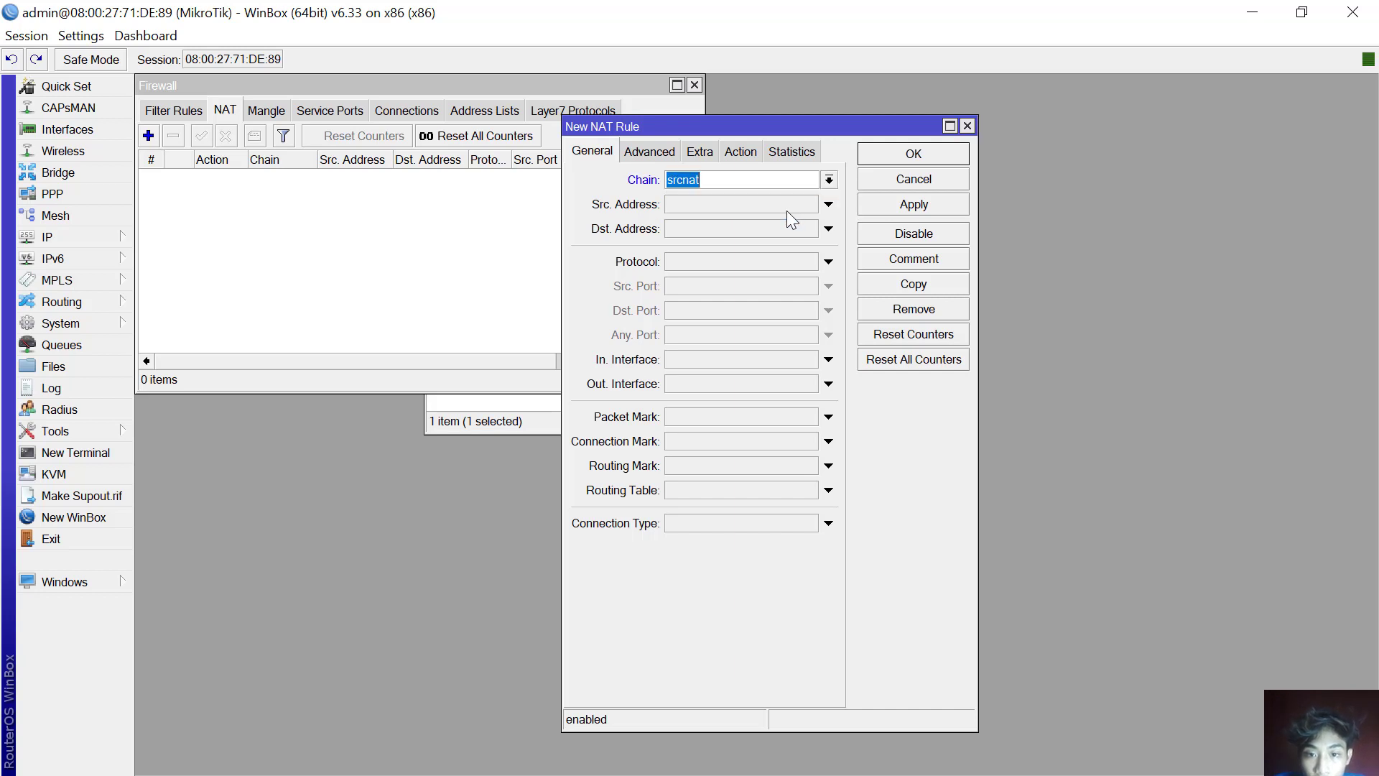
pyautogui.click(698, 381)
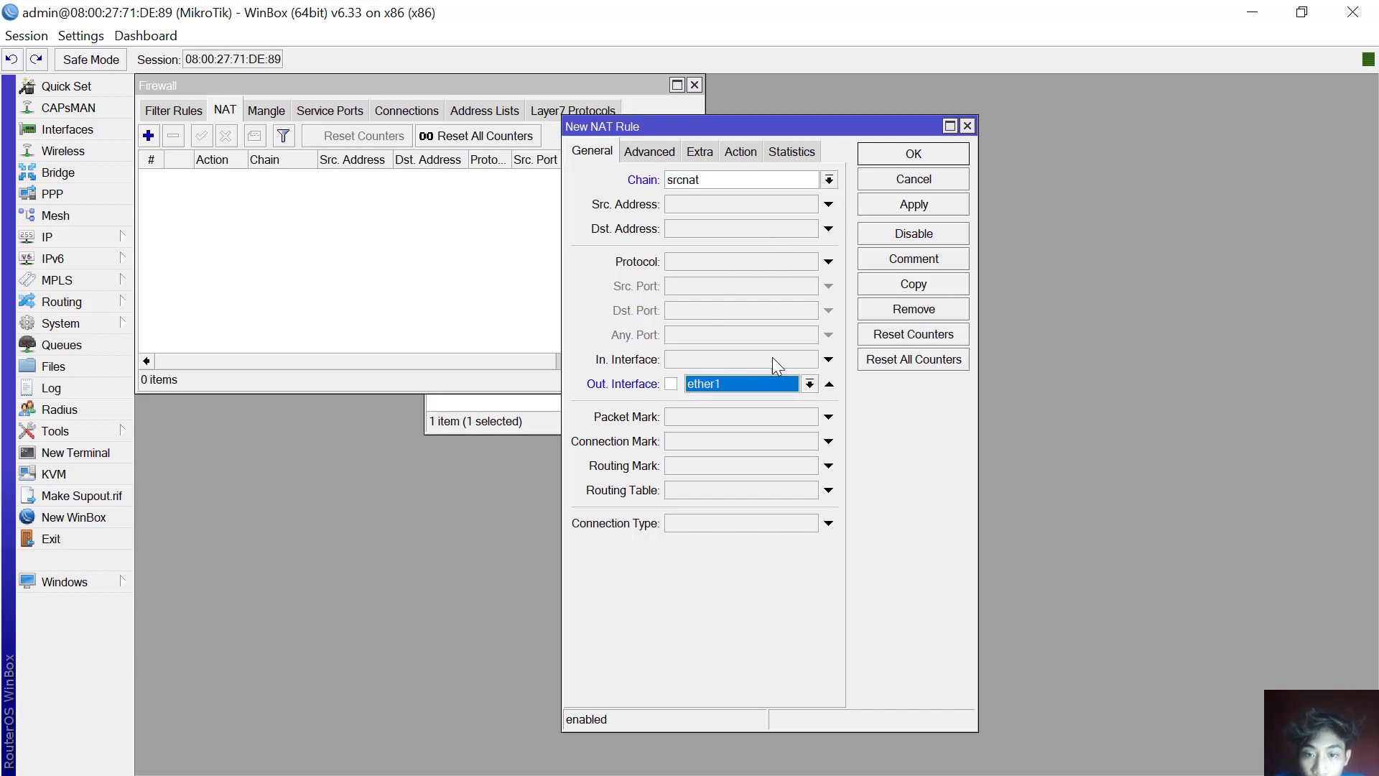
# Set the new NAT rule's action to masquerade and save the rule.
pyautogui.click(752, 152)
pyautogui.click(731, 183)
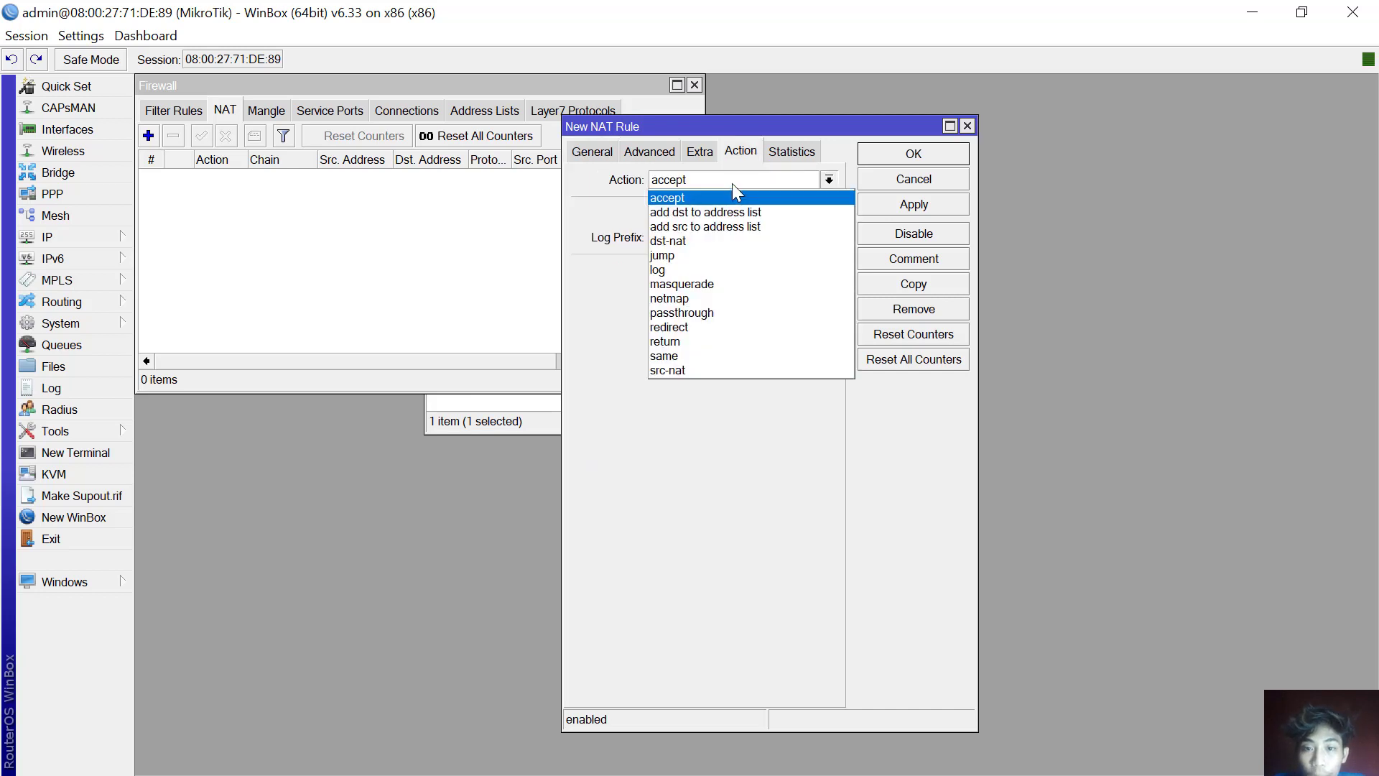
pyautogui.click(735, 284)
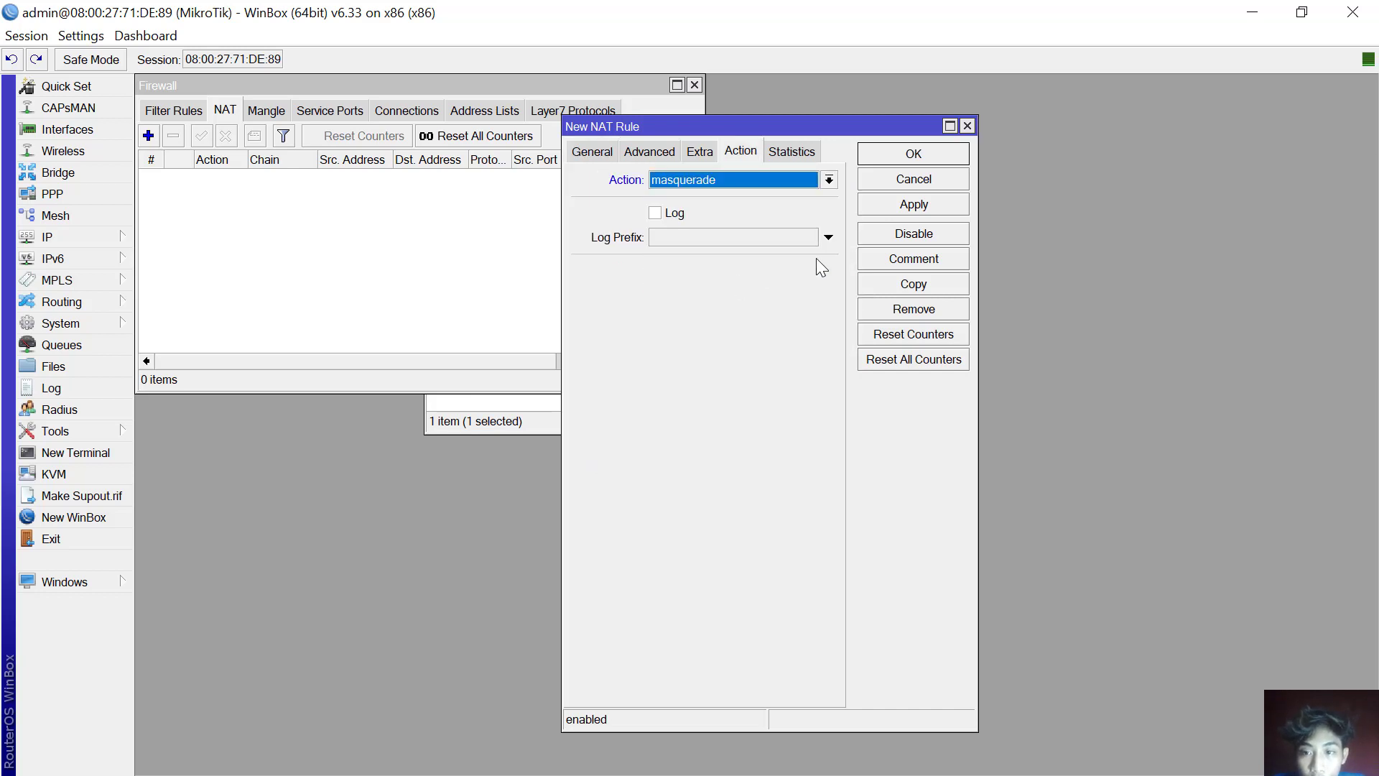
pyautogui.click(910, 210)
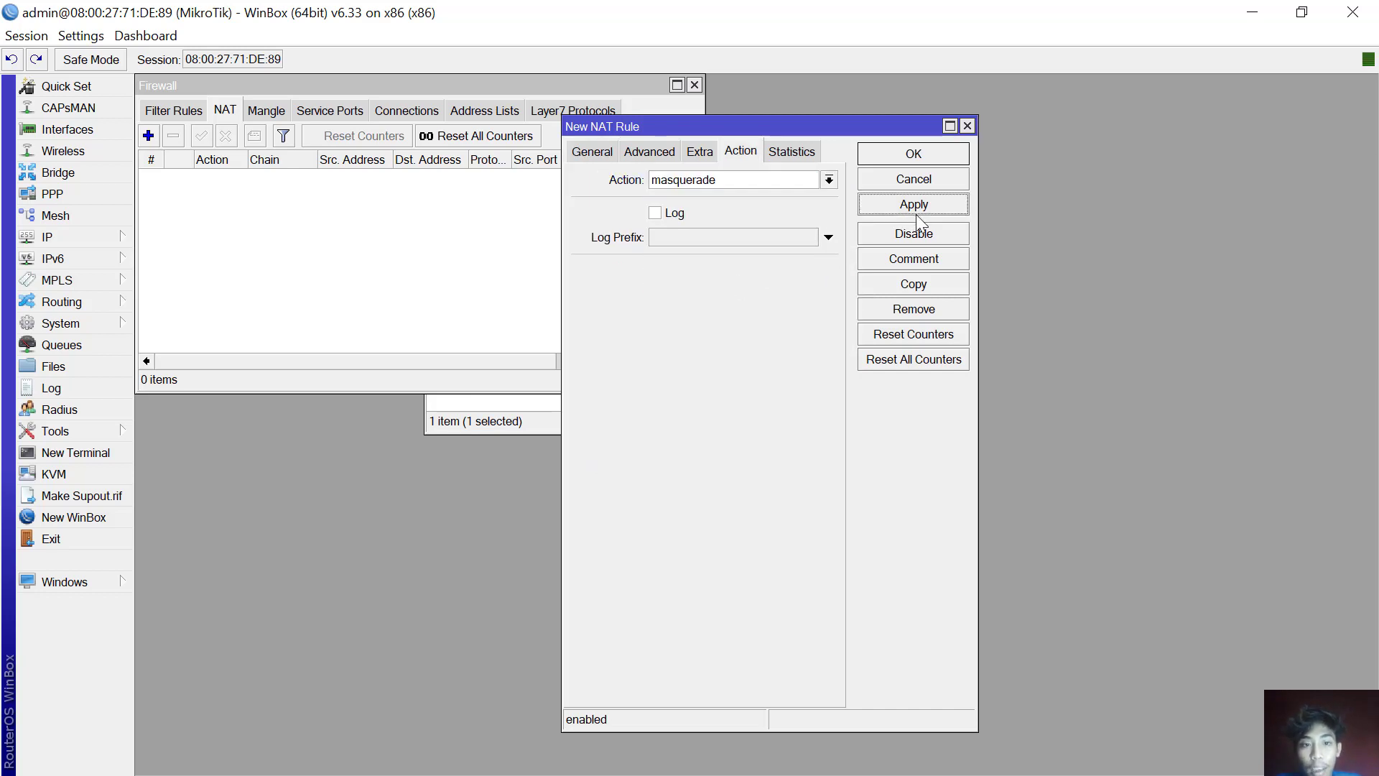
pyautogui.click(929, 152)
# Reopen the DNS settings for review and arrange the DNS Settings and Firewall windows so they do not overlap.
pyautogui.moveTo(556, 96); pyautogui.dragTo(895, 276)
pyautogui.click(84, 242)
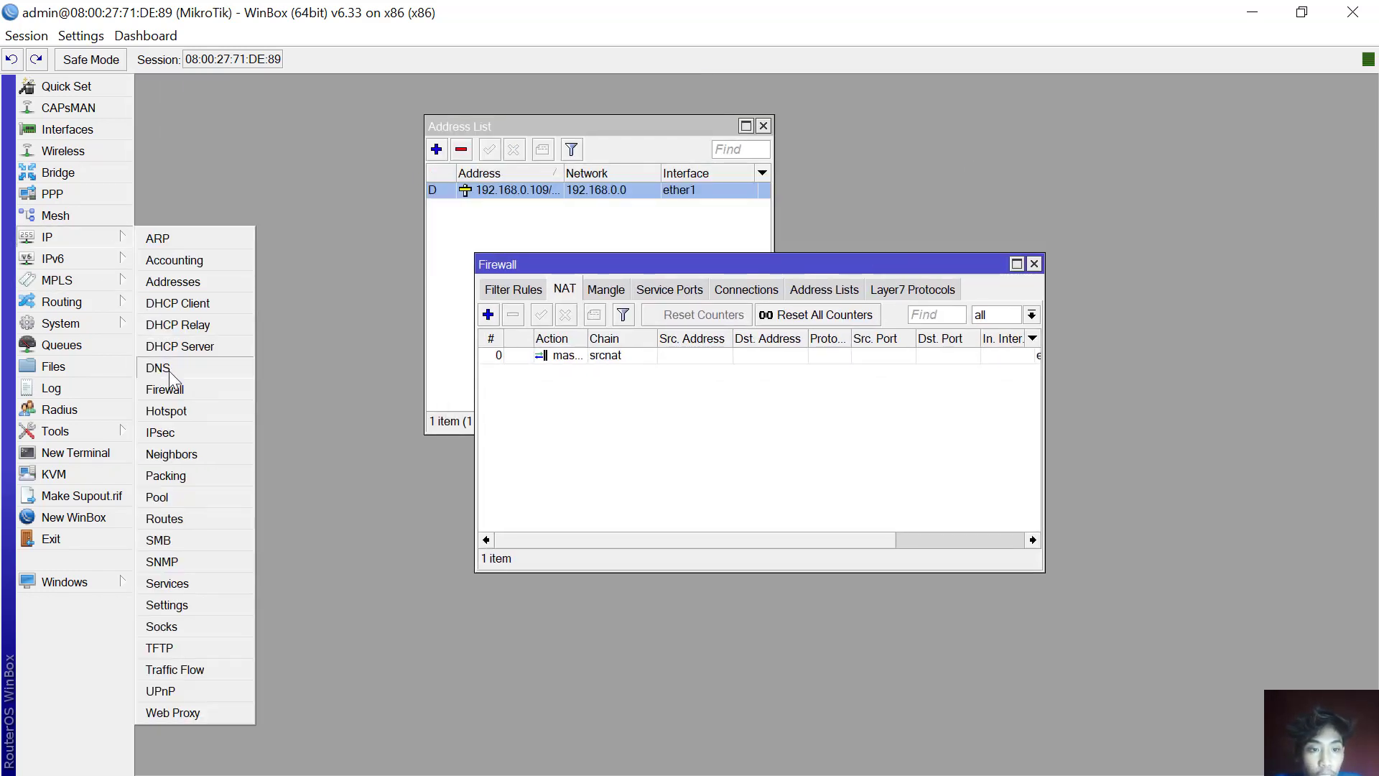
pyautogui.click(171, 371)
pyautogui.moveTo(693, 266); pyautogui.dragTo(863, 226)
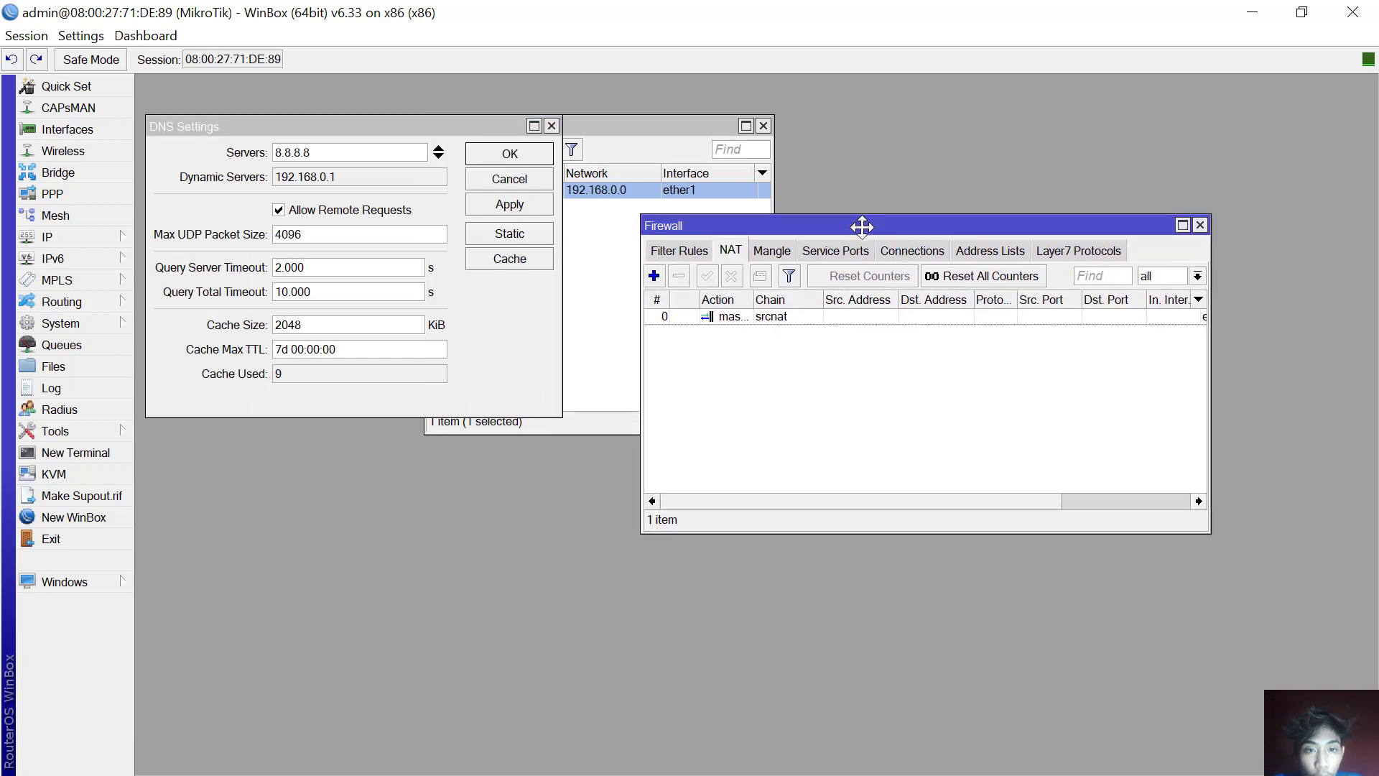
pyautogui.moveTo(319, 123); pyautogui.dragTo(396, 170)
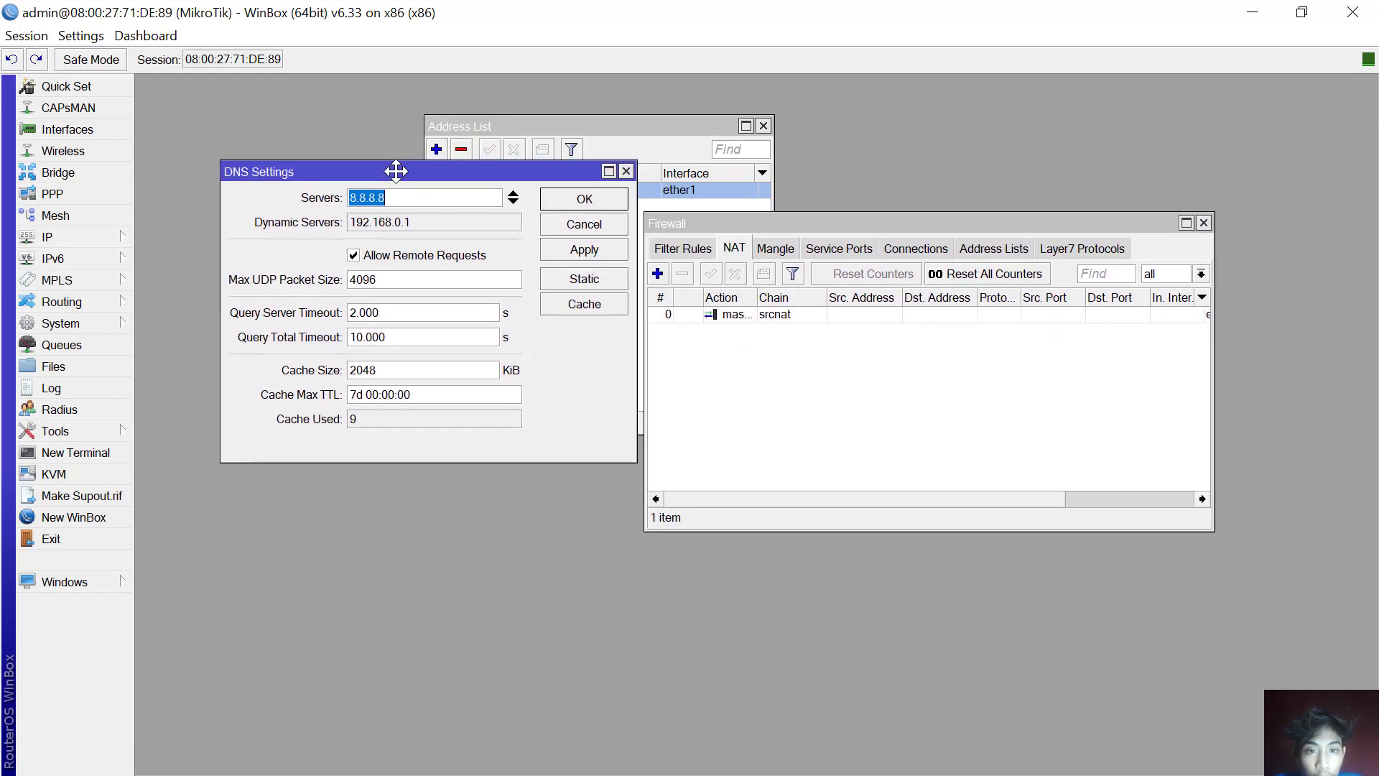
pyautogui.click(839, 222)
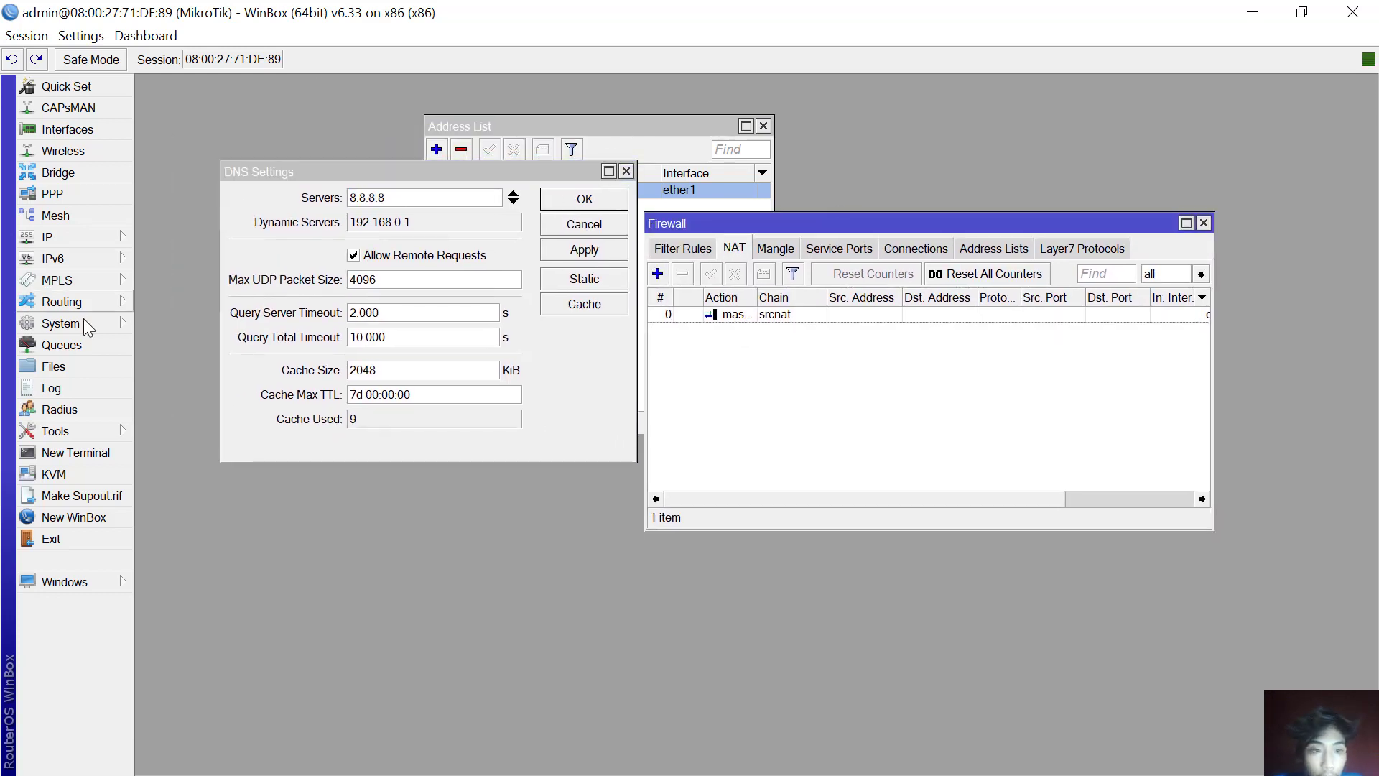
# Open a router terminal in a smaller window, ping 8.8.8.8 to test the internet connection, and stop the ping.
pyautogui.click(89, 454)
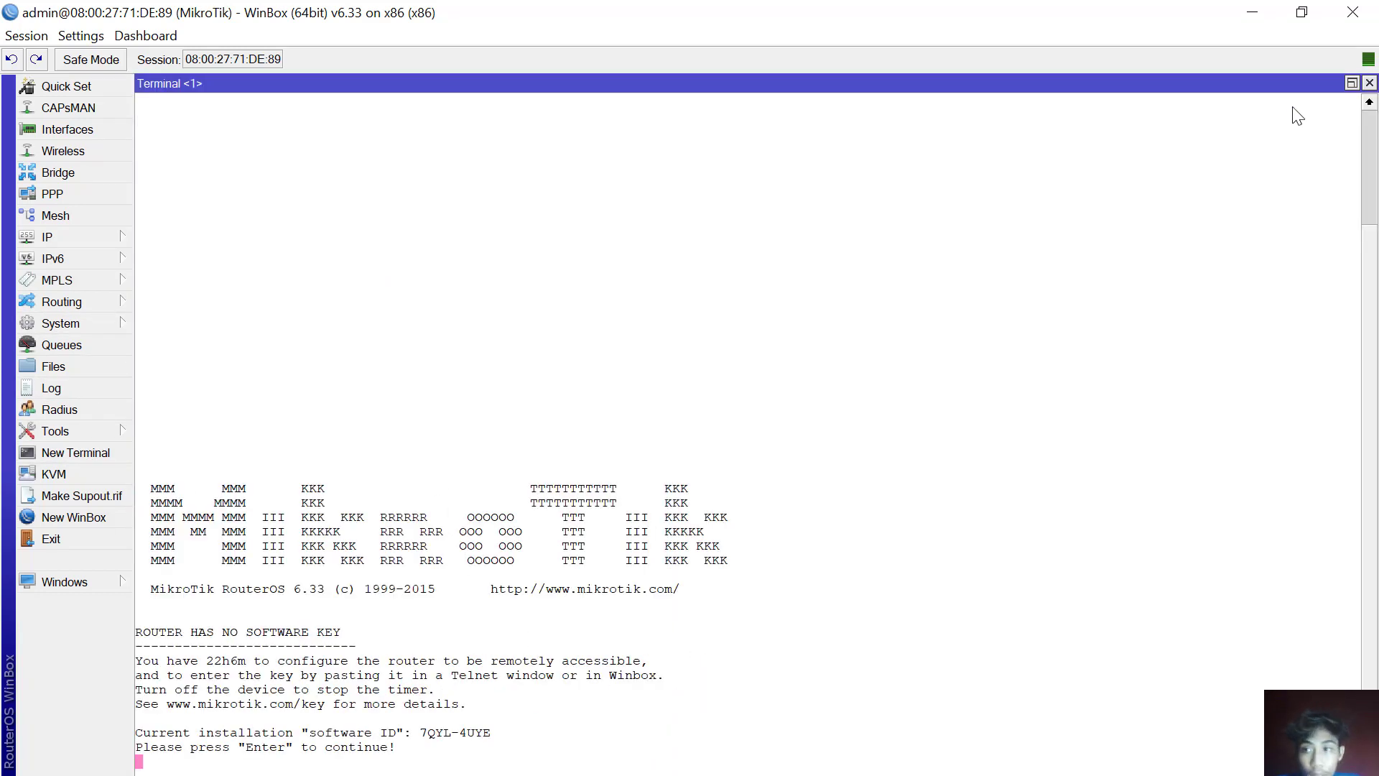
pyautogui.click(1352, 83)
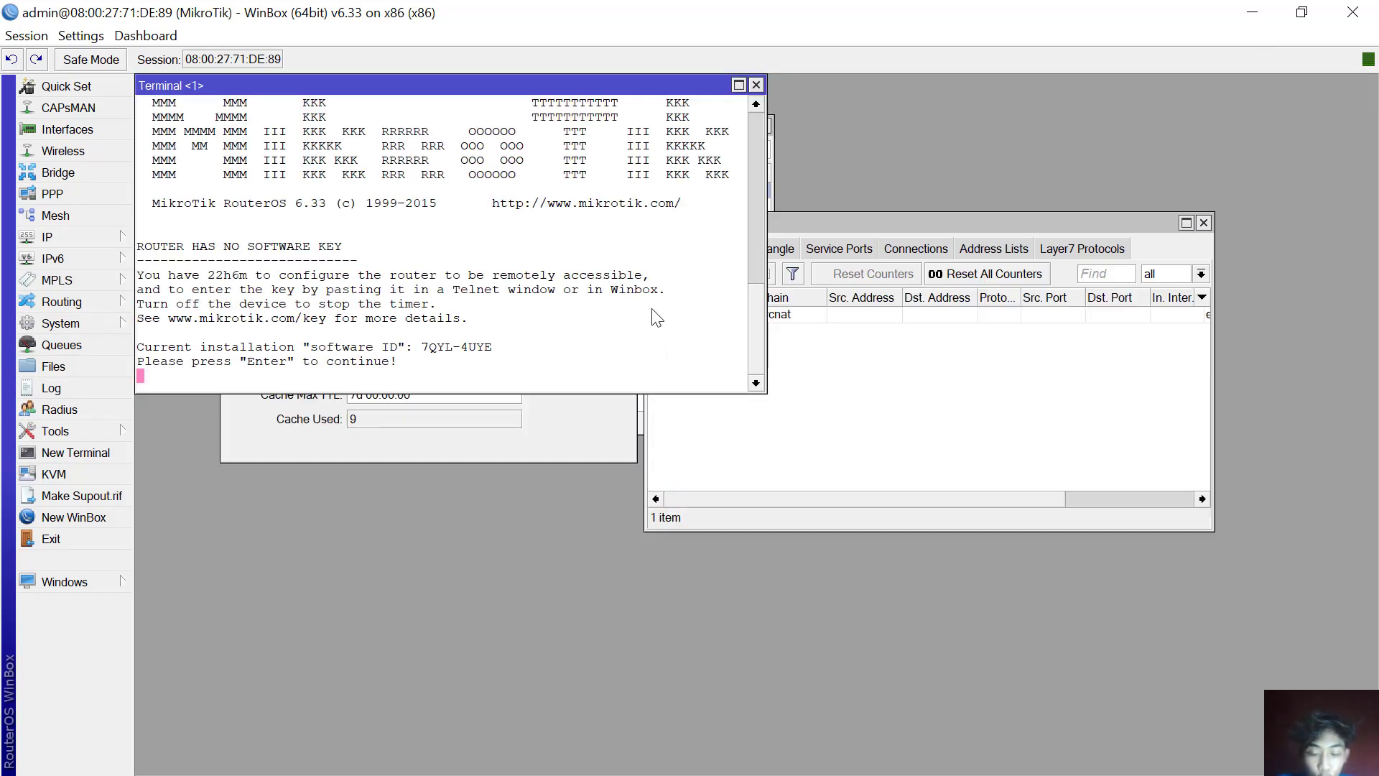
pyautogui.press('Return')
pyautogui.write('p')
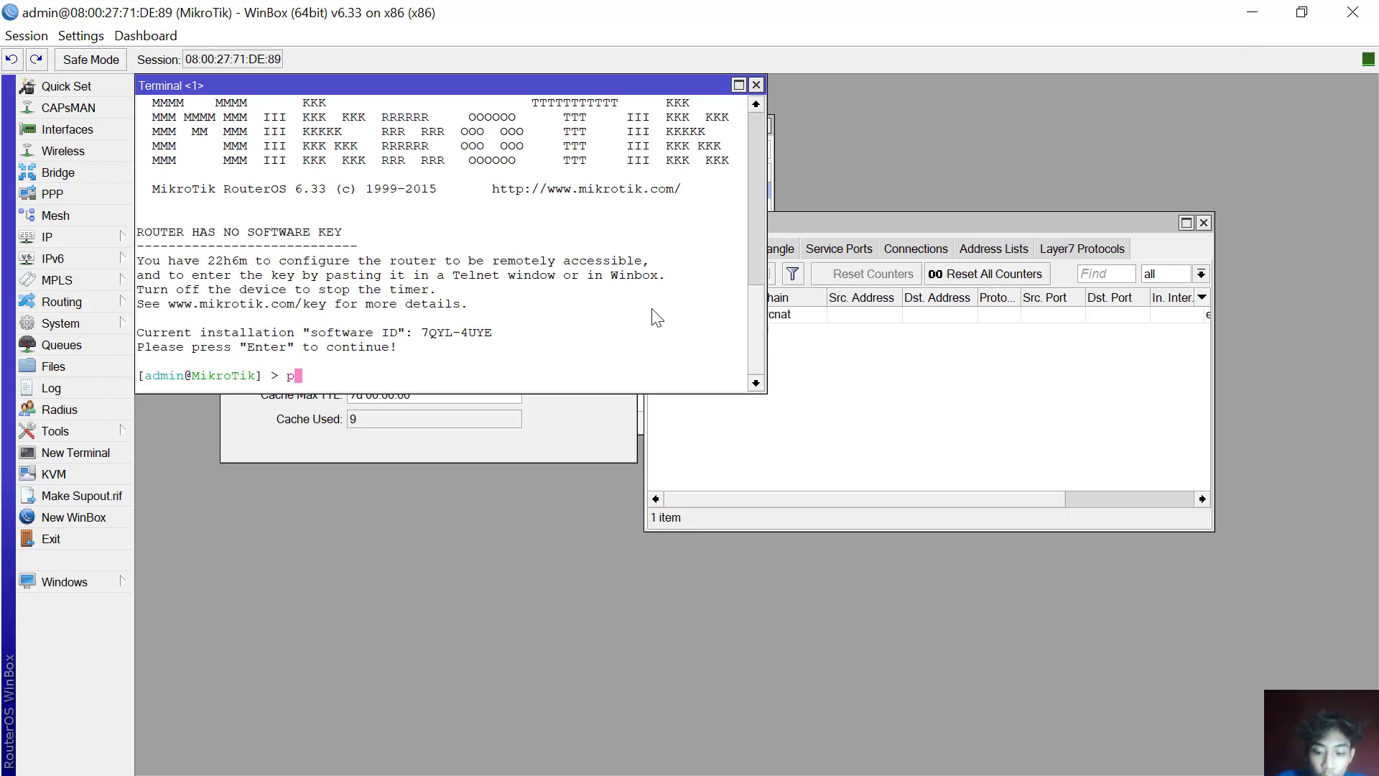
pyautogui.write('ing ')
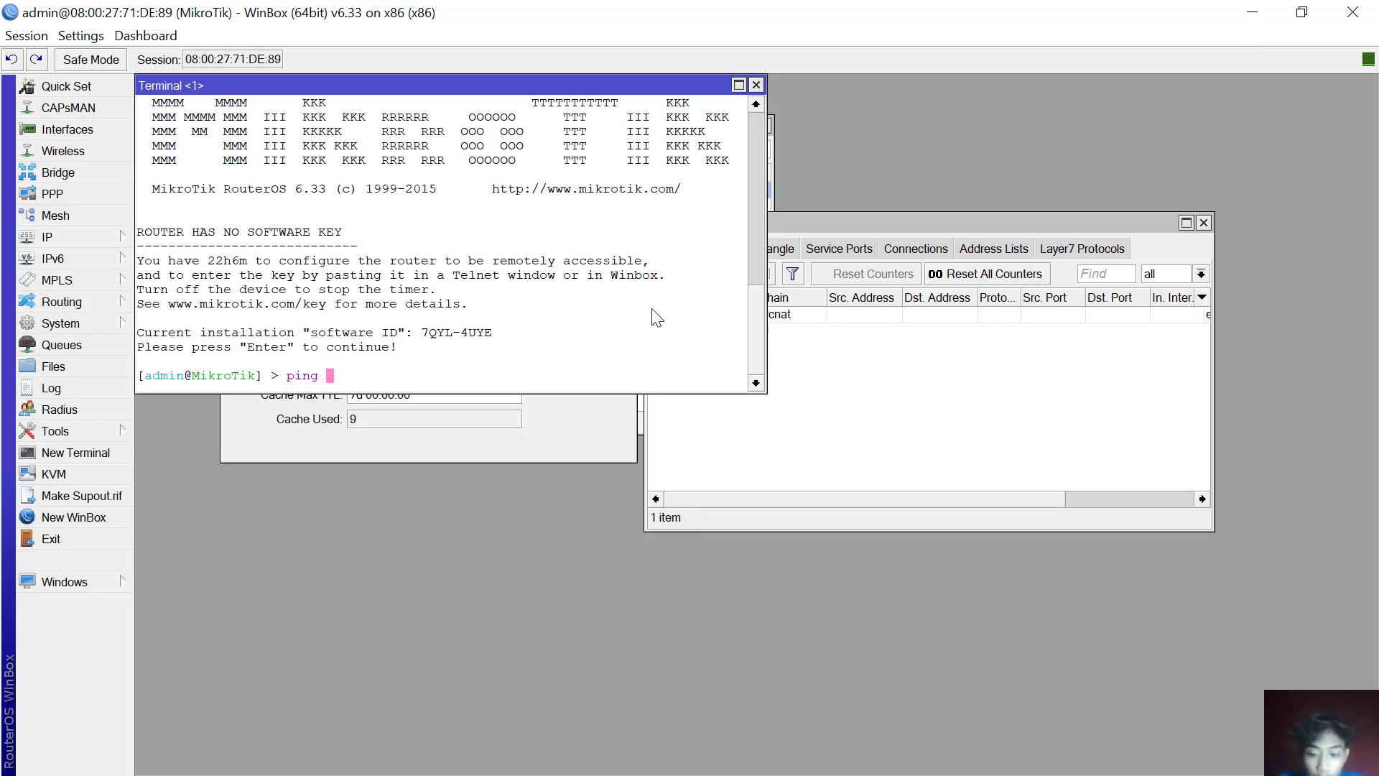
pyautogui.write('8.8.8.8')
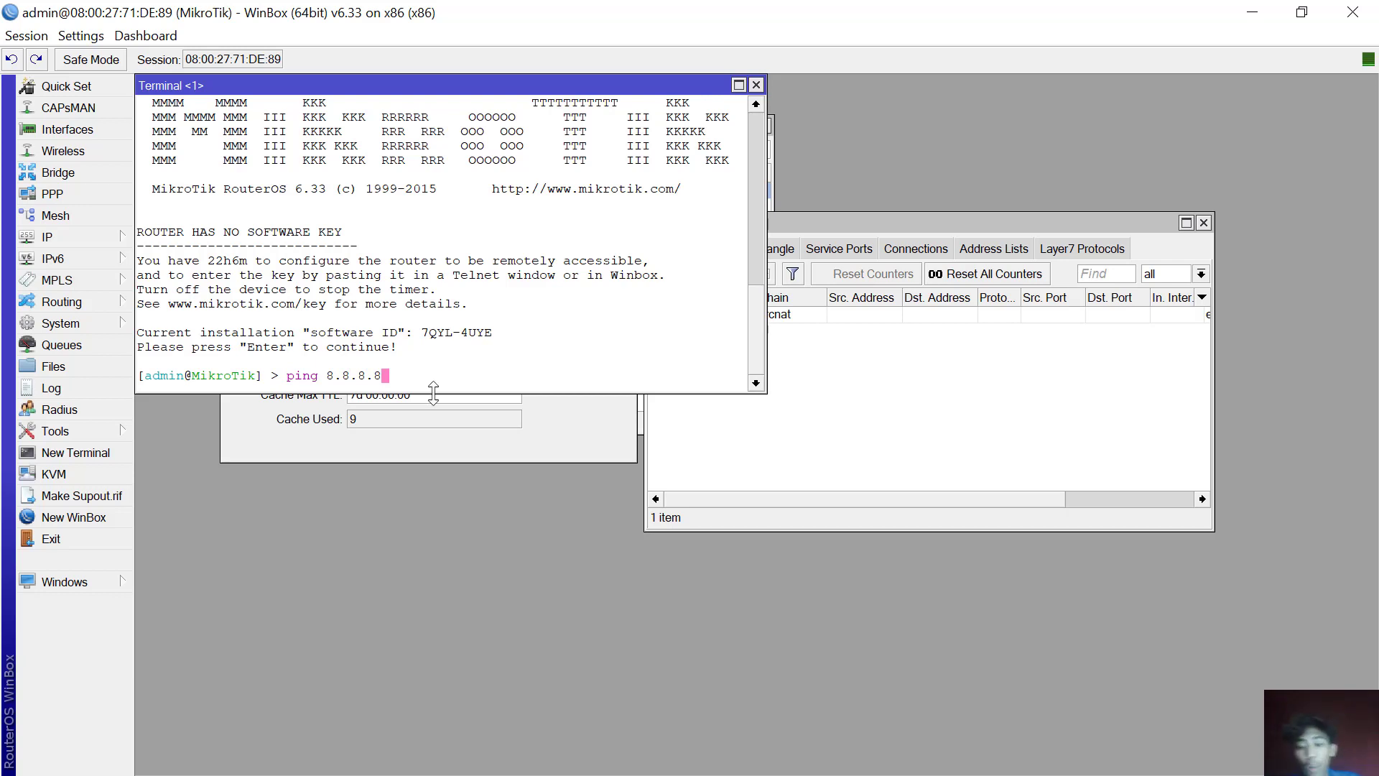
pyautogui.press('Return')
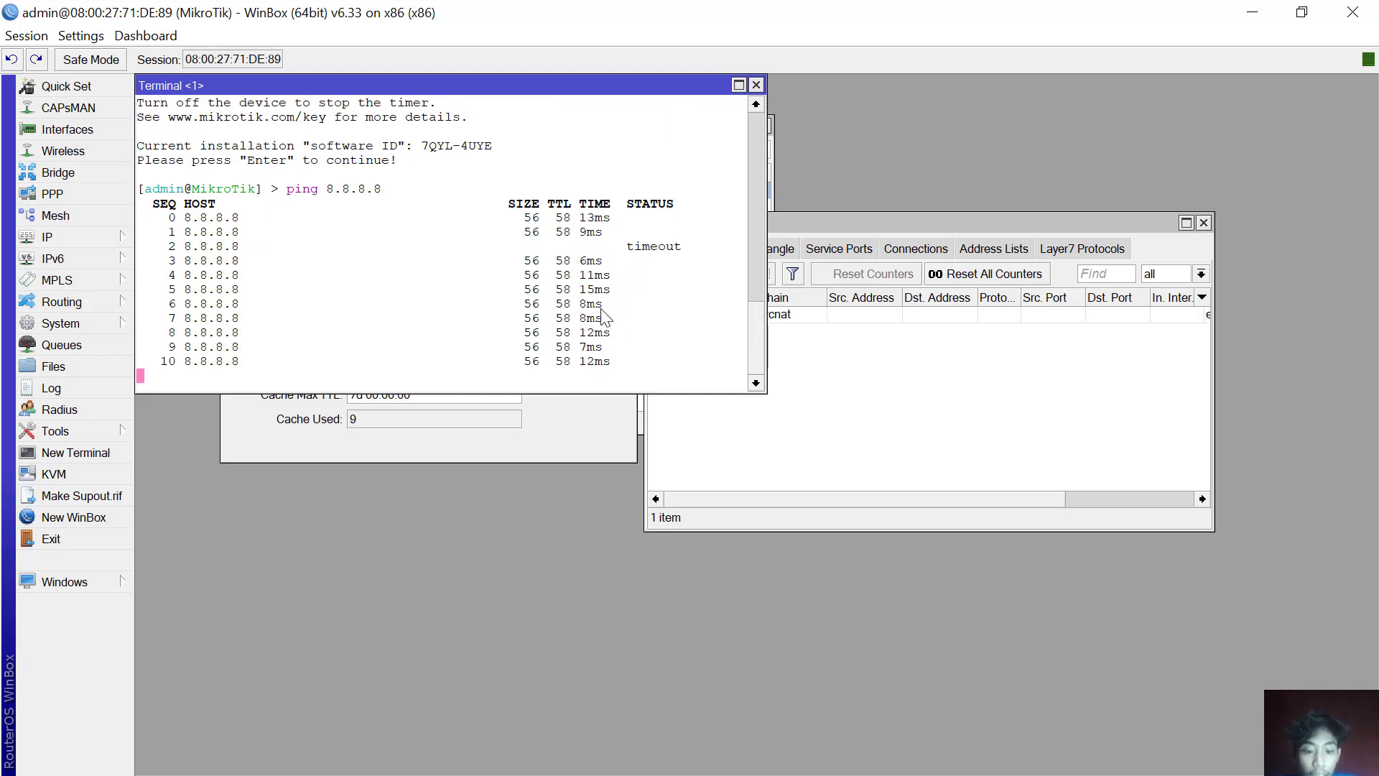
pyautogui.hotkey('ctrl', 'c')
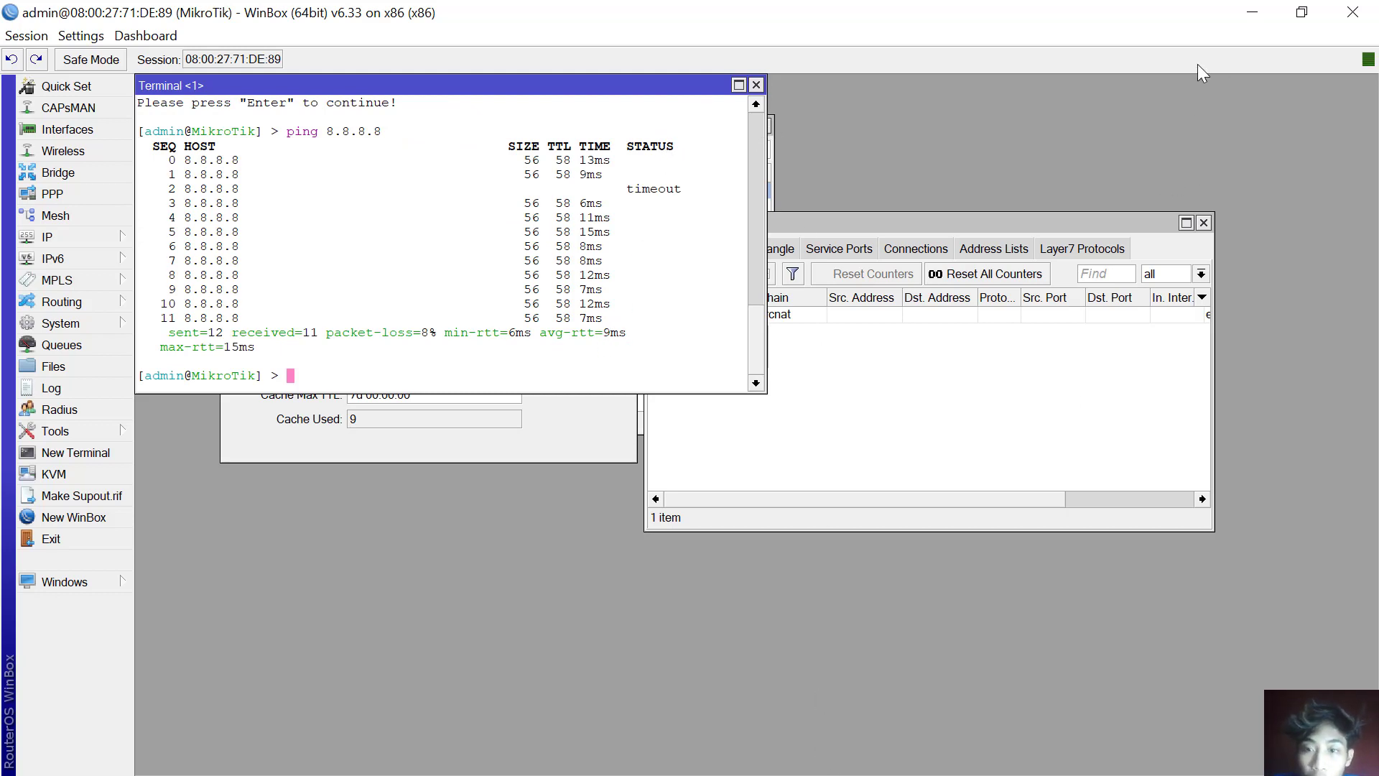
# Minimize WinBox, switch to Oracle VM VirtualBox Manager, and select the Client1-win7 Clone machine.
pyautogui.click(1251, 18)
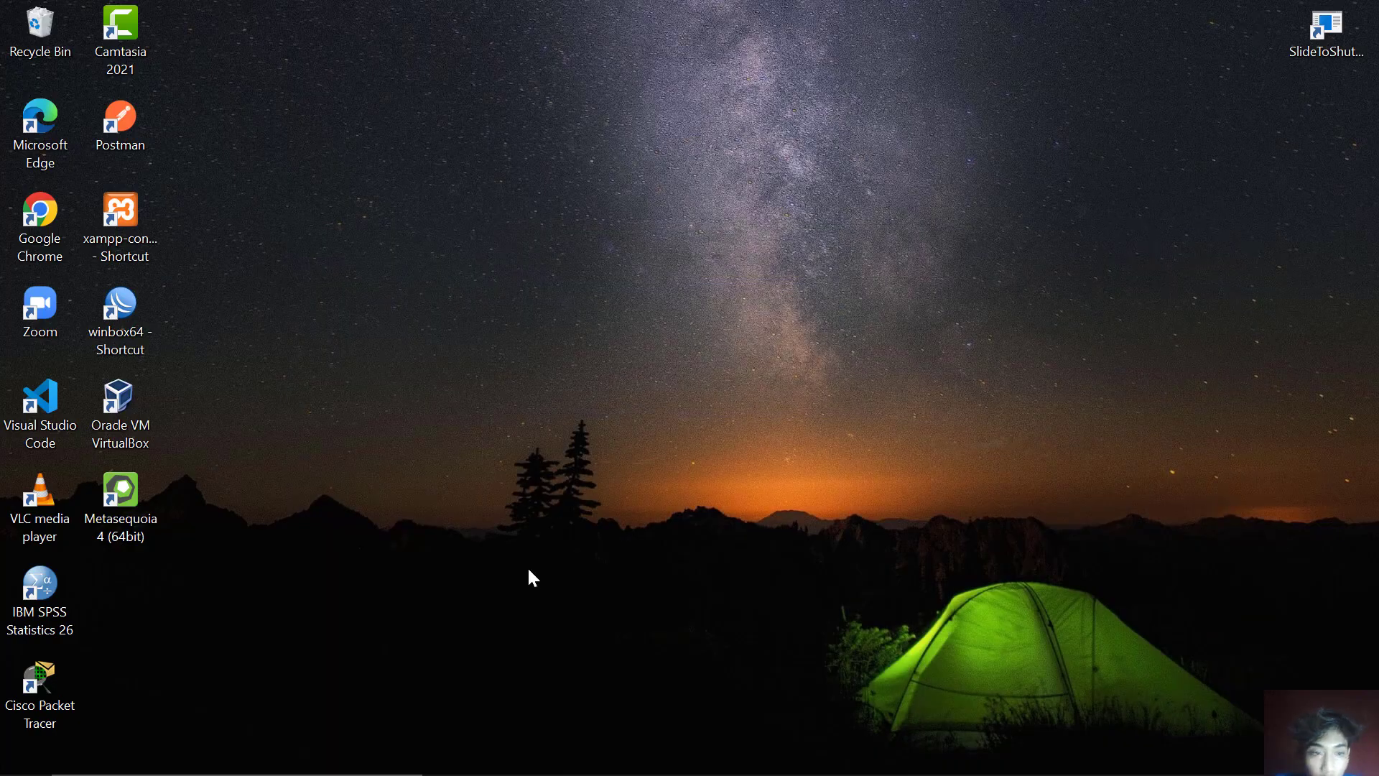
pyautogui.doubleClick(120, 397)
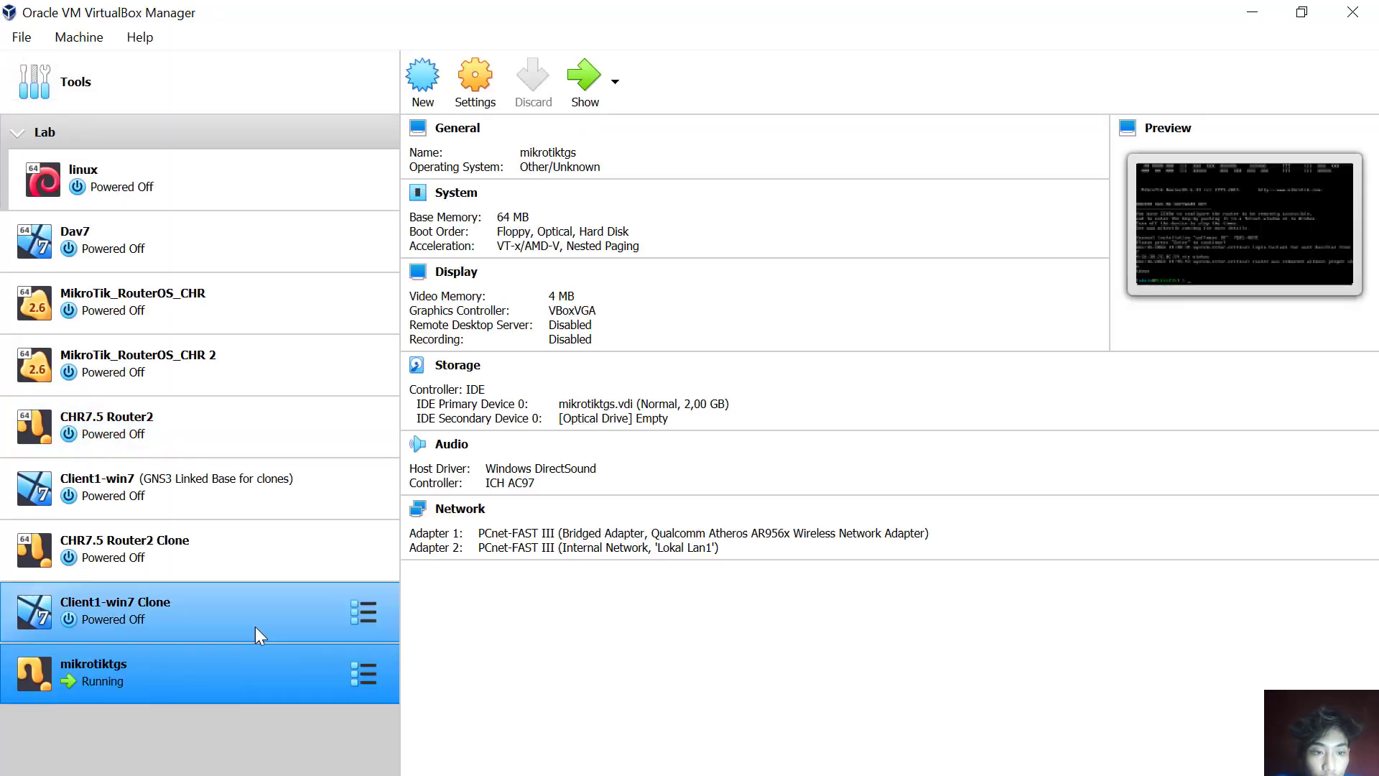
pyautogui.click(214, 621)
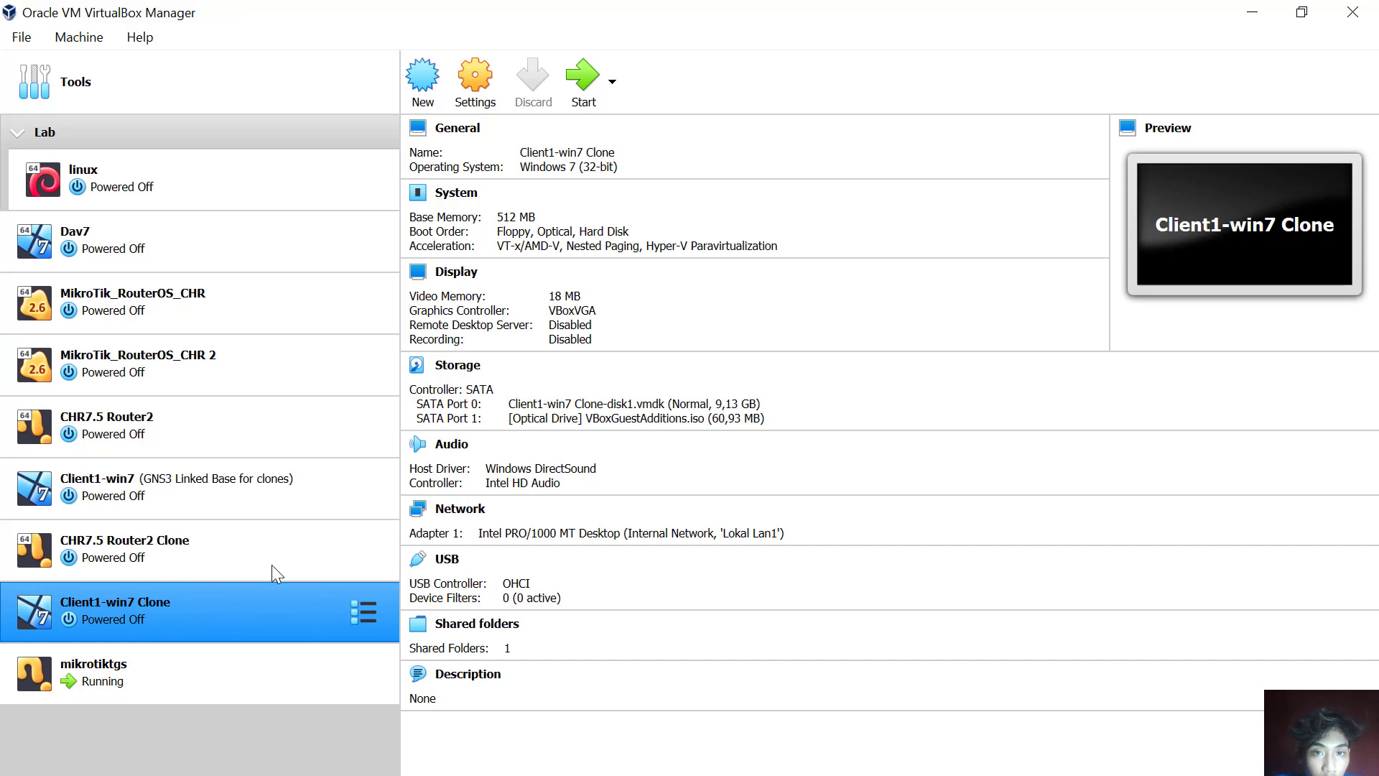
# Open the network settings of Client1-win7 Clone and check Adapter 2 and Adapter 1.
pyautogui.click(478, 92)
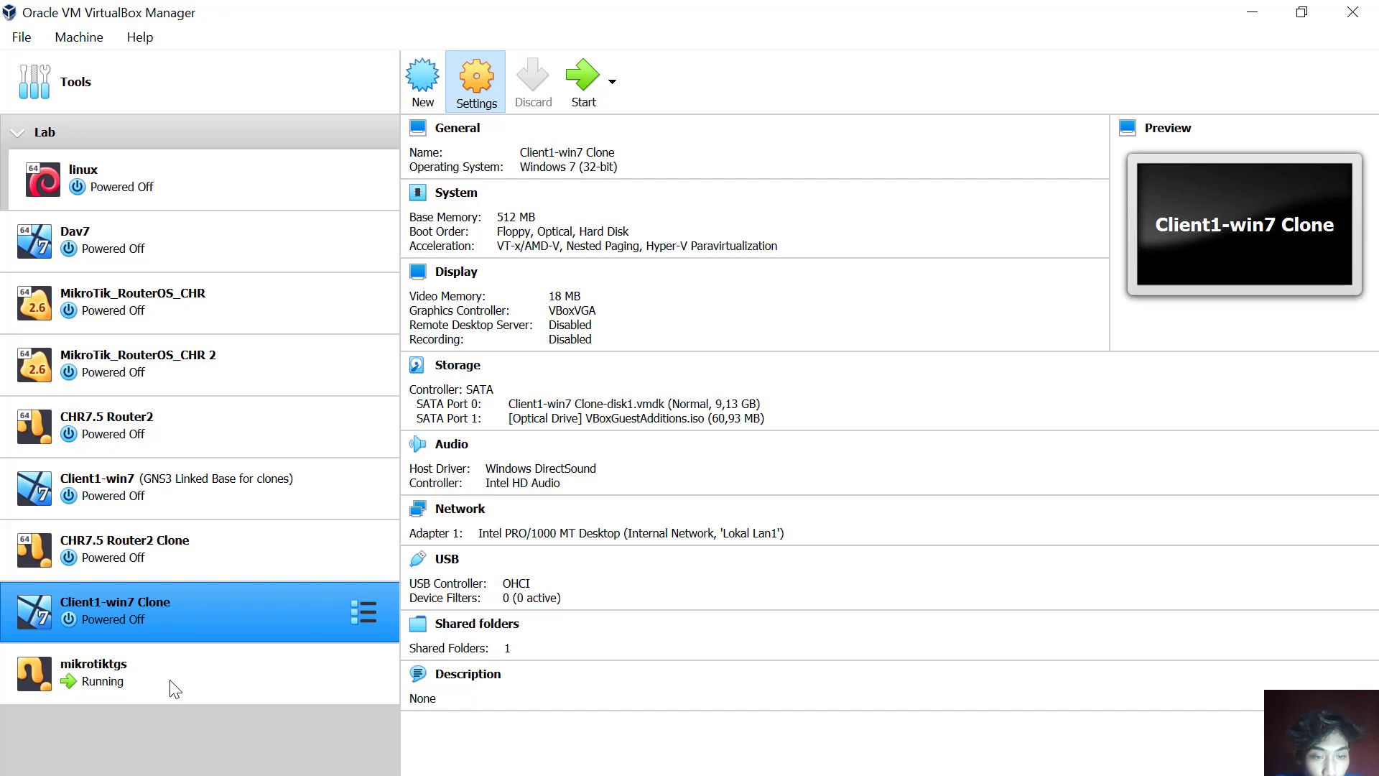
pyautogui.click(489, 80)
pyautogui.click(344, 294)
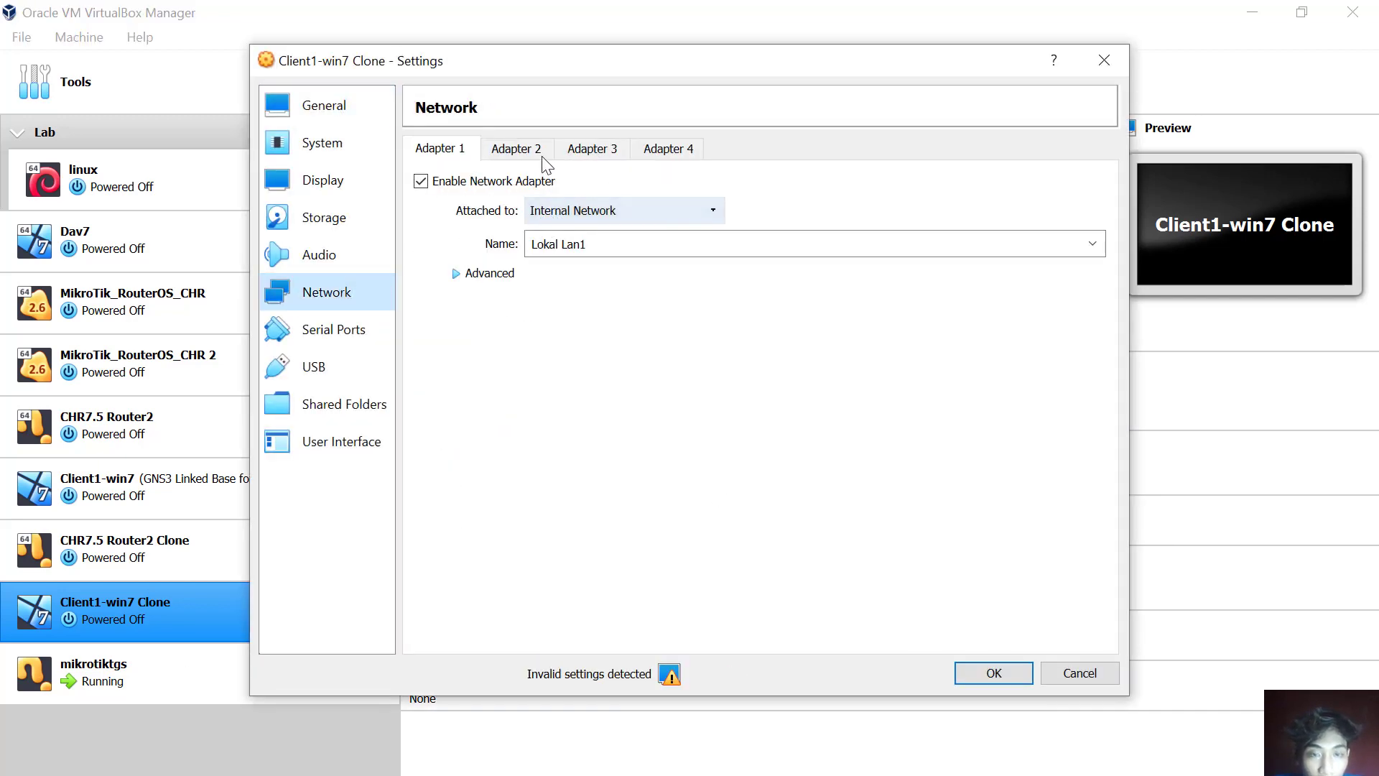
pyautogui.click(518, 149)
pyautogui.click(471, 149)
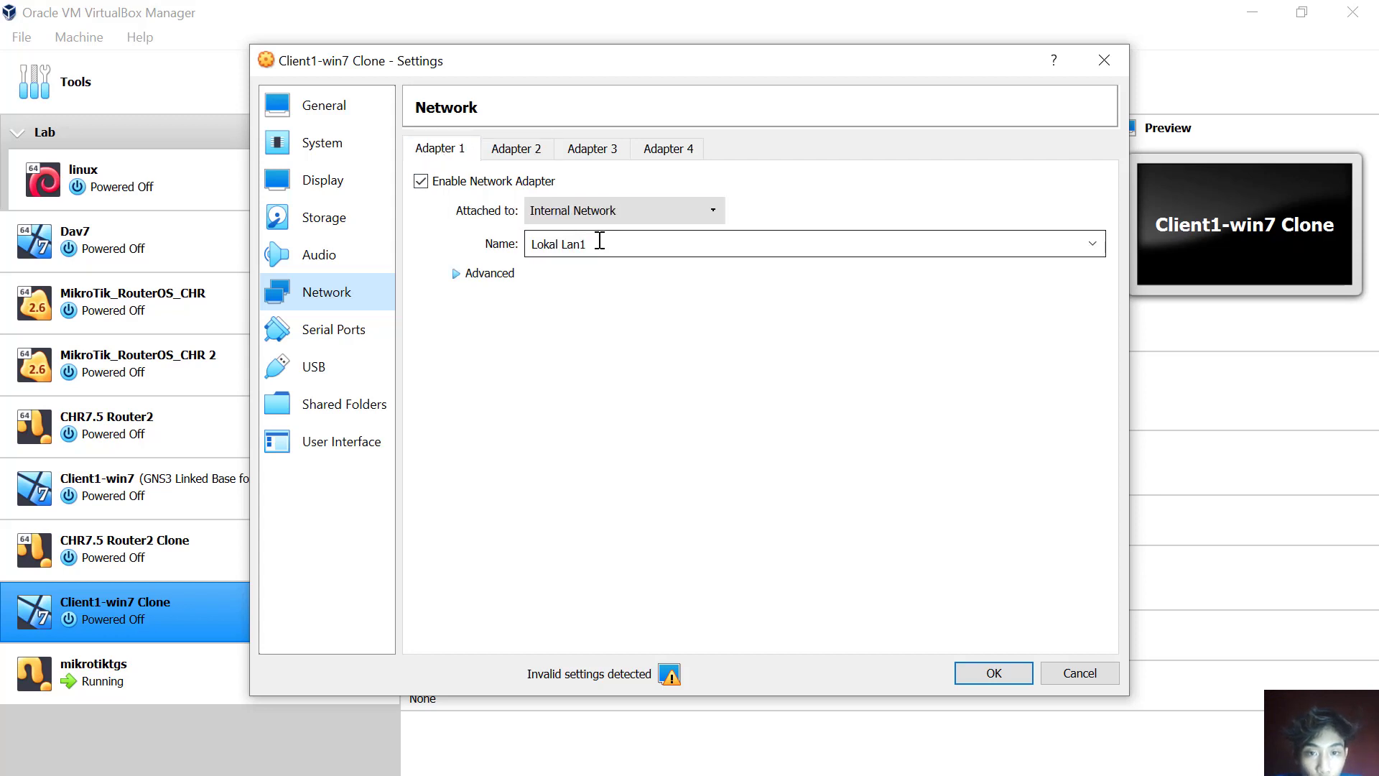
# Keep Adapter 1 of Client1-win7 Clone attached to Internal Network 'Lokal Lan1' and save the machine settings.
pyautogui.click(627, 209)
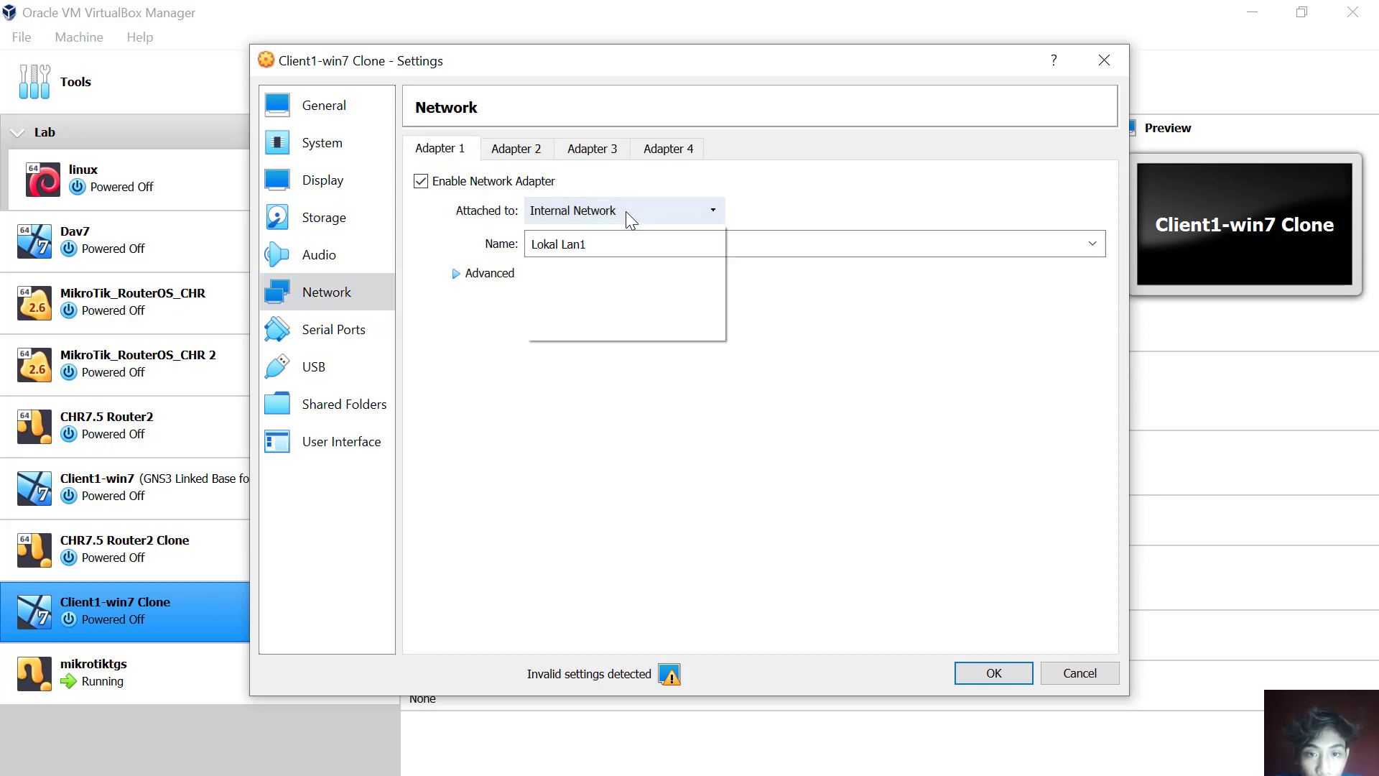
pyautogui.click(628, 258)
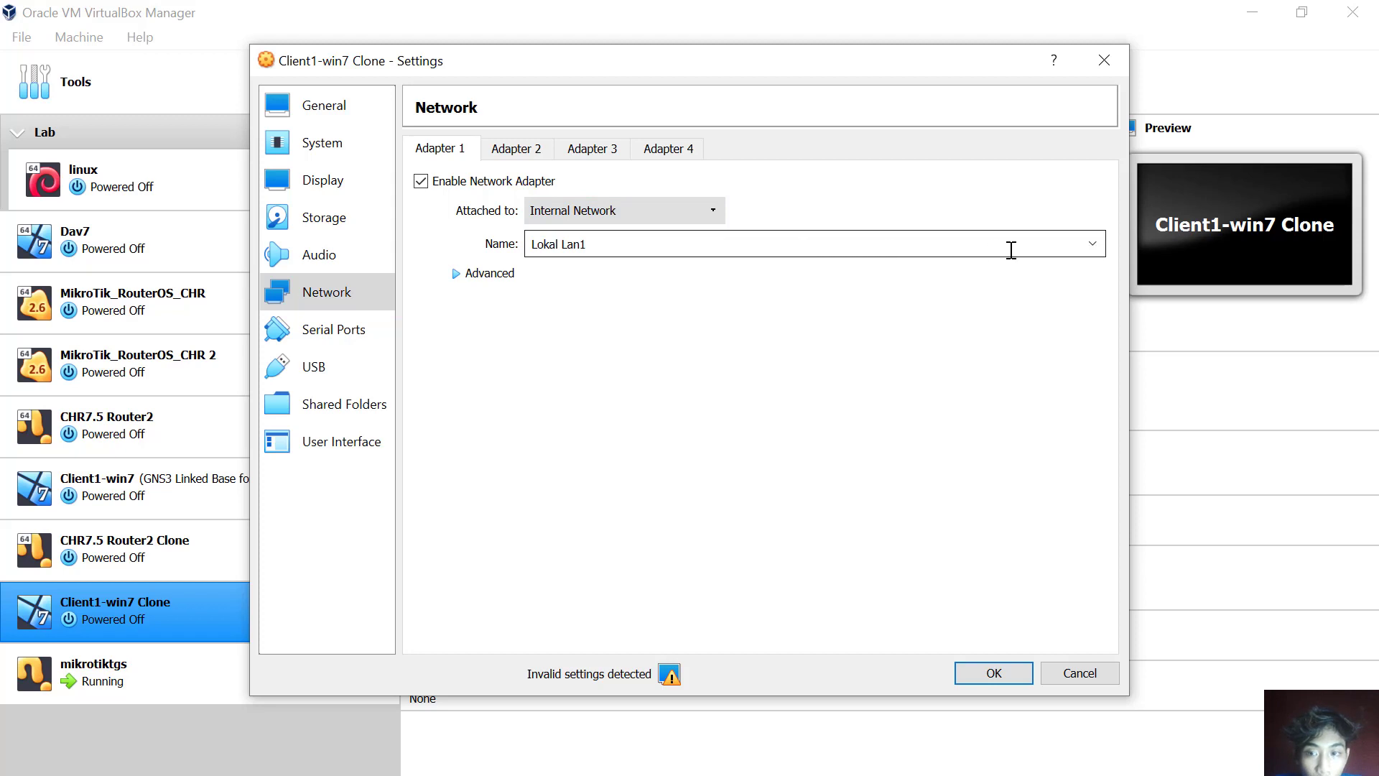
pyautogui.click(1013, 672)
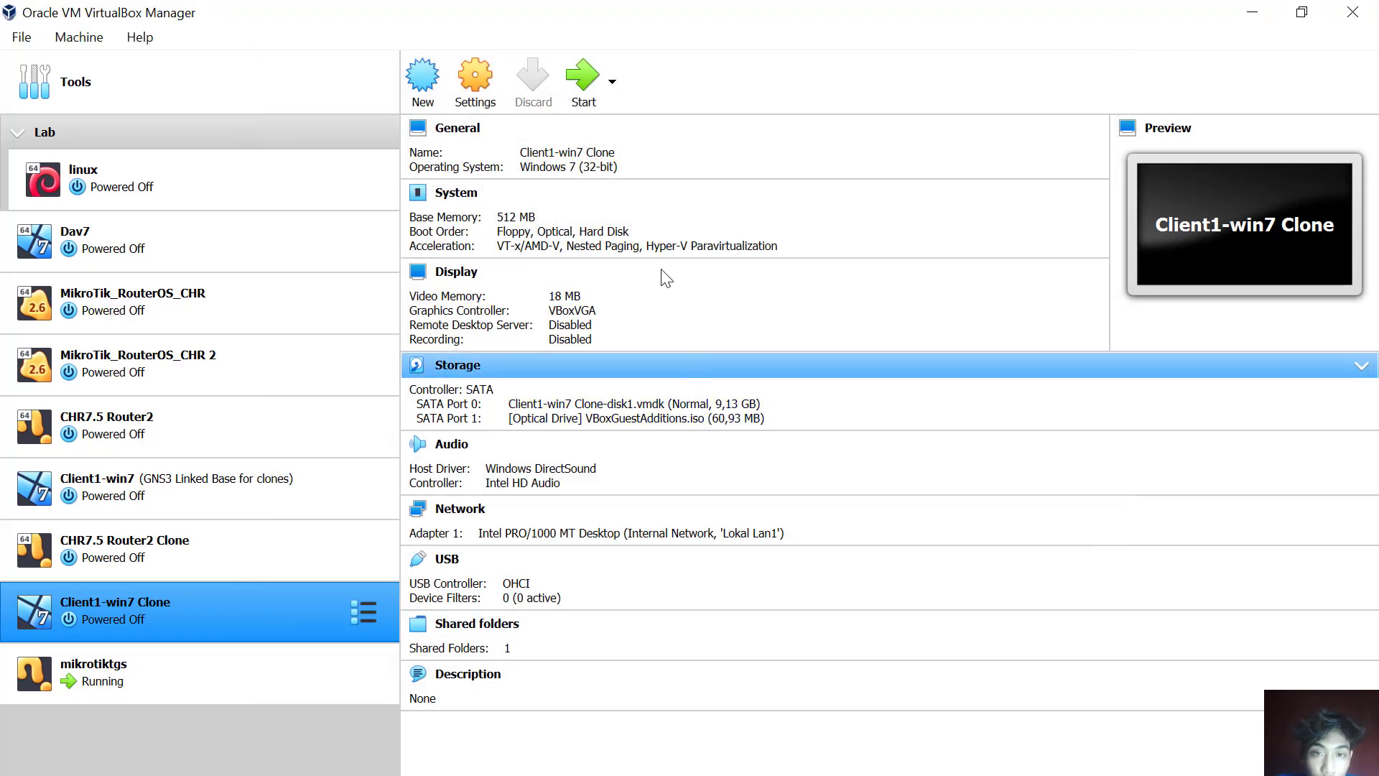
# Start the Client1-win7 Clone machine, move its window aside, and open a Command Prompt in Windows 7.
pyautogui.click(583, 90)
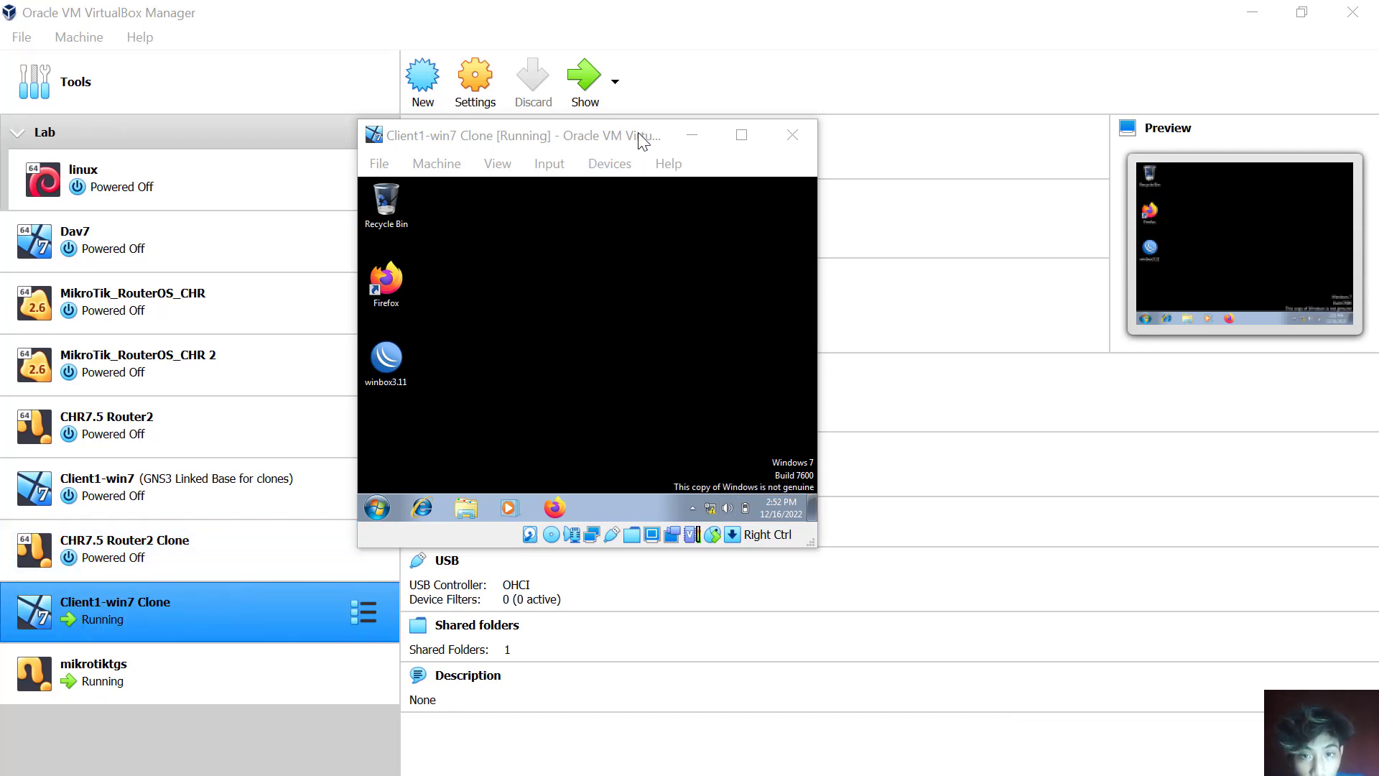
pyautogui.moveTo(638, 135)
pyautogui.mouseDown()
pyautogui.moveTo(523, 136)
pyautogui.moveTo(354, 94)
pyautogui.mouseUp()
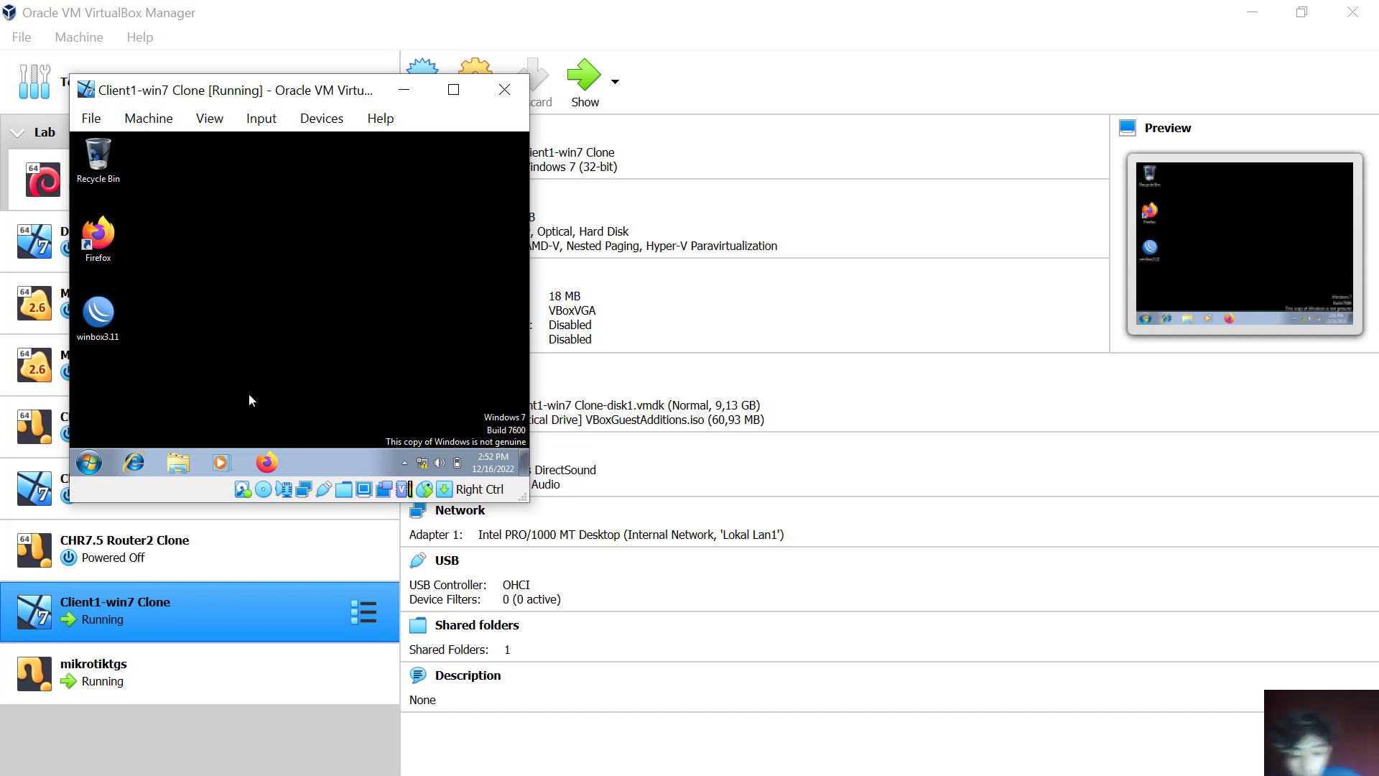
pyautogui.press('super+r')
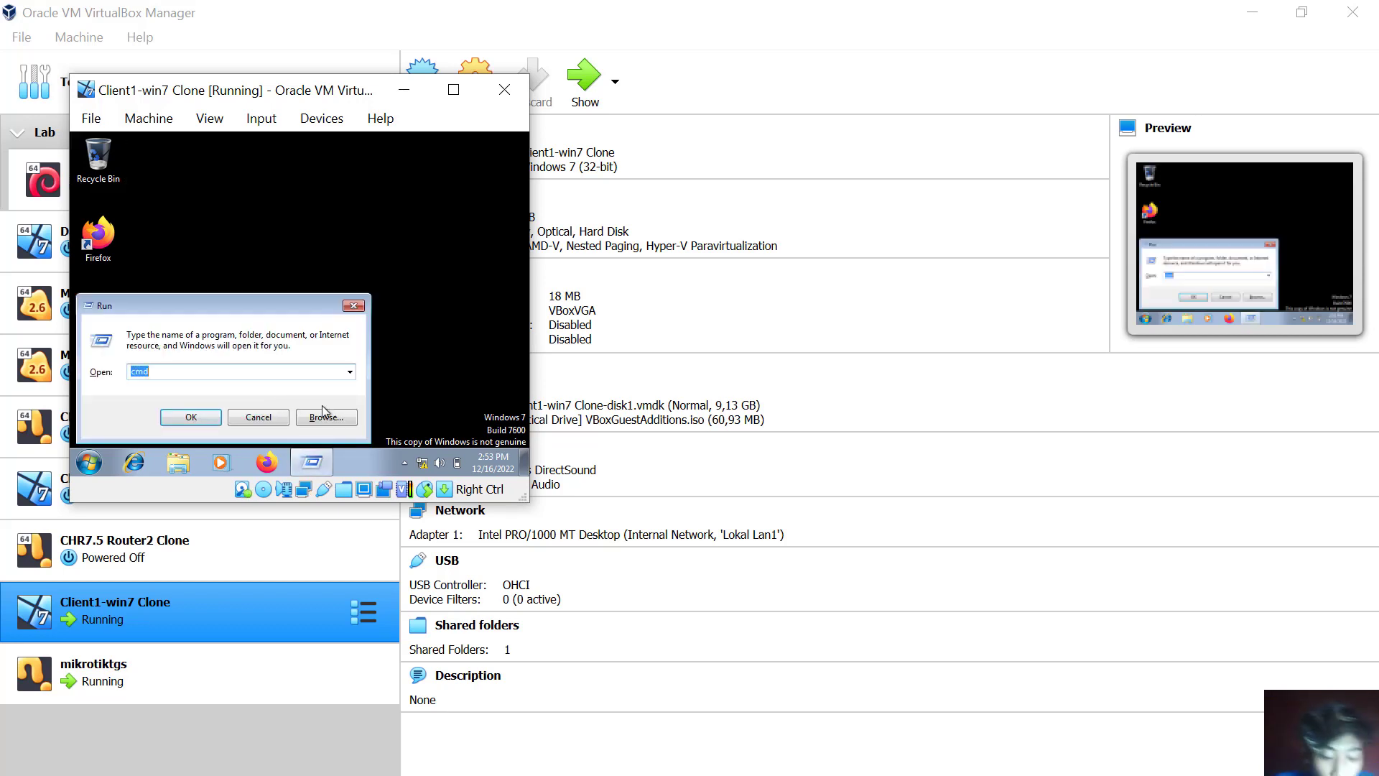
pyautogui.press('Return')
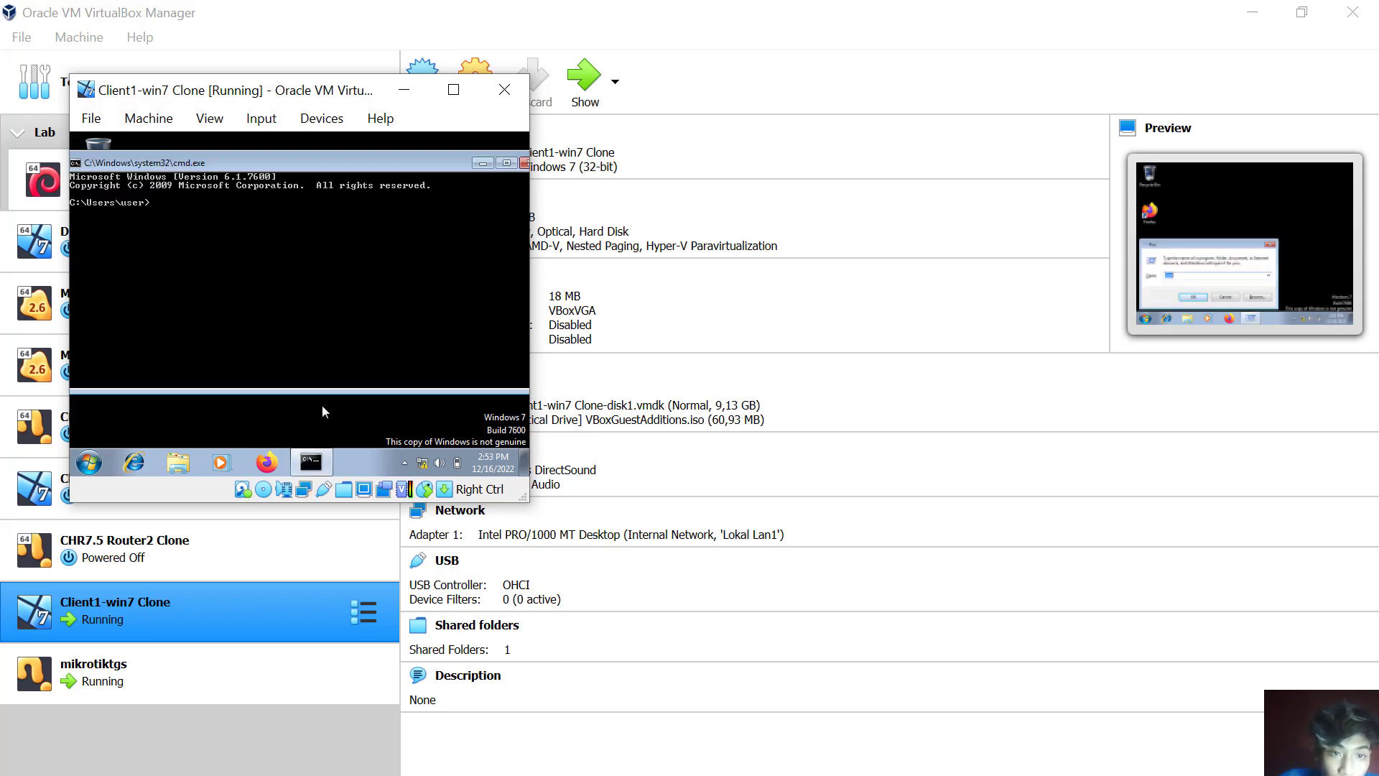
# Ping 8.8.8.8 from the Windows 7 client to test its internet connection, and minimize the Command Prompt after reviewing the result.
pyautogui.write('ping 8')
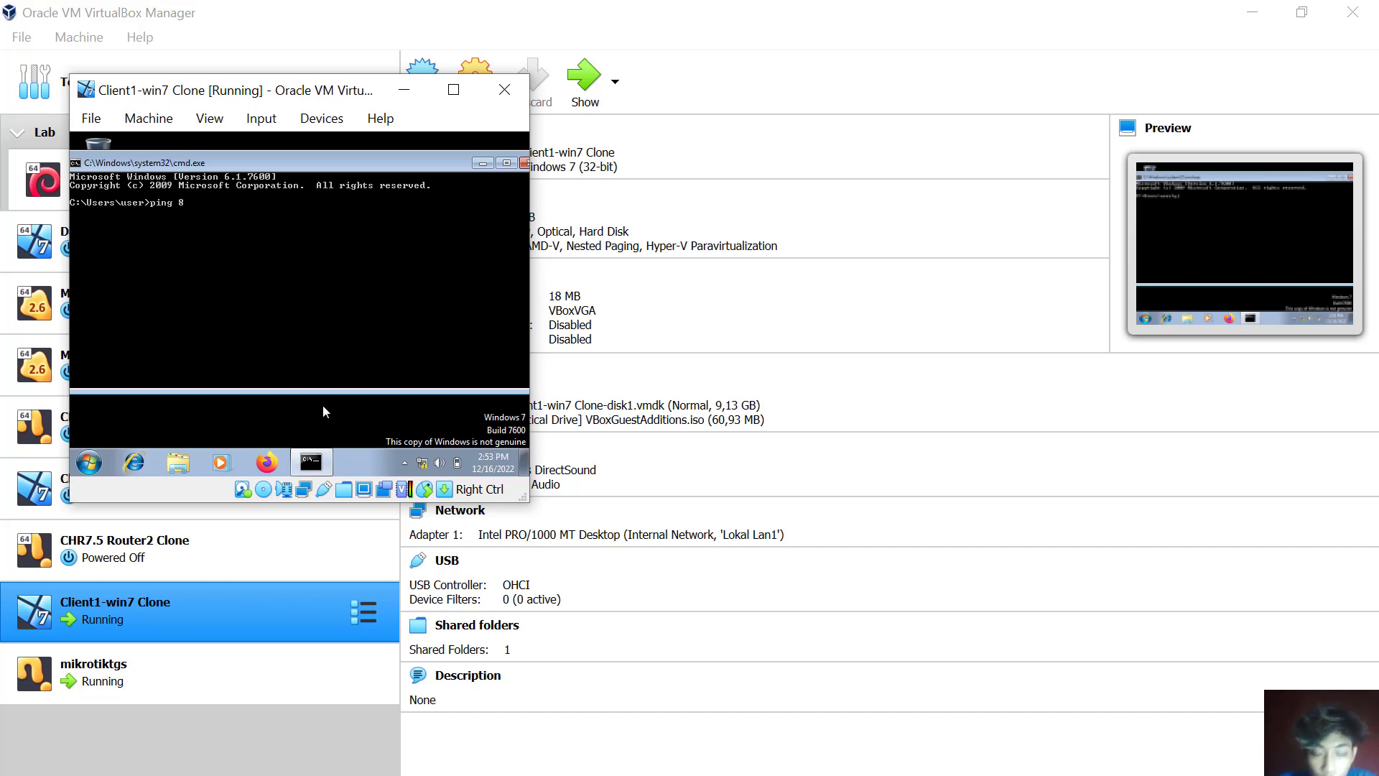
pyautogui.write('.8.8.8')
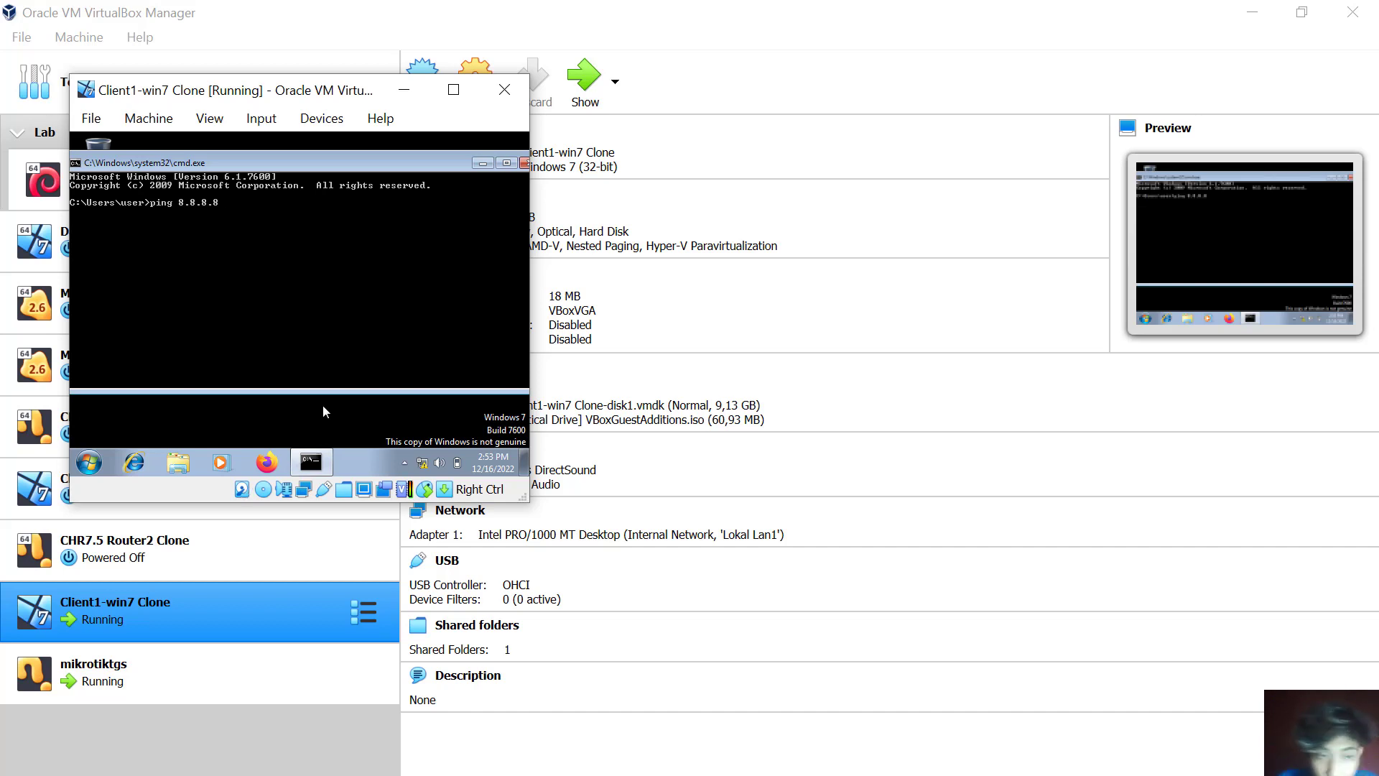
pyautogui.press('Return')
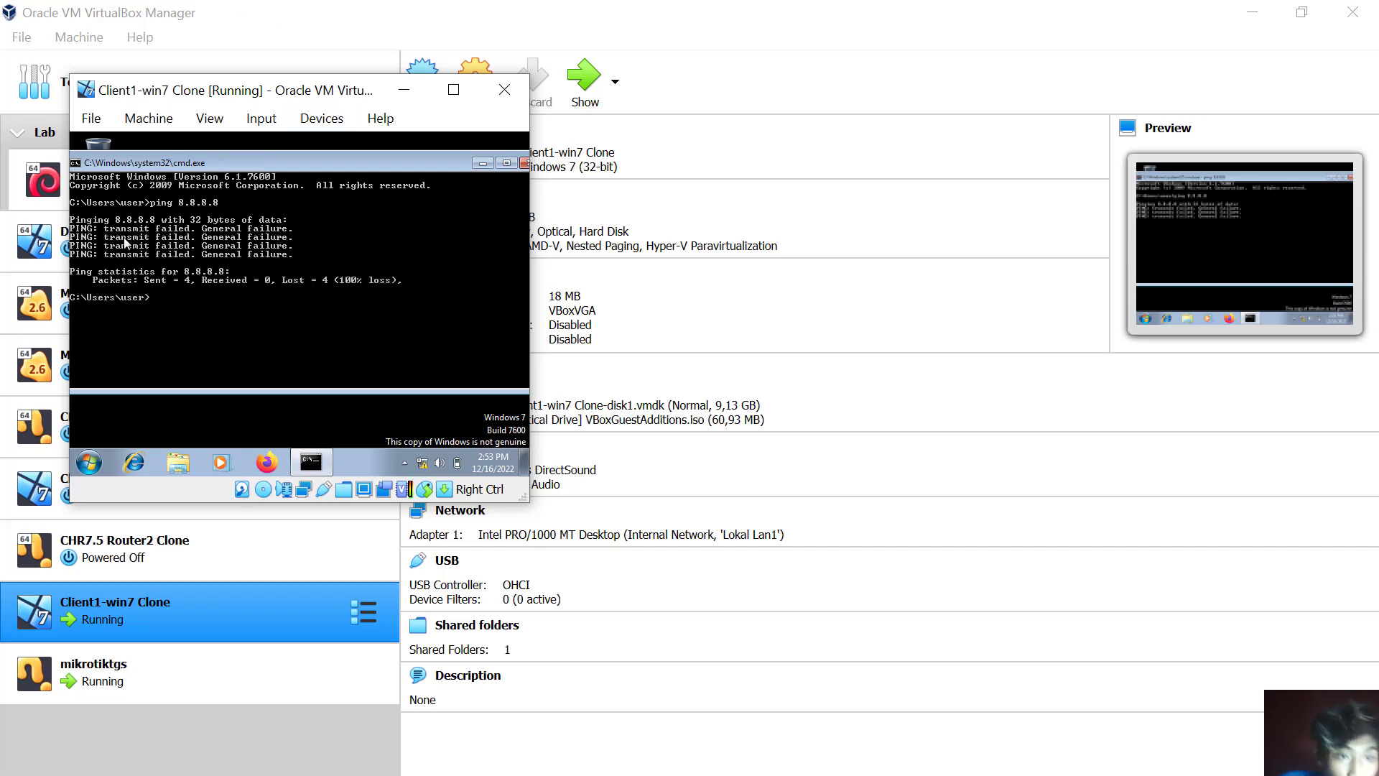
pyautogui.click(483, 165)
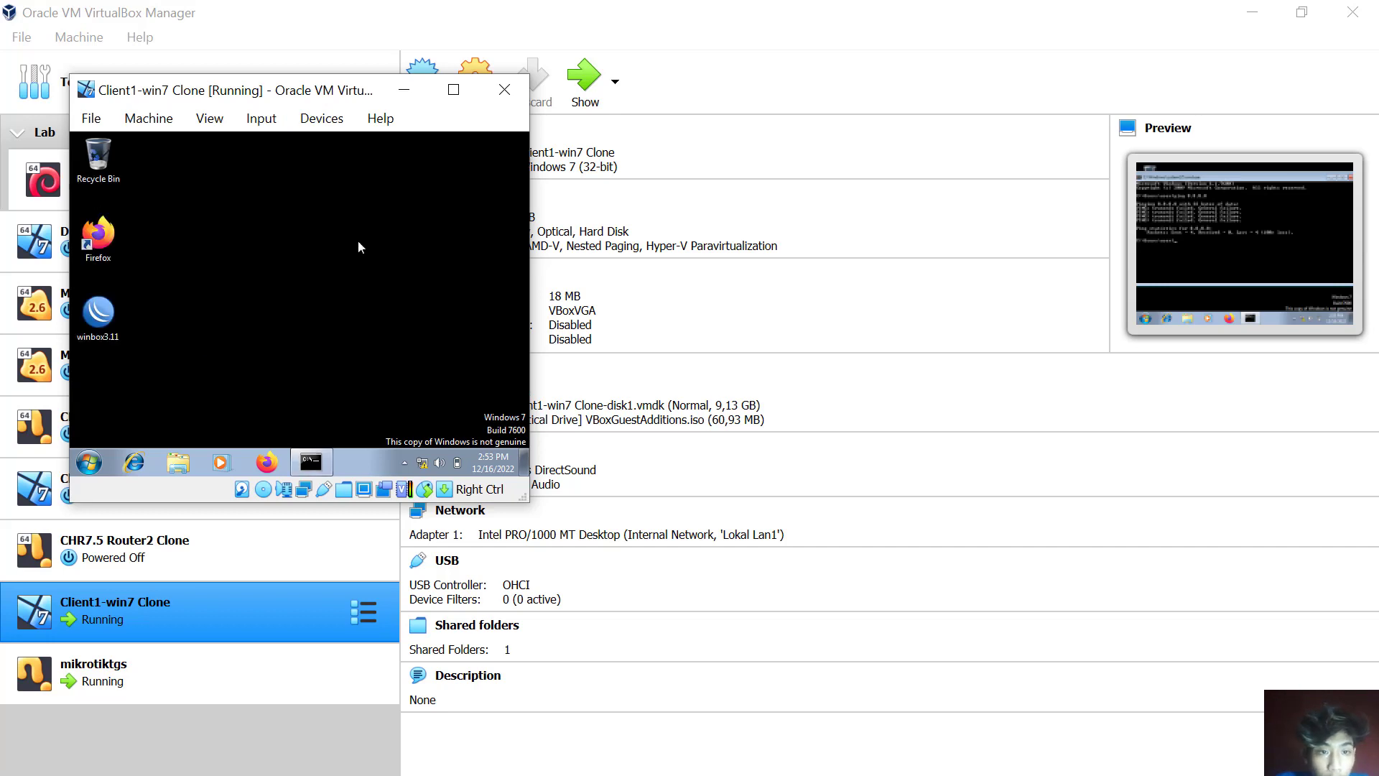
pyautogui.click(314, 464)
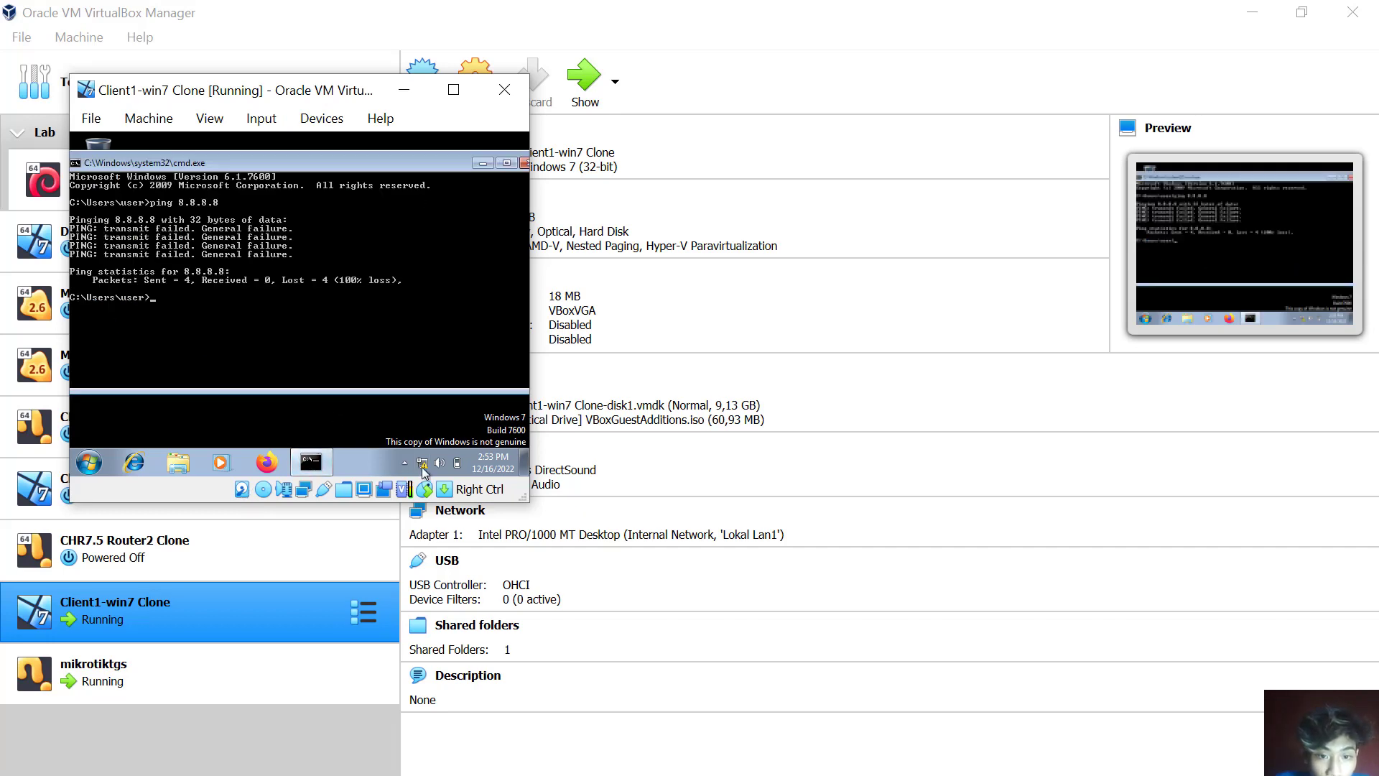
pyautogui.moveTo(422, 467)
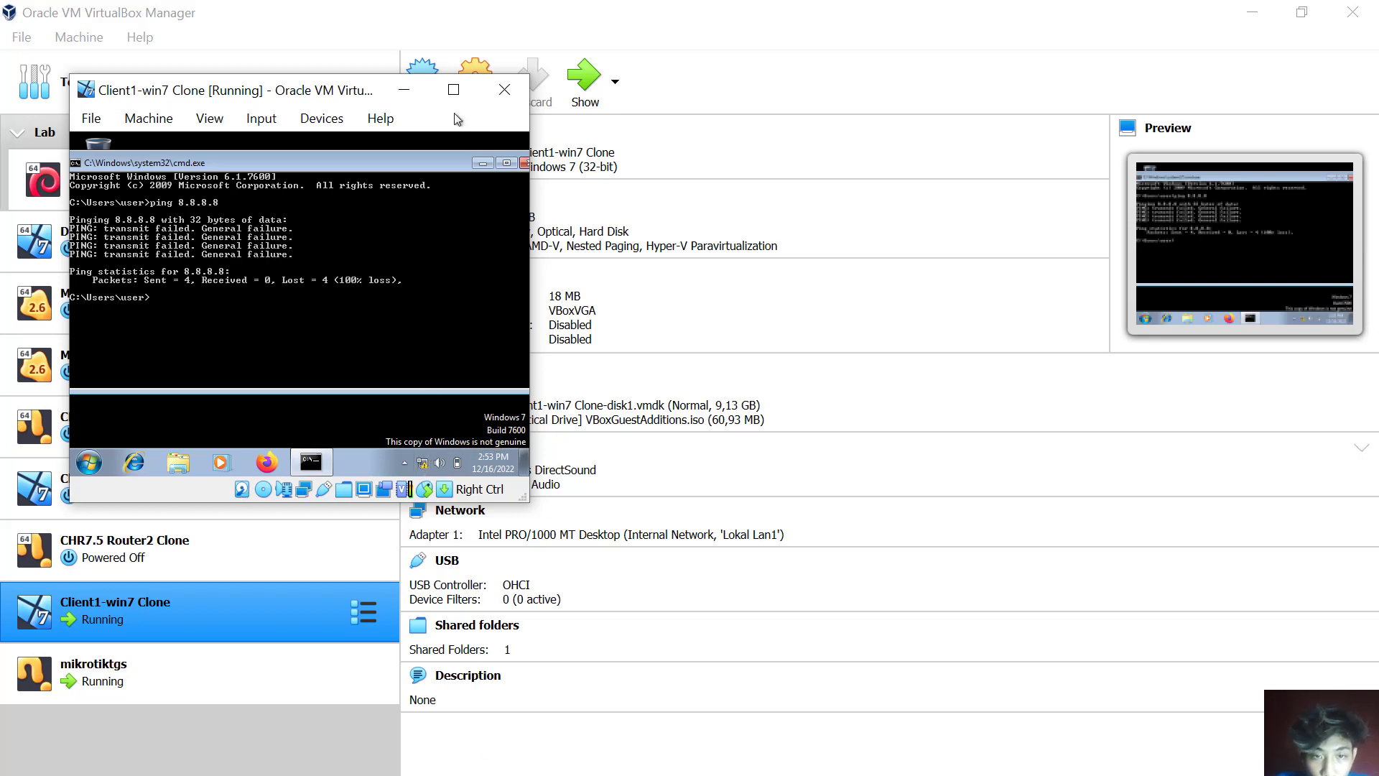
pyautogui.click(484, 164)
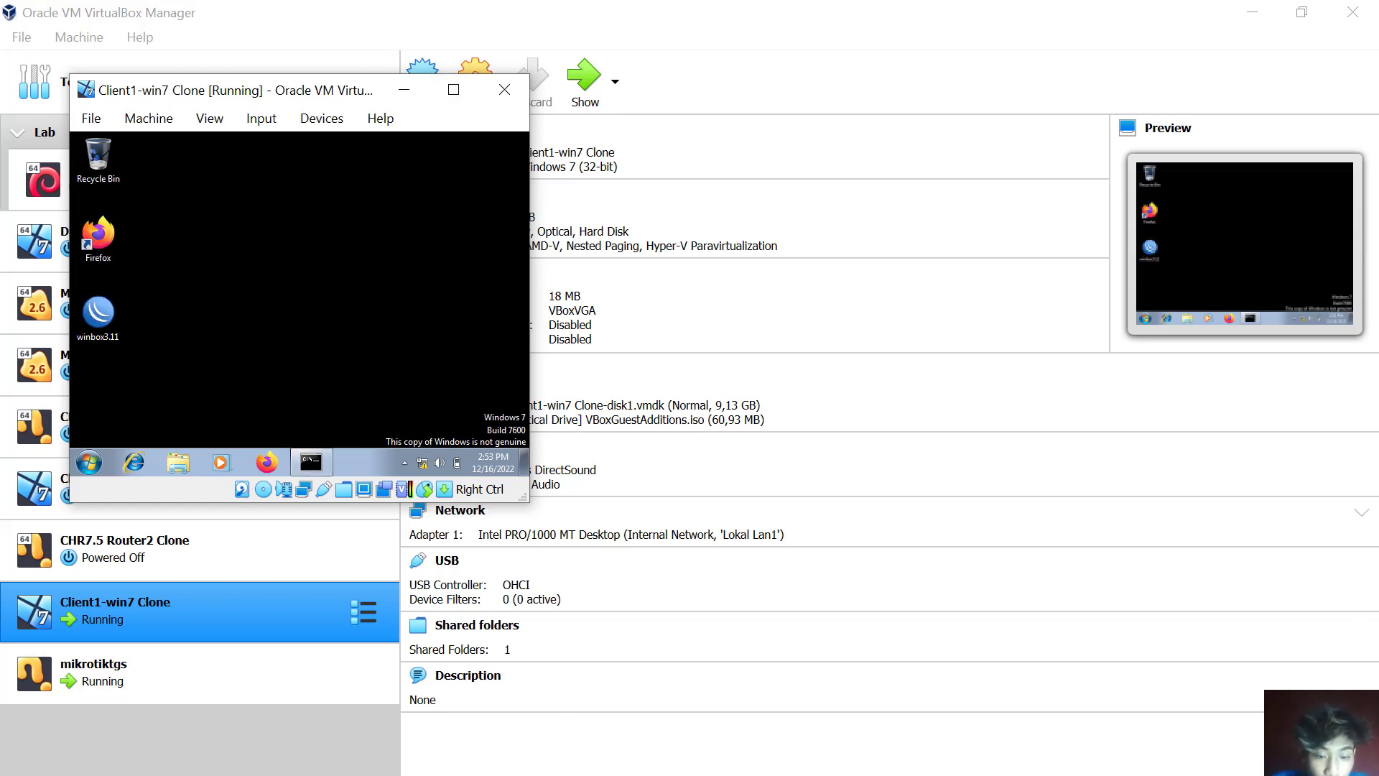
# Switch to the WinBox session and move the Terminal window clear of the DNS Settings and Address List windows.
pyautogui.hotkey('alt', 'Tab')
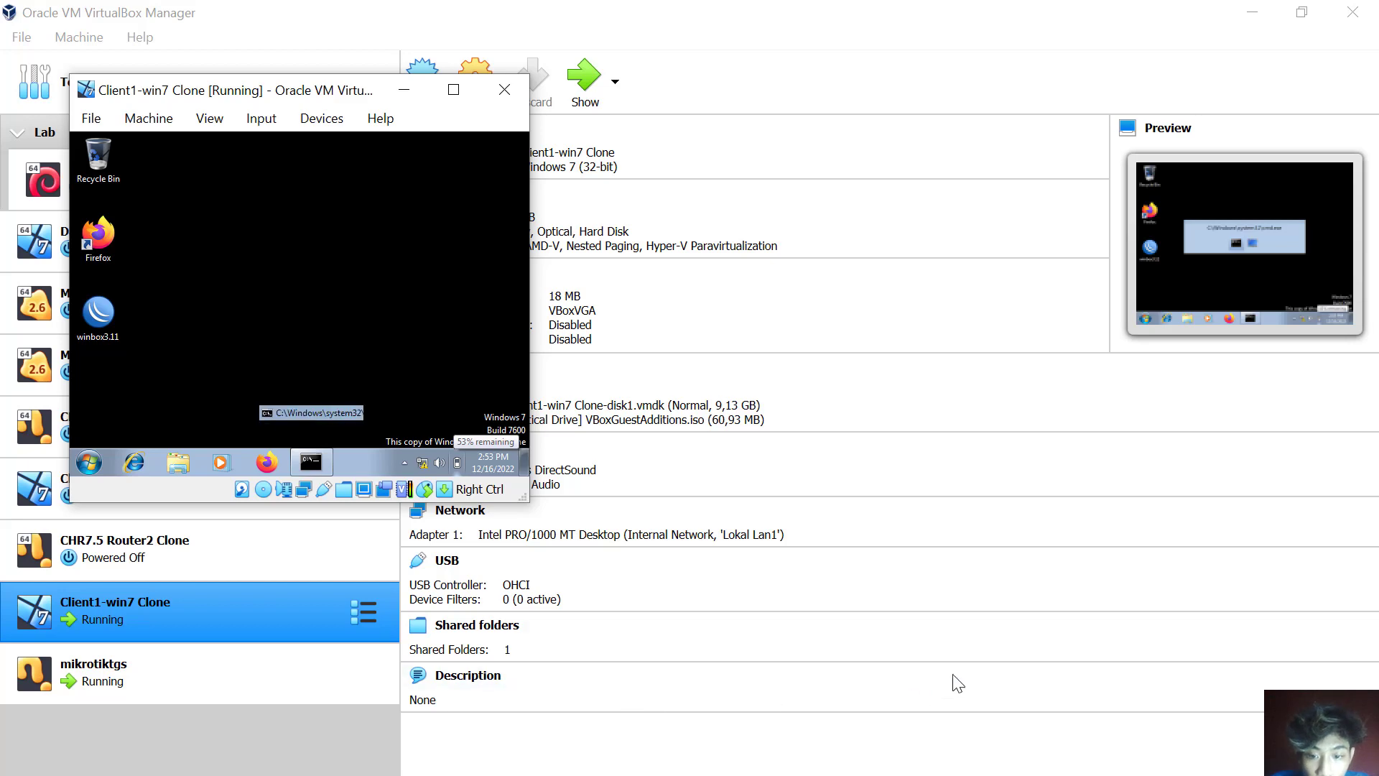
pyautogui.click(376, 729)
pyautogui.hotkey('alt', 'Tab')
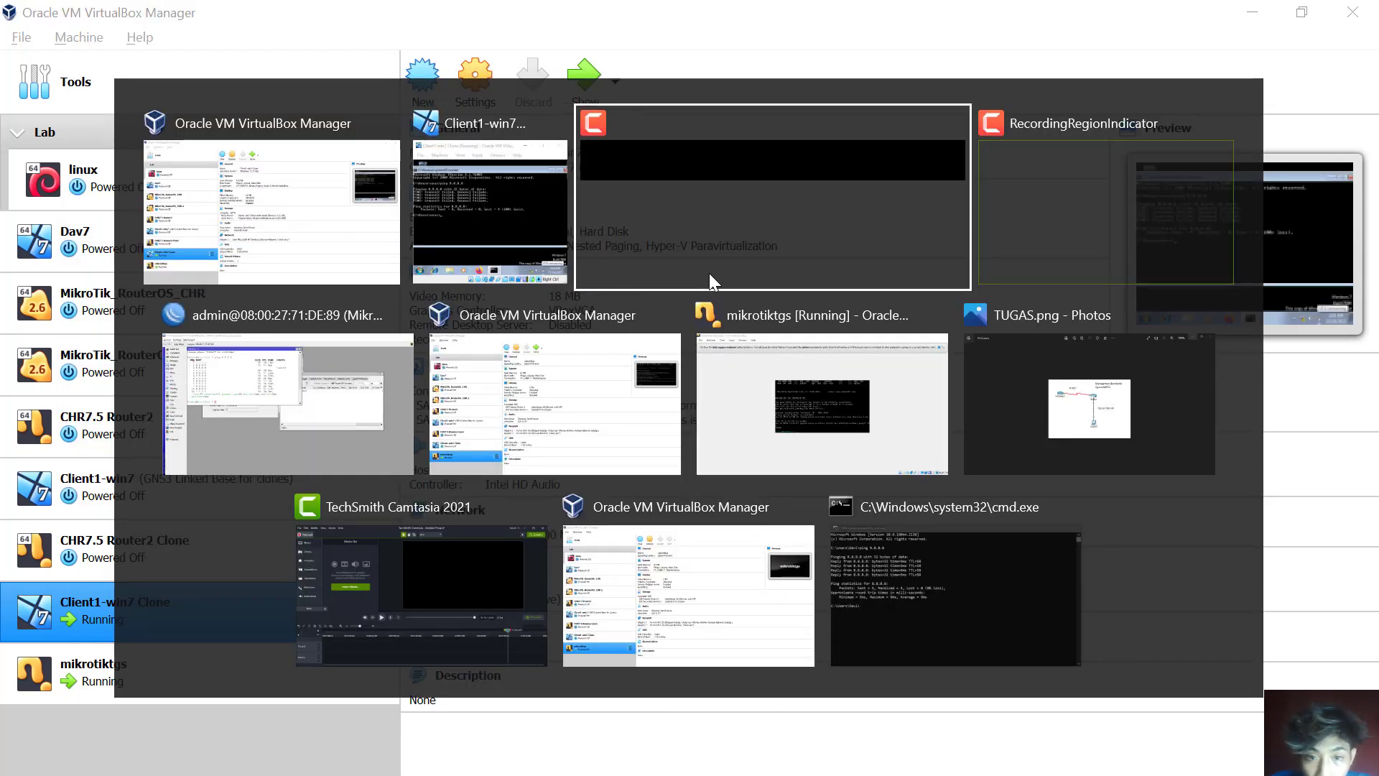
pyautogui.hotkey('alt', 'Tab')
pyautogui.hotkey('alt', 'Tab')
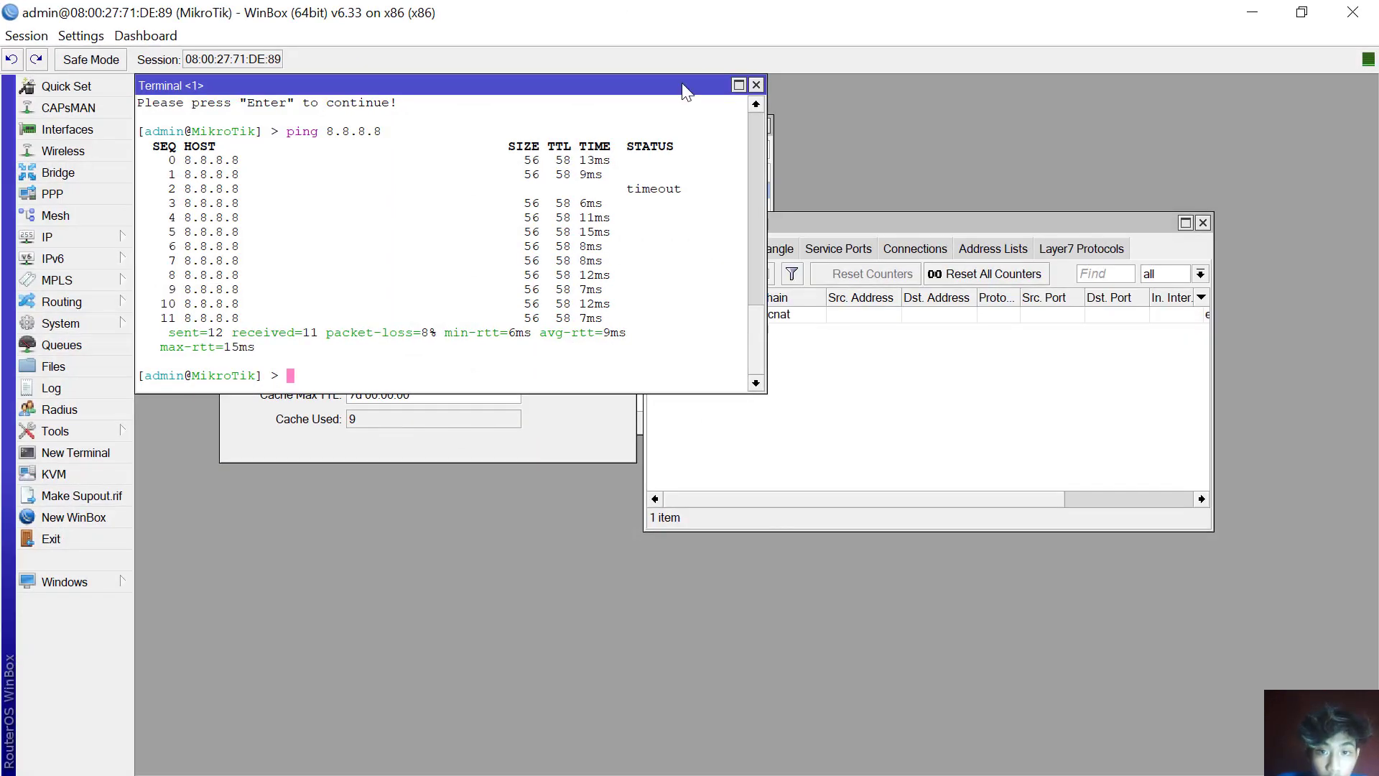
pyautogui.moveTo(683, 84); pyautogui.dragTo(1062, 232)
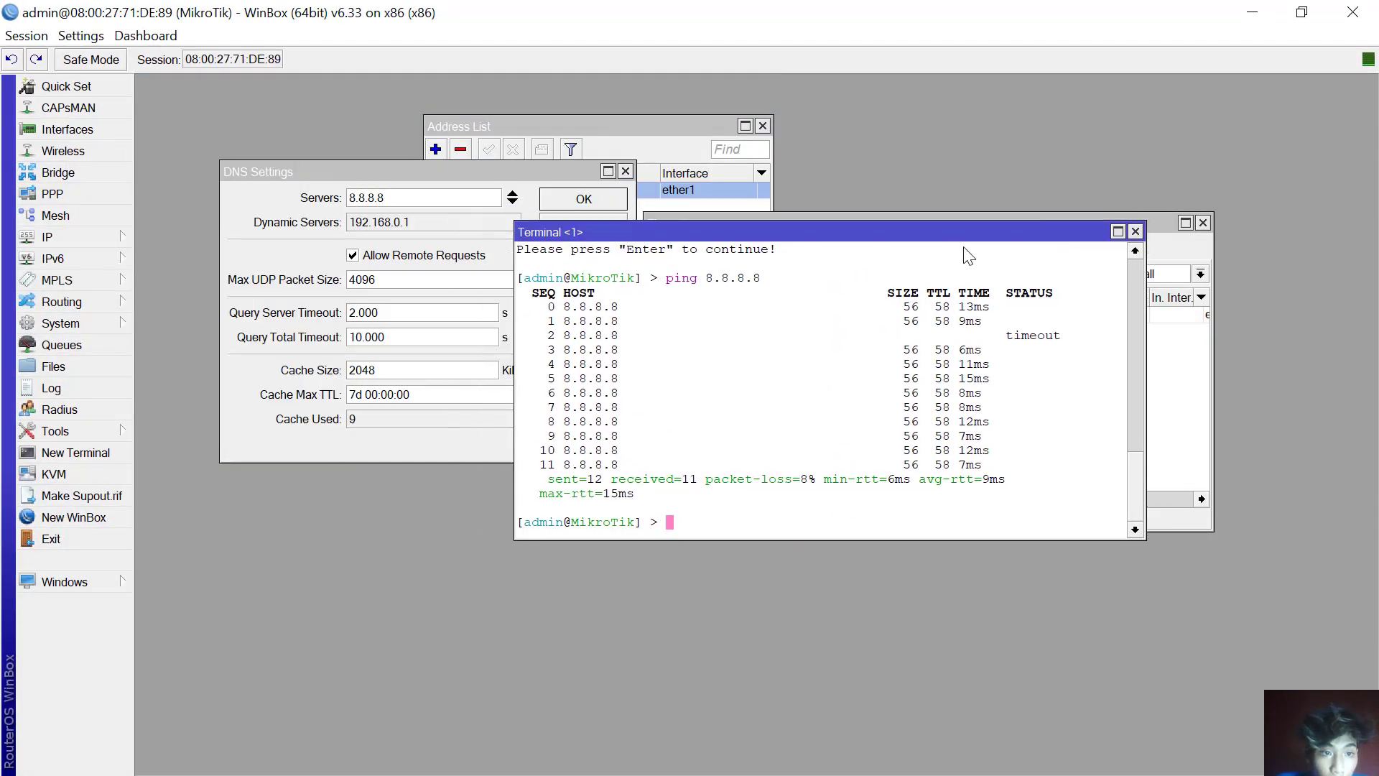
# Start a new entry in the router's IP address list and assign it to interface ether2.
pyautogui.click(74, 241)
pyautogui.click(175, 287)
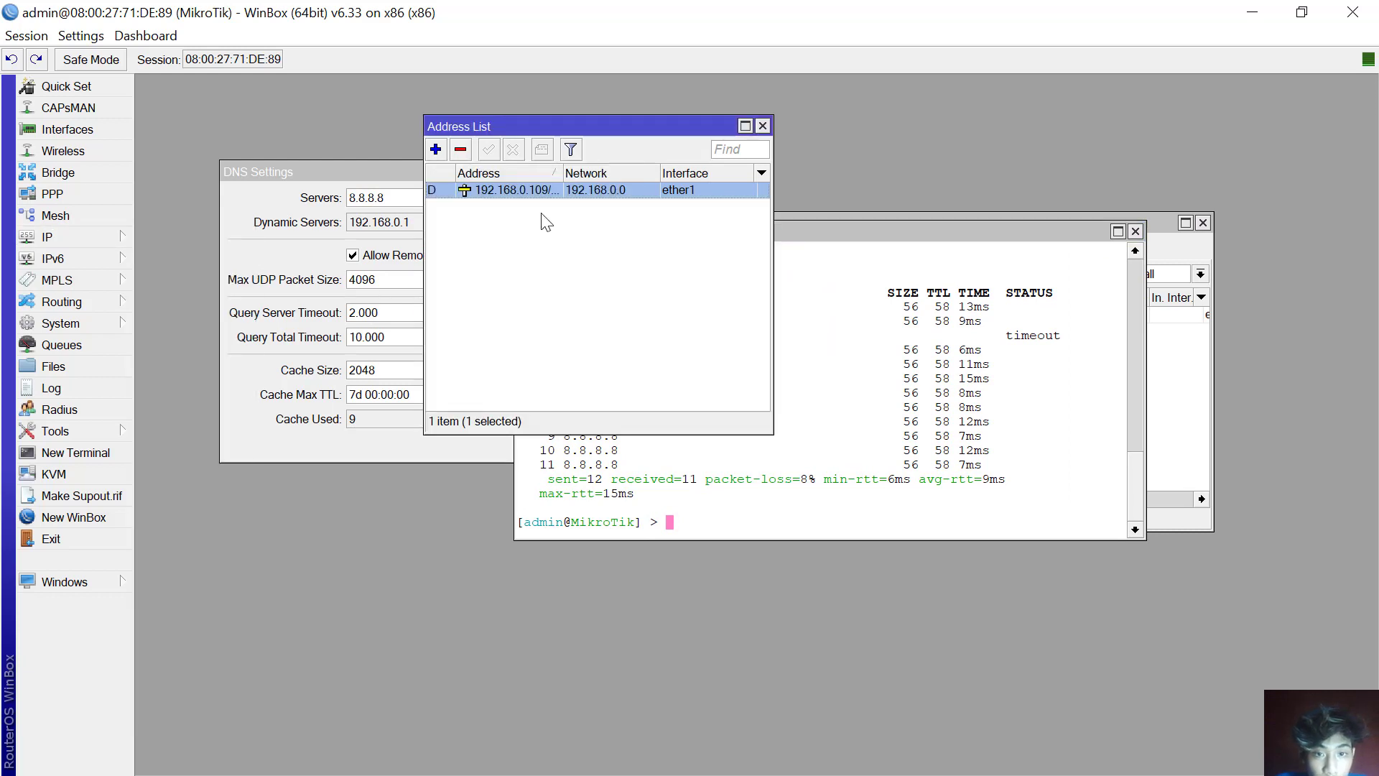
pyautogui.click(435, 150)
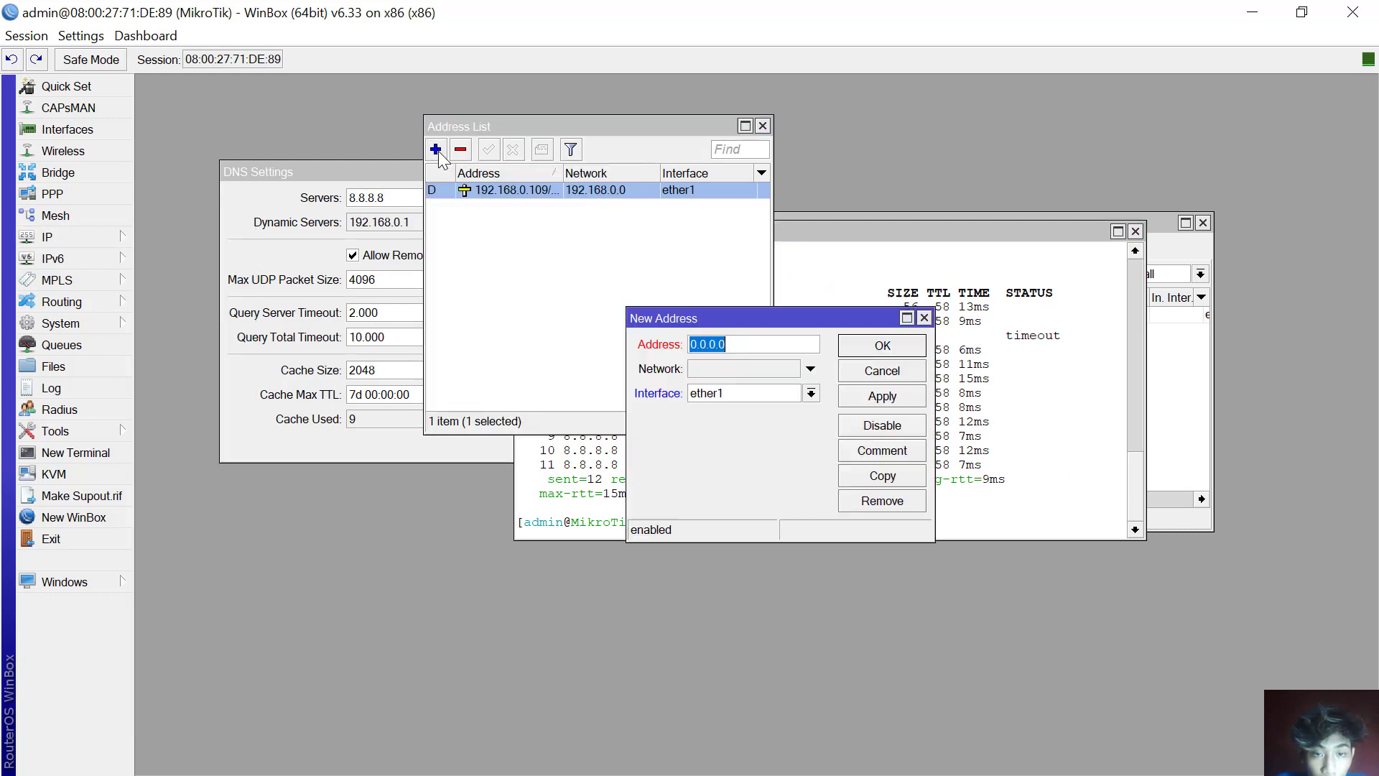
pyautogui.click(743, 398)
pyautogui.click(738, 424)
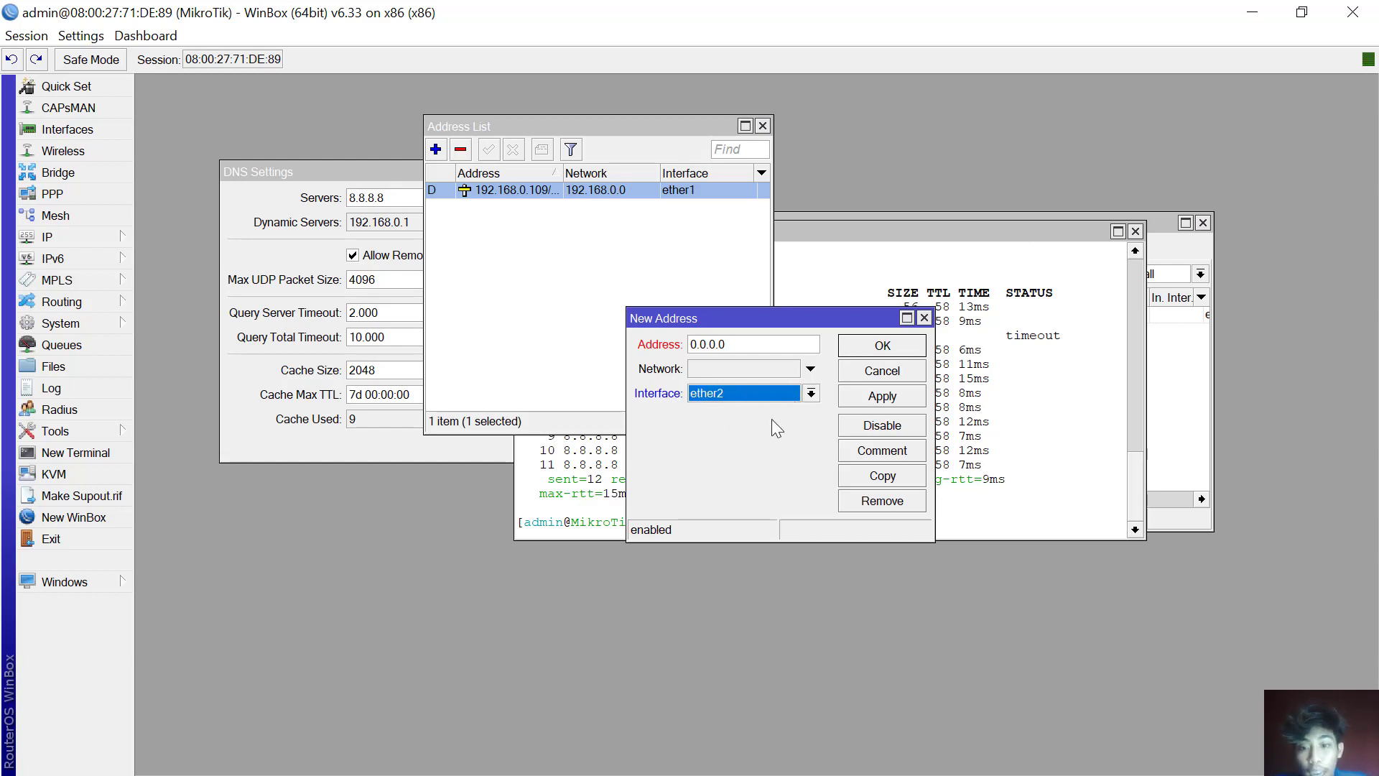
# Set the new ether2 address to 192.168.100.1/24, apply it, and close the address entry.
pyautogui.click(747, 346)
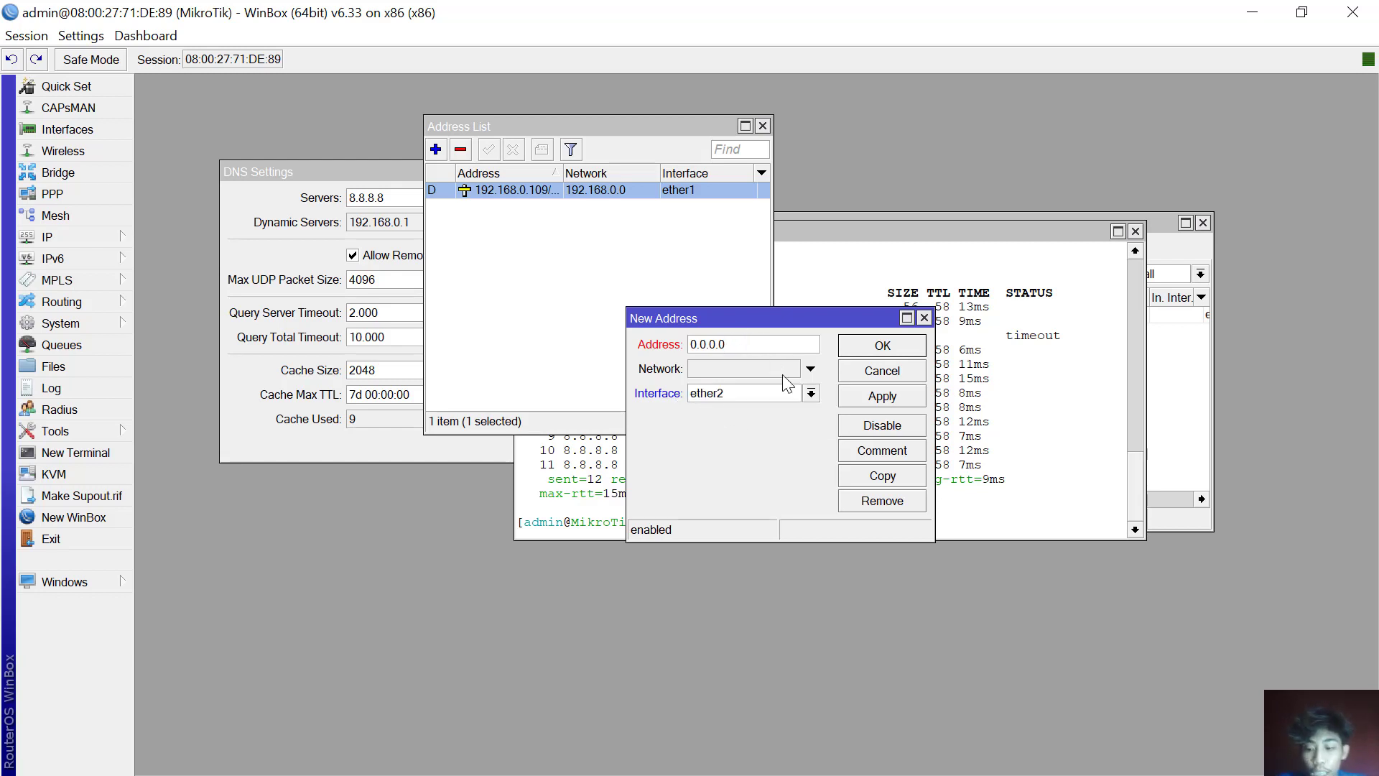
pyautogui.press('BackSpace')
pyautogui.press('BackSpace')
pyautogui.press('BackSpace')
pyautogui.press('BackSpace')
pyautogui.press('BackSpace')
pyautogui.write('192.')
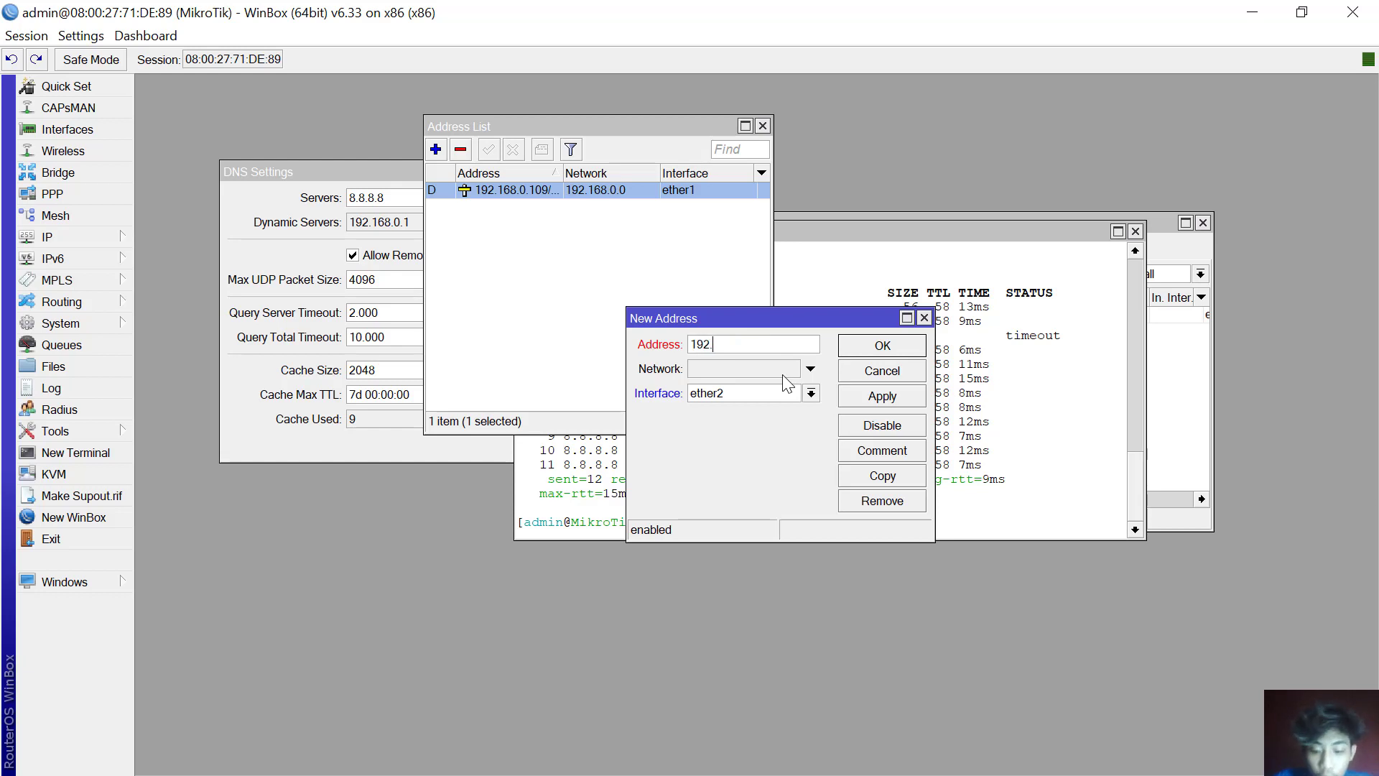
pyautogui.write('168.')
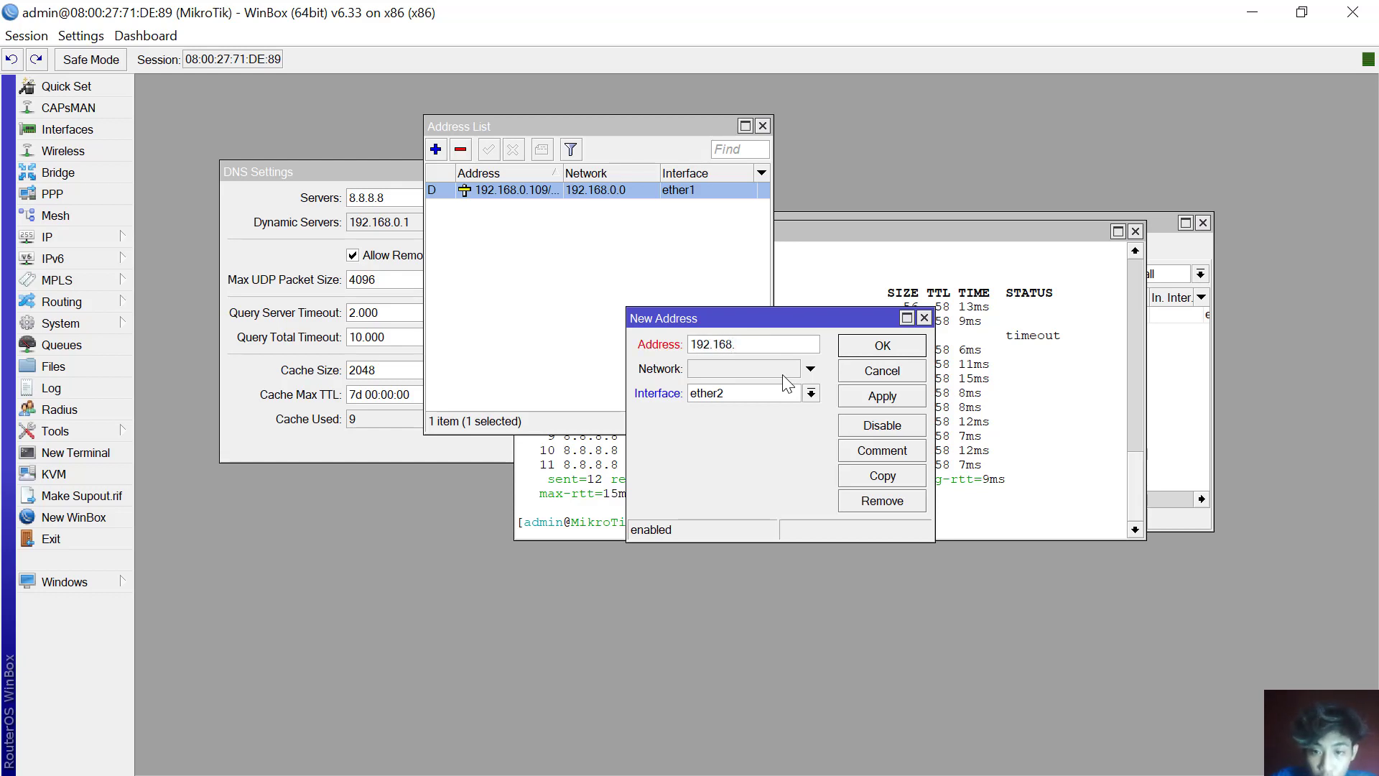
pyautogui.write('1')
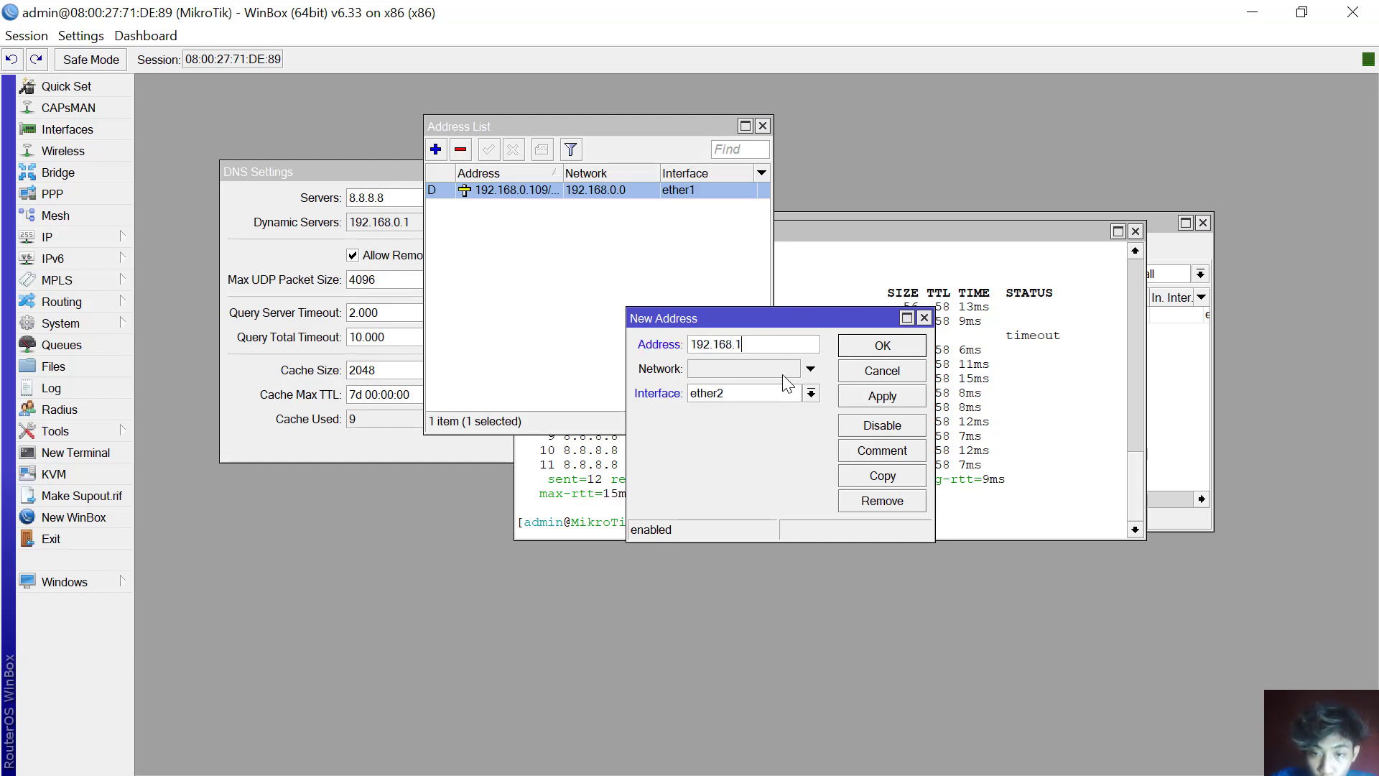
pyautogui.write('100')
pyautogui.press('BackSpace')
pyautogui.press('BackSpace')
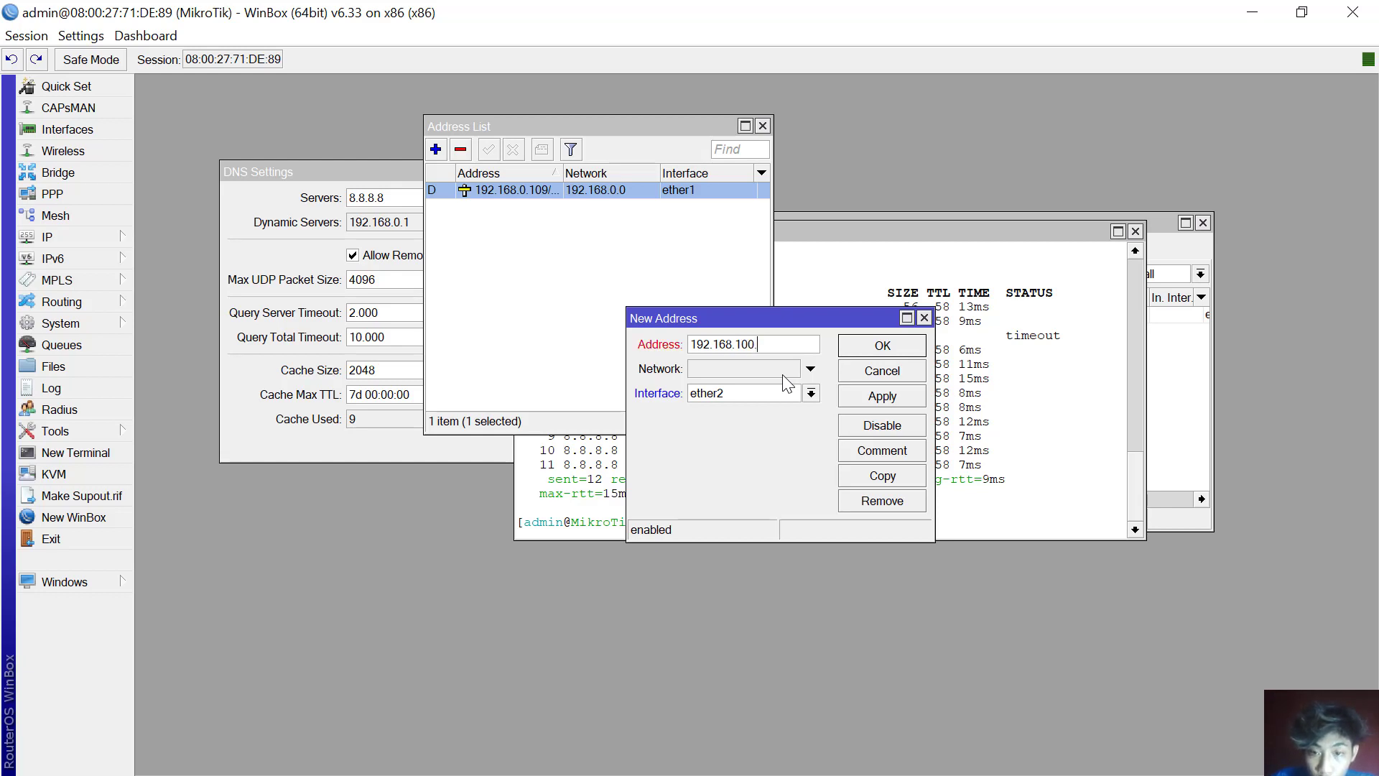
pyautogui.write('1/24')
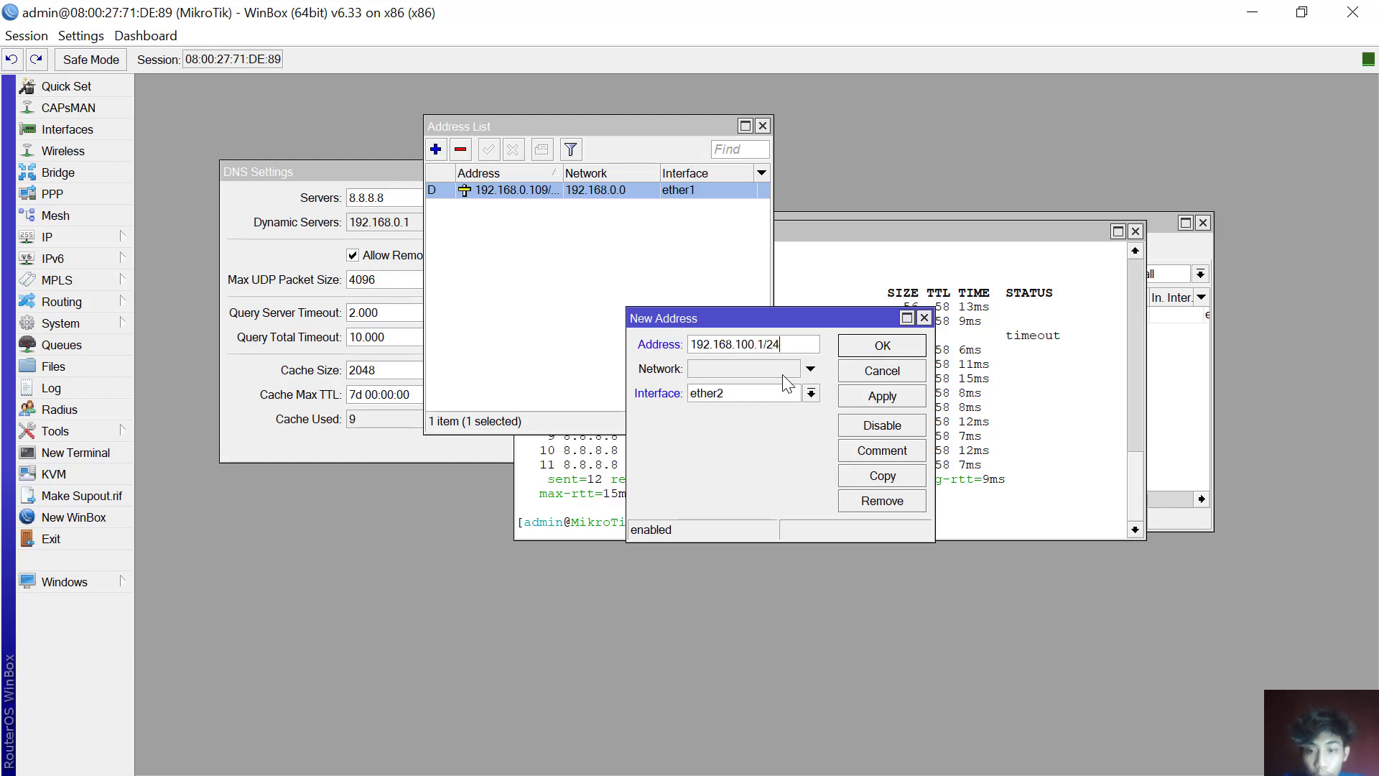
pyautogui.click(882, 396)
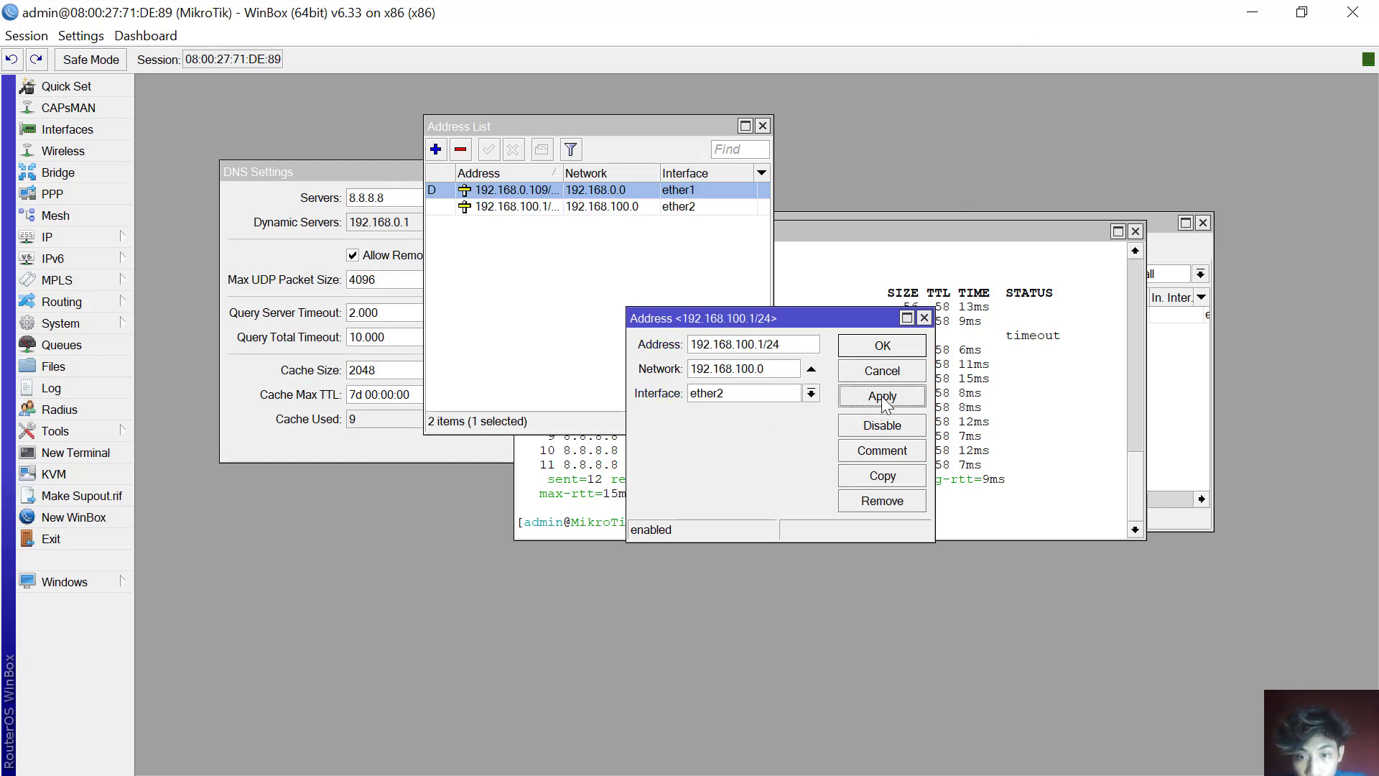
pyautogui.click(885, 352)
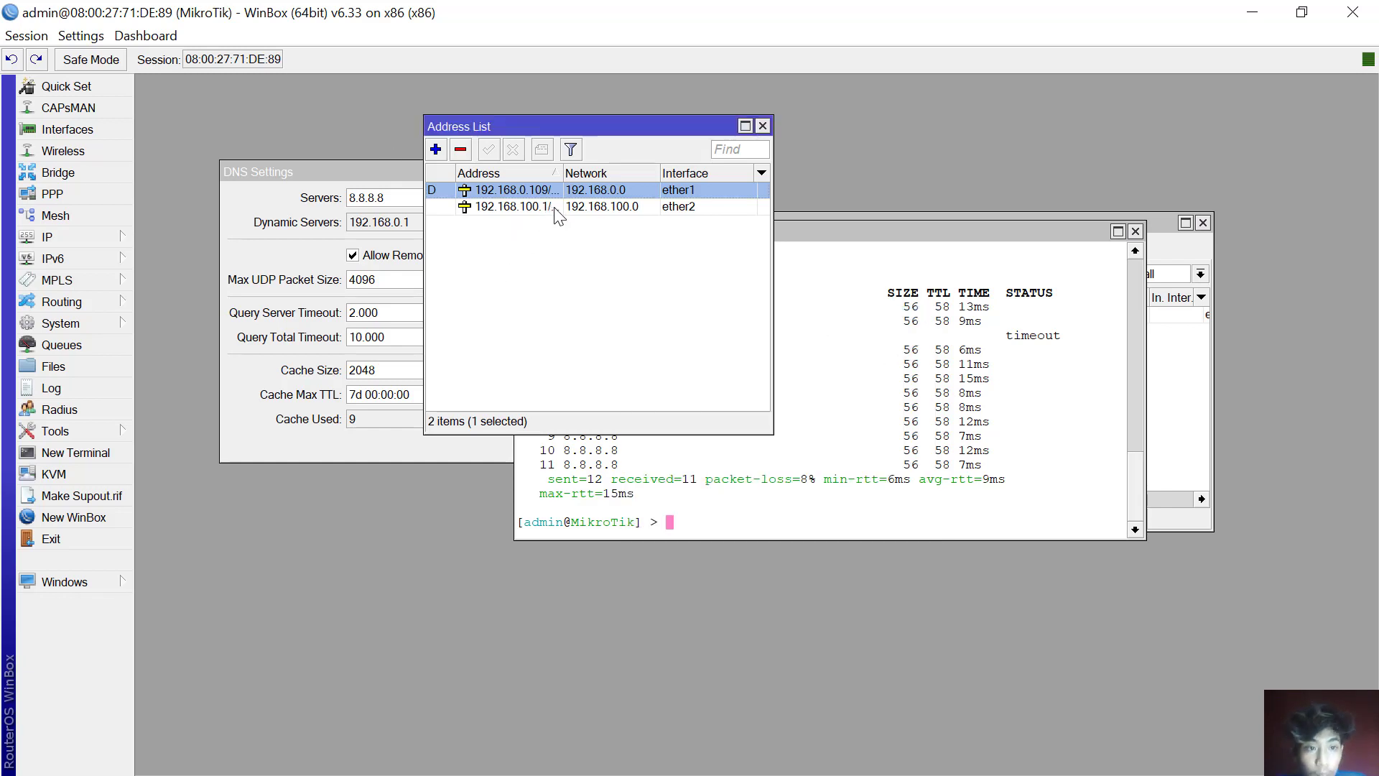
# Start the DHCP Setup wizard for the router's DHCP server and choose ether2 as the server interface.
pyautogui.click(66, 237)
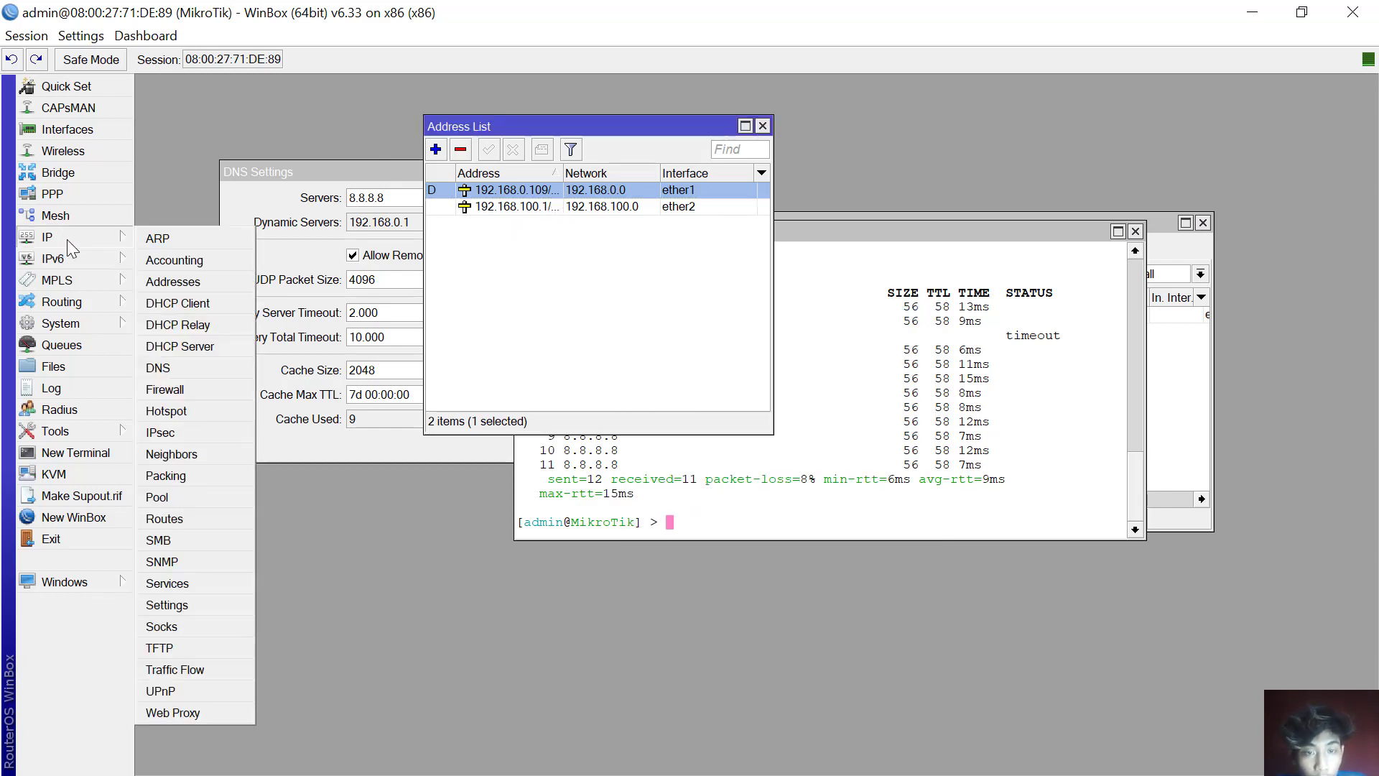
pyautogui.click(182, 347)
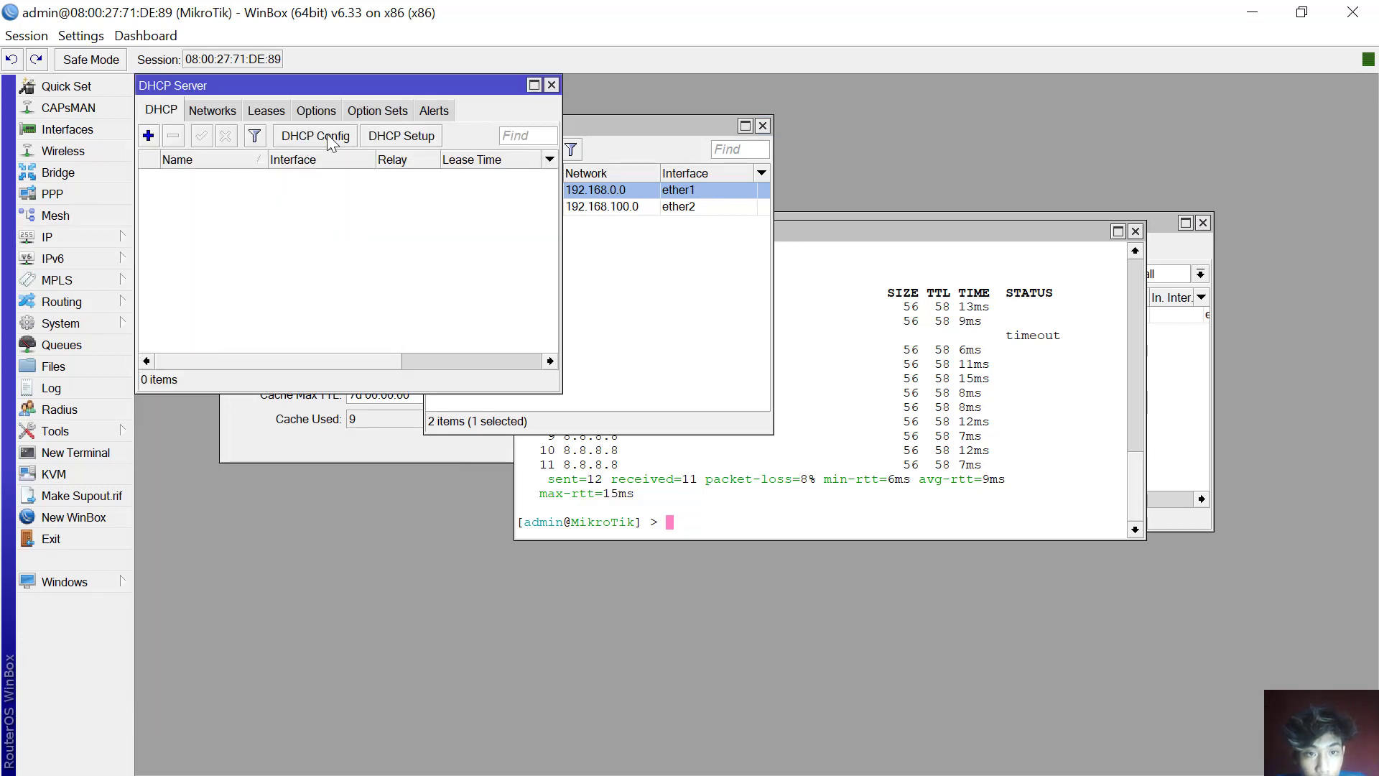
pyautogui.click(393, 137)
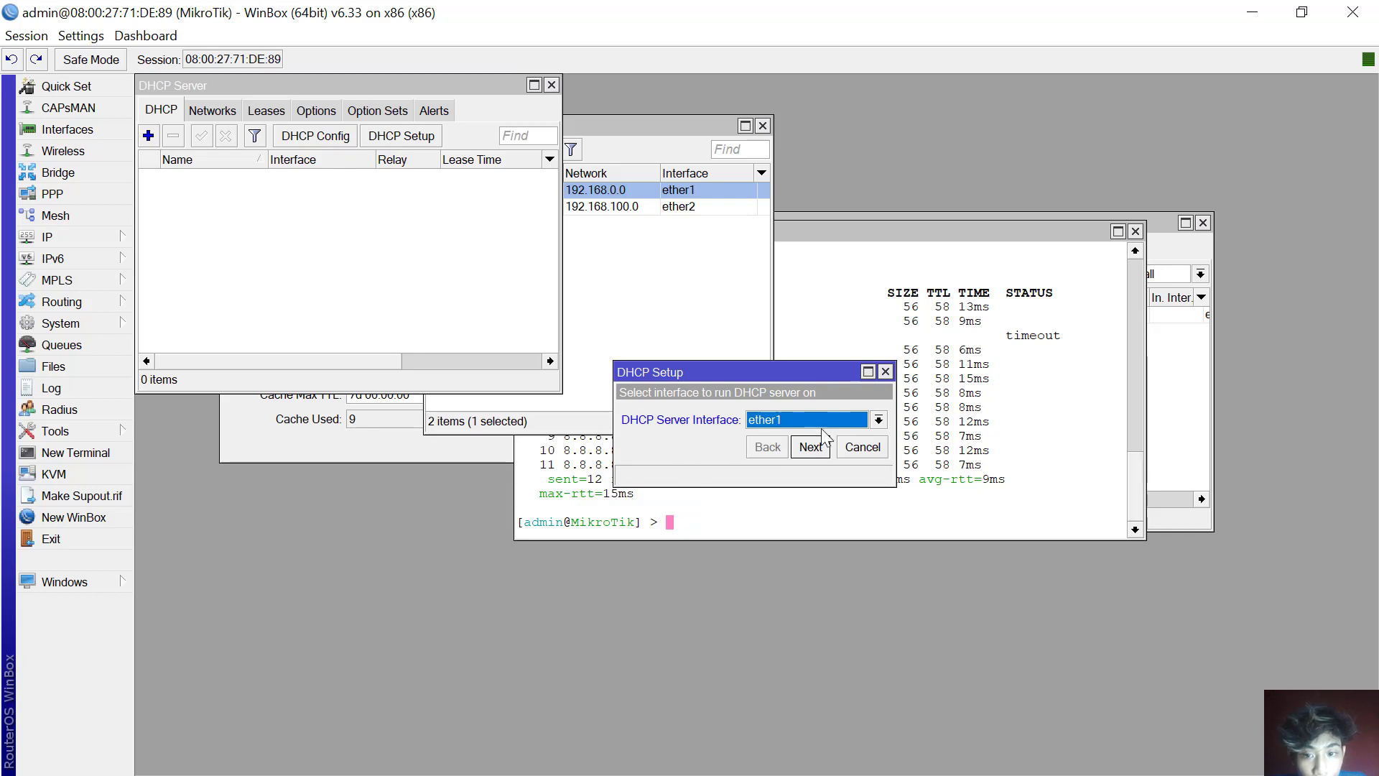
pyautogui.click(823, 421)
pyautogui.click(815, 452)
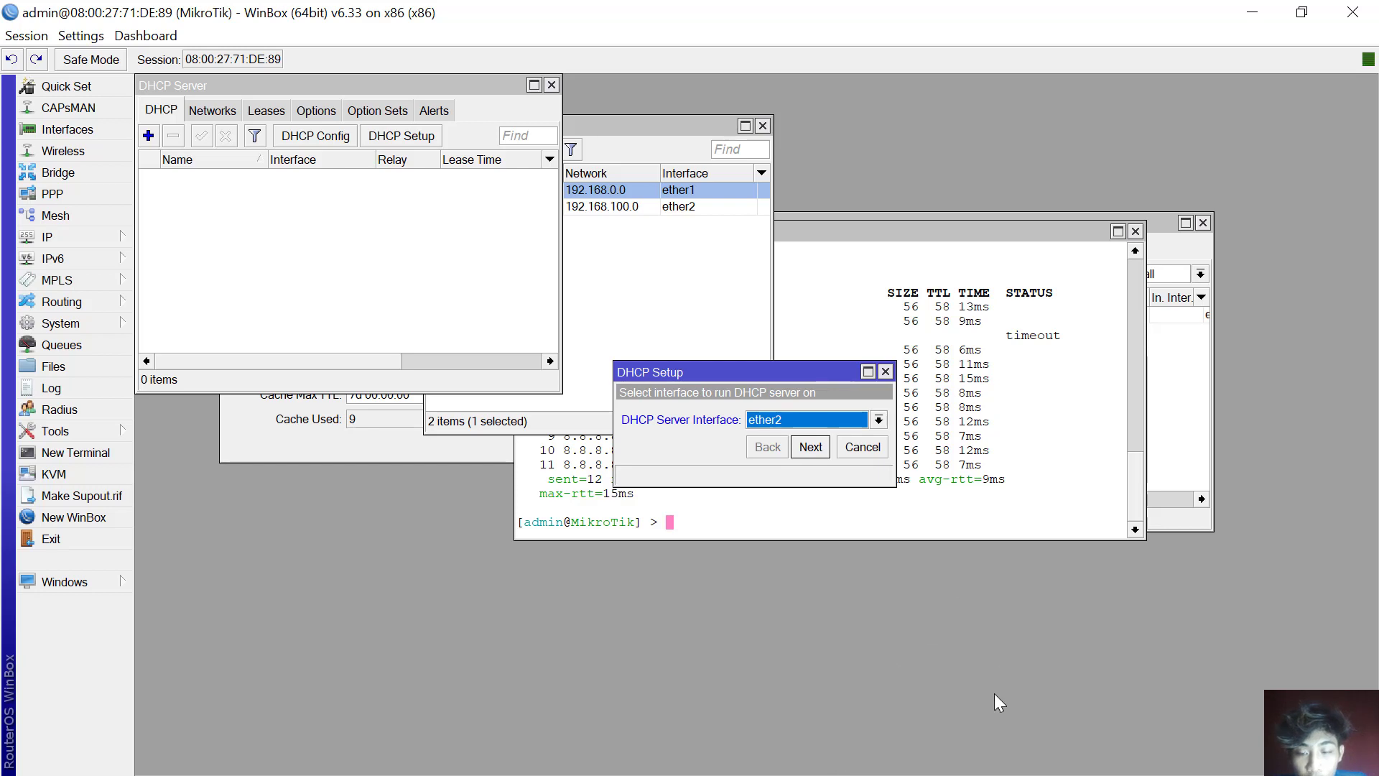
# Complete the DHCP Setup wizard on ether2 with address space 192.168.100.0/24 and a 00:10:00 lease time, and select the new server.
pyautogui.click(811, 447)
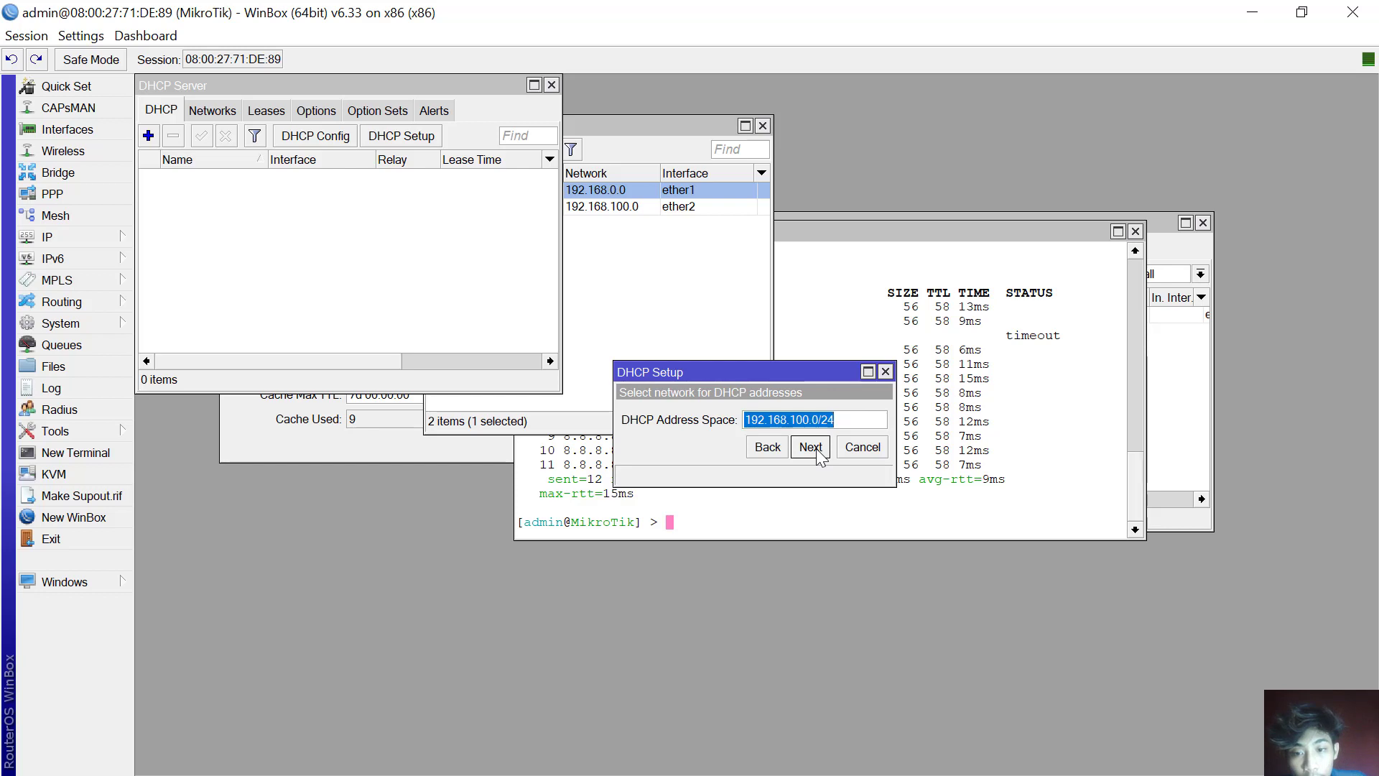
pyautogui.click(811, 447)
pyautogui.click(810, 447)
pyautogui.click(811, 447)
pyautogui.click(810, 447)
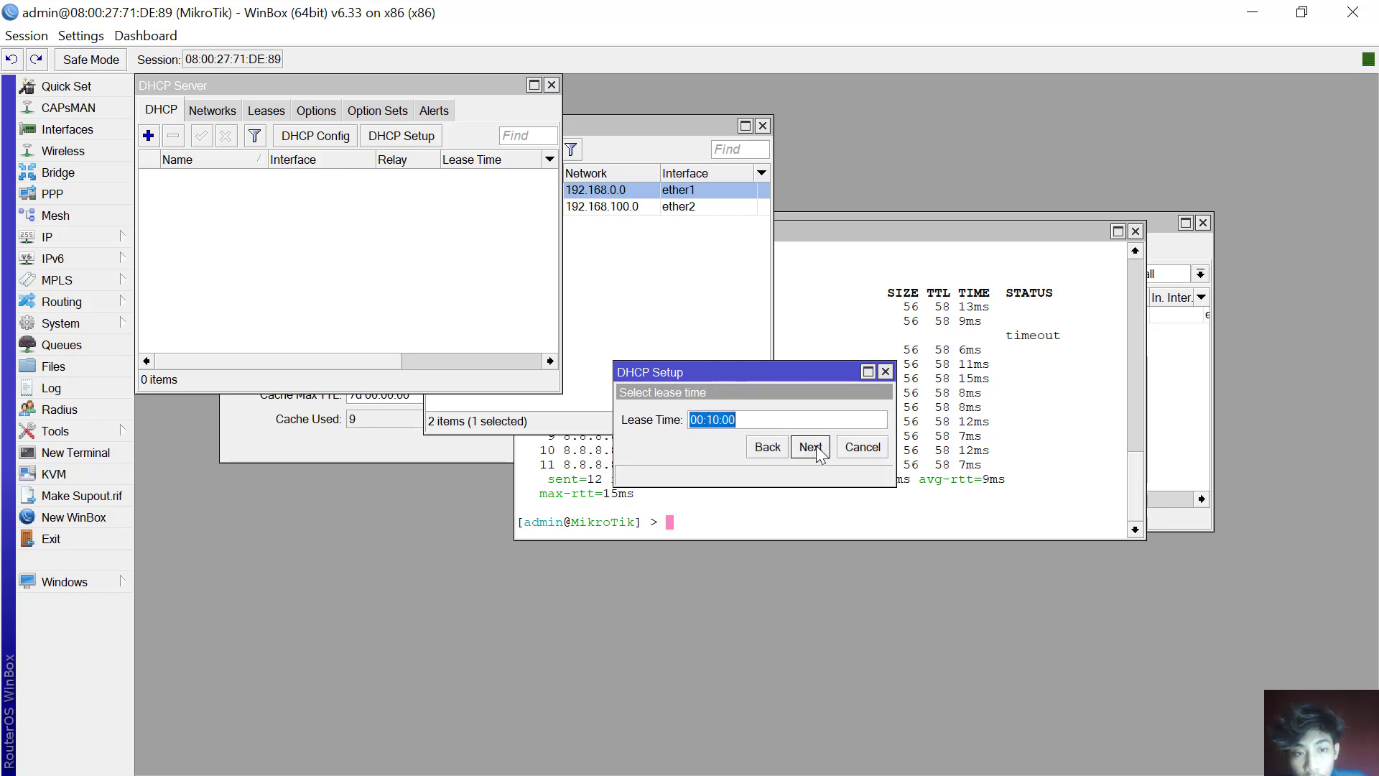
pyautogui.click(810, 447)
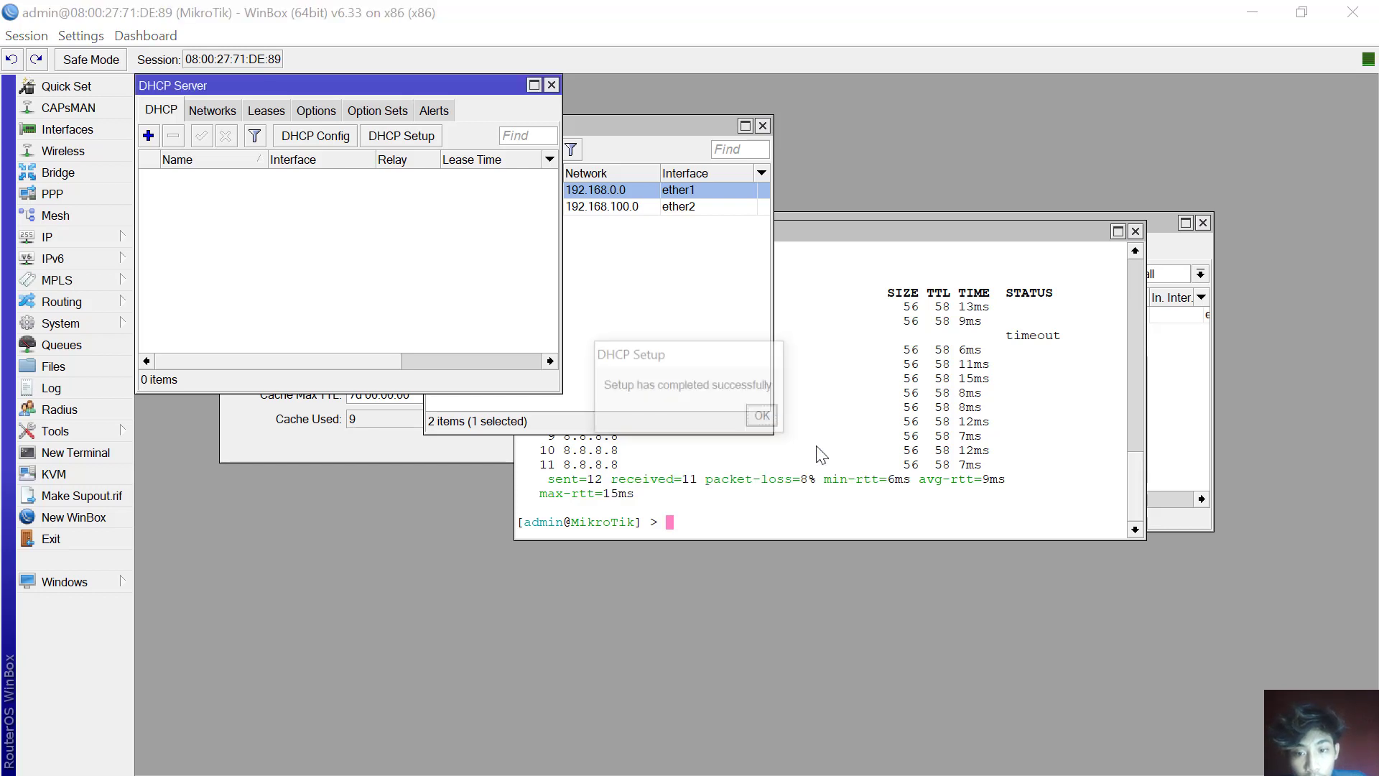
pyautogui.click(769, 419)
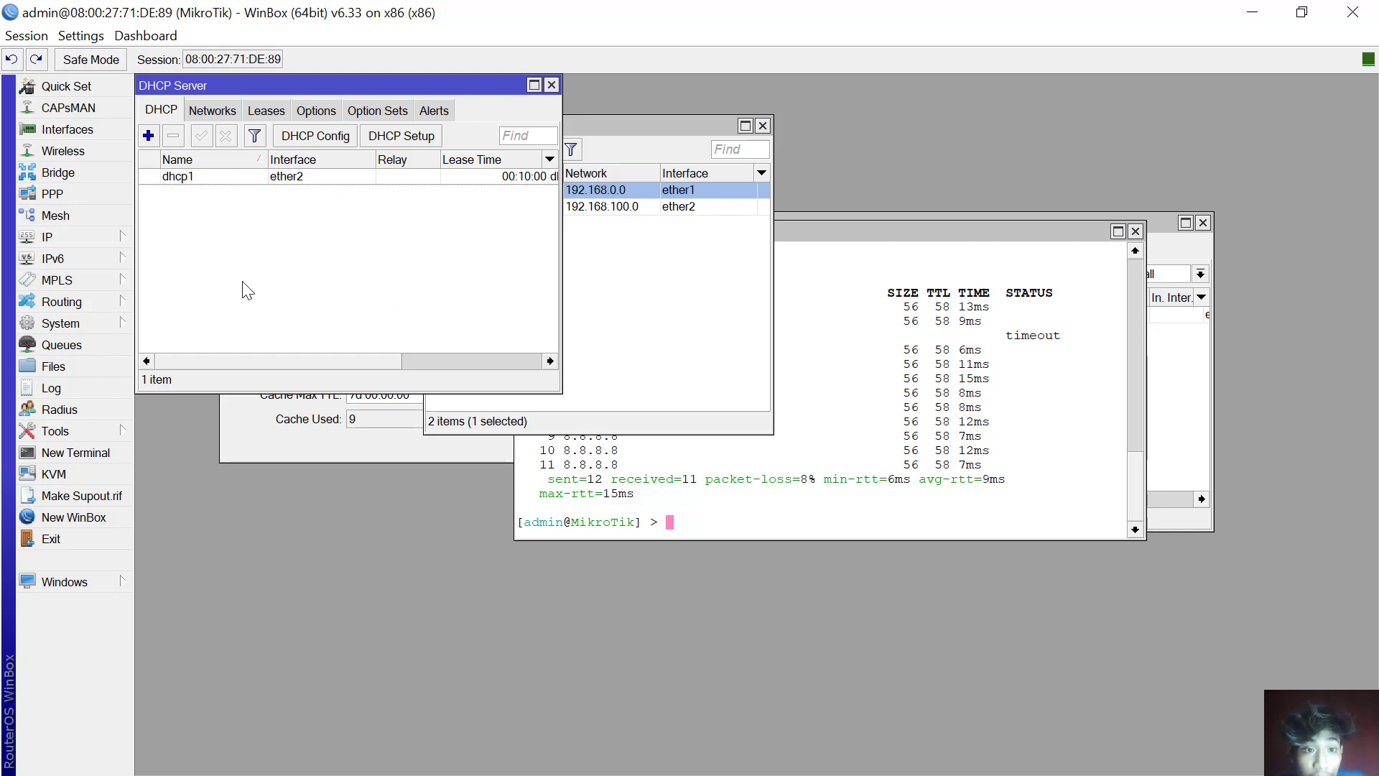
pyautogui.click(318, 177)
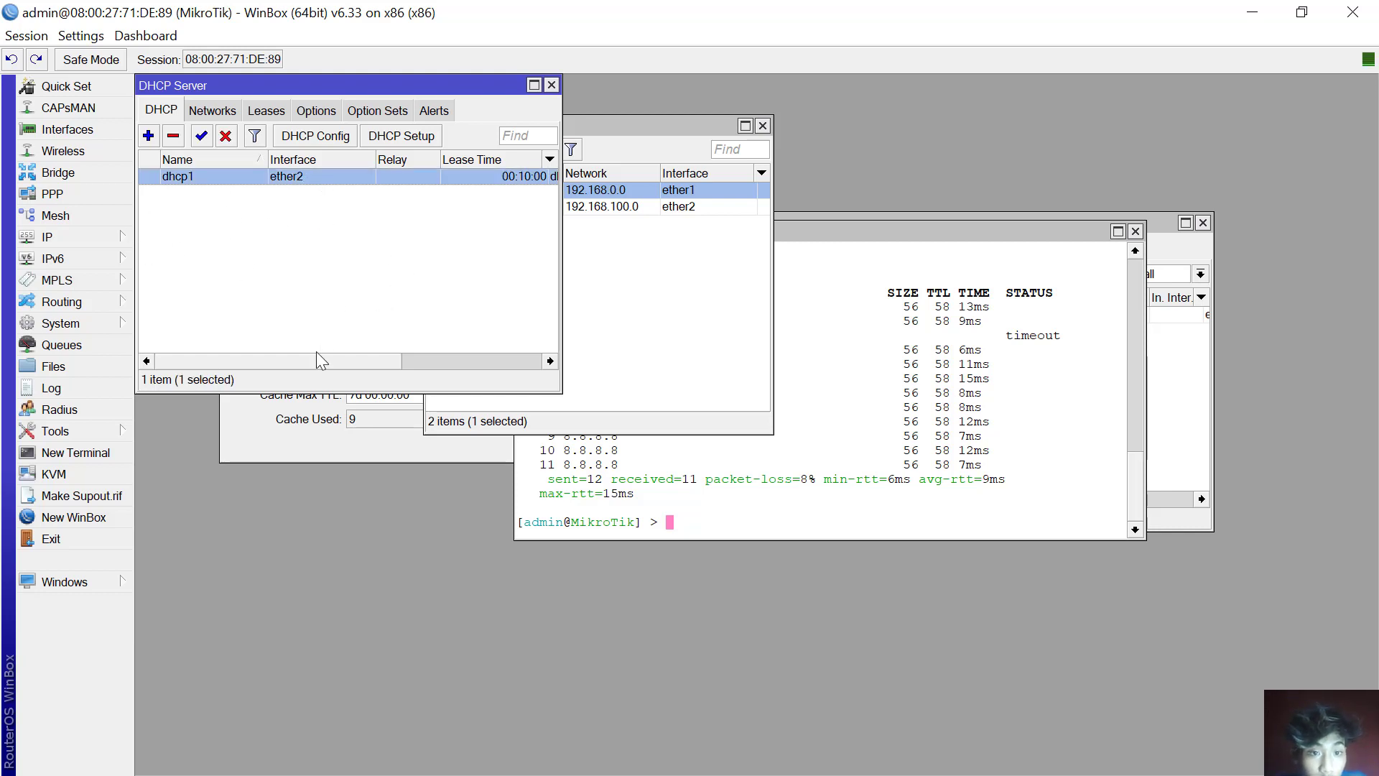
pyautogui.moveTo(313, 361); pyautogui.dragTo(140, 410)
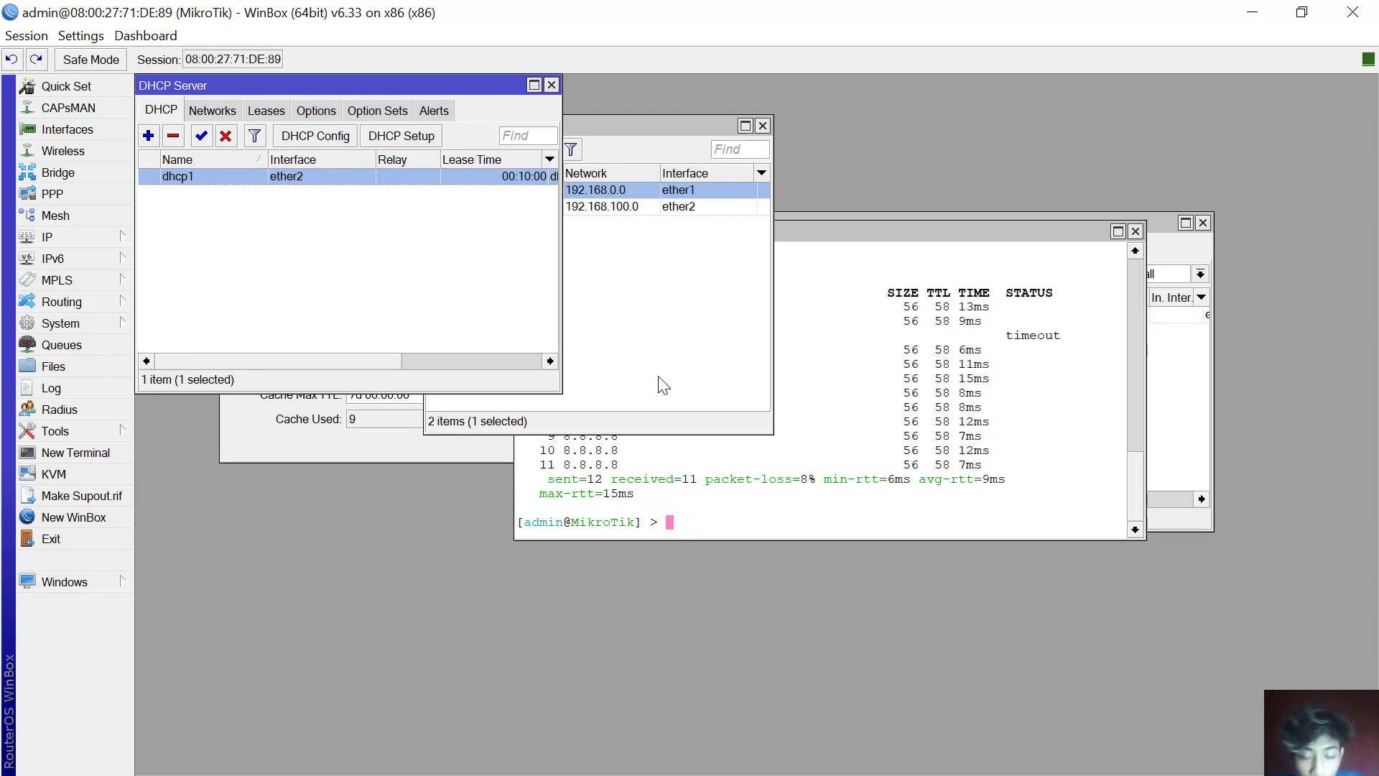
# Switch to the Client1-win7 virtual machine, minimize its command prompt, and open the Local Area Connection status from the adapter settings.
pyautogui.hotkey('alt', 'Tab')
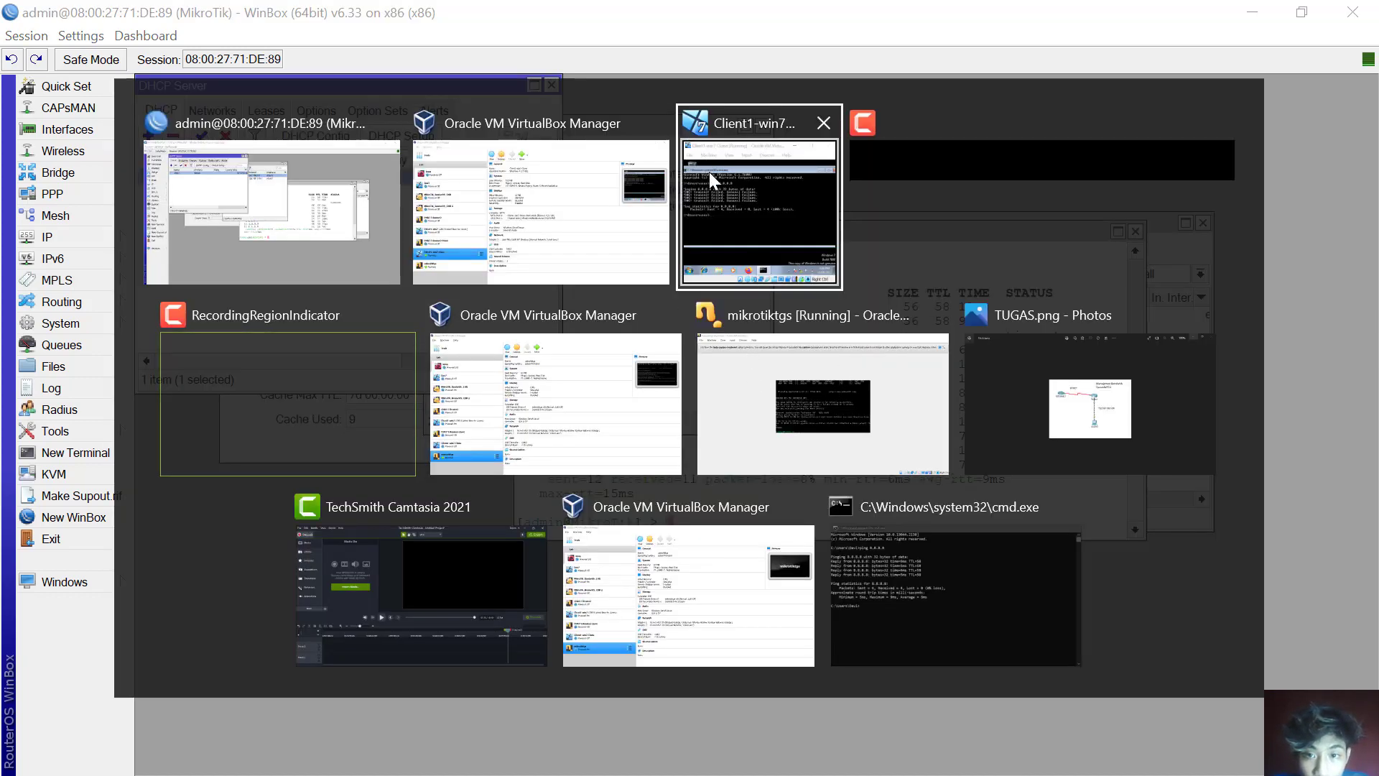
pyautogui.click(709, 171)
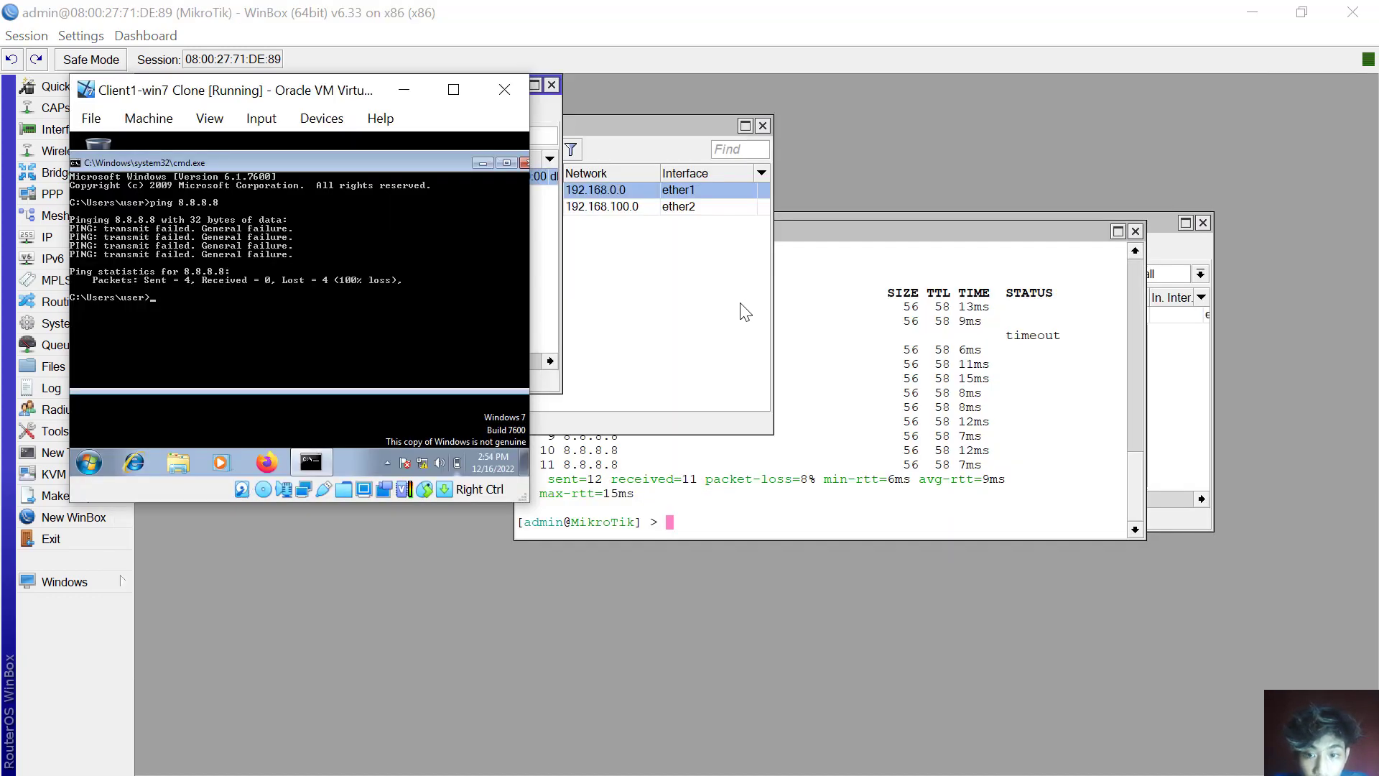
pyautogui.click(483, 164)
pyautogui.click(421, 463)
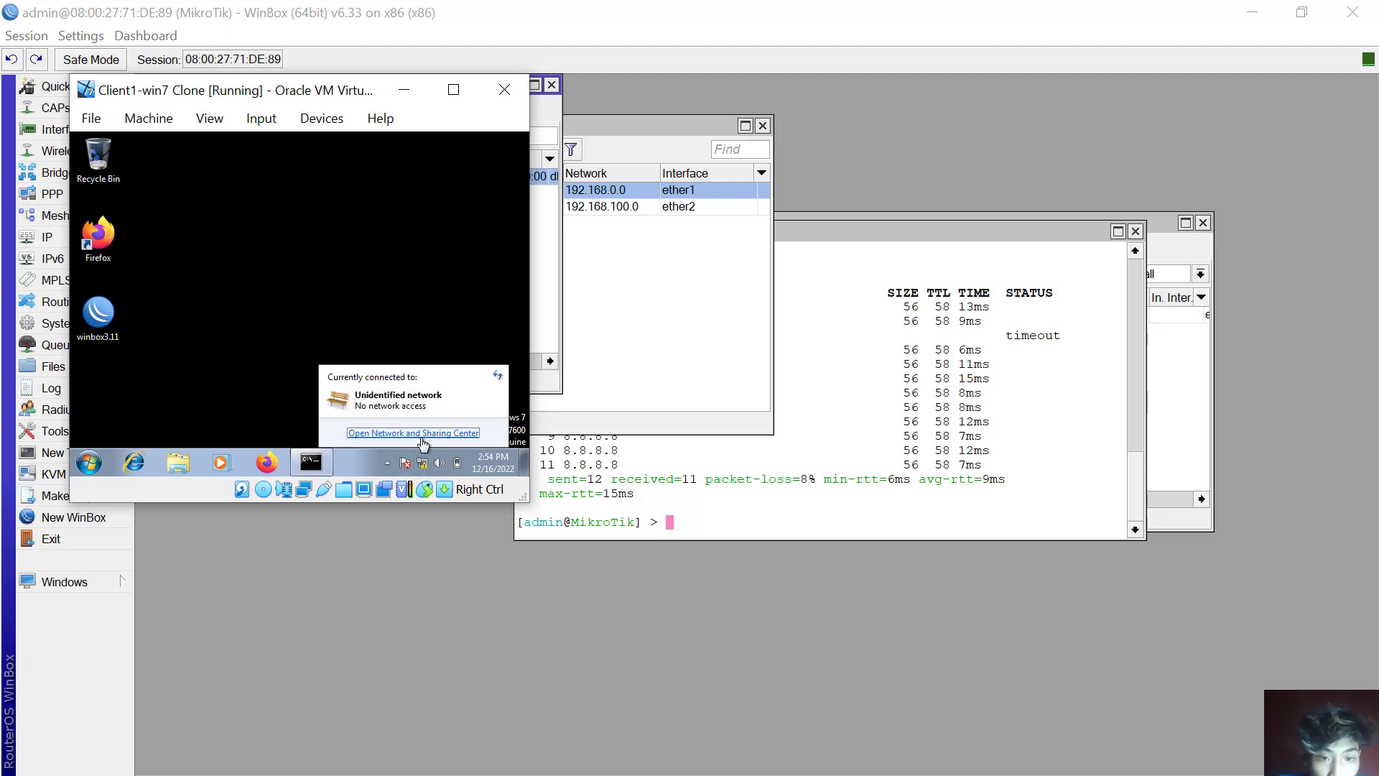
pyautogui.click(420, 433)
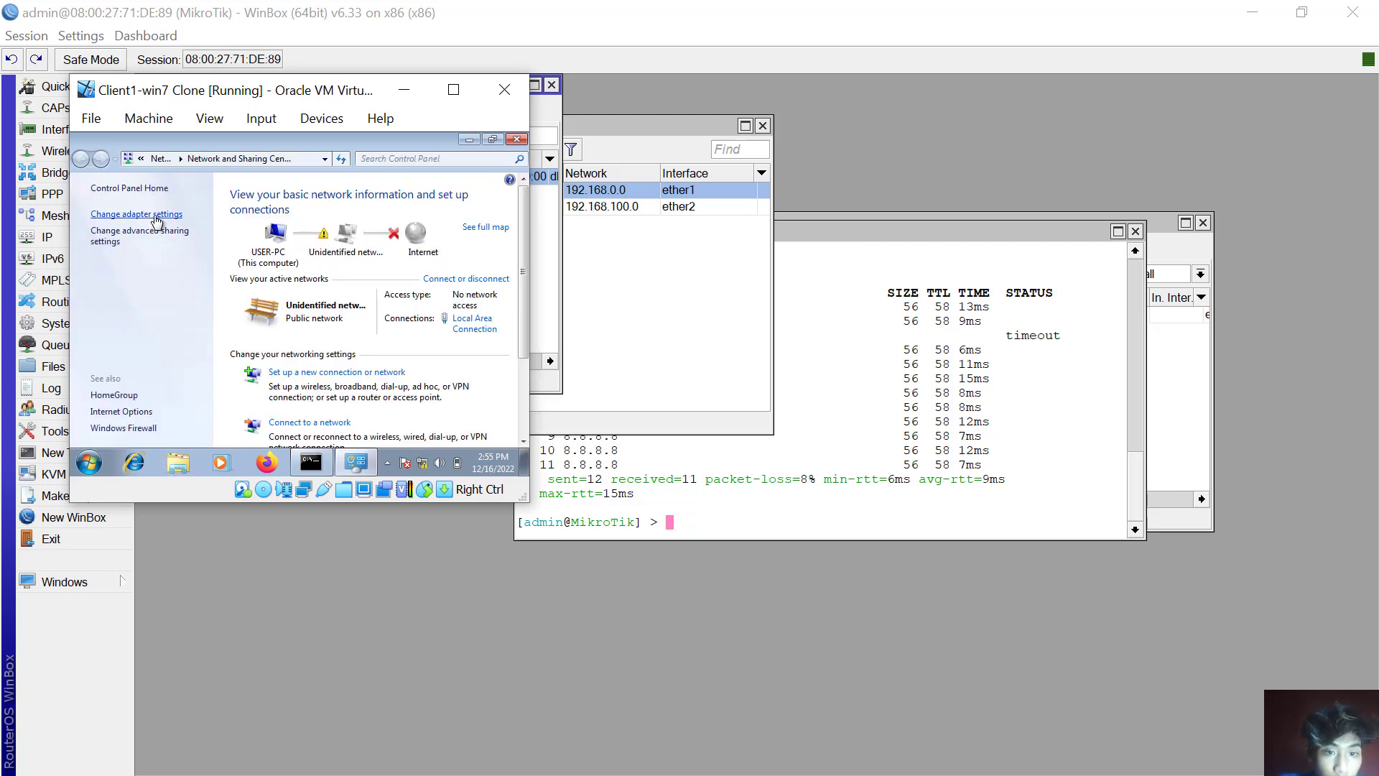
pyautogui.click(156, 215)
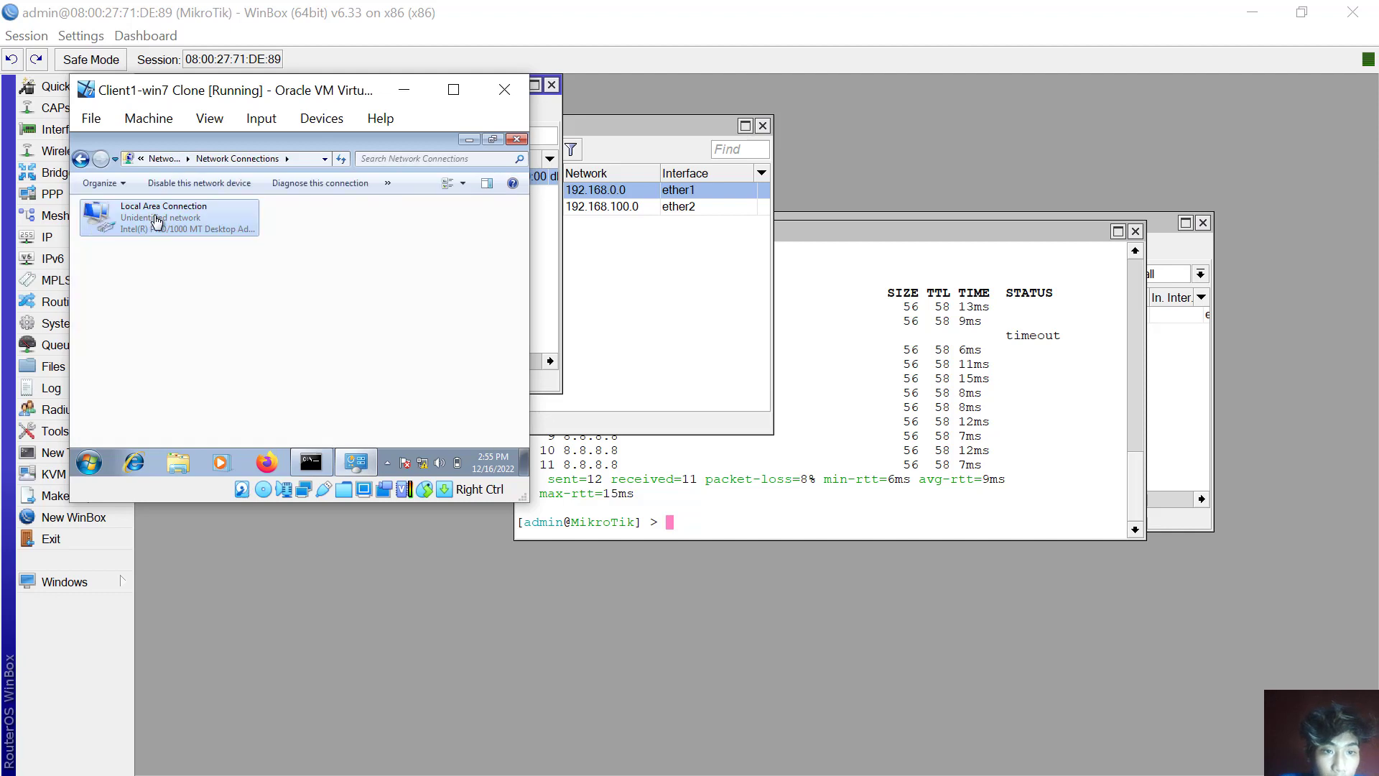
pyautogui.doubleClick(204, 228)
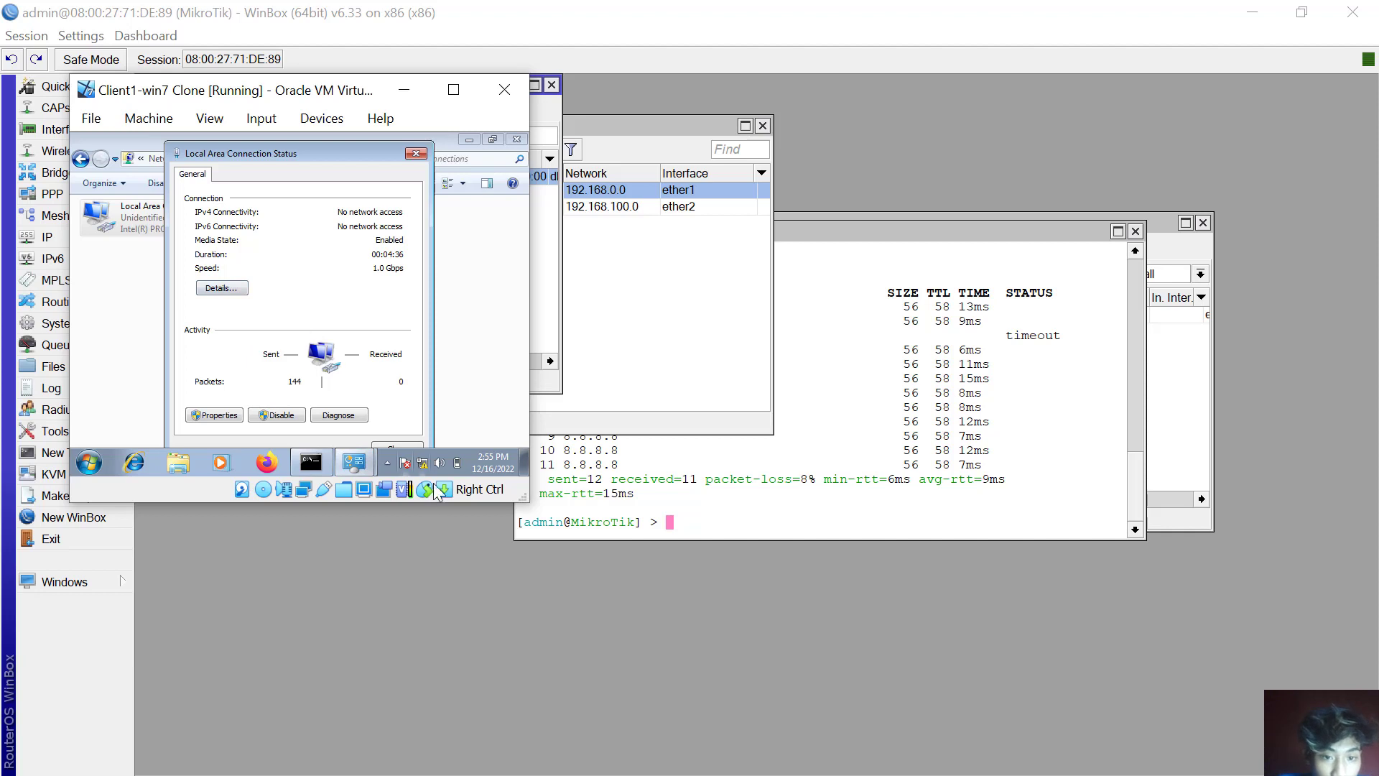
# Disable and re-enable the client's Local Area Connection, and minimize the Network Connections window.
pyautogui.moveTo(426, 472)
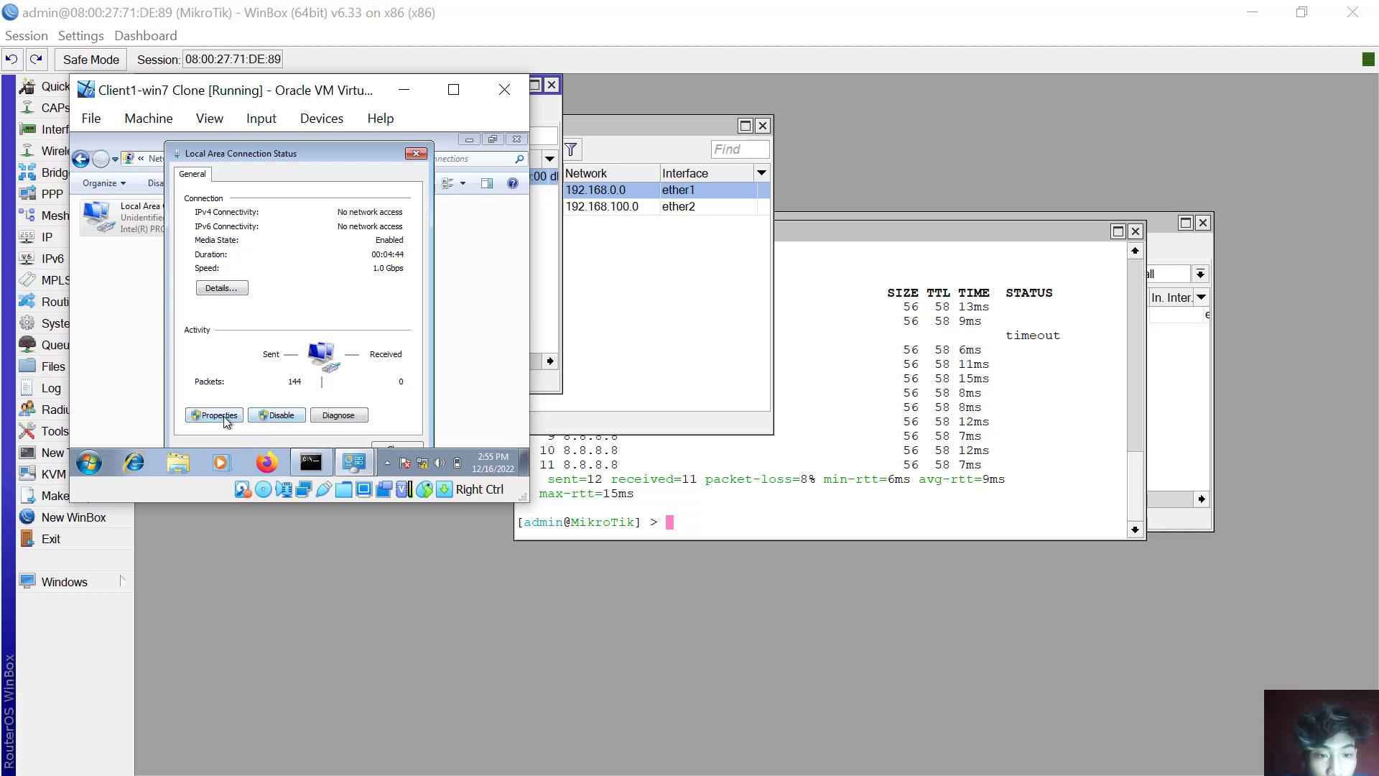
pyautogui.click(279, 417)
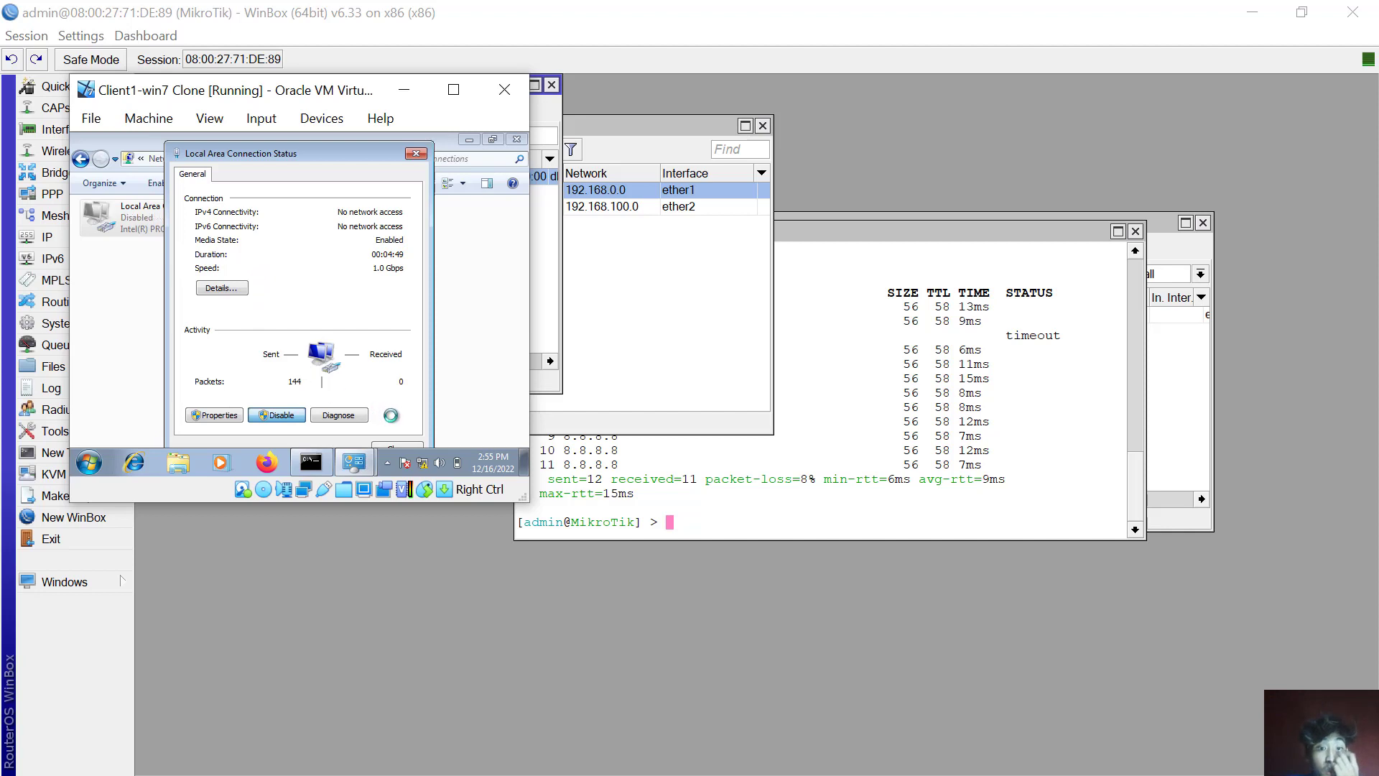
pyautogui.doubleClick(142, 226)
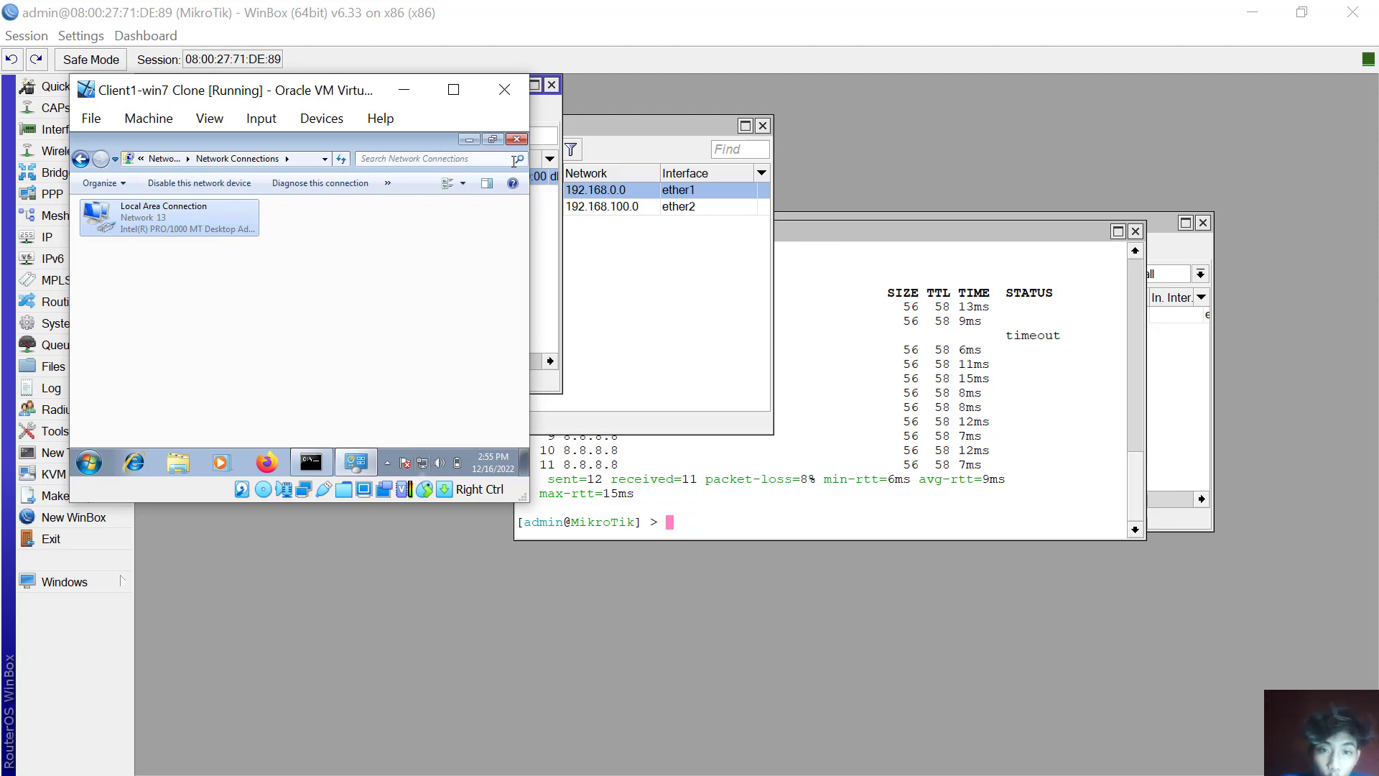
pyautogui.click(469, 138)
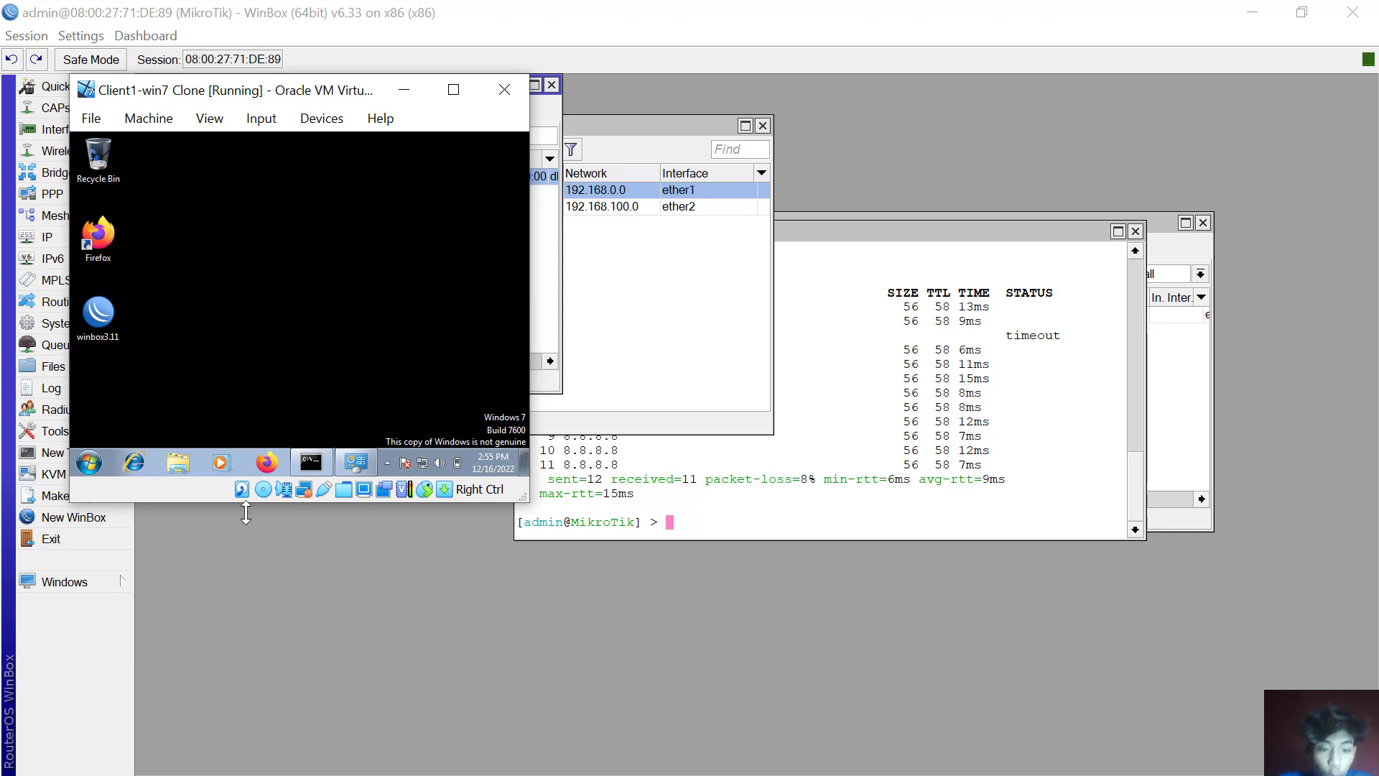
# Ping 8.8.8.8 from the client's command prompt to test internet access, and minimize the prompt.
pyautogui.click(311, 462)
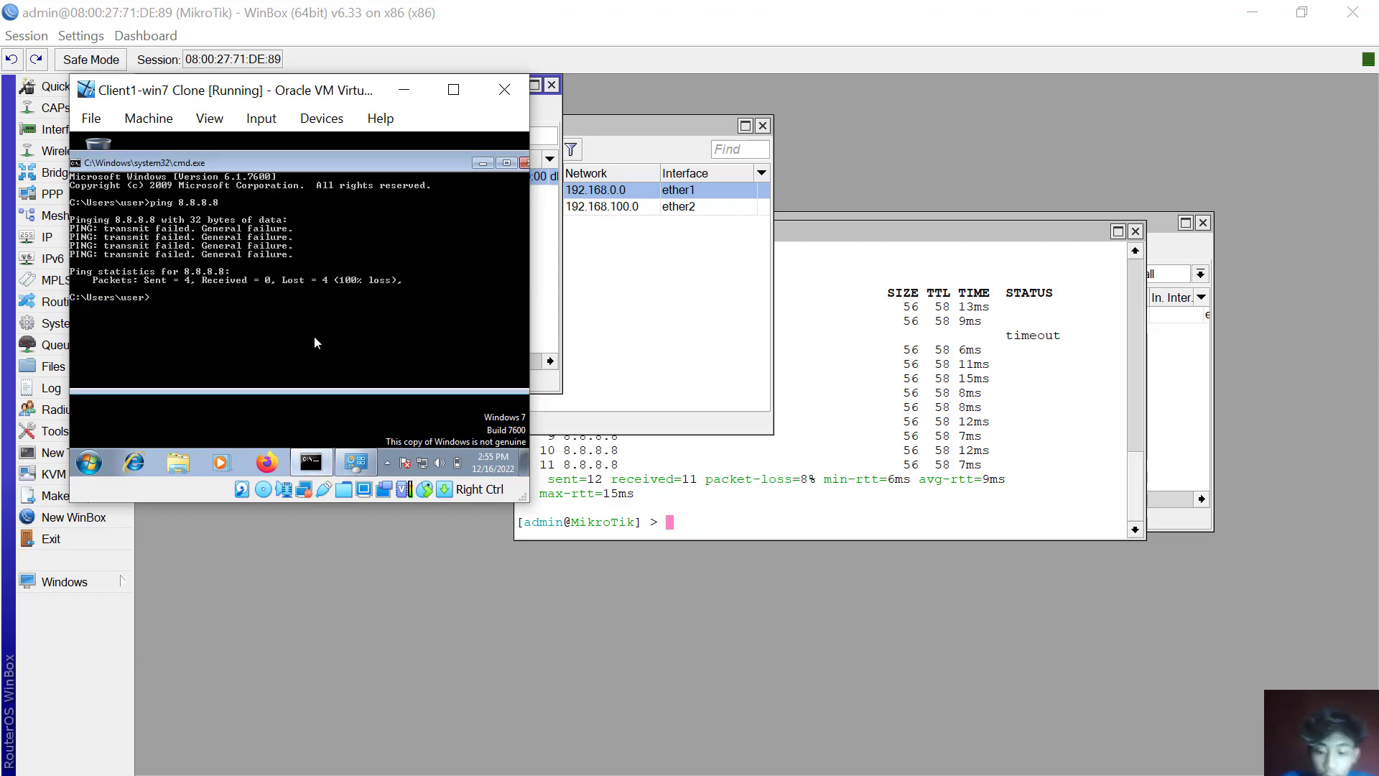
pyautogui.write('ping8.8')
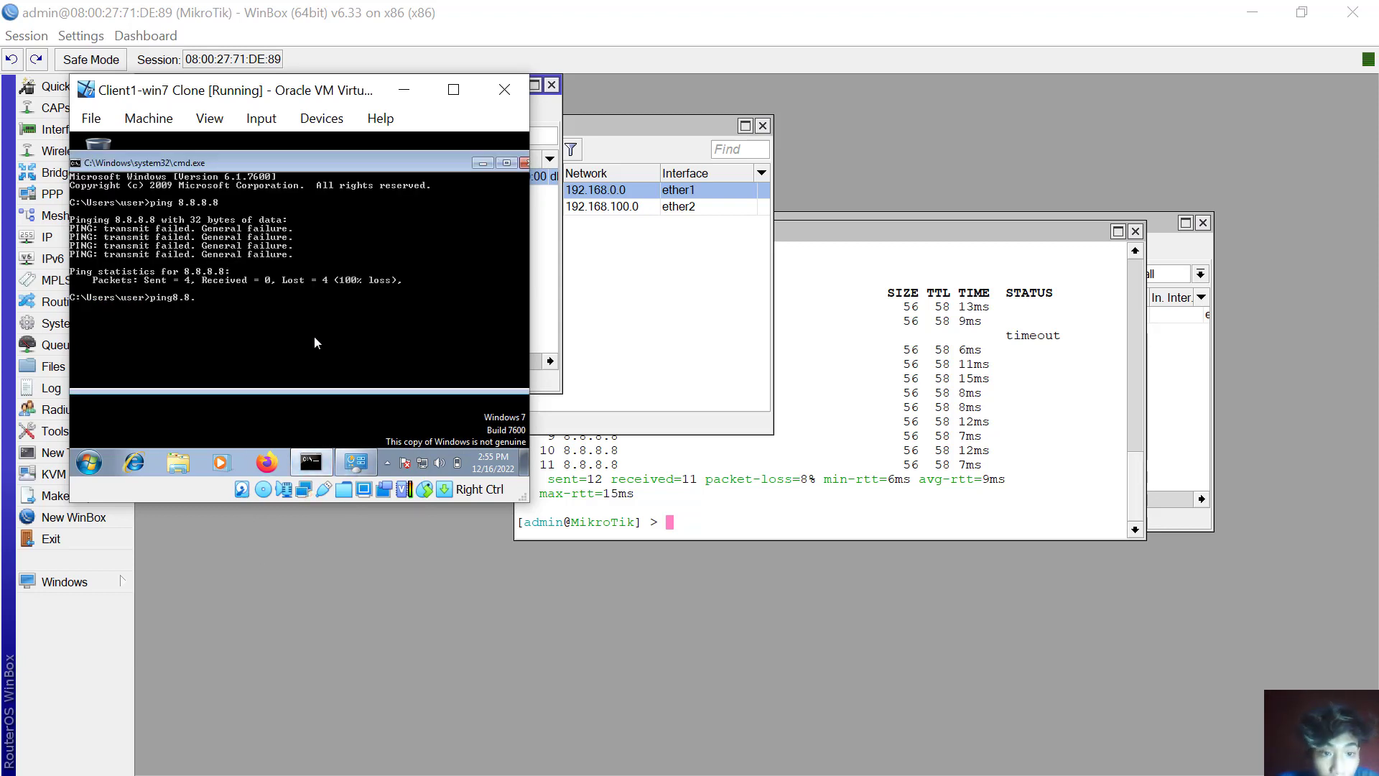
pyautogui.press('BackSpace')
pyautogui.write('8')
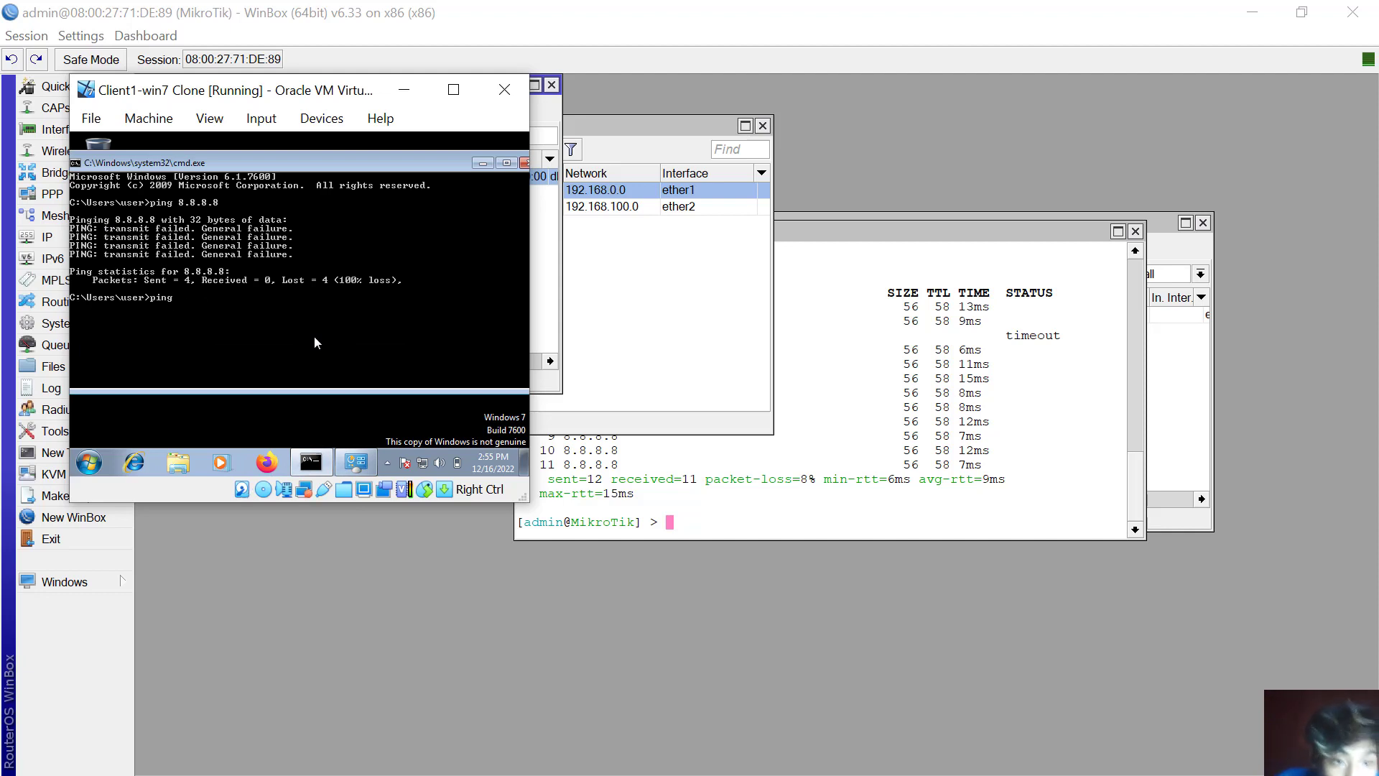
pyautogui.press('BackSpace')
pyautogui.write('8.8.8.8')
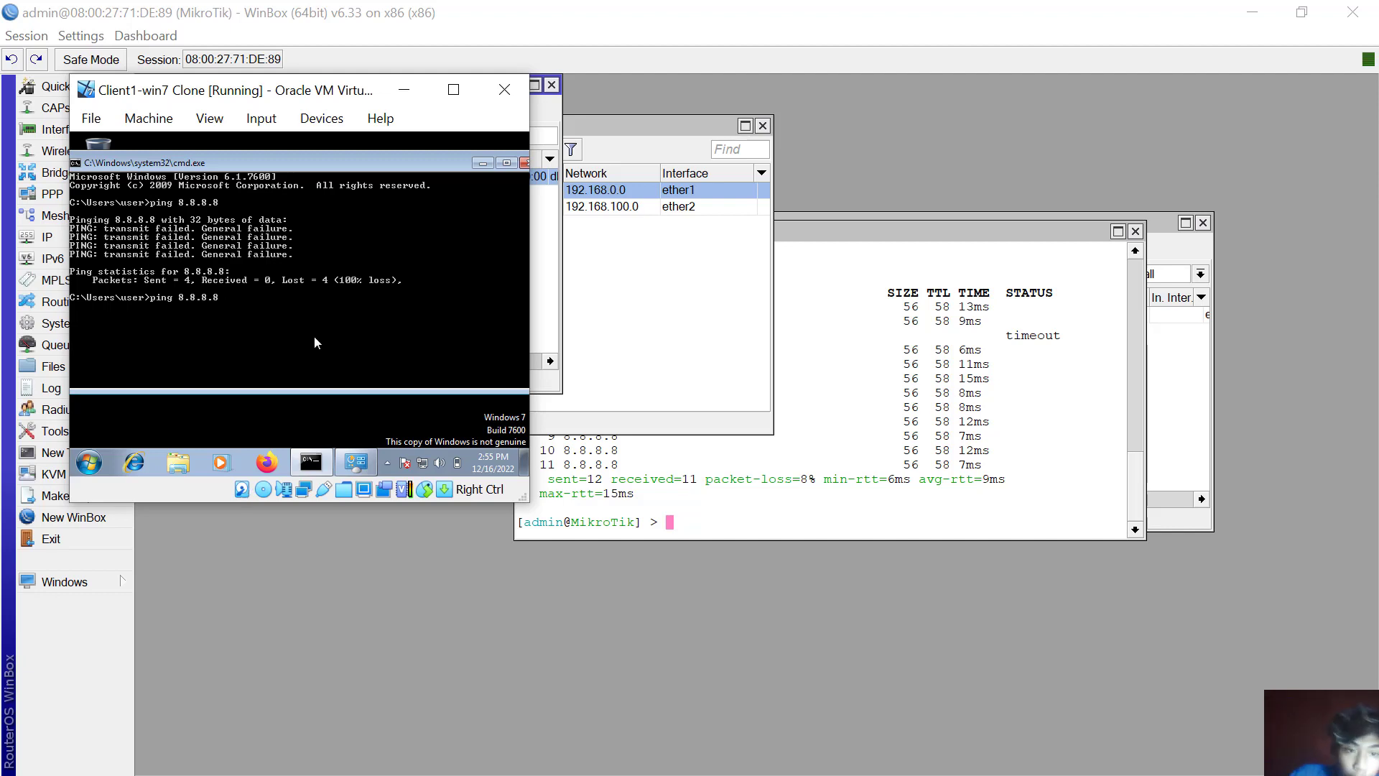
pyautogui.press('Return')
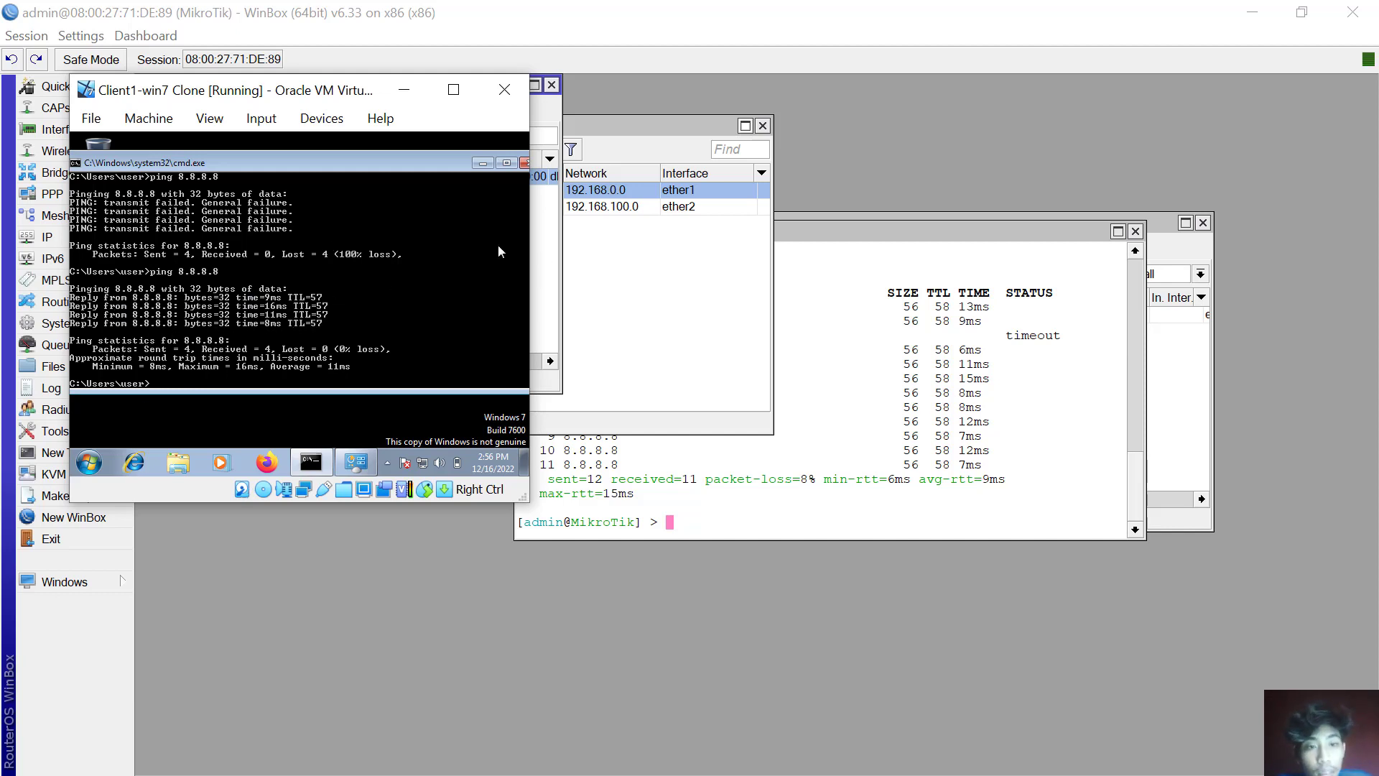
pyautogui.click(482, 164)
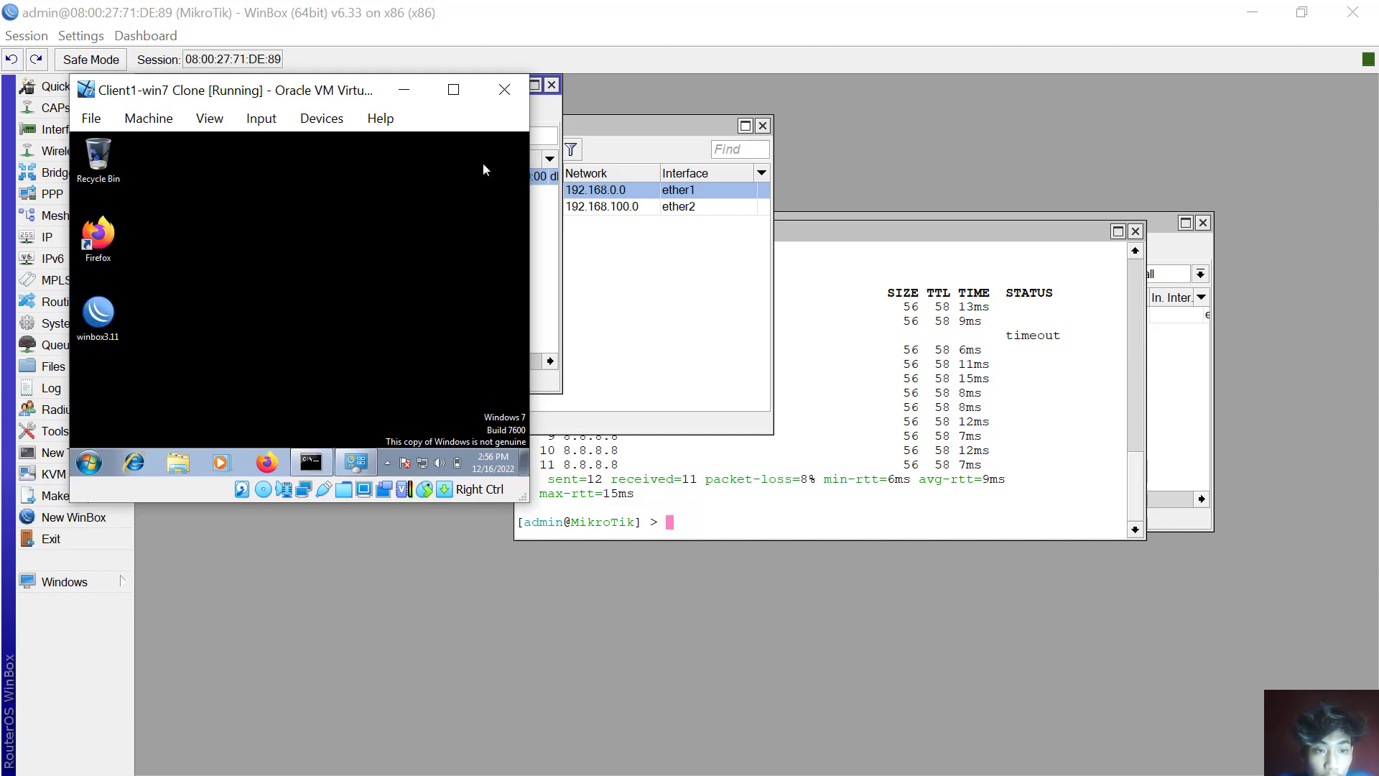
# Return to WinBox, open the router's Queue List, move it clear of the DHCP Server window, and show its queue types.
pyautogui.click(403, 95)
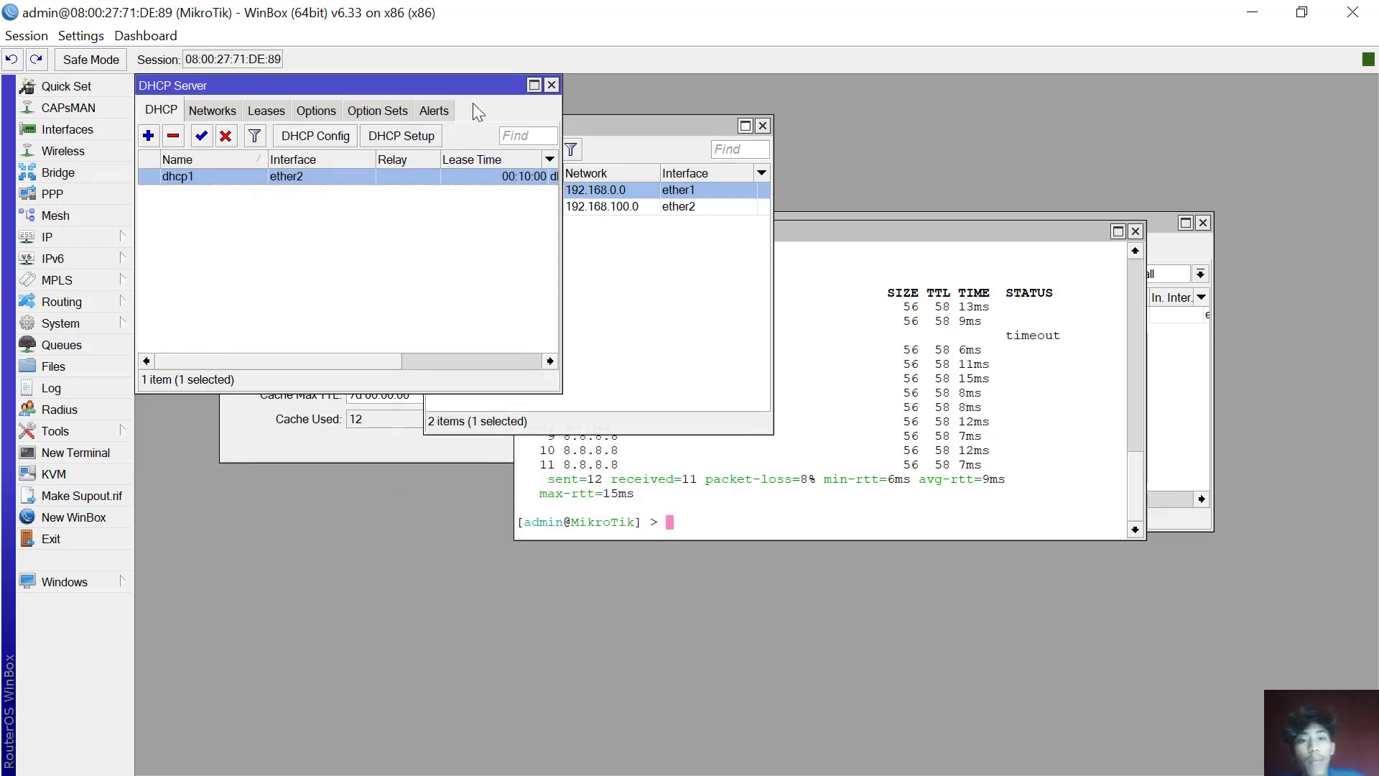
pyautogui.click(85, 345)
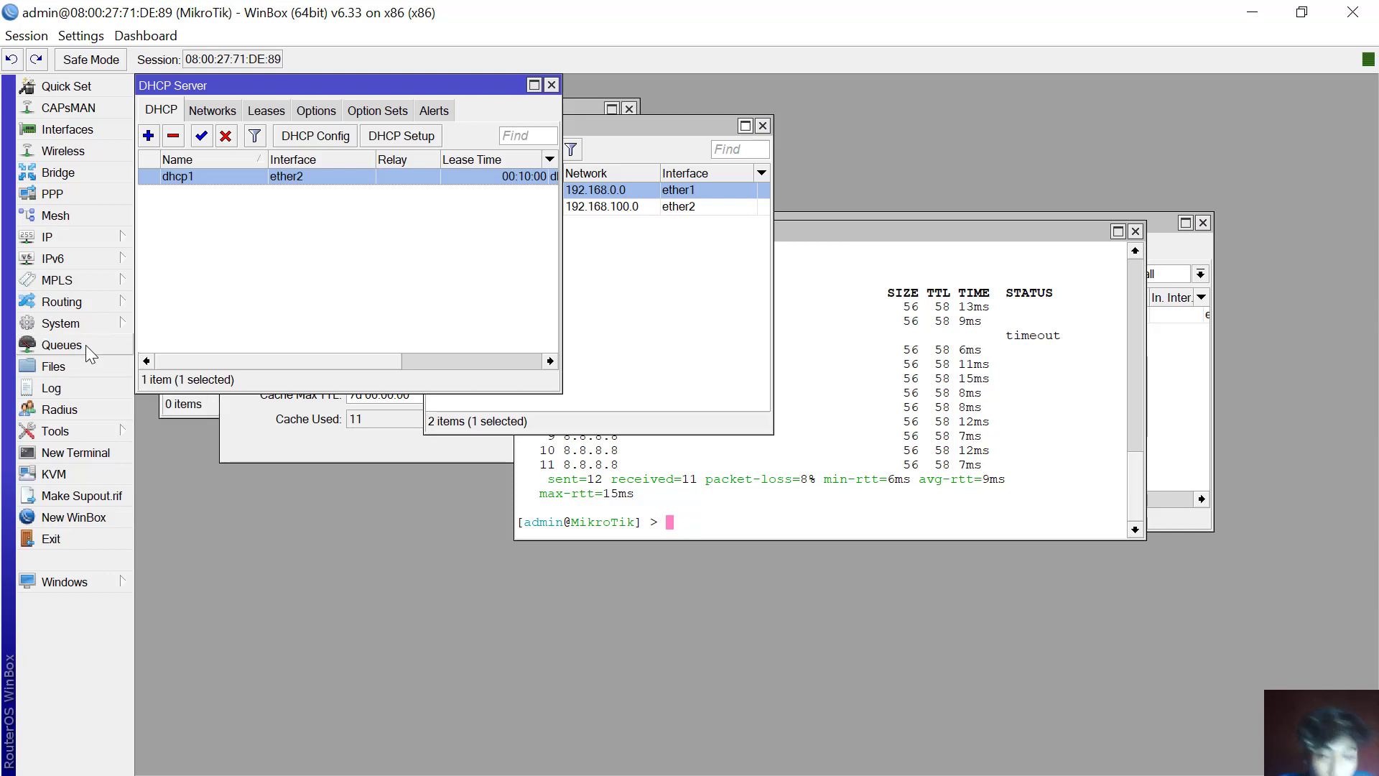
pyautogui.moveTo(481, 111); pyautogui.dragTo(811, 192)
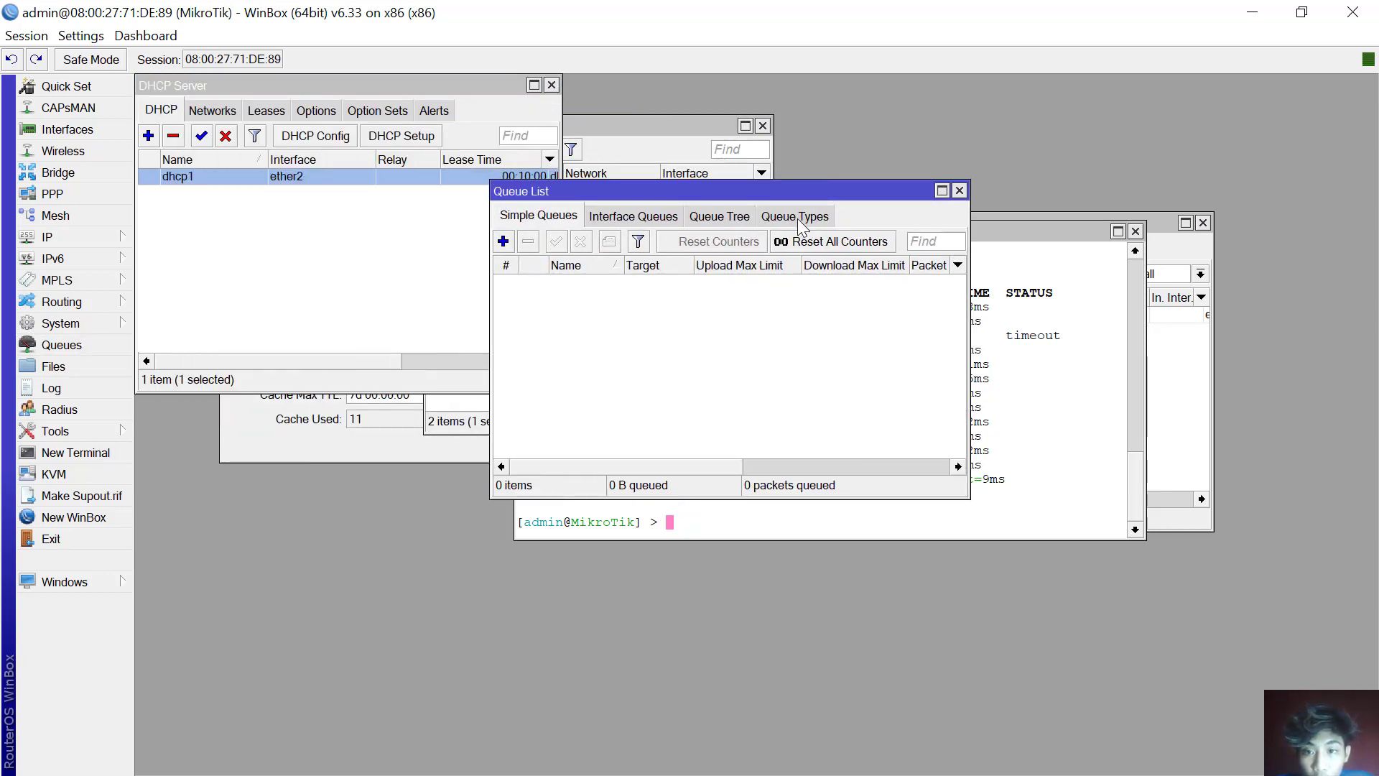
pyautogui.click(797, 219)
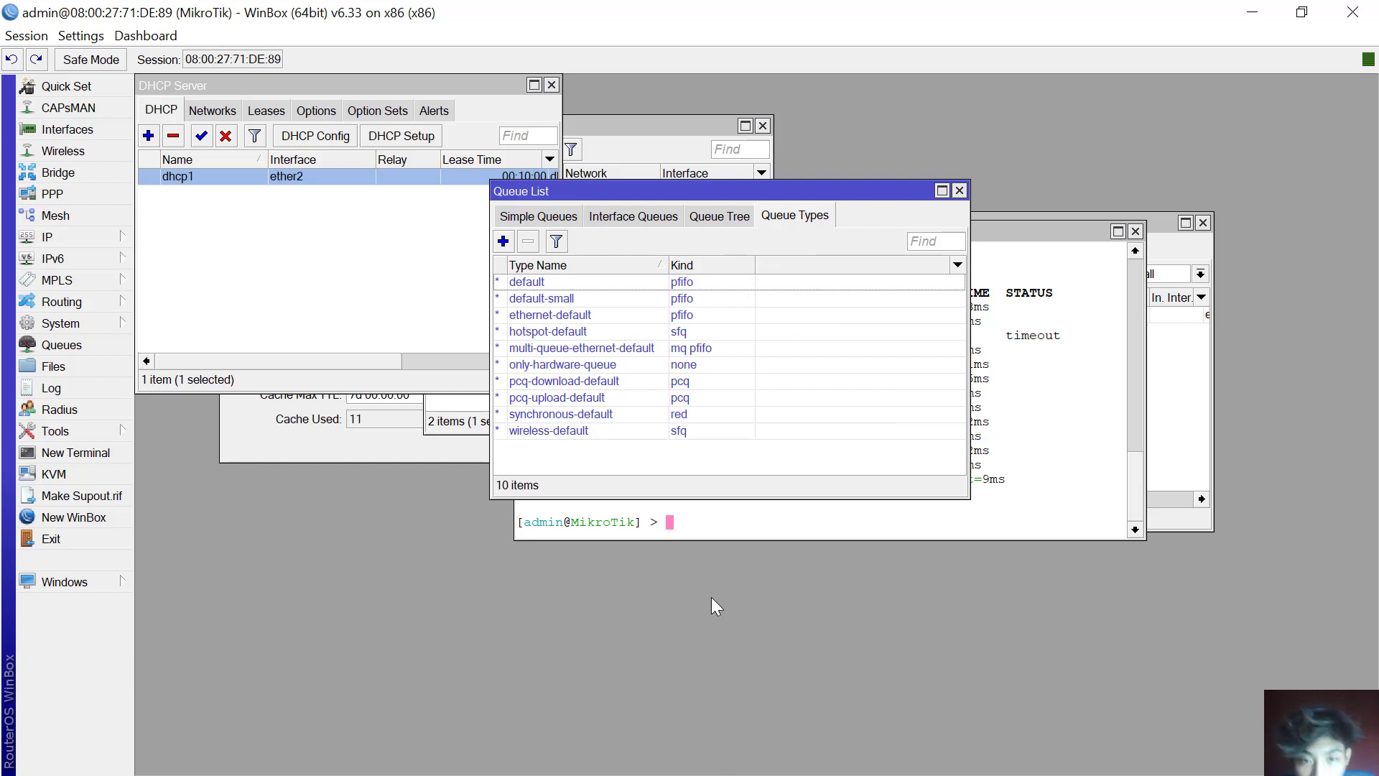
# Switch to the Client1-win7 virtual machine, launch Firefox, and close the Network Connections window and the Close Firefox dialog.
pyautogui.hotkey('alt', 'Tab')
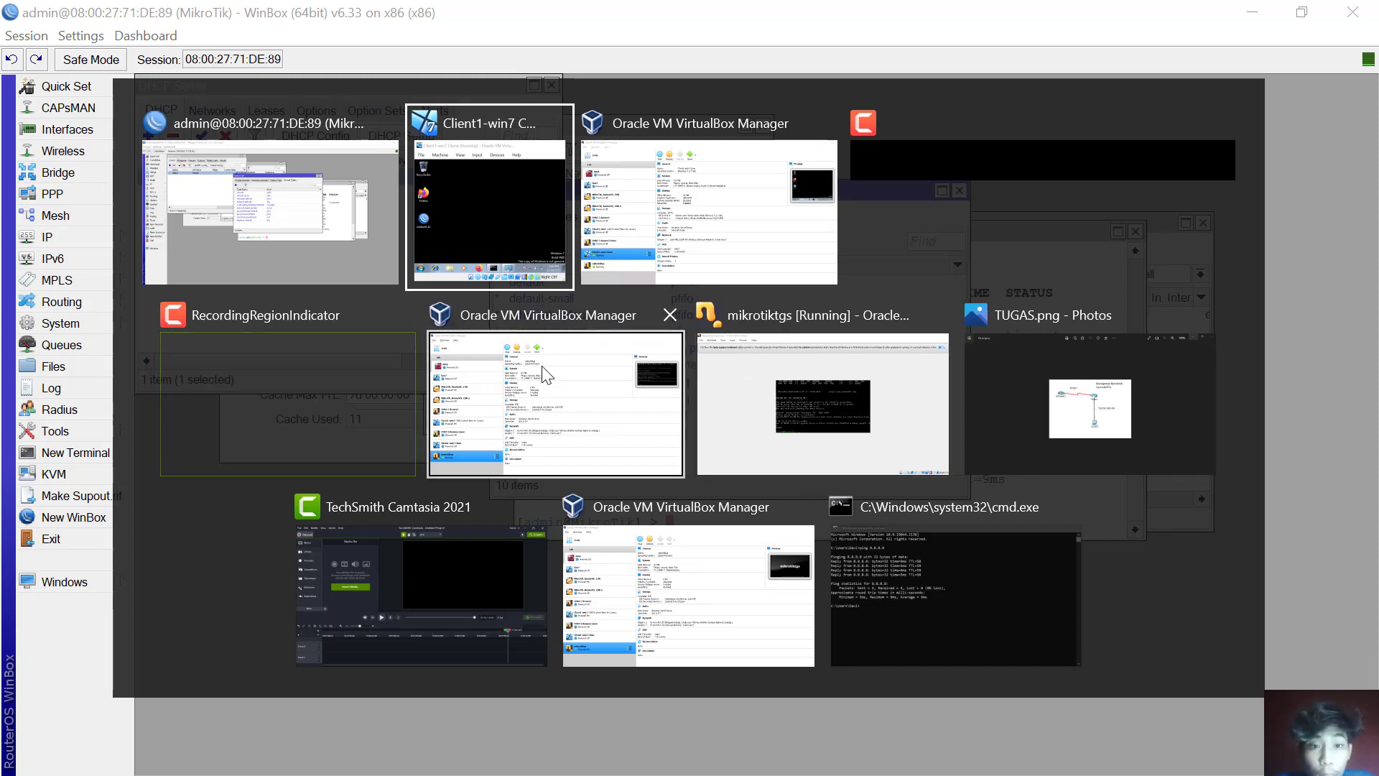
pyautogui.click(514, 254)
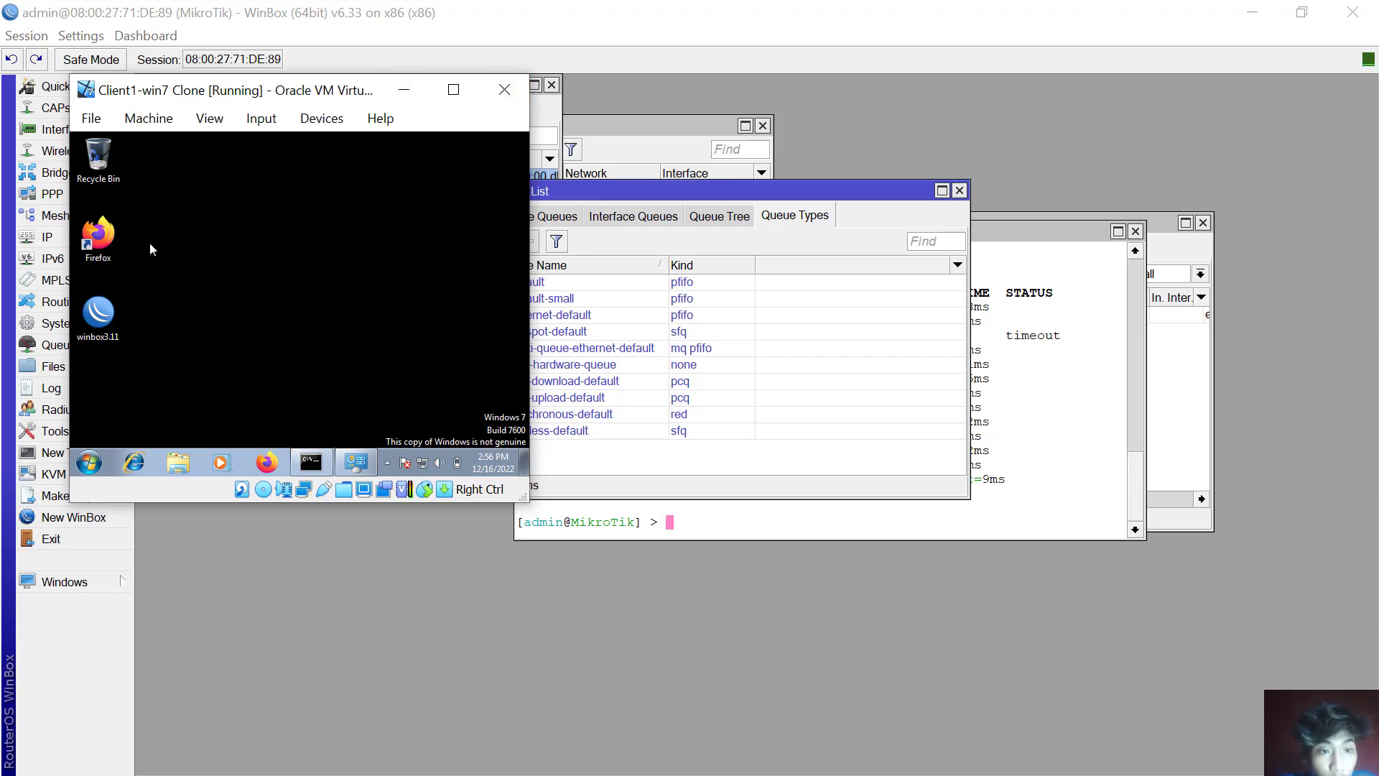
pyautogui.doubleClick(106, 240)
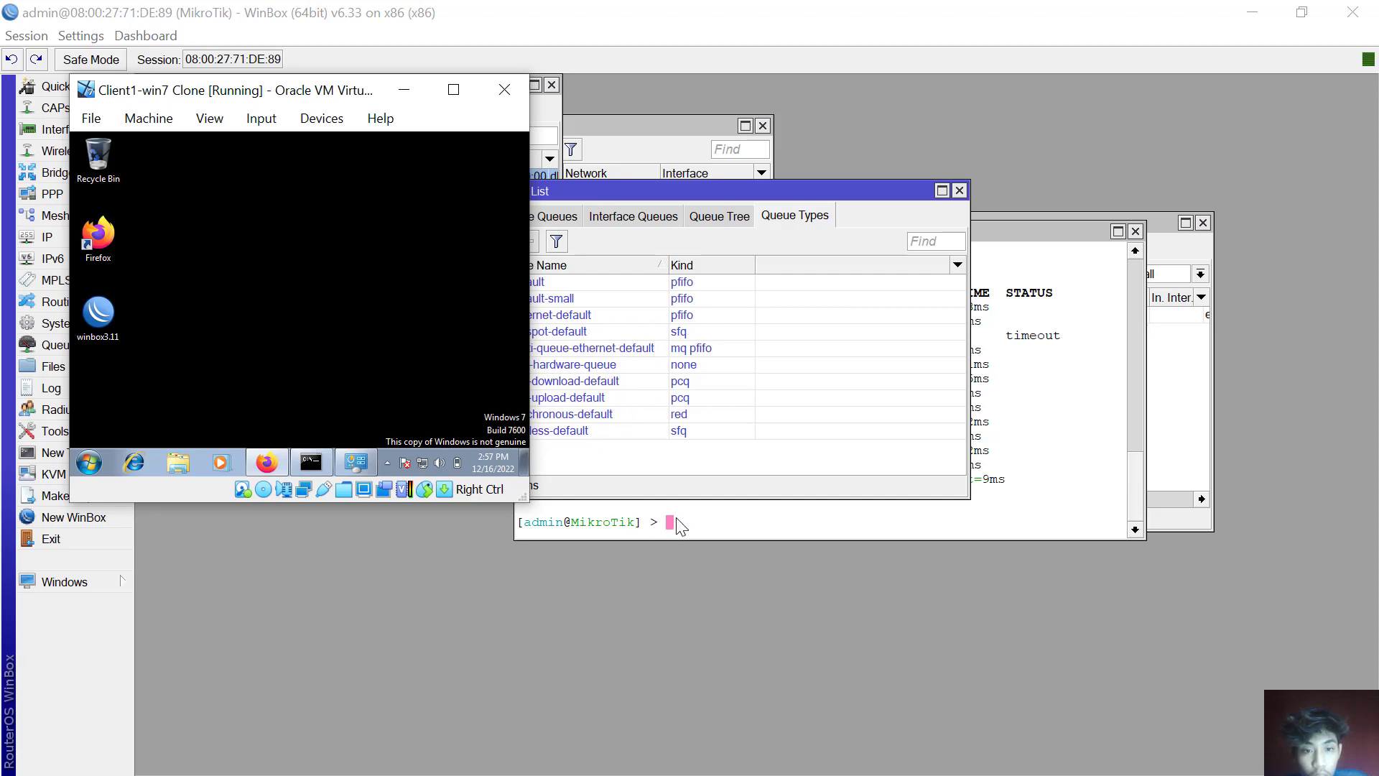
pyautogui.click(362, 462)
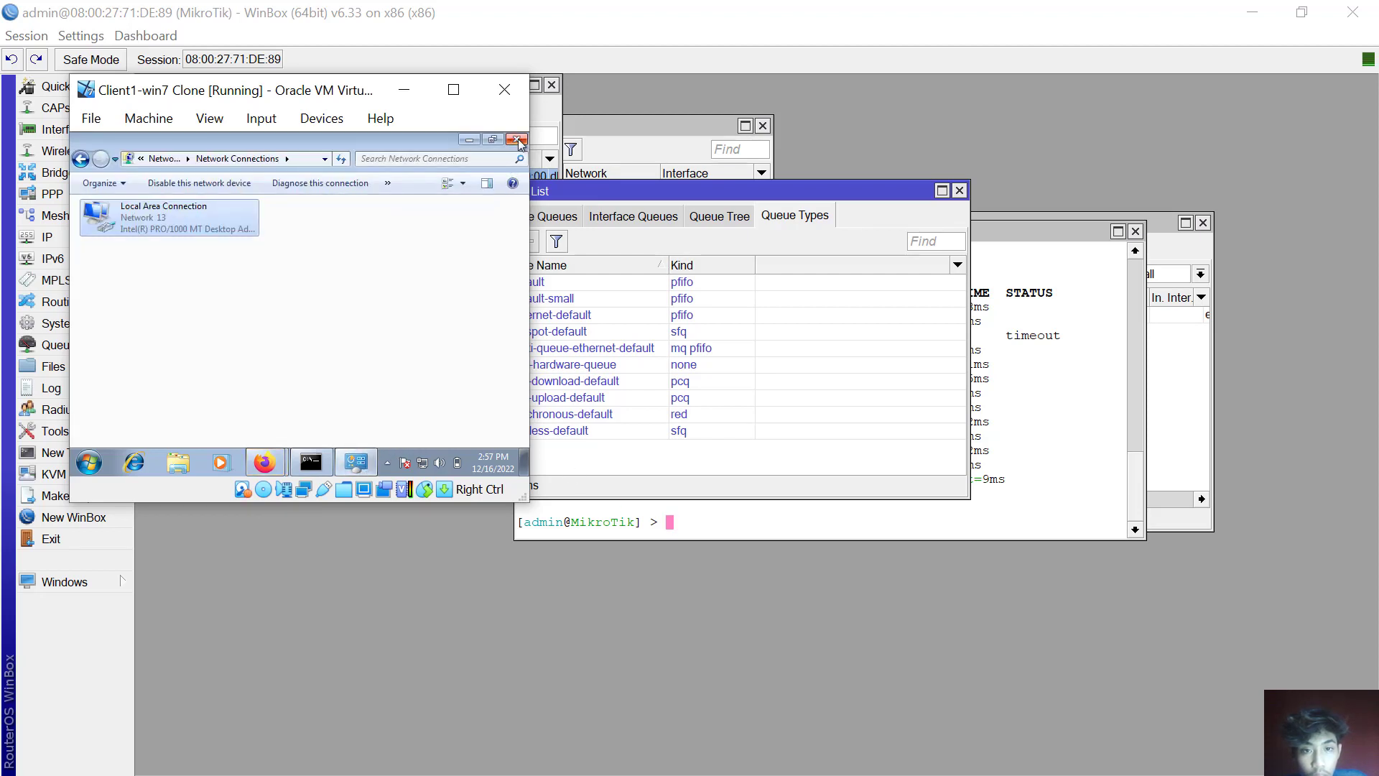
pyautogui.click(516, 139)
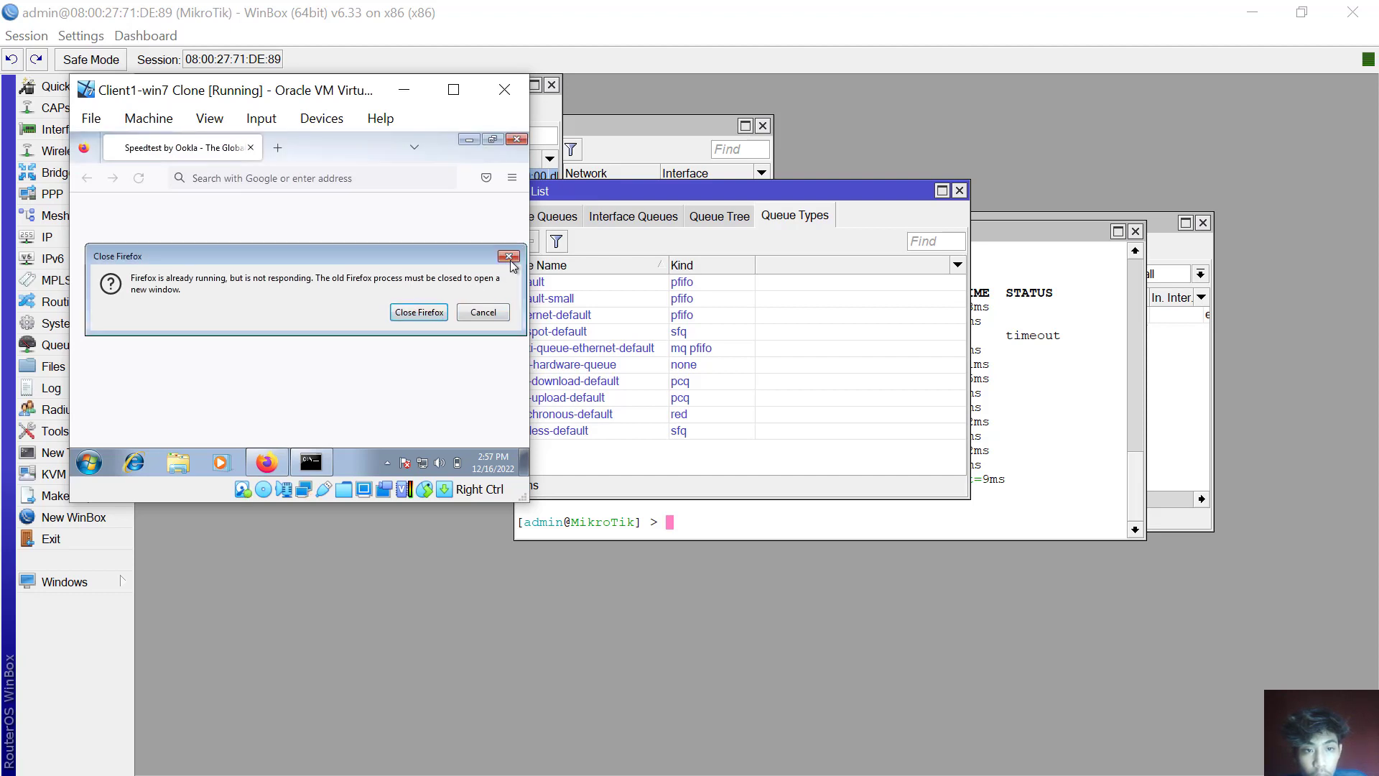
pyautogui.click(509, 257)
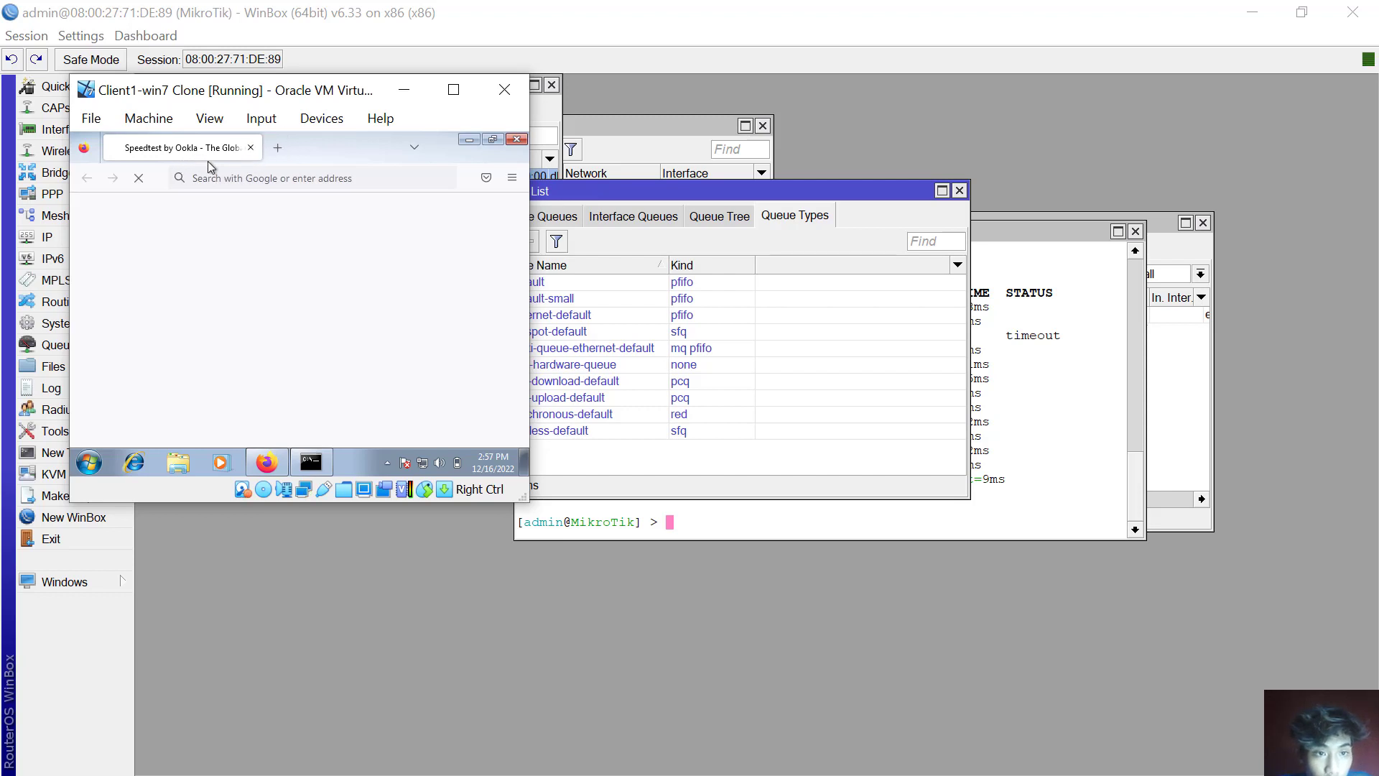
# Replace the stalled Speedtest tab with a new one, open speedtest.net, and run the speed test.
pyautogui.click(276, 149)
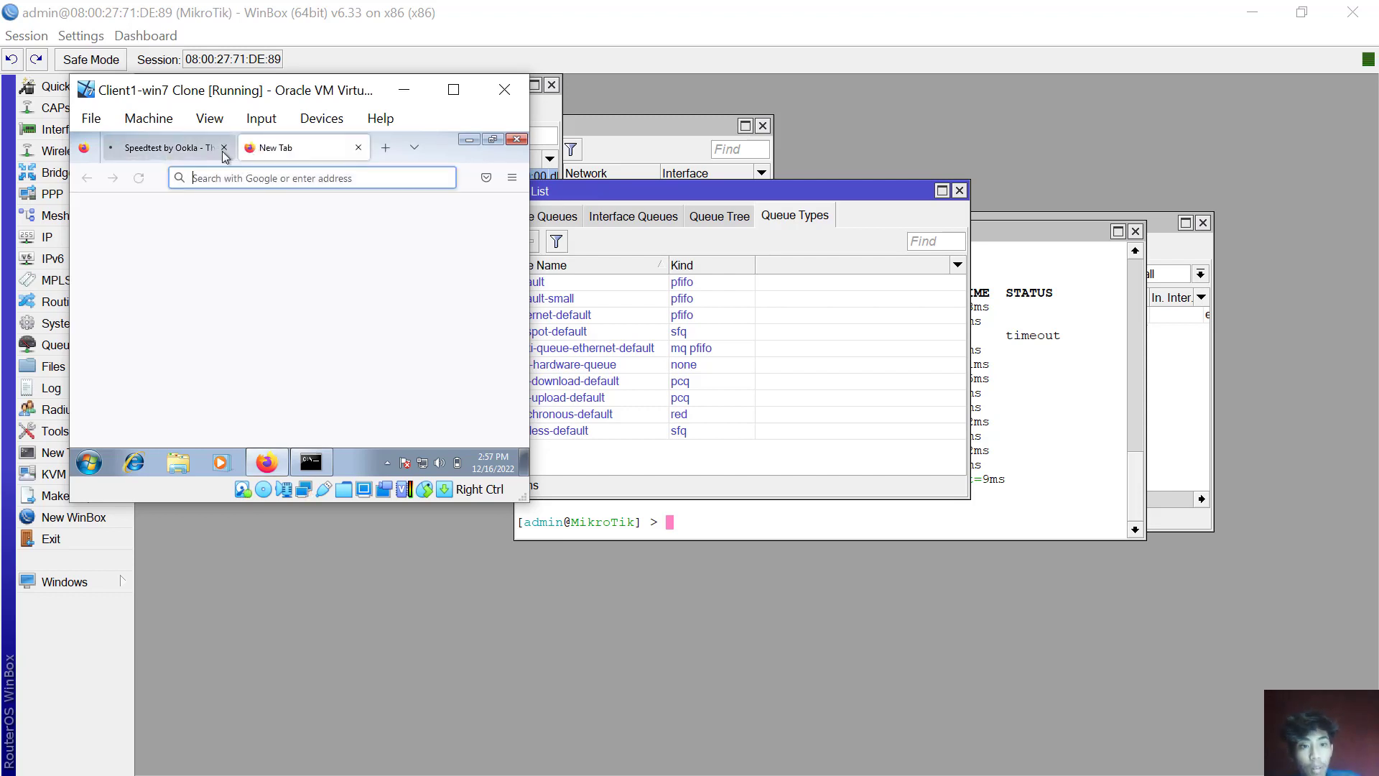
pyautogui.click(224, 147)
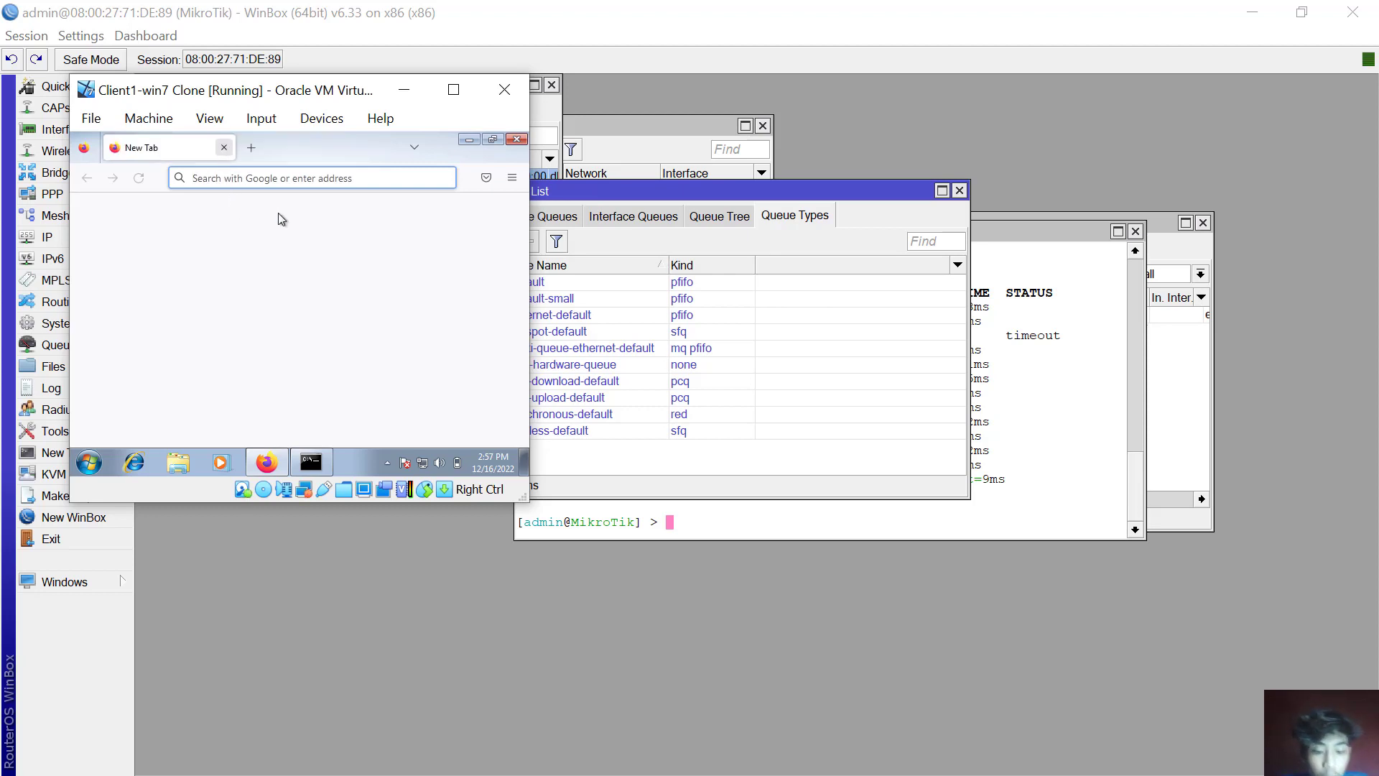
pyautogui.write('sp')
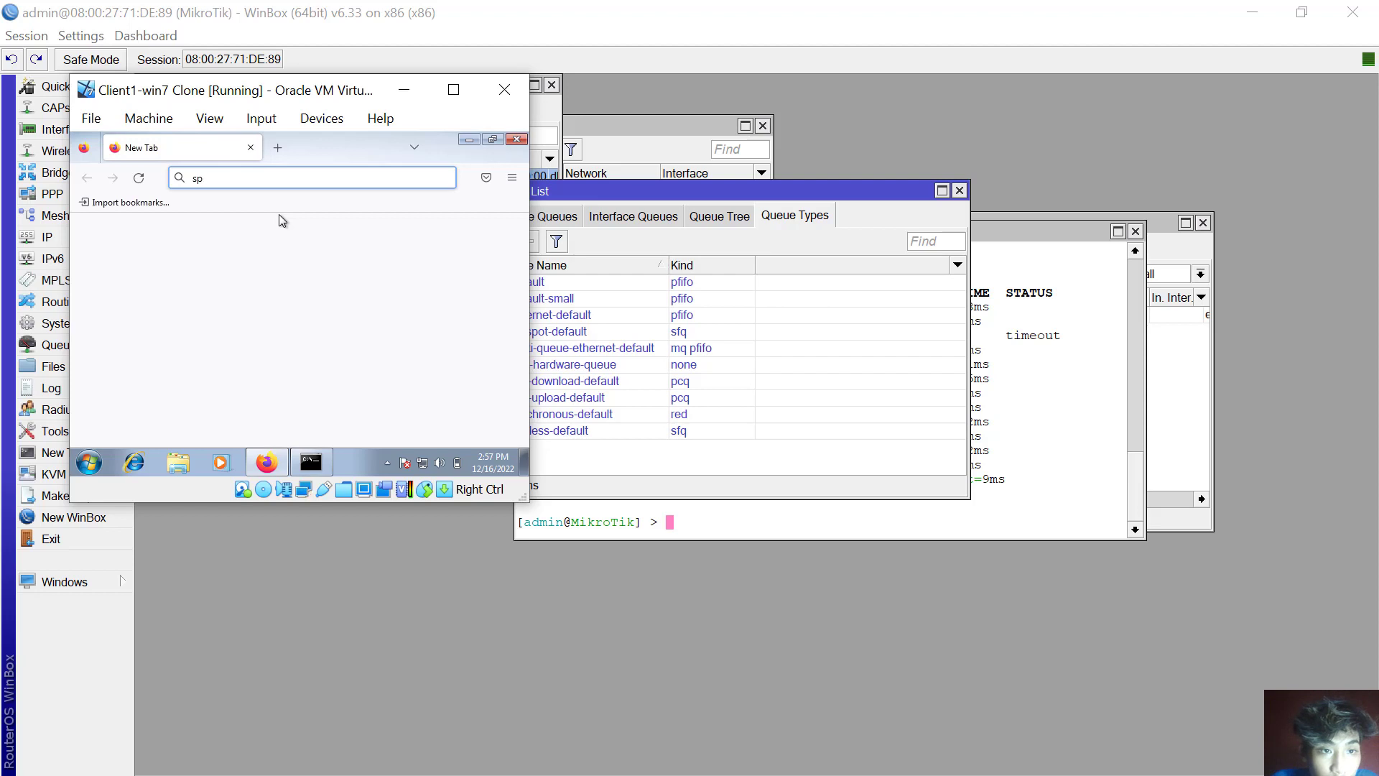
pyautogui.write('eed')
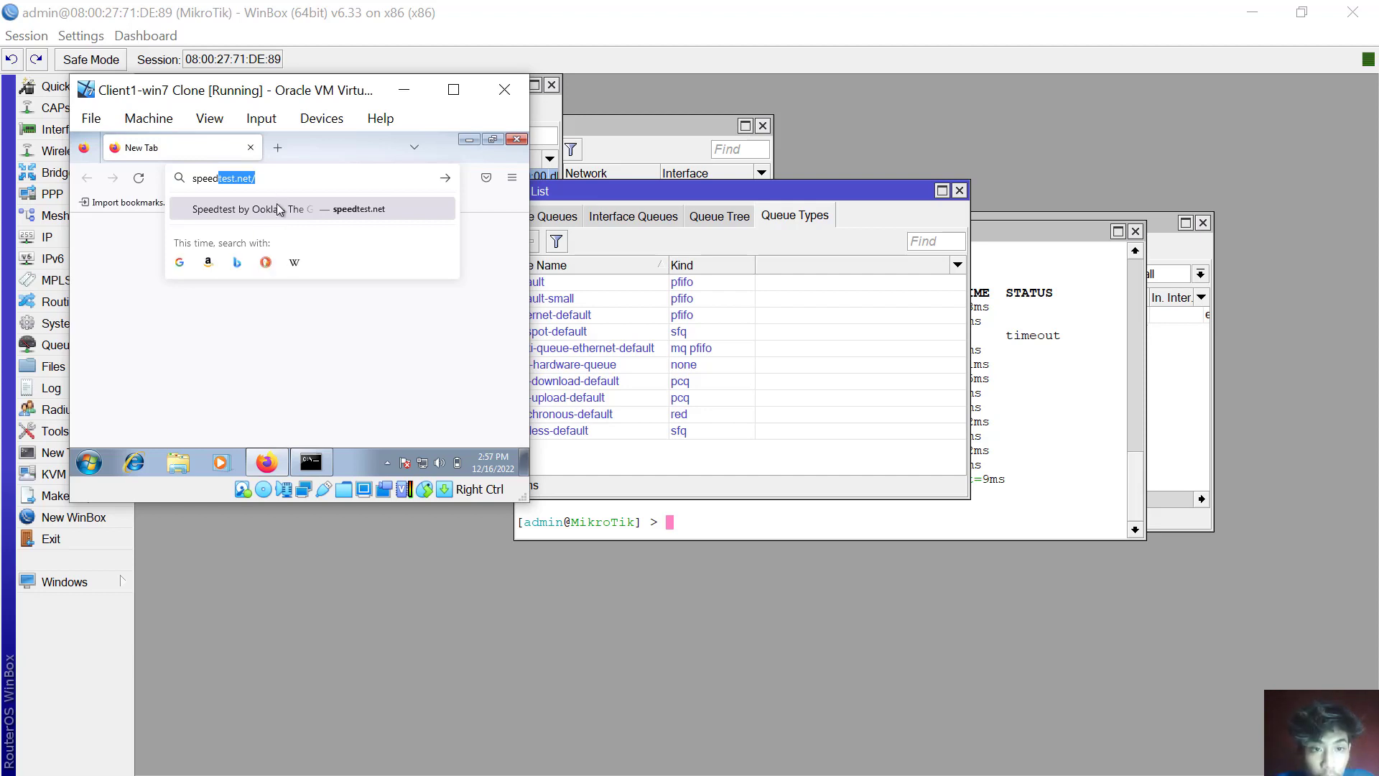
pyautogui.click(279, 210)
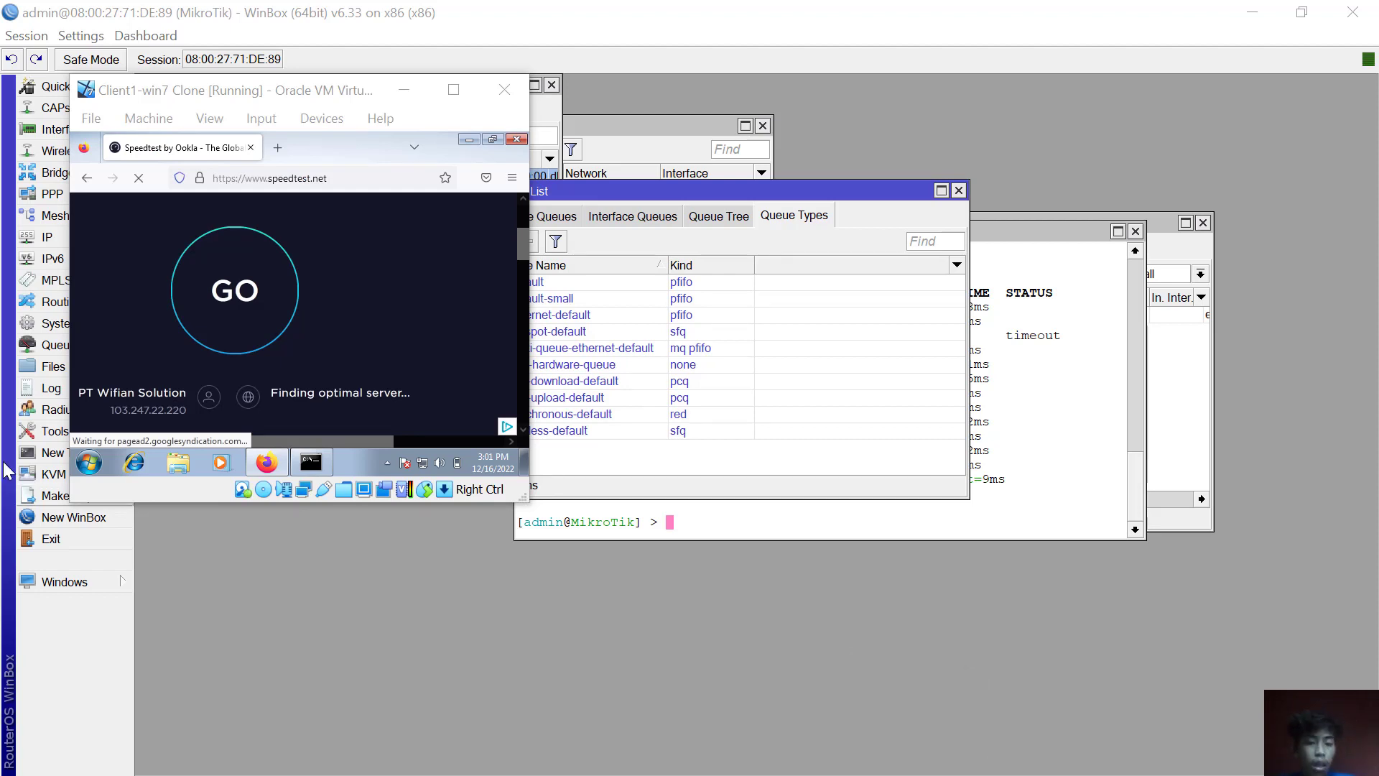
pyautogui.click(234, 296)
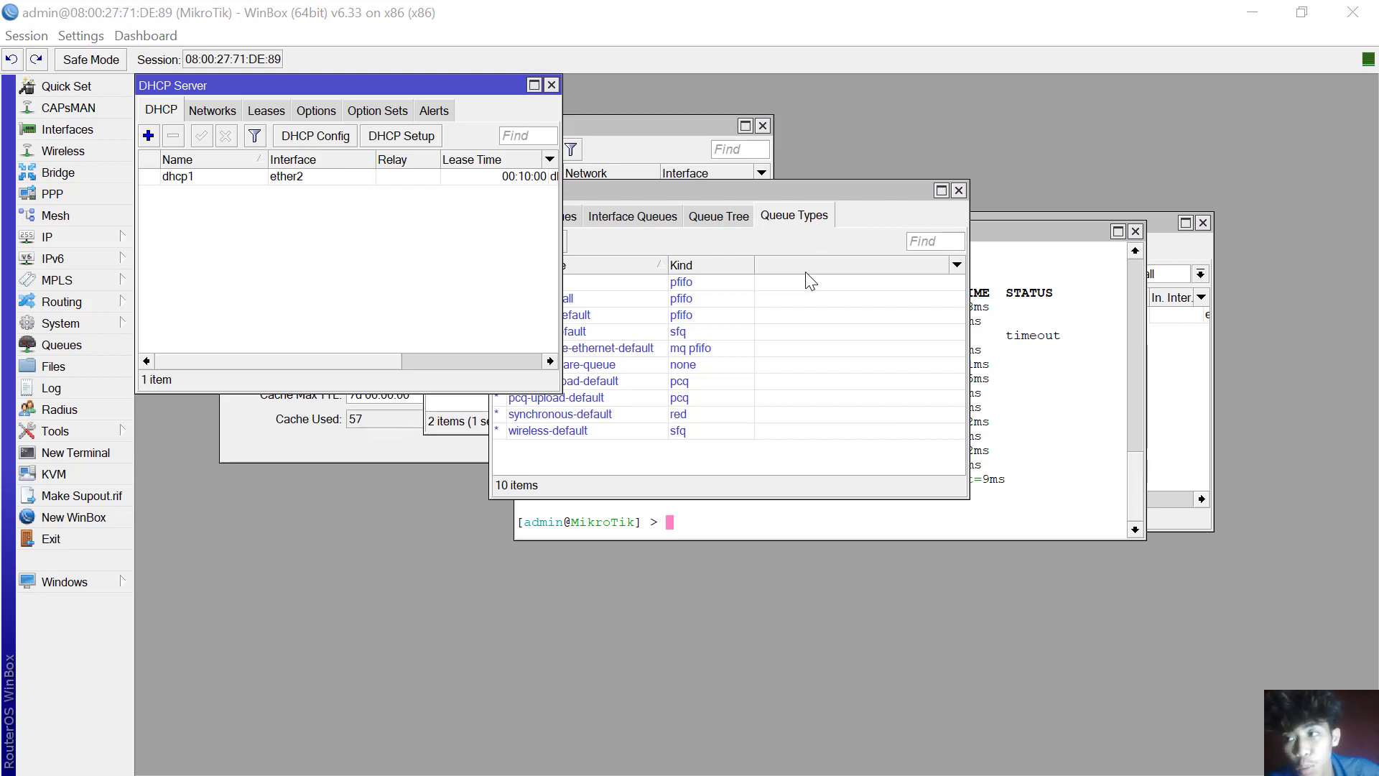
# Return to the router's Queue List and start a new queue type of kind pcq named PCQ-download.
pyautogui.click(817, 241)
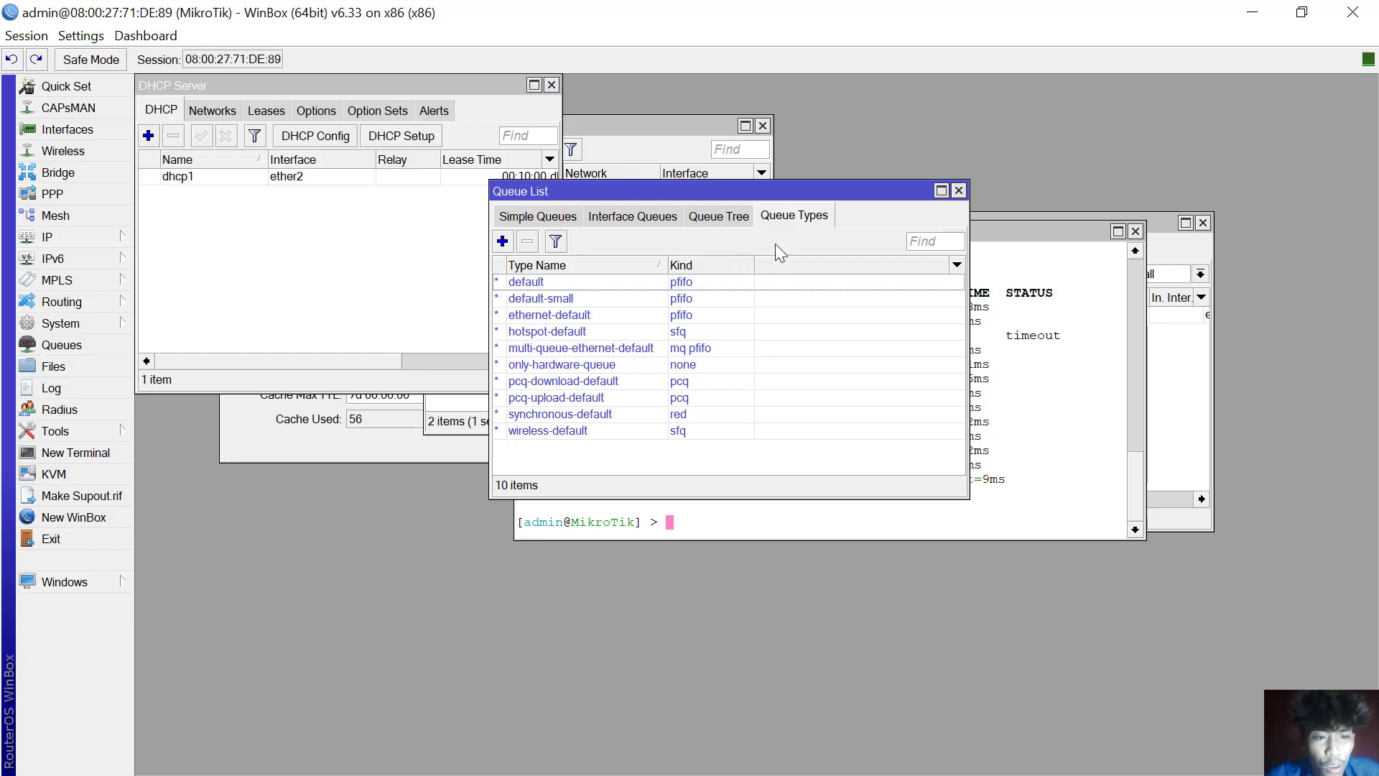
pyautogui.click(536, 216)
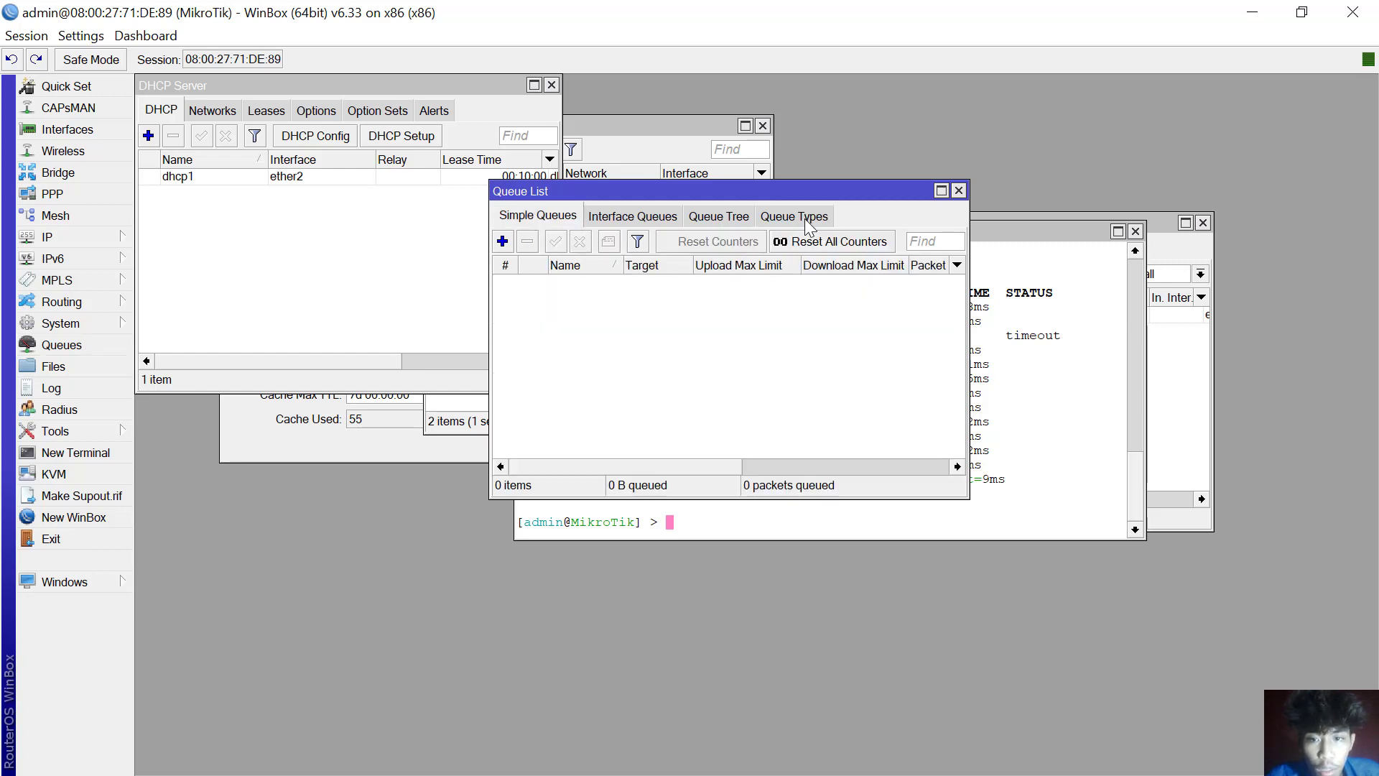
pyautogui.click(804, 218)
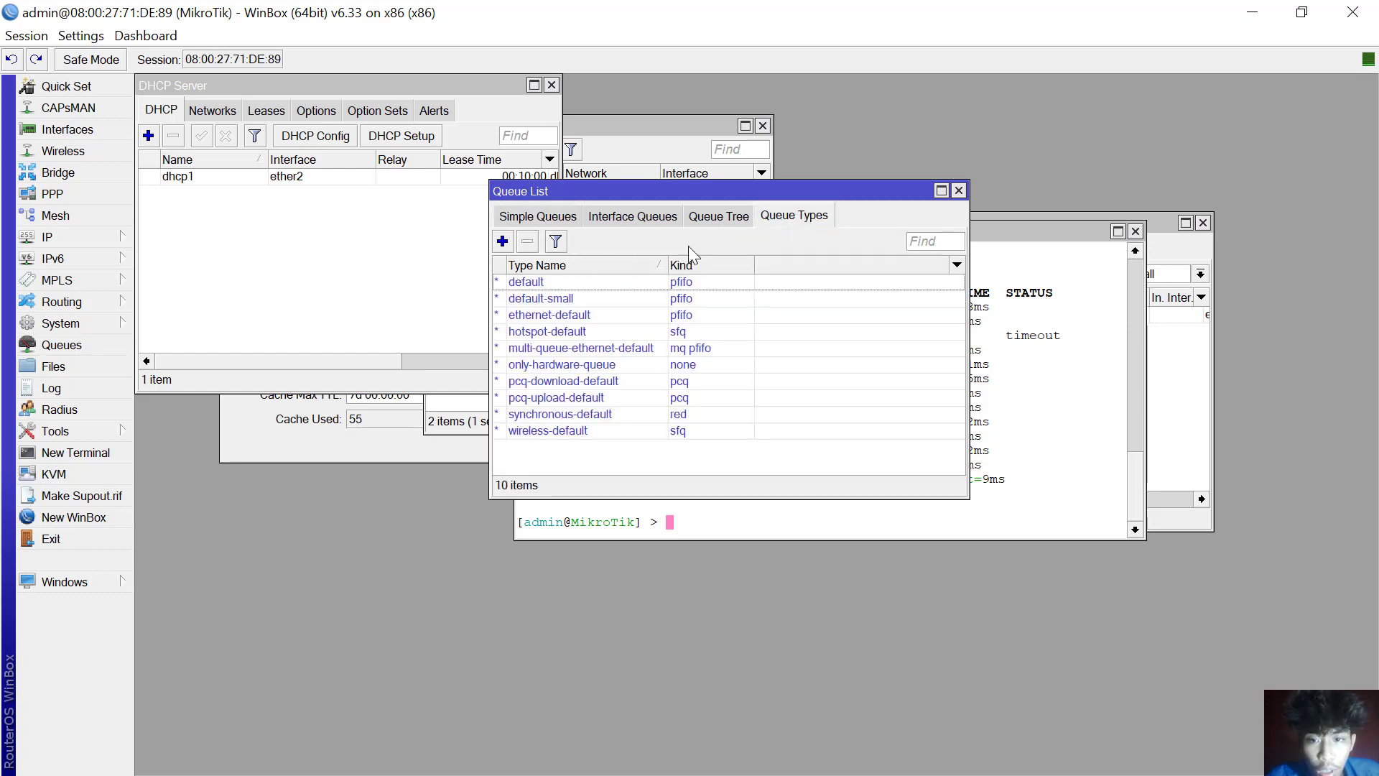
pyautogui.click(502, 242)
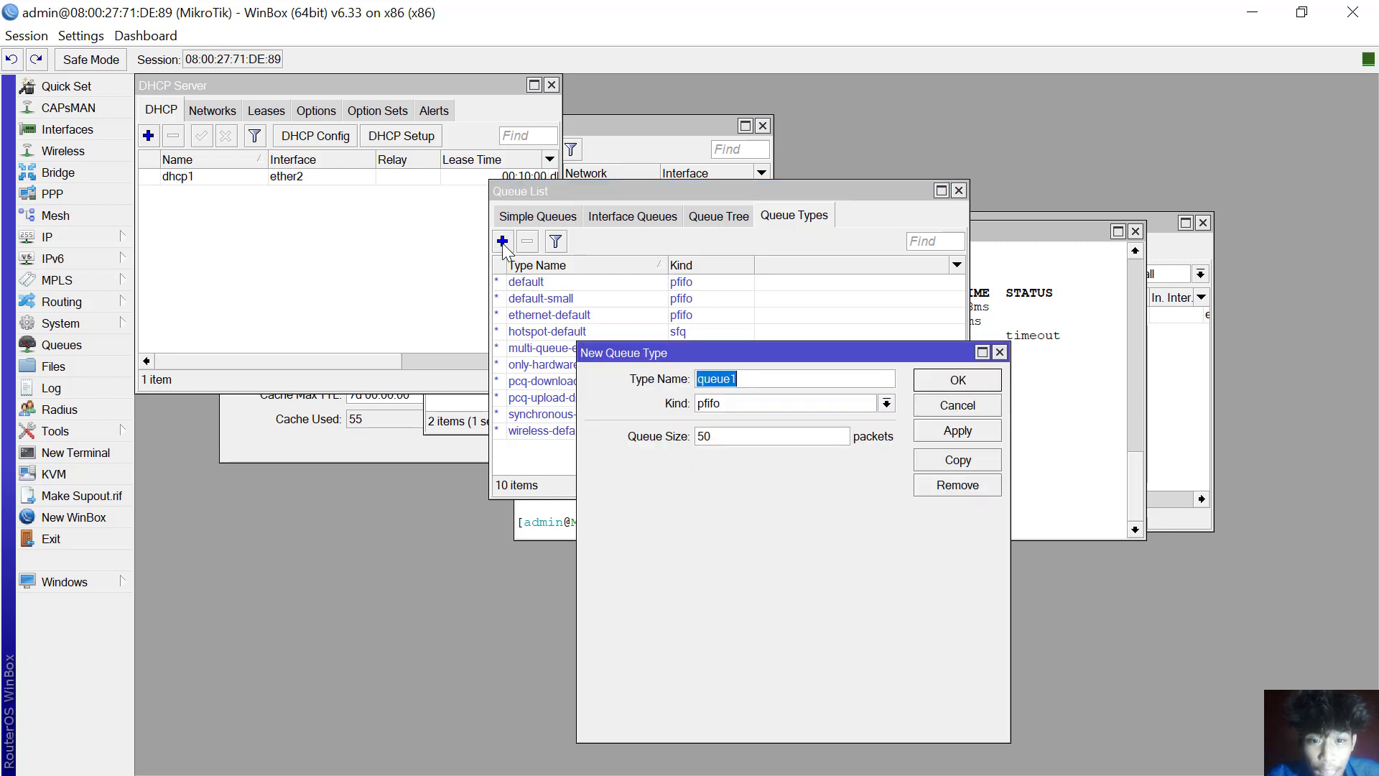
pyautogui.click(884, 407)
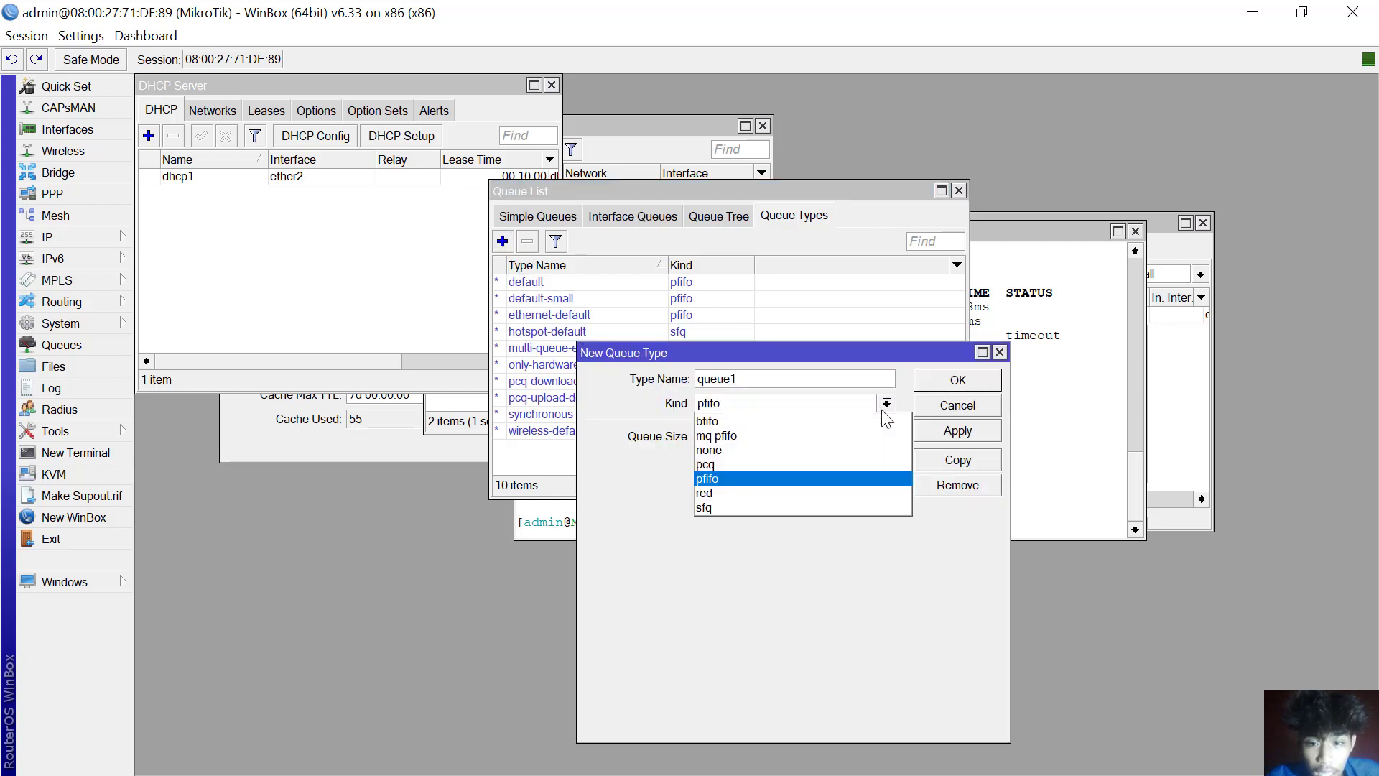
pyautogui.click(790, 465)
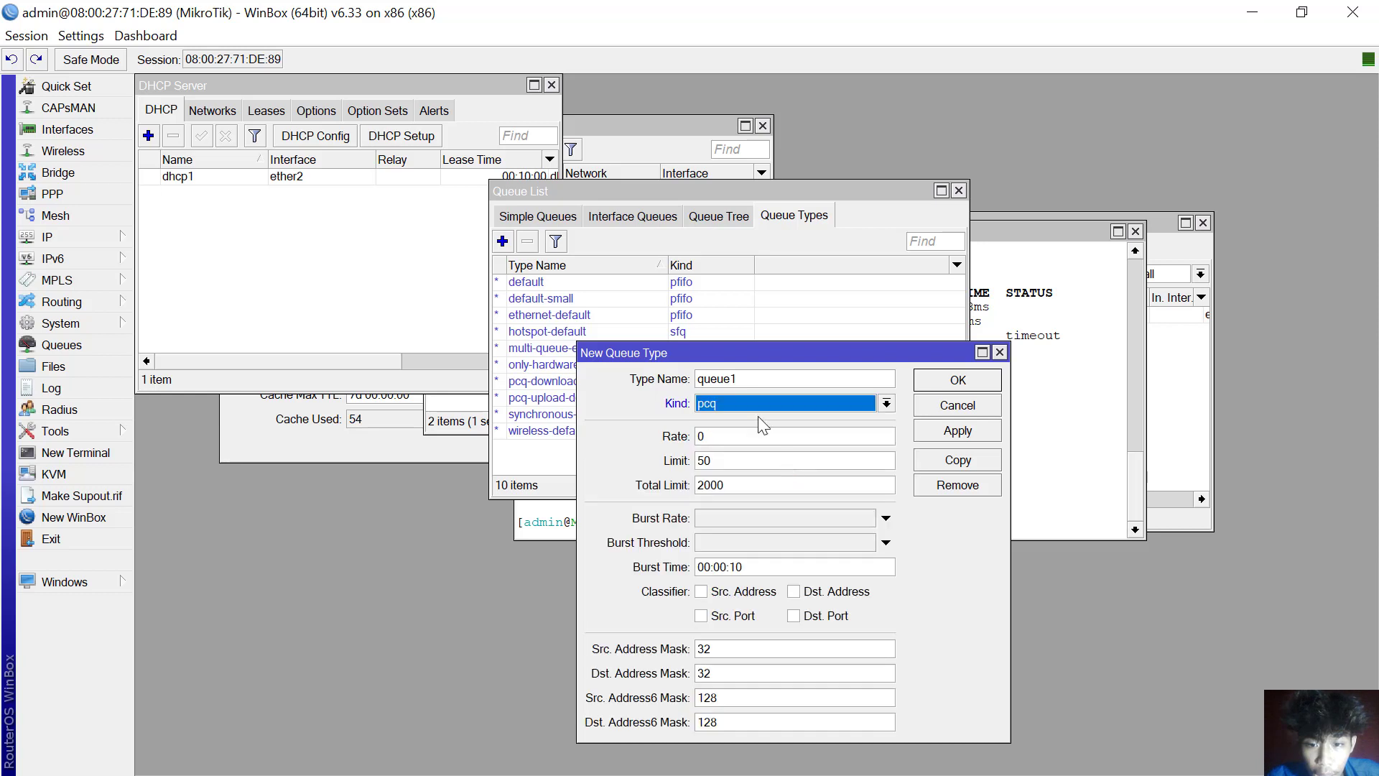
pyautogui.moveTo(763, 379); pyautogui.dragTo(597, 379)
pyautogui.press('BackSpace')
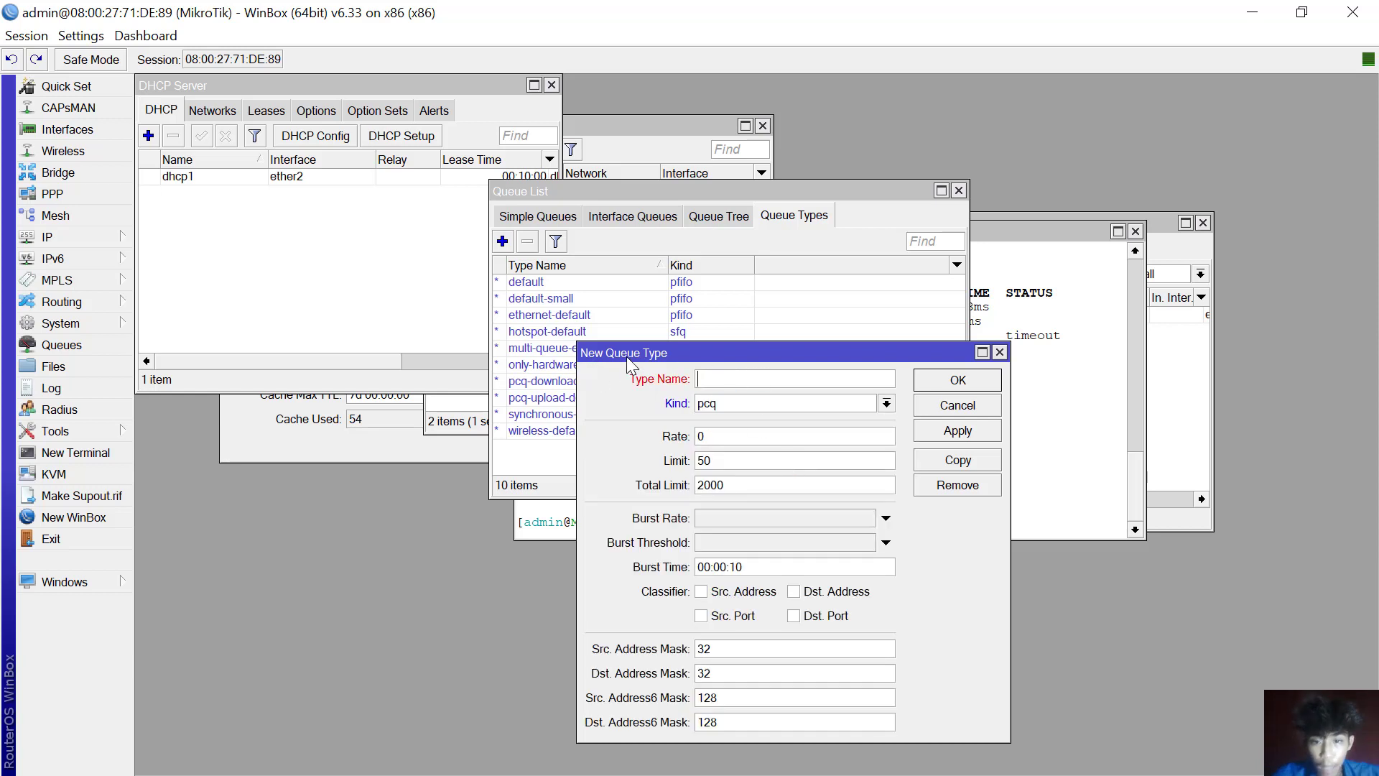
pyautogui.write('PC')
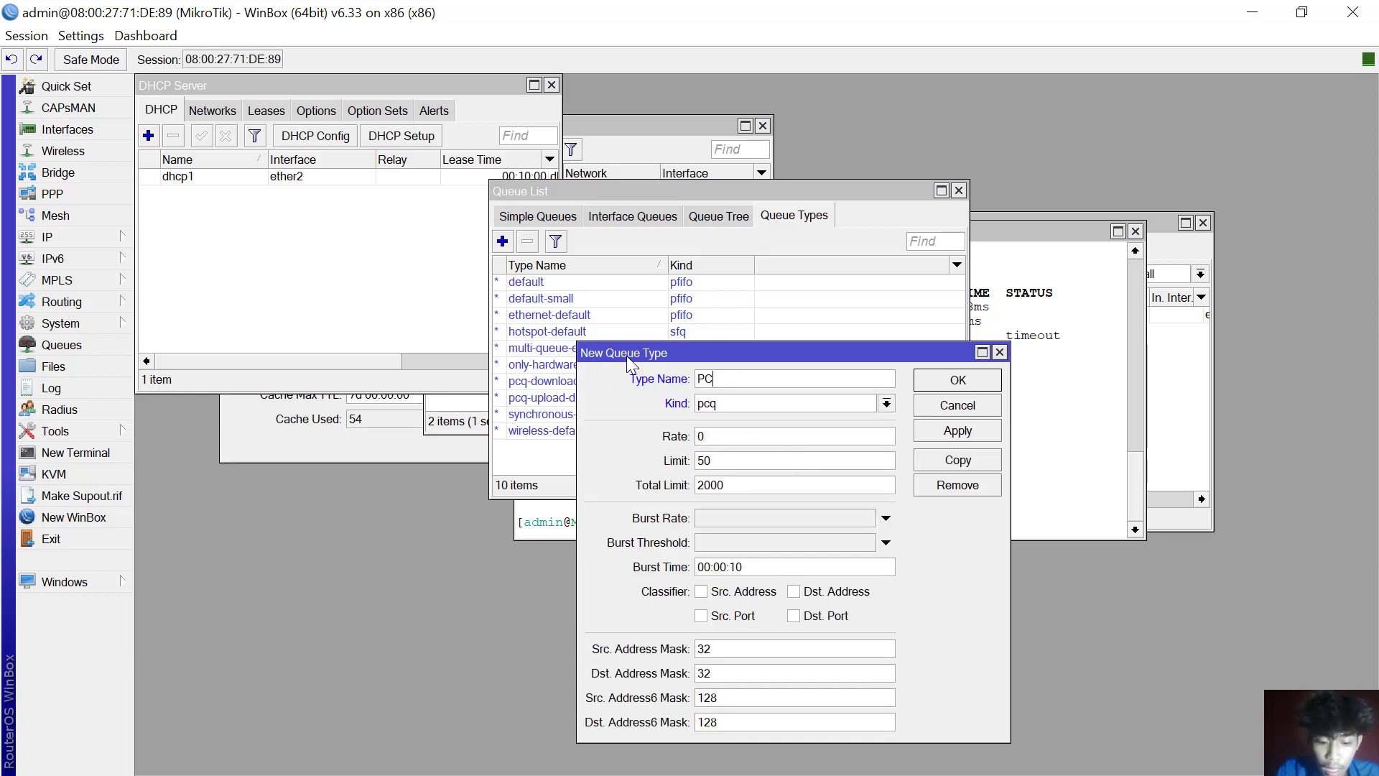
pyautogui.write('Q-download')
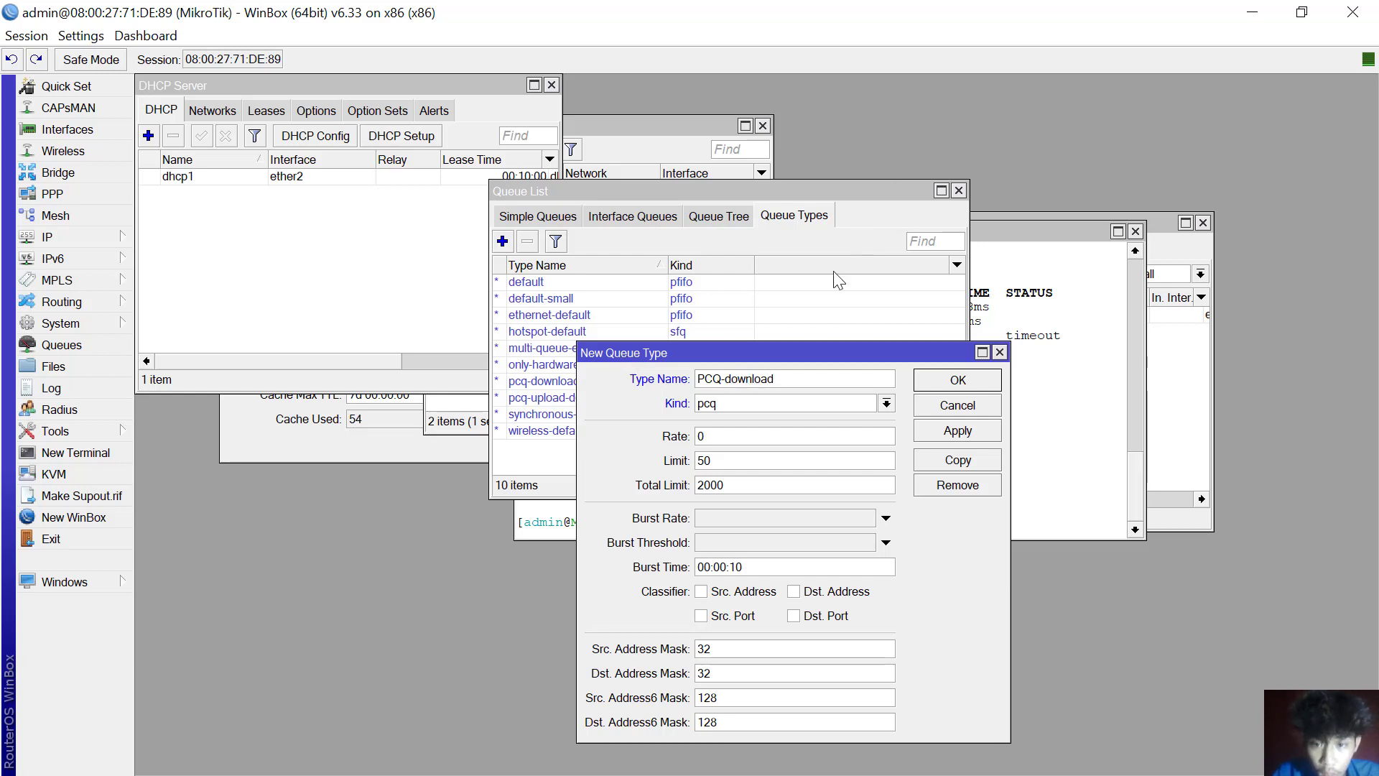
# Set the PCQ-download rate to 3m, classify it by Dst. Address, and save the queue type.
pyautogui.click(723, 437)
pyautogui.moveTo(724, 437); pyautogui.dragTo(679, 445)
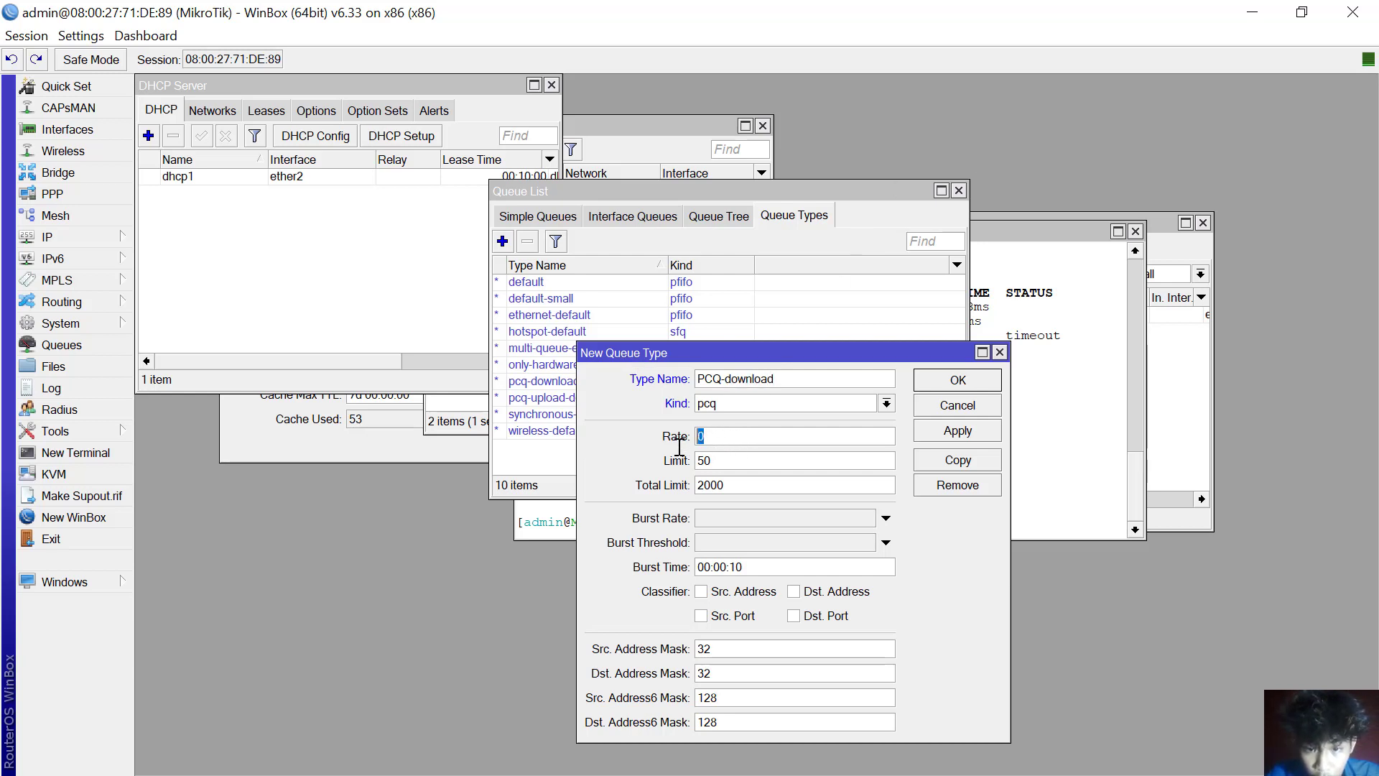
pyautogui.press('BackSpace')
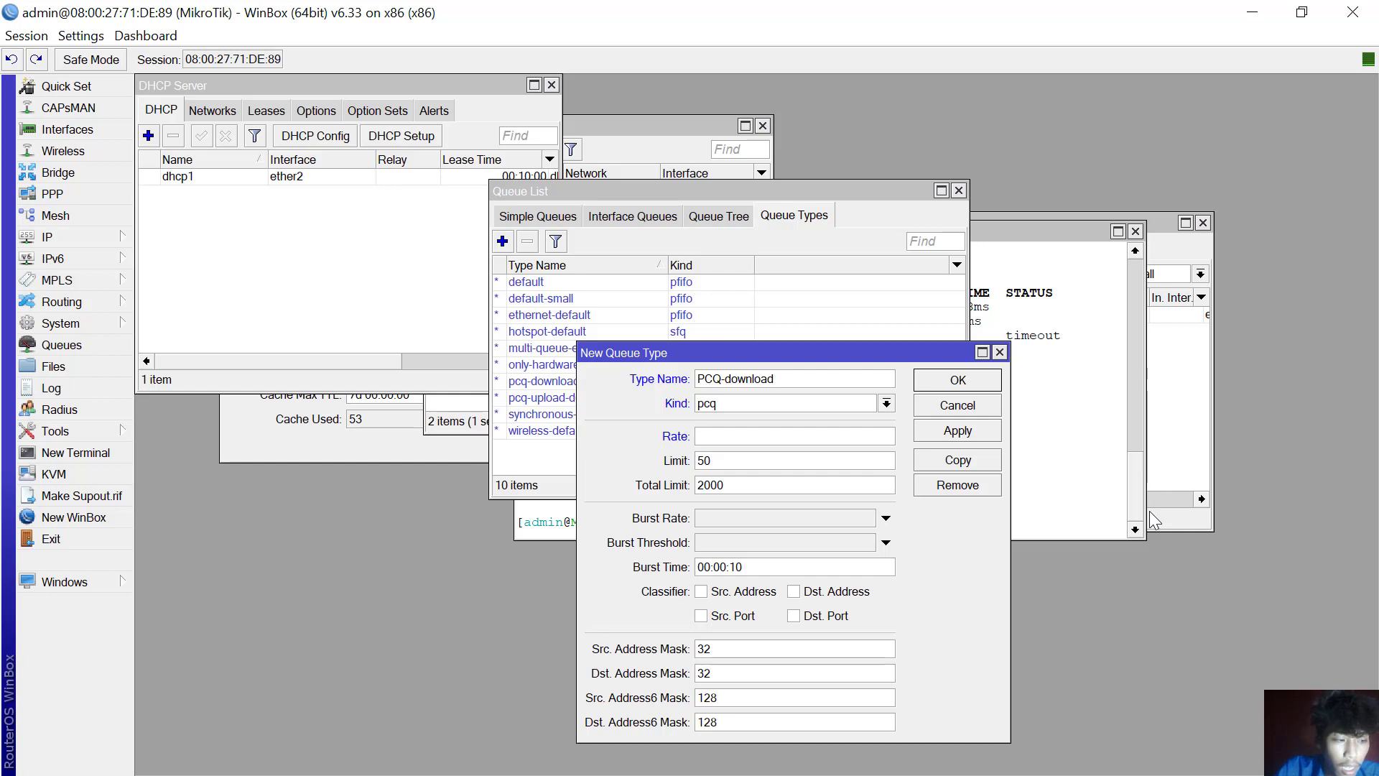
pyautogui.write('3')
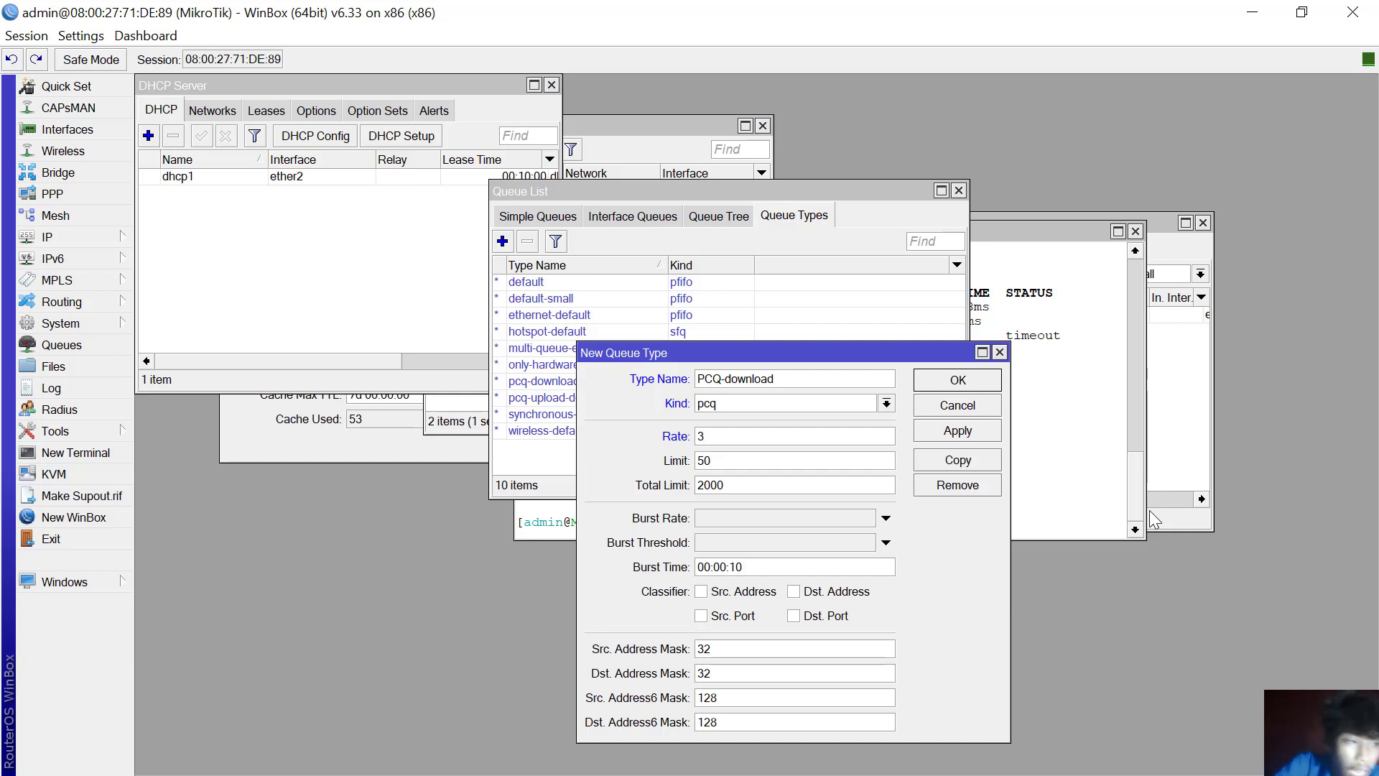
pyautogui.write('m')
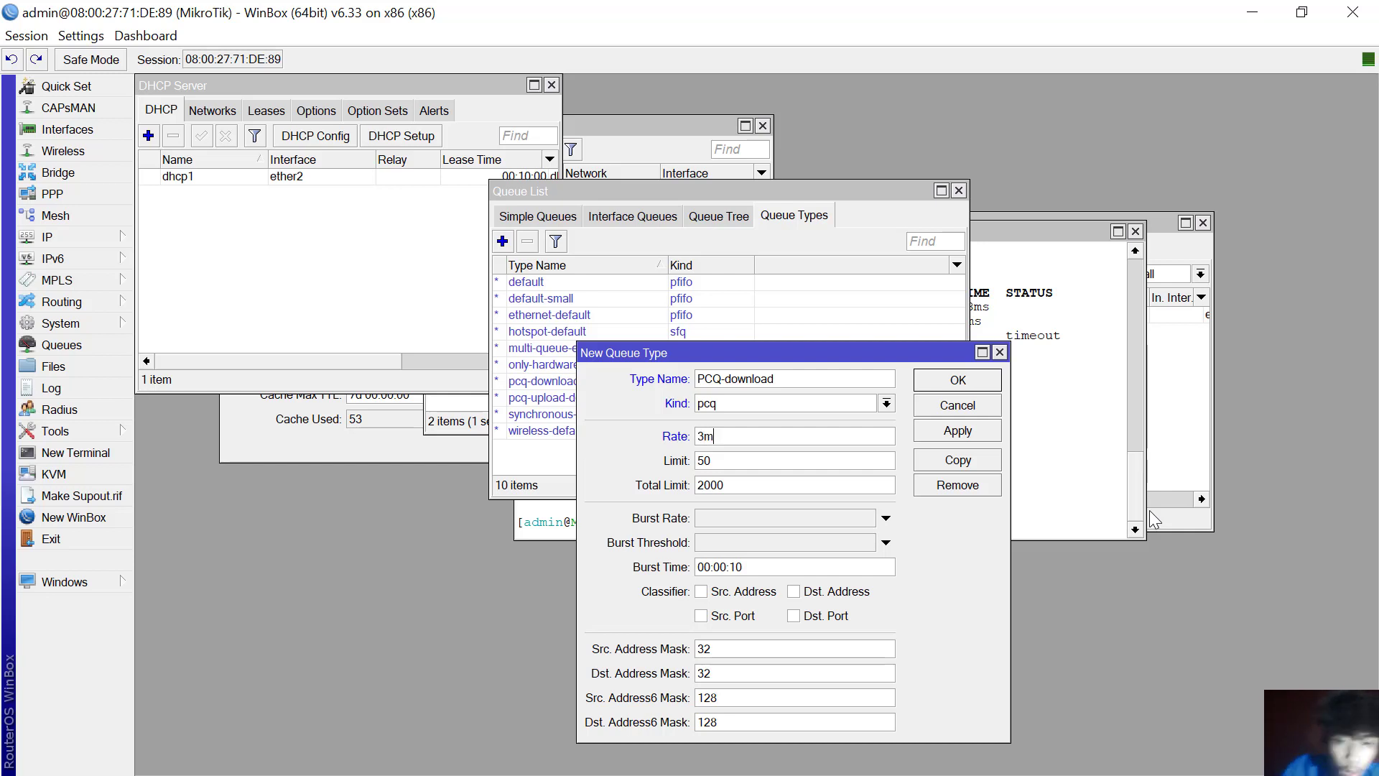
pyautogui.write('s')
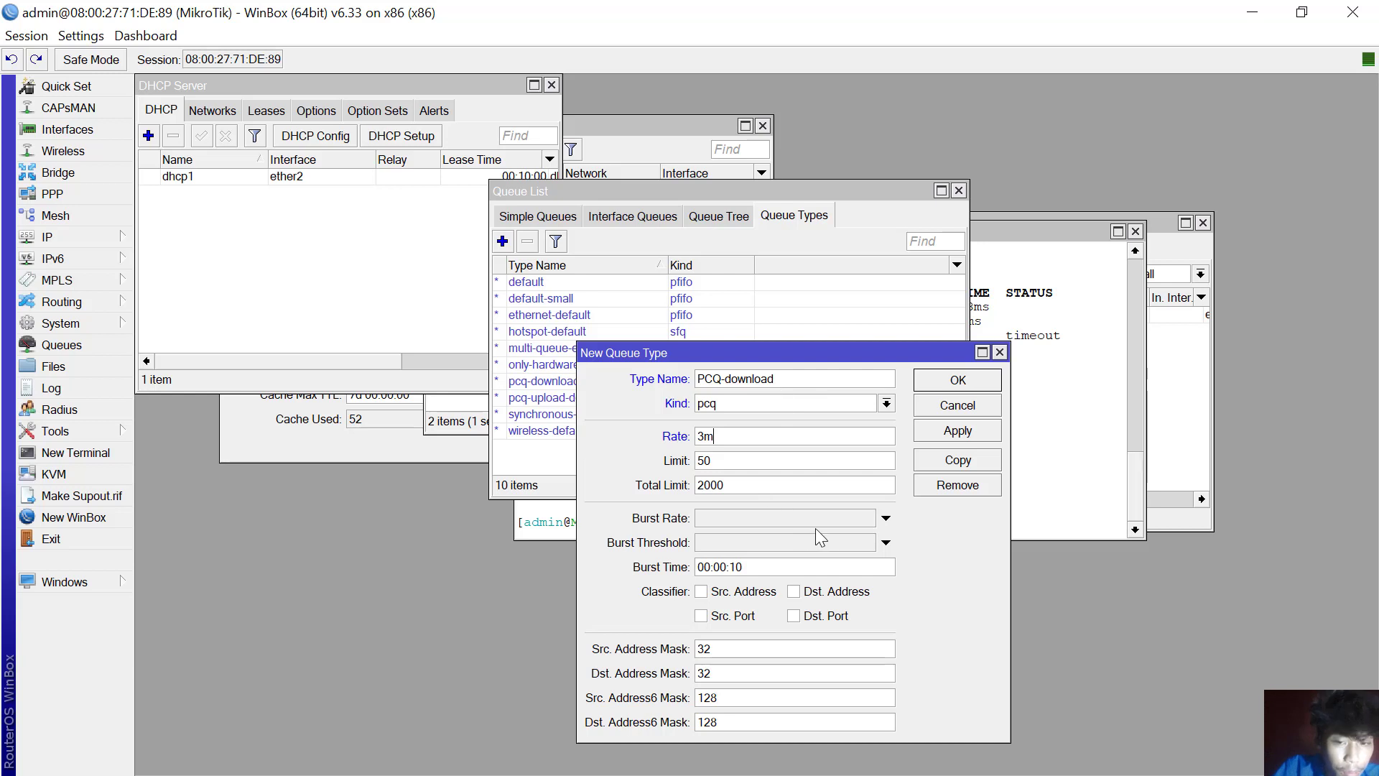
pyautogui.click(794, 592)
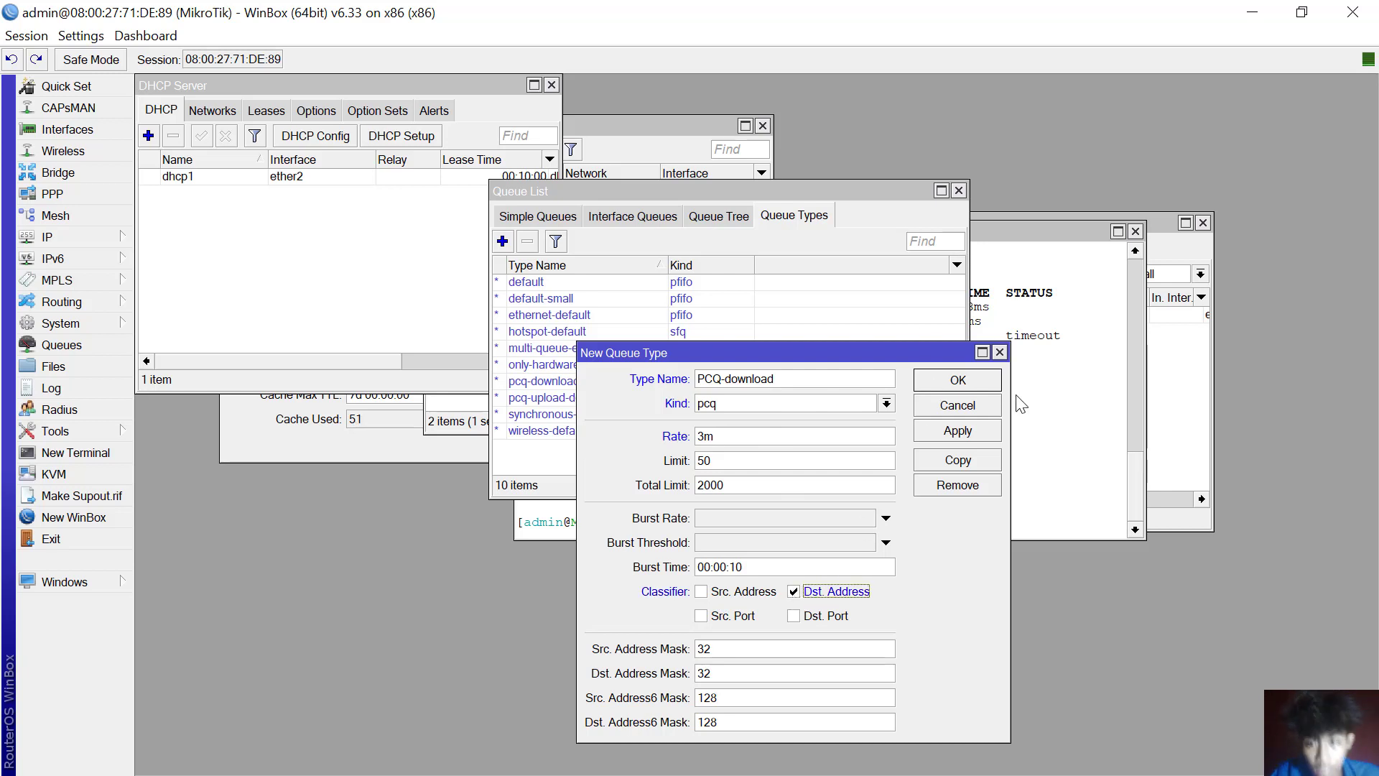
pyautogui.click(977, 380)
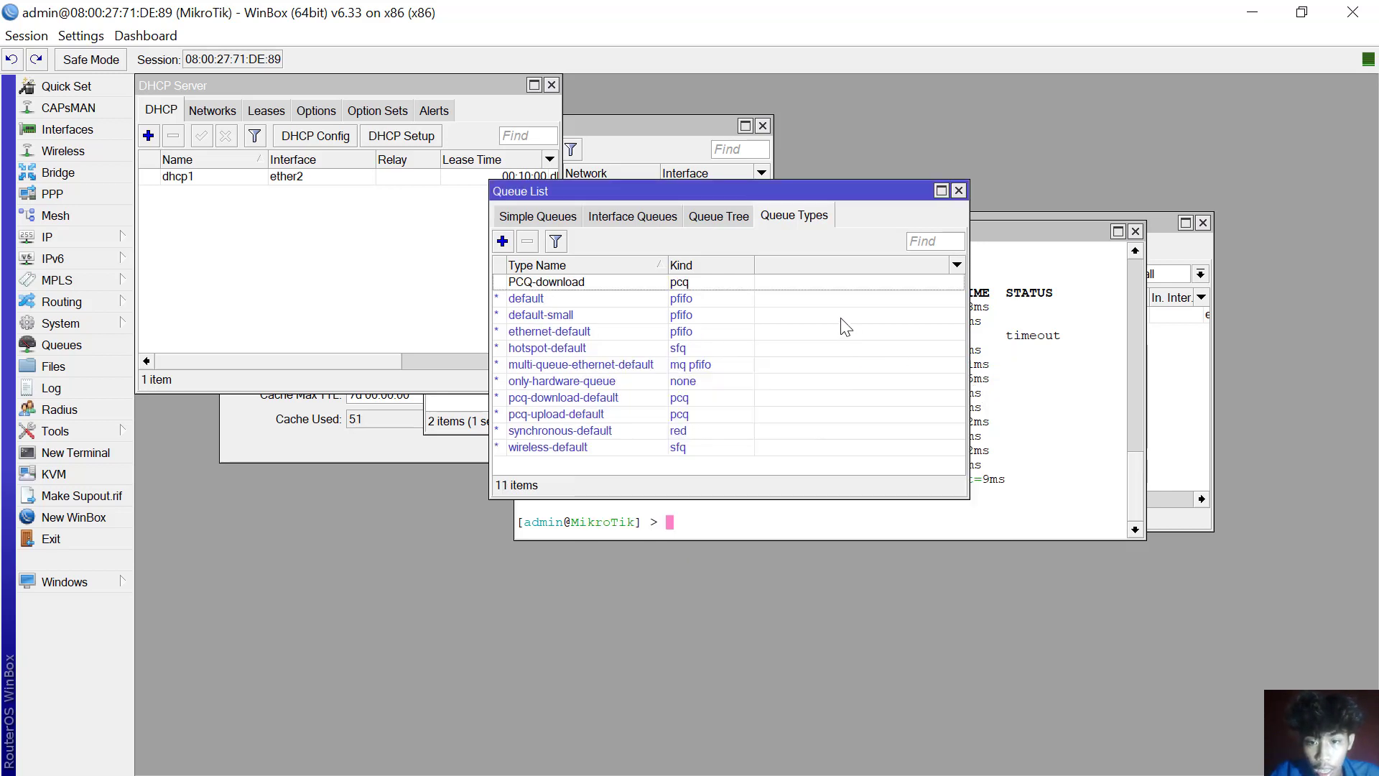
# Copy the PCQ-download queue type and name the copy PCQ-upload.
pyautogui.doubleClick(809, 281)
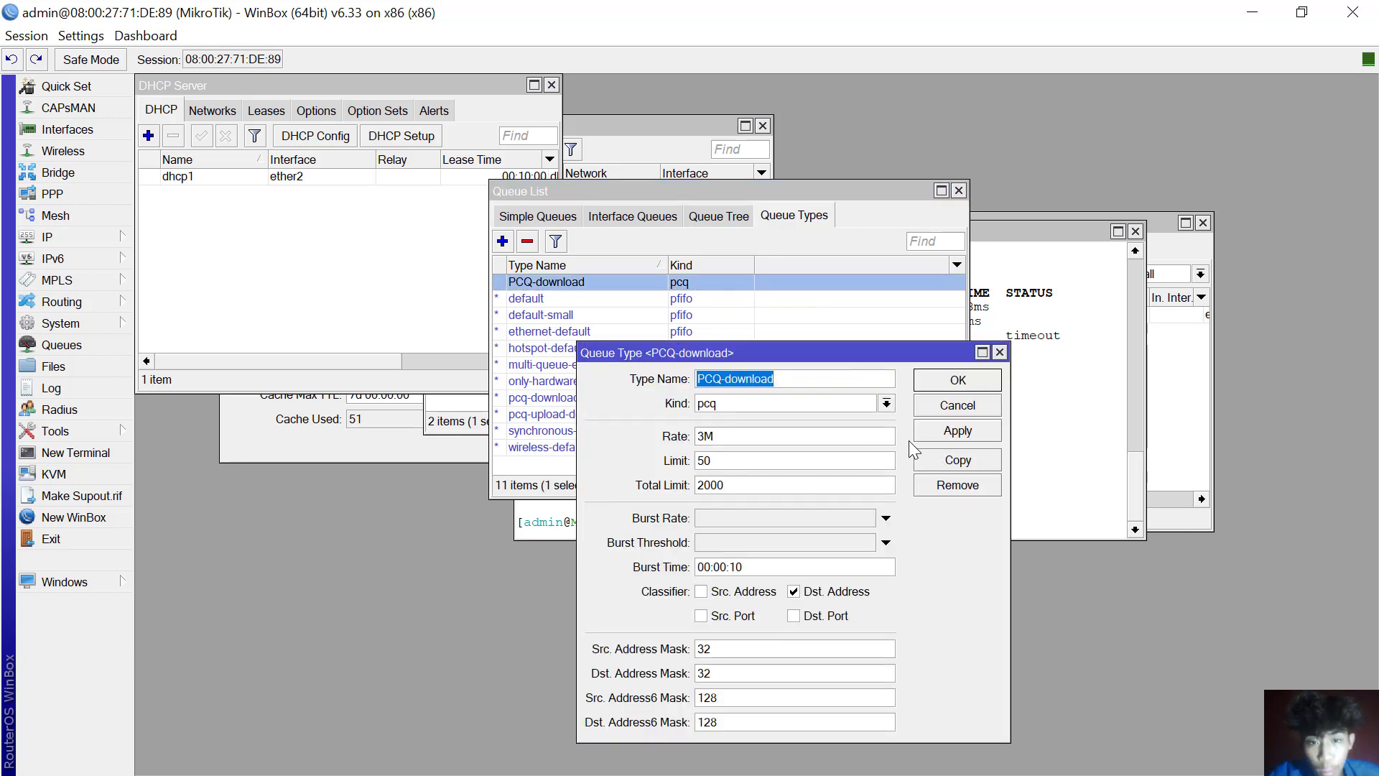
pyautogui.click(959, 463)
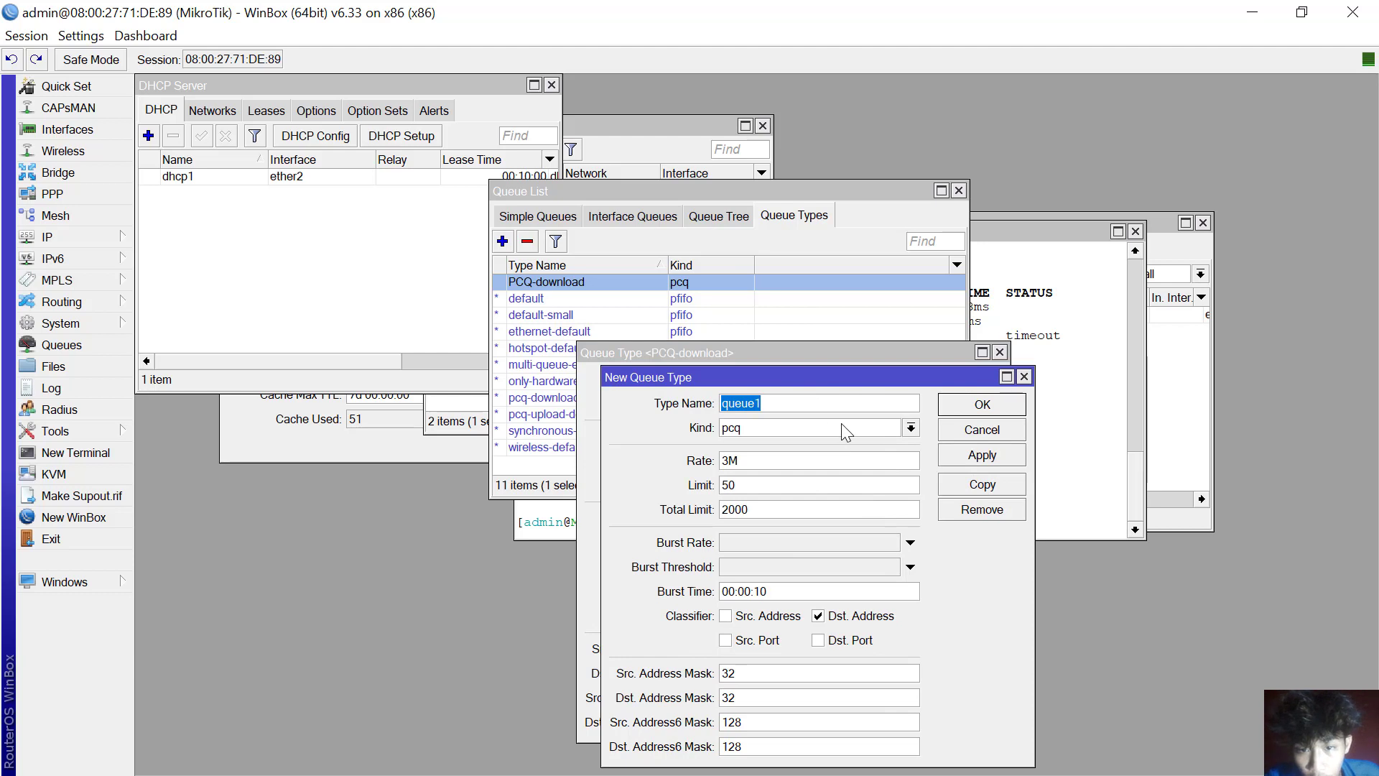
pyautogui.write('PCQ')
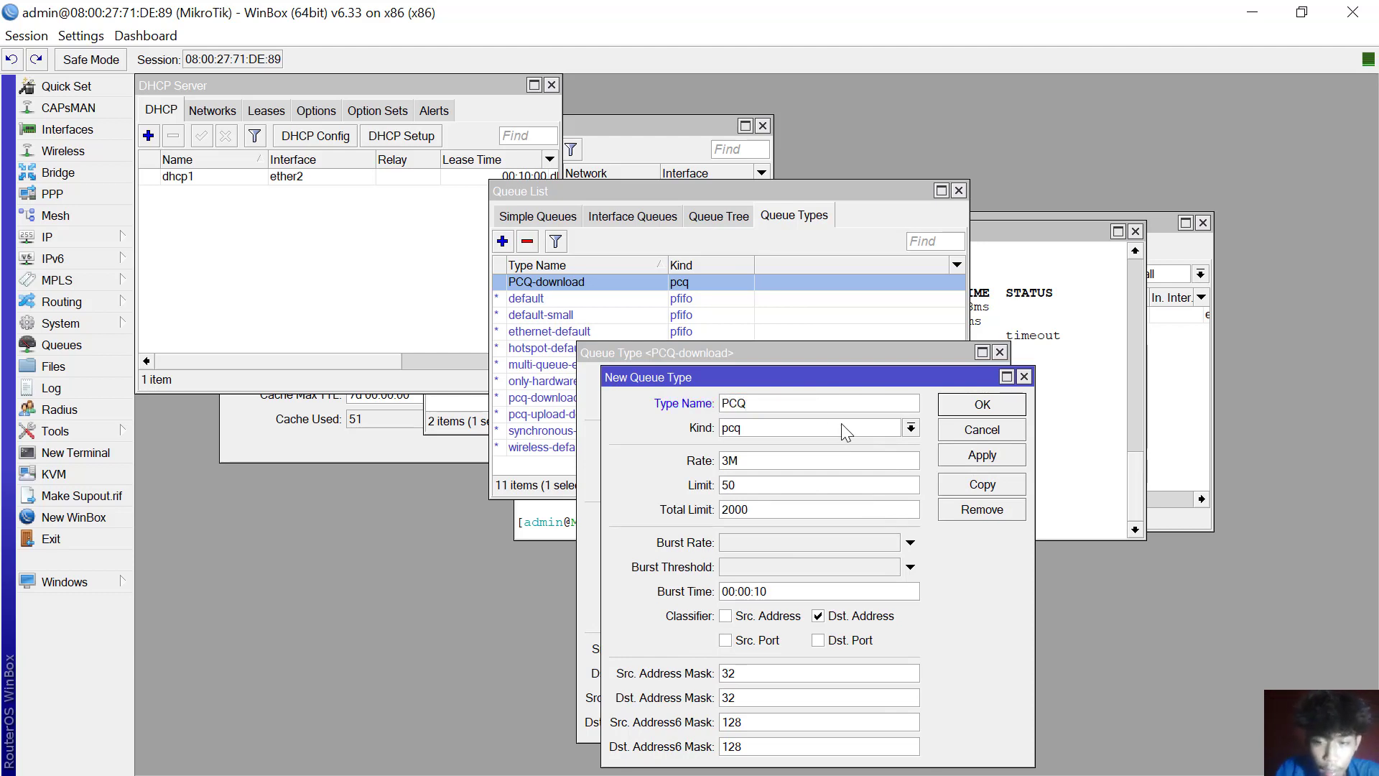
pyautogui.write('-upload')
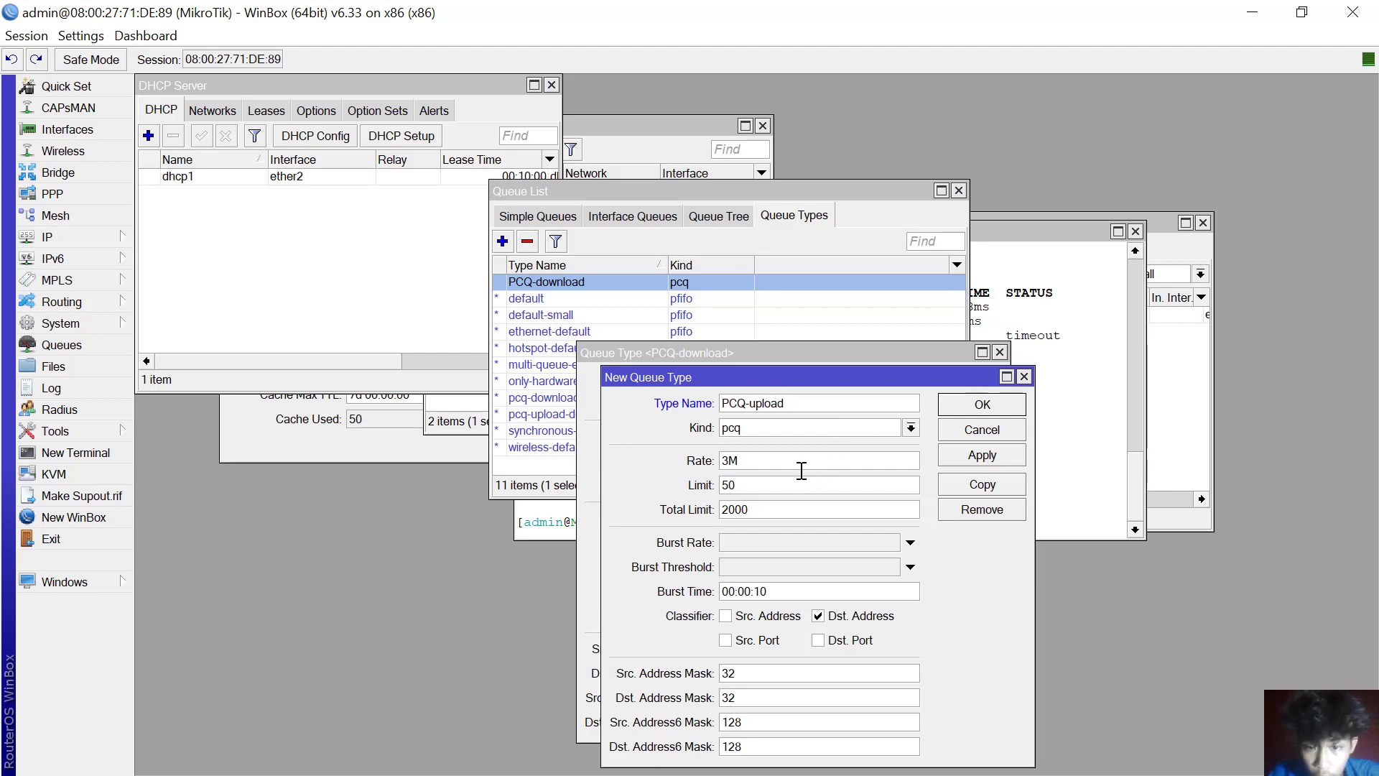
# Enter 3m as the rate of the PCQ-upload queue type.
pyautogui.press('BackSpace')
pyautogui.press('BackSpace')
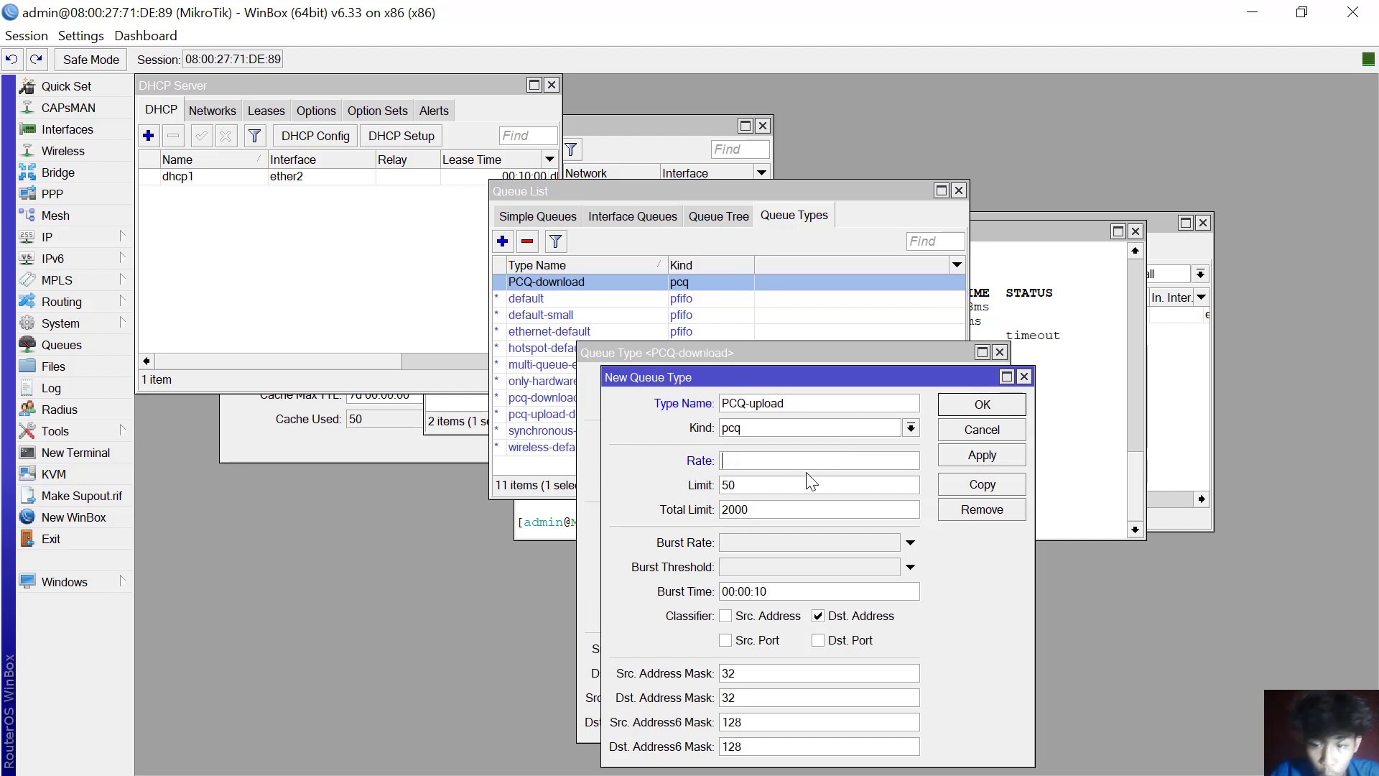
pyautogui.write('2m')
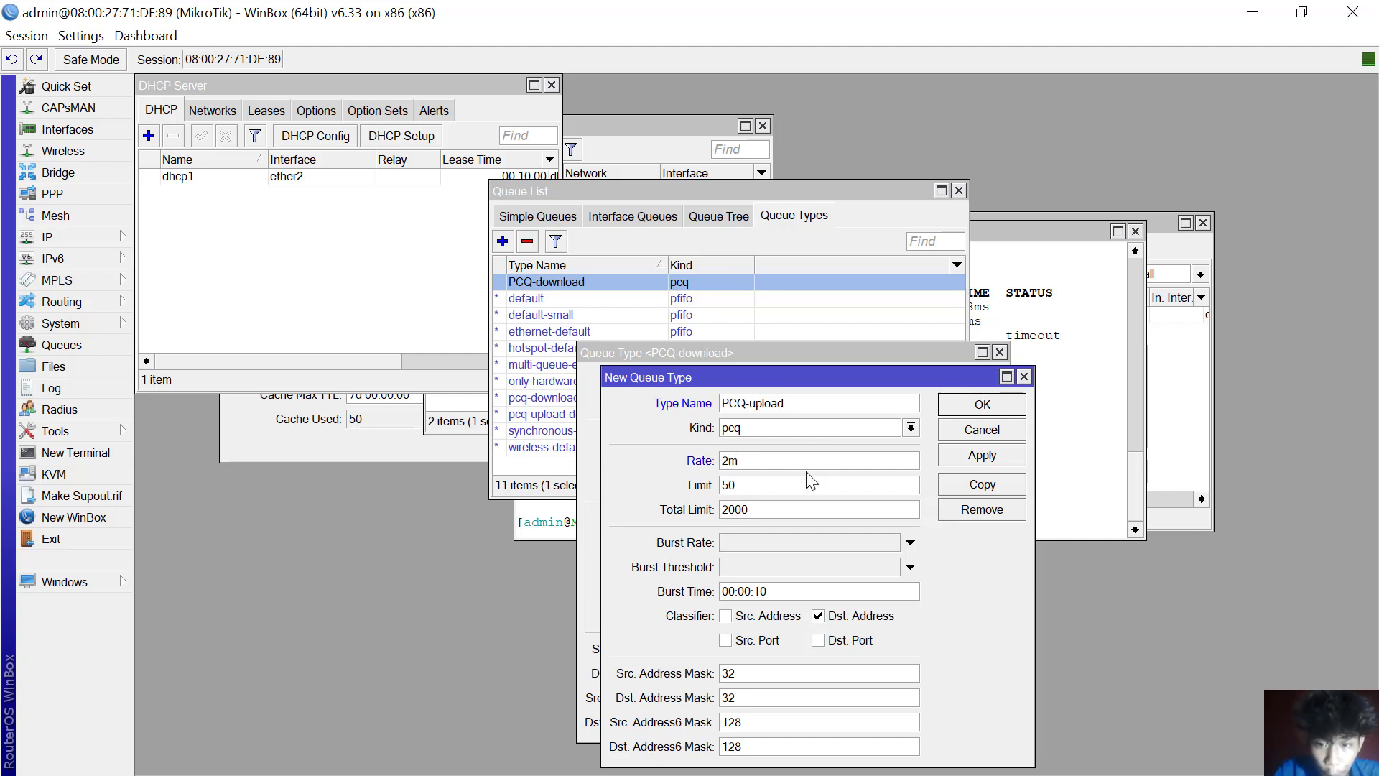
pyautogui.press('BackSpace')
pyautogui.press('BackSpace')
pyautogui.write('3')
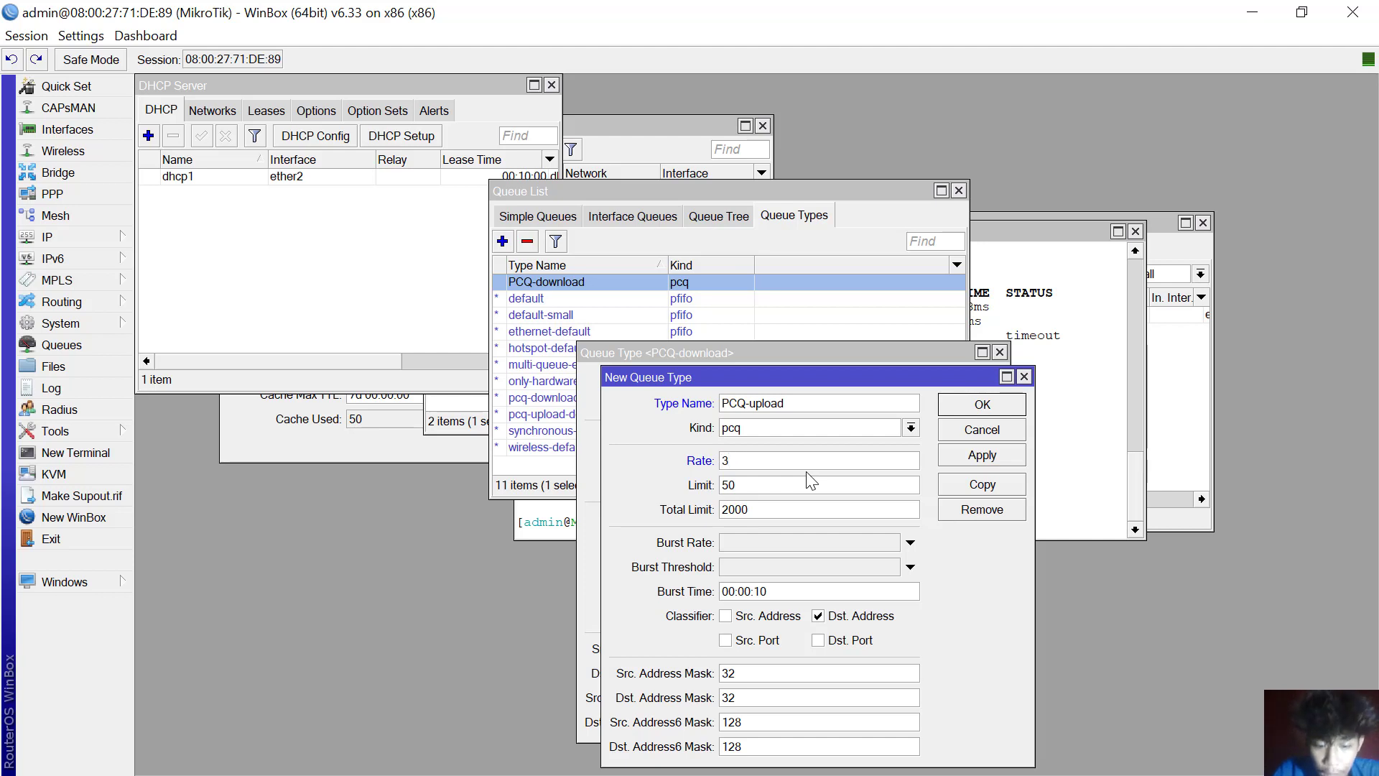
pyautogui.write('m')
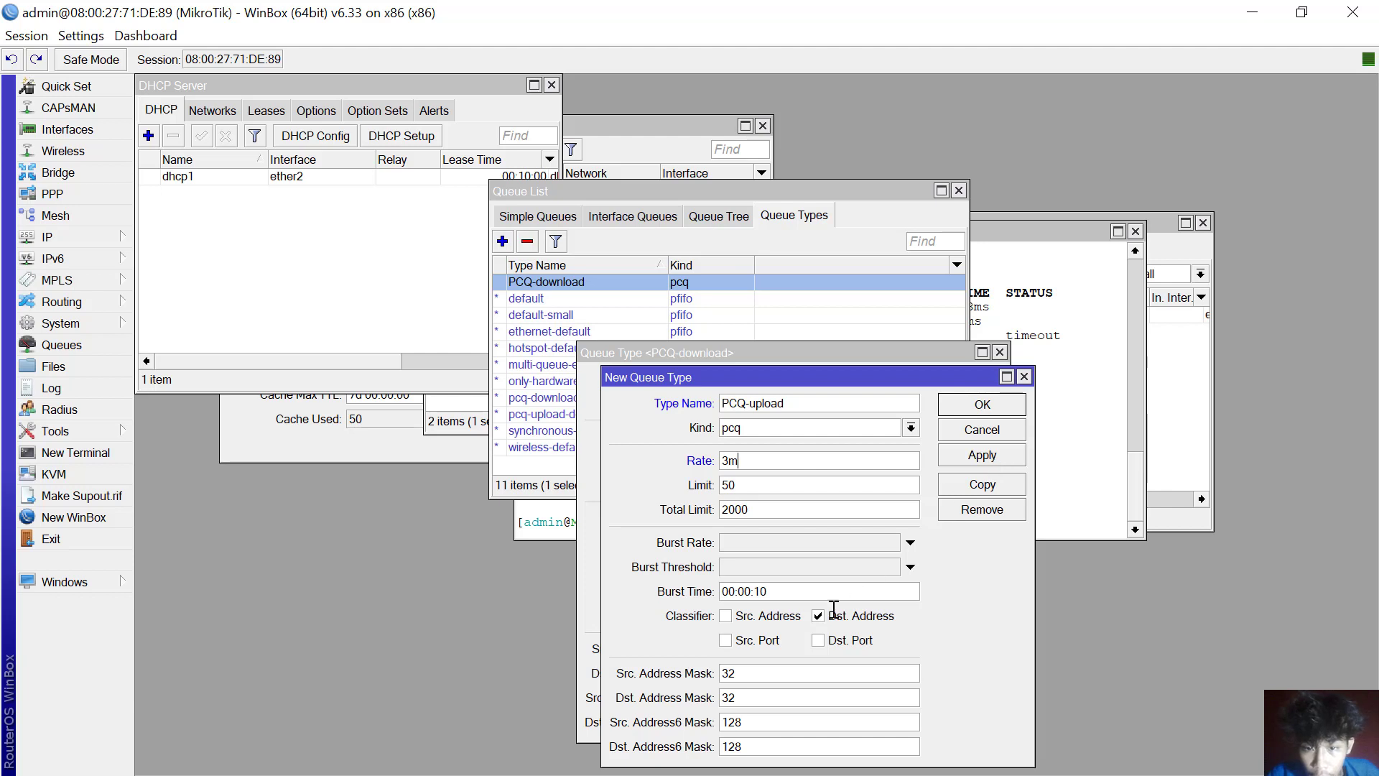
# Set the PCQ-upload classifier to Src. Address, save the queue type, and close the PCQ-download settings.
pyautogui.click(732, 622)
pyautogui.click(818, 618)
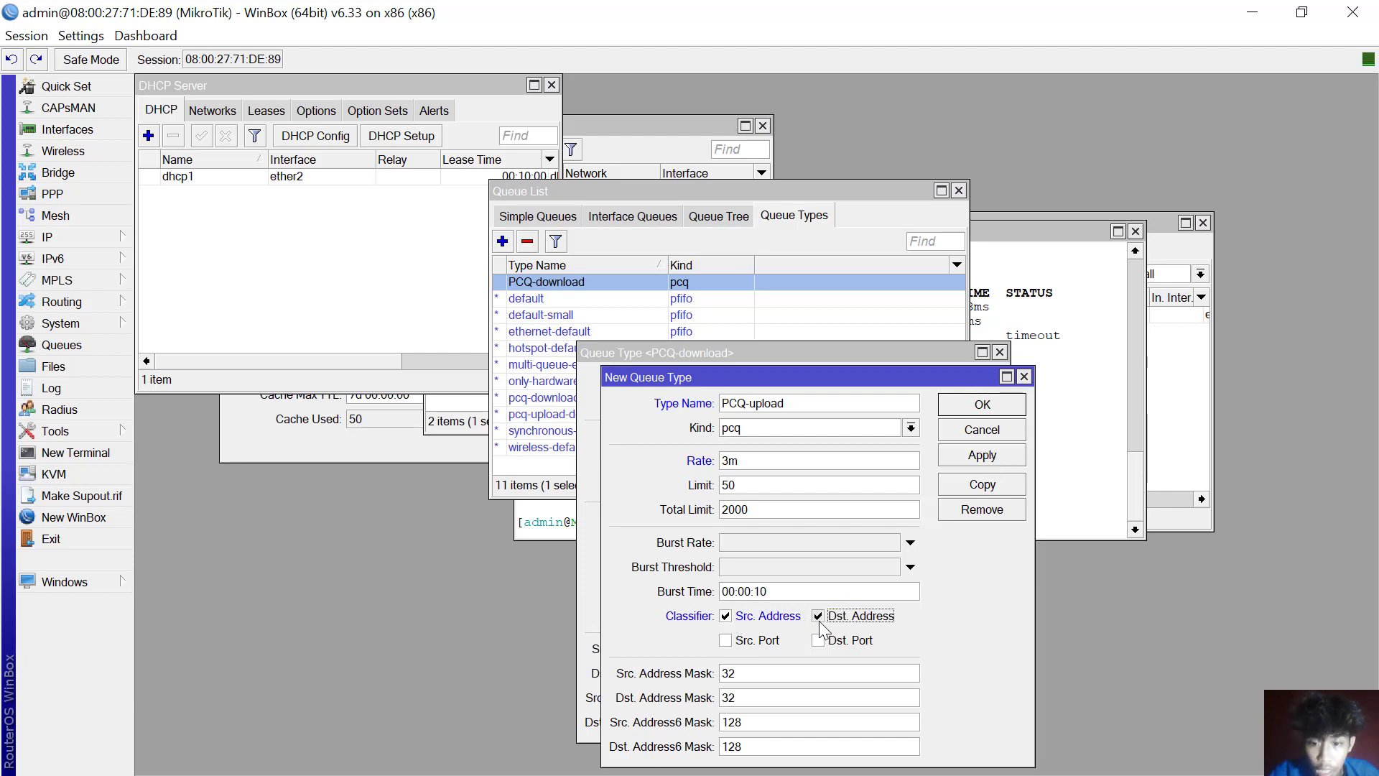
pyautogui.click(985, 461)
pyautogui.click(983, 405)
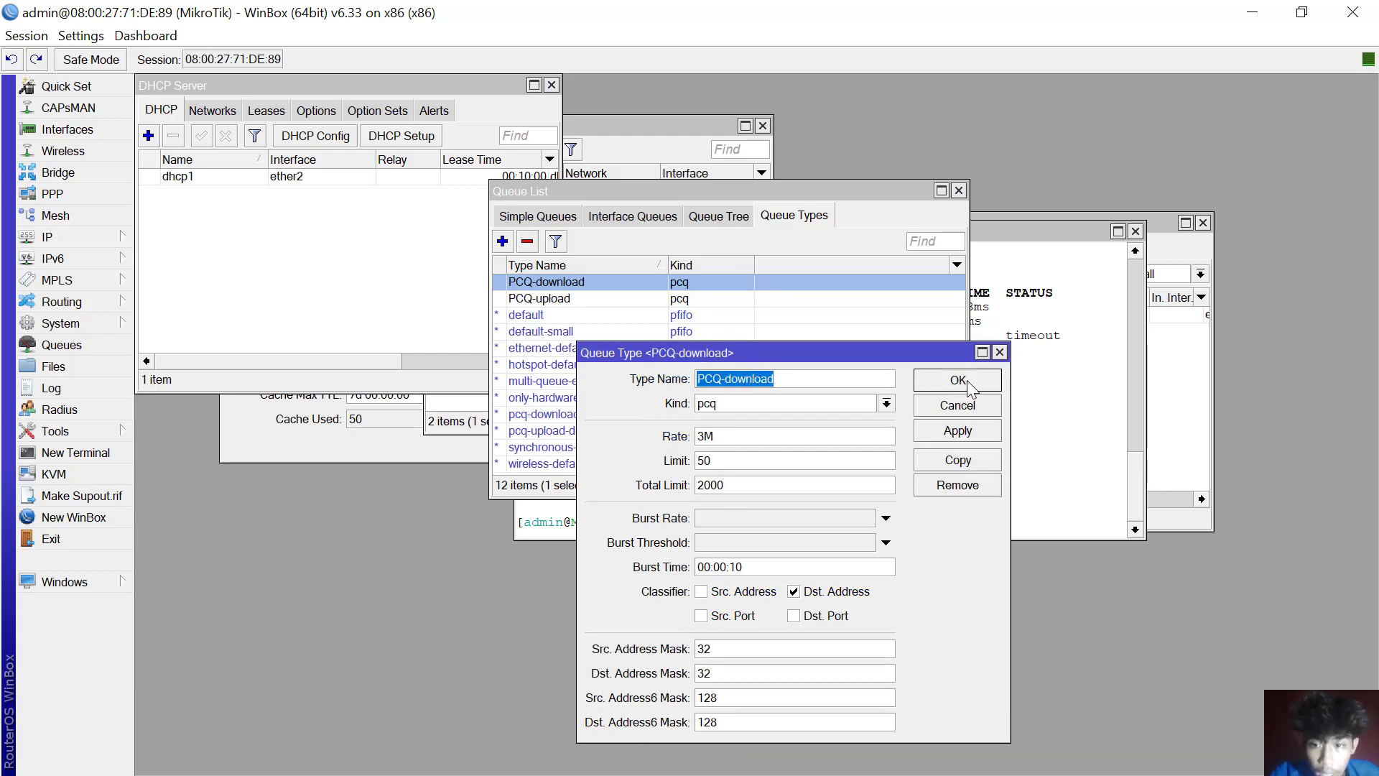
pyautogui.click(958, 381)
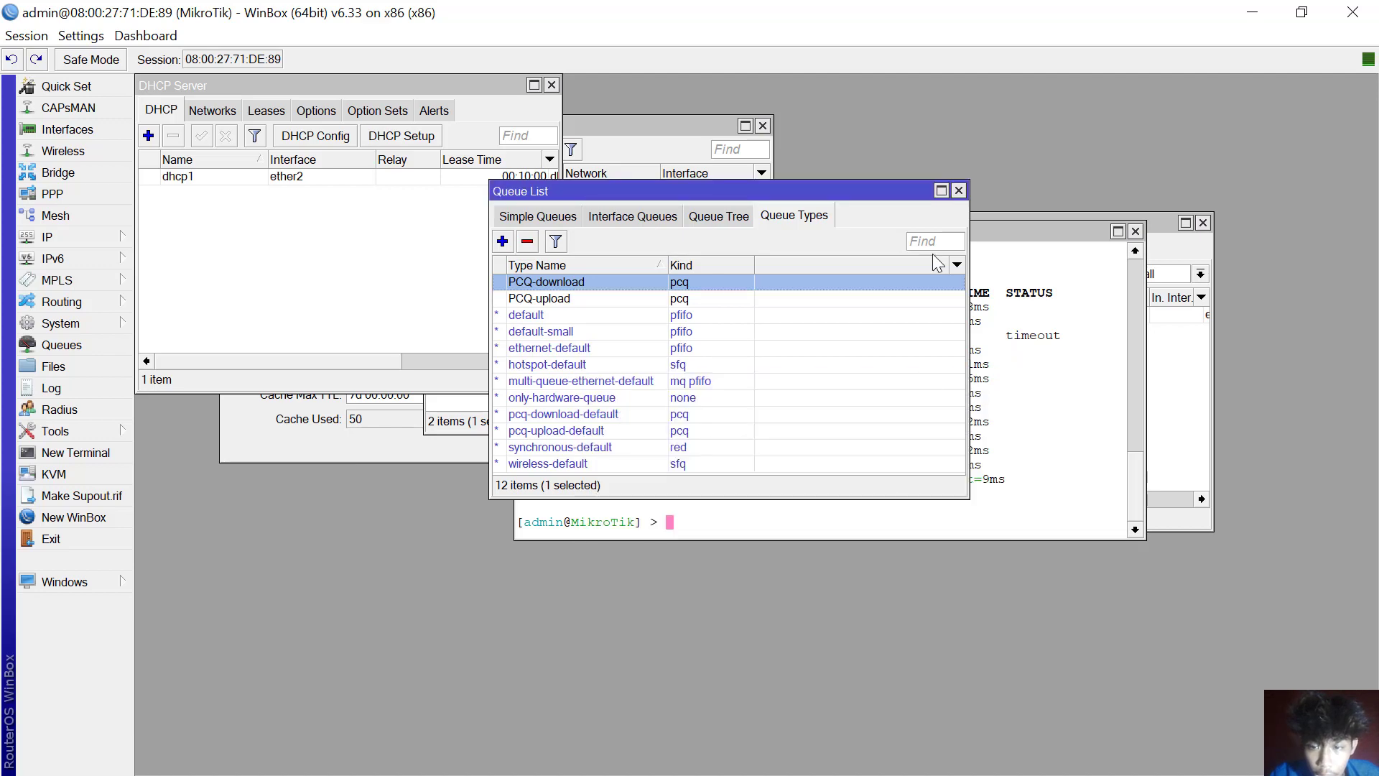
# Move the Queue List clear of the DHCP Server window and show its simple queues.
pyautogui.moveTo(886, 196); pyautogui.dragTo(953, 283)
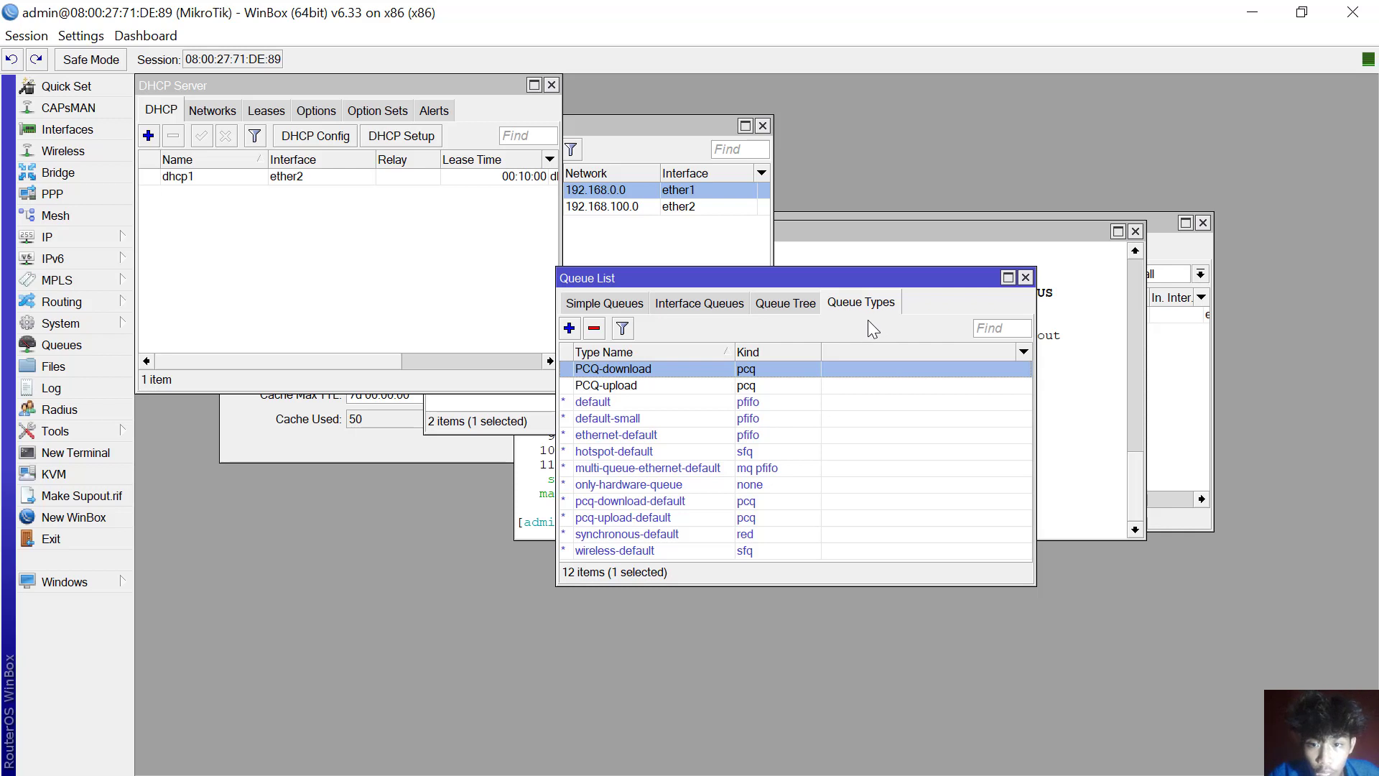
pyautogui.click(612, 304)
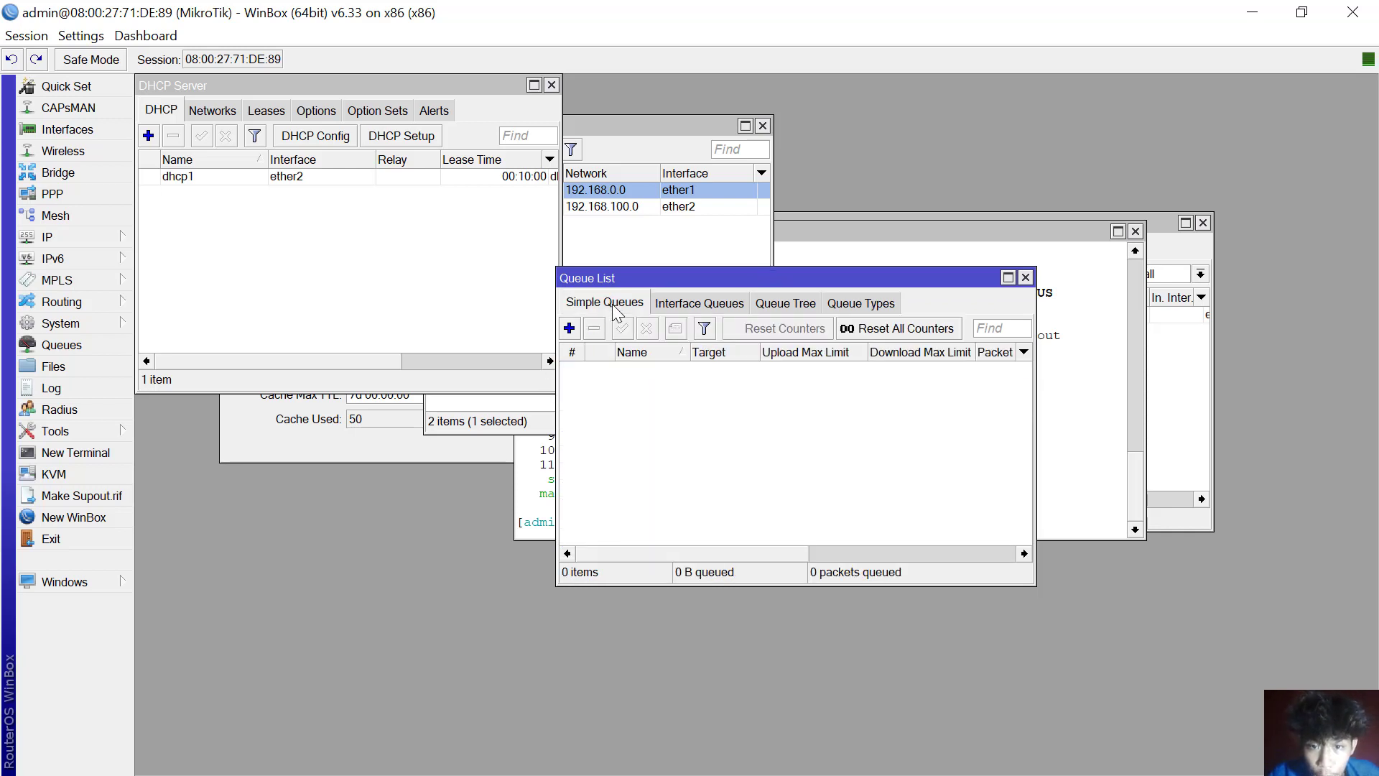
# Create a new simple queue and name it Limitasi Bandwidth PCQ.
pyautogui.click(568, 329)
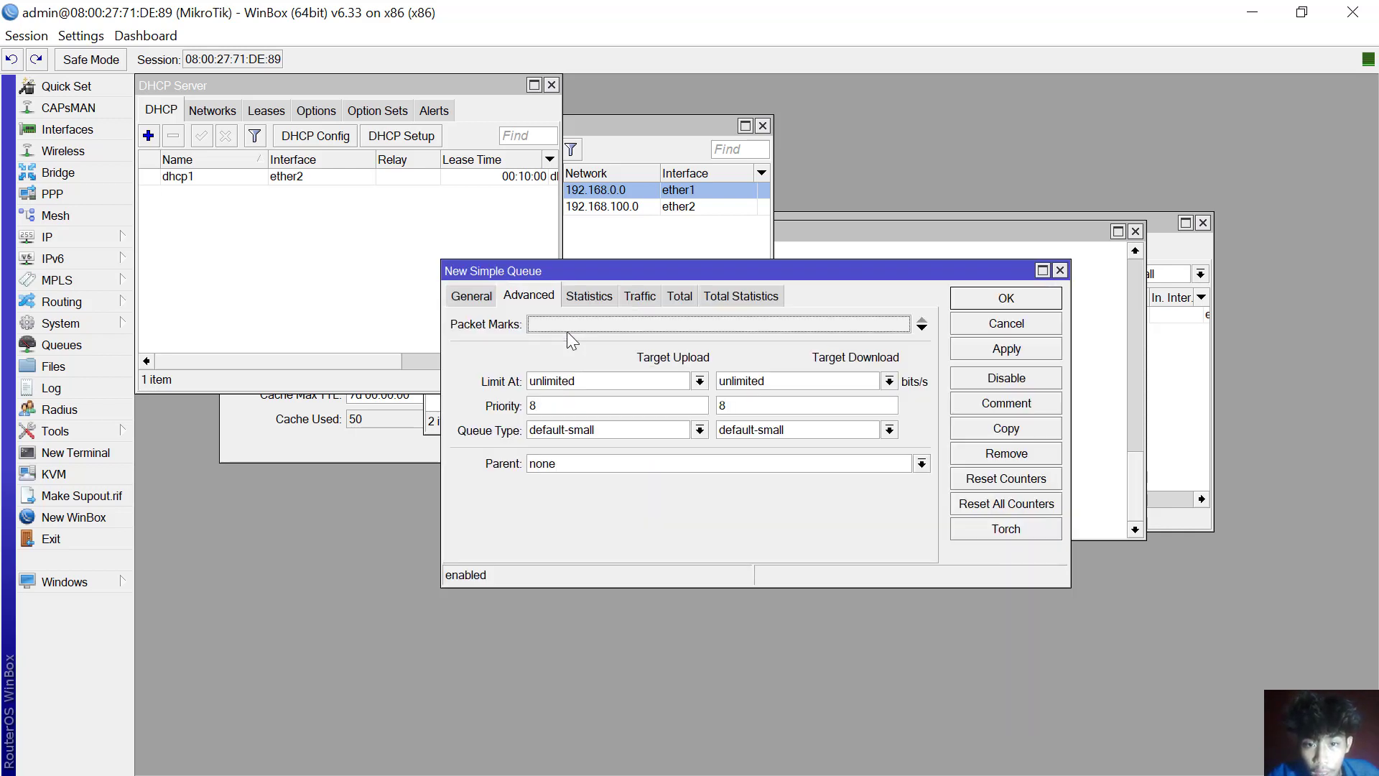
pyautogui.click(475, 300)
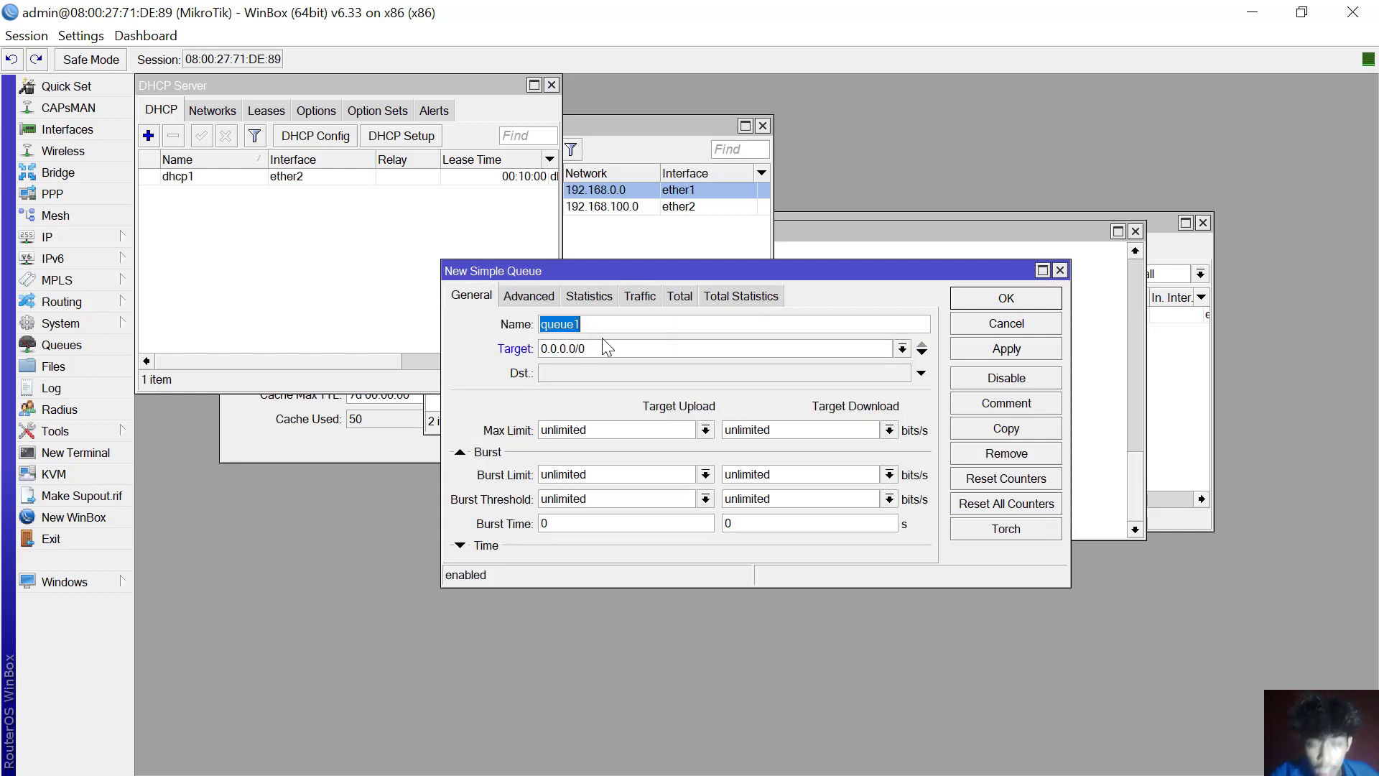
pyautogui.press('BackSpace')
pyautogui.write('L')
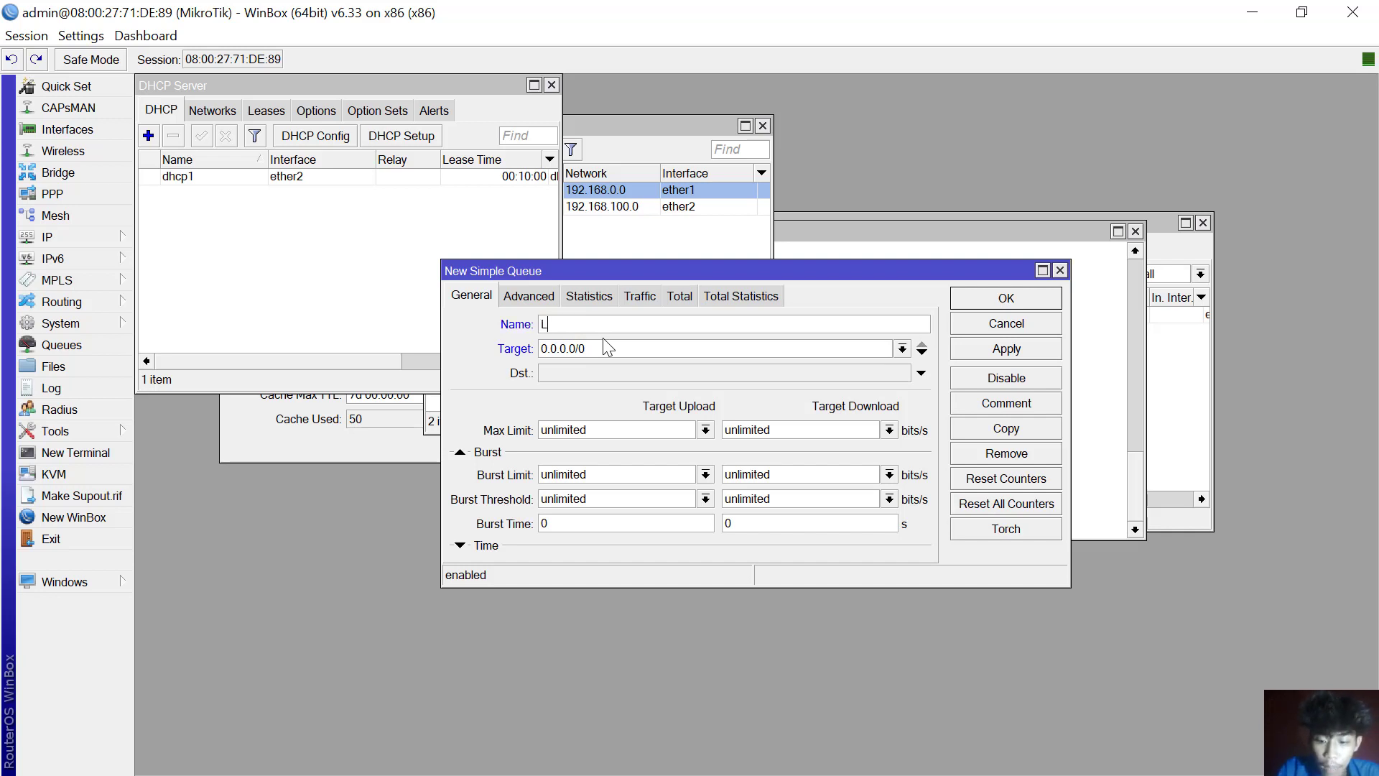
pyautogui.write('imitasi Bandwidth')
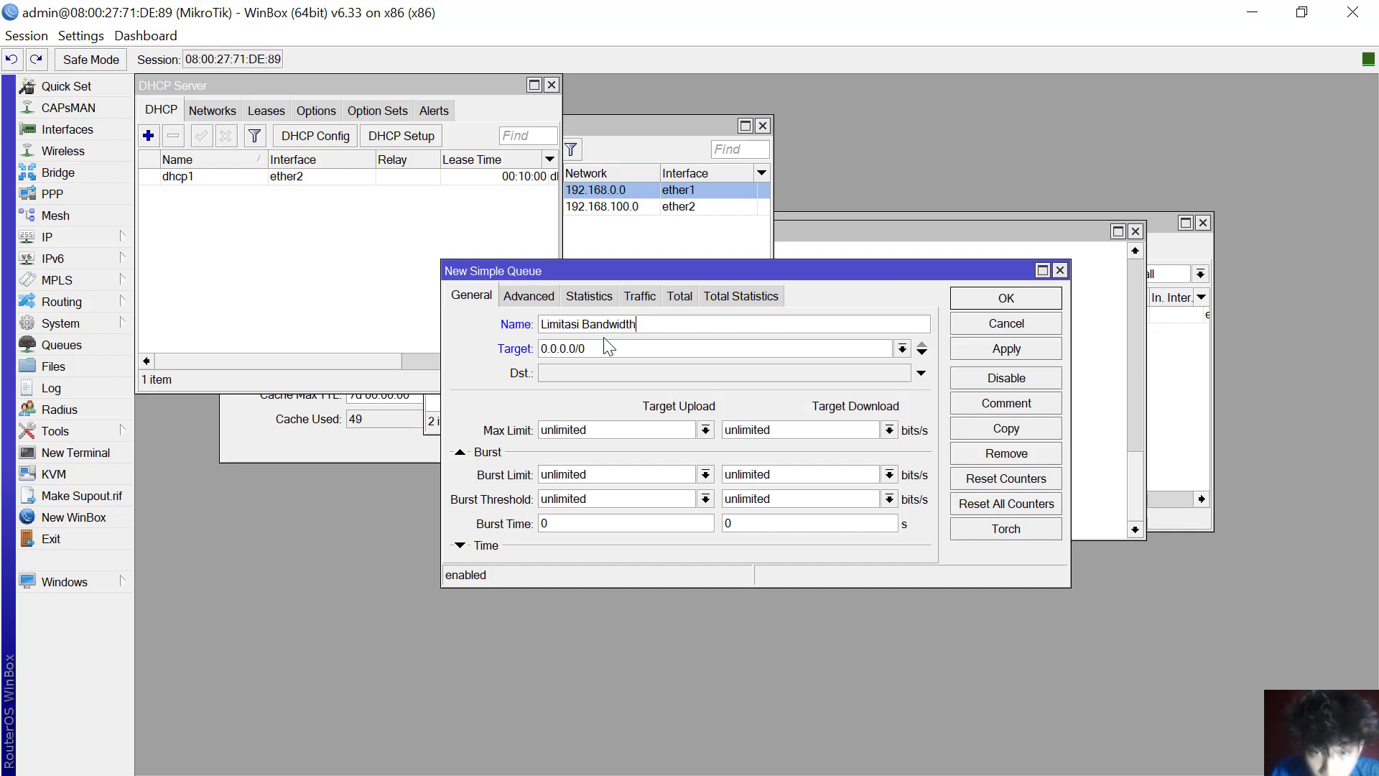
pyautogui.write('PCQ')
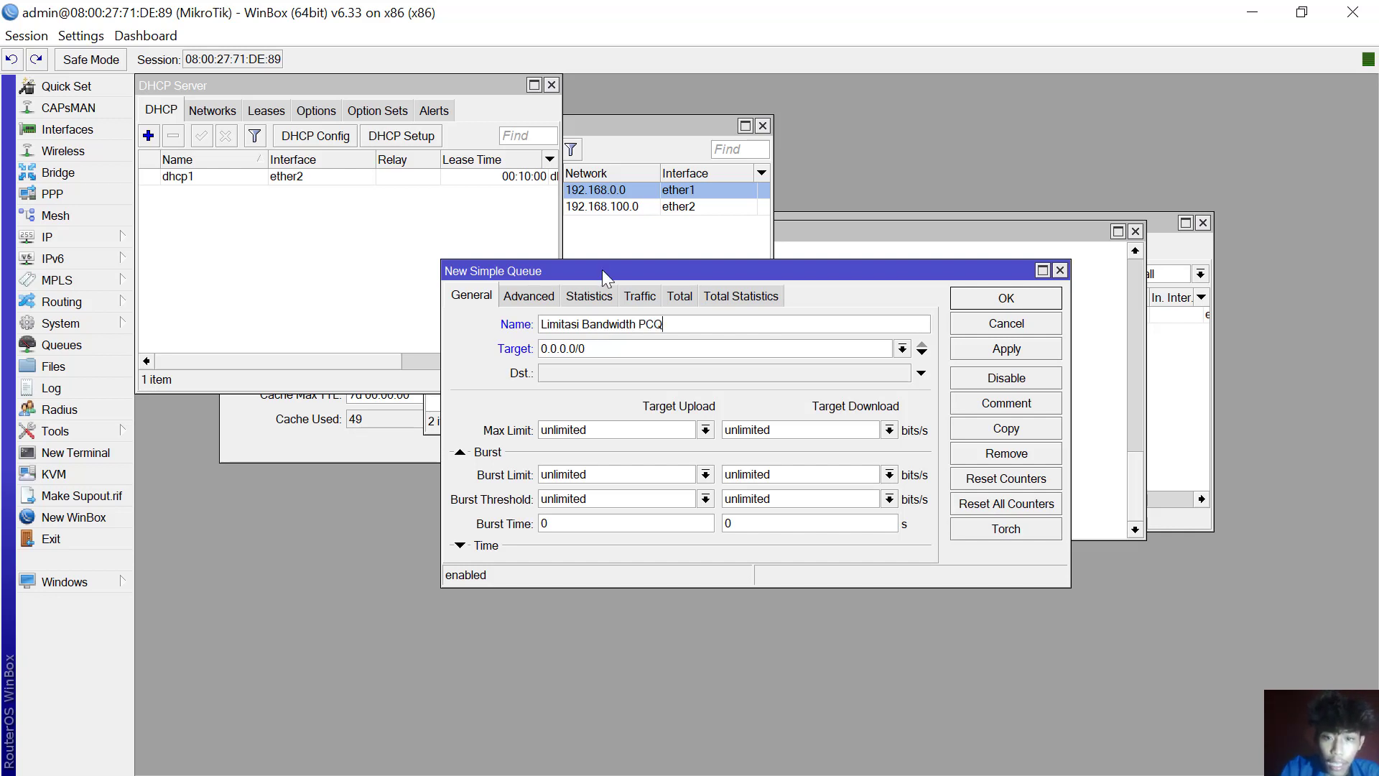
# Look up the ether2 network in the Address List and set the queue's target to 192.168.100.0/24.
pyautogui.click(619, 348)
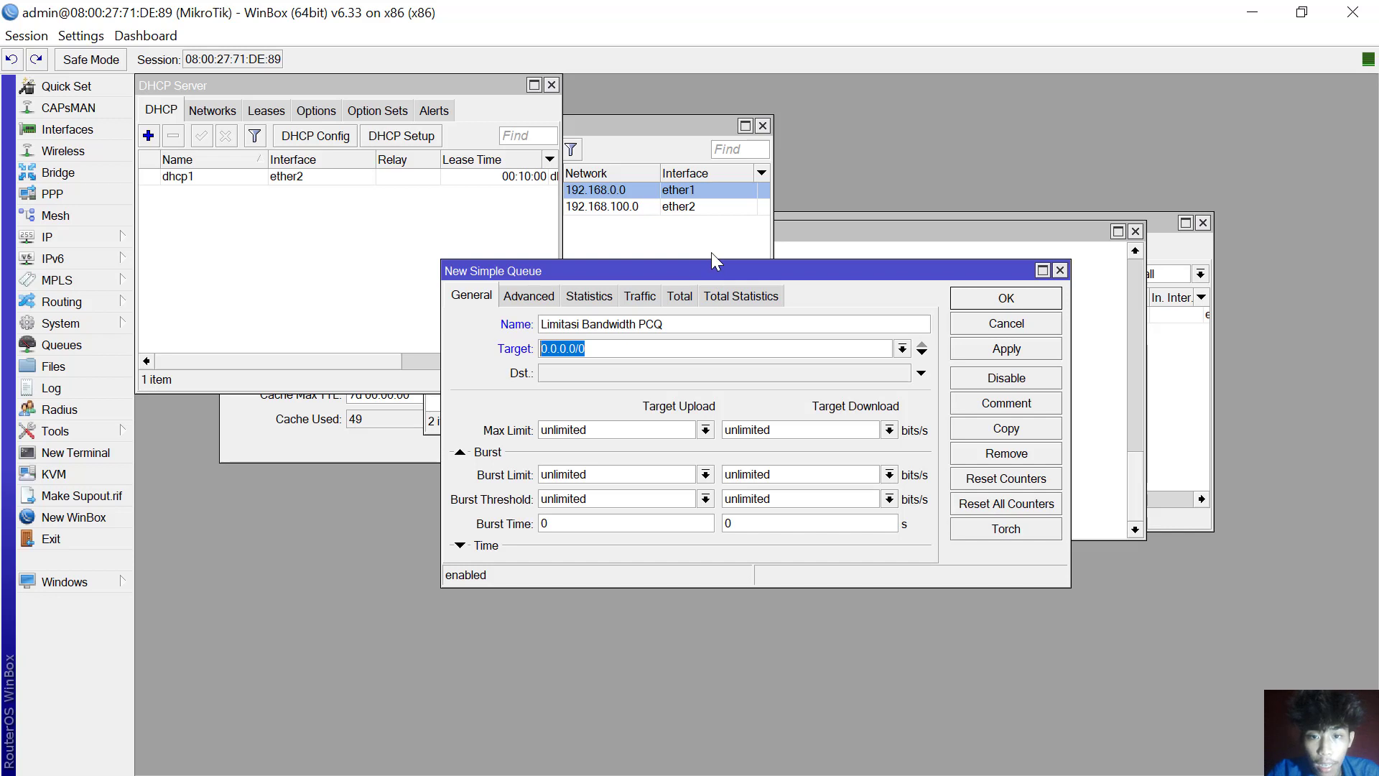
pyautogui.click(680, 231)
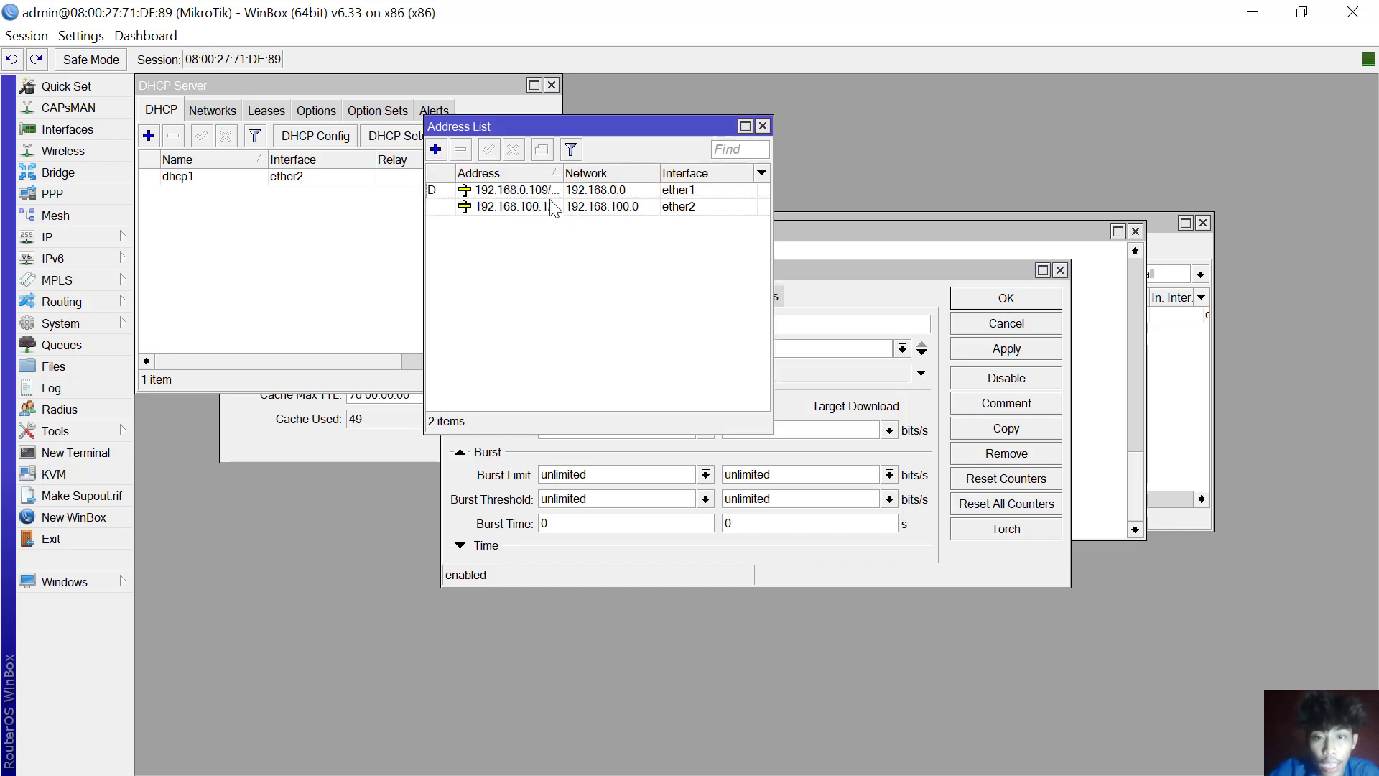
pyautogui.click(551, 206)
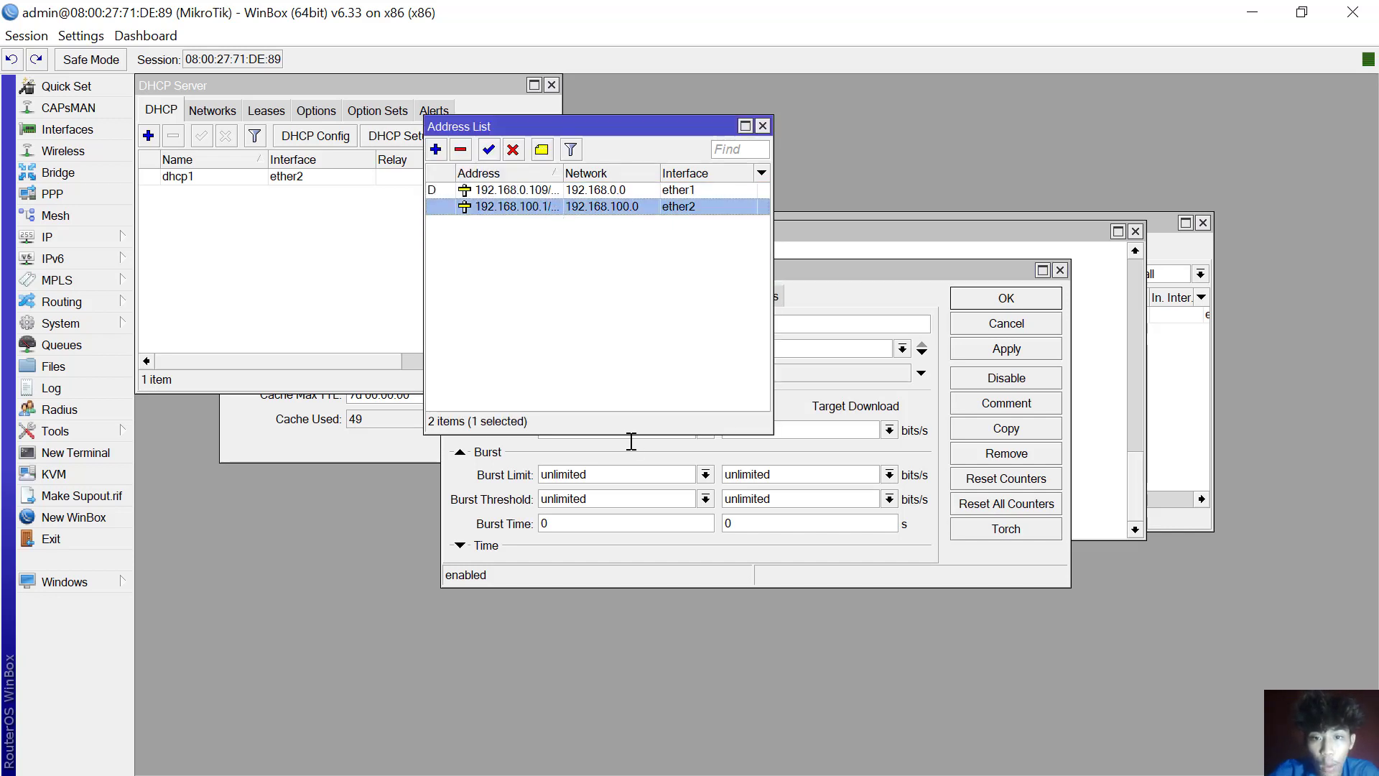
pyautogui.click(649, 551)
pyautogui.moveTo(624, 353); pyautogui.dragTo(512, 343)
pyautogui.press('BackSpace')
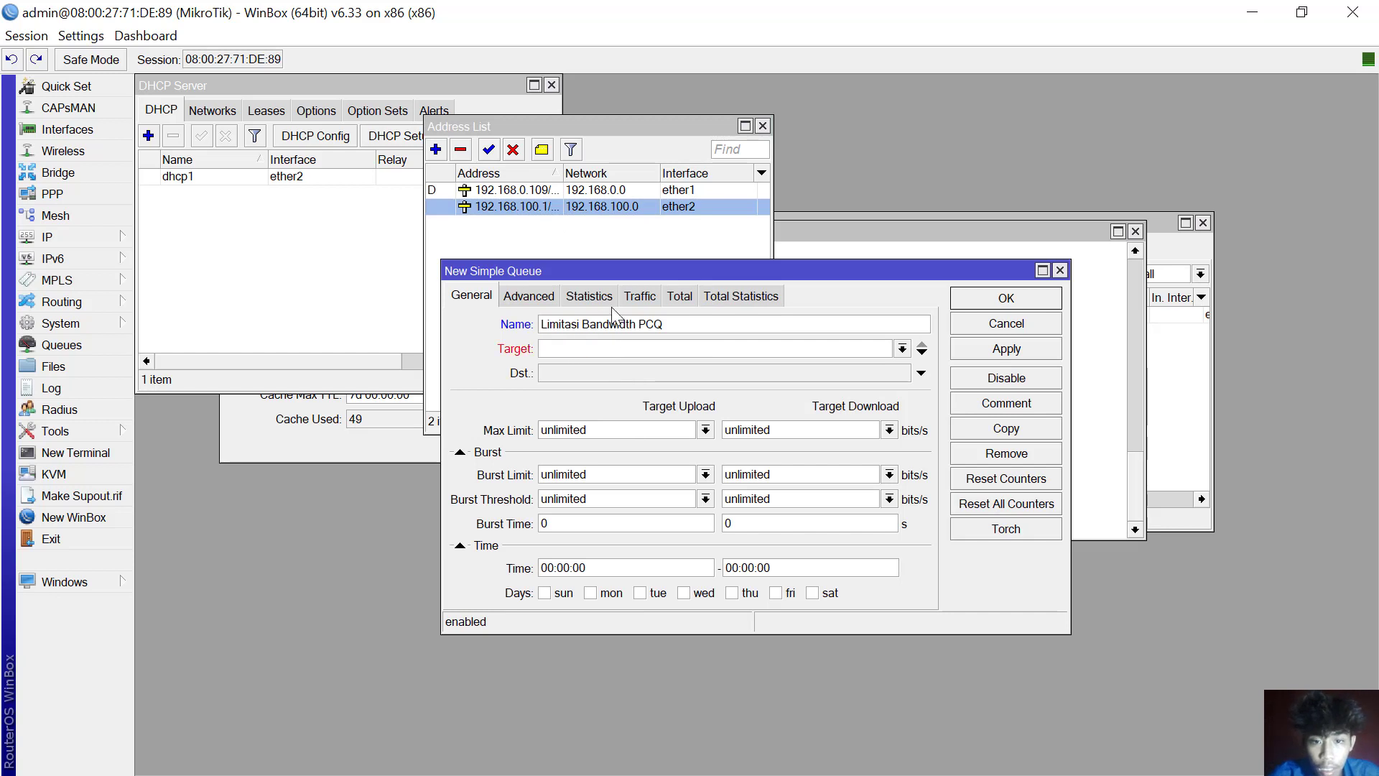
pyautogui.write('192')
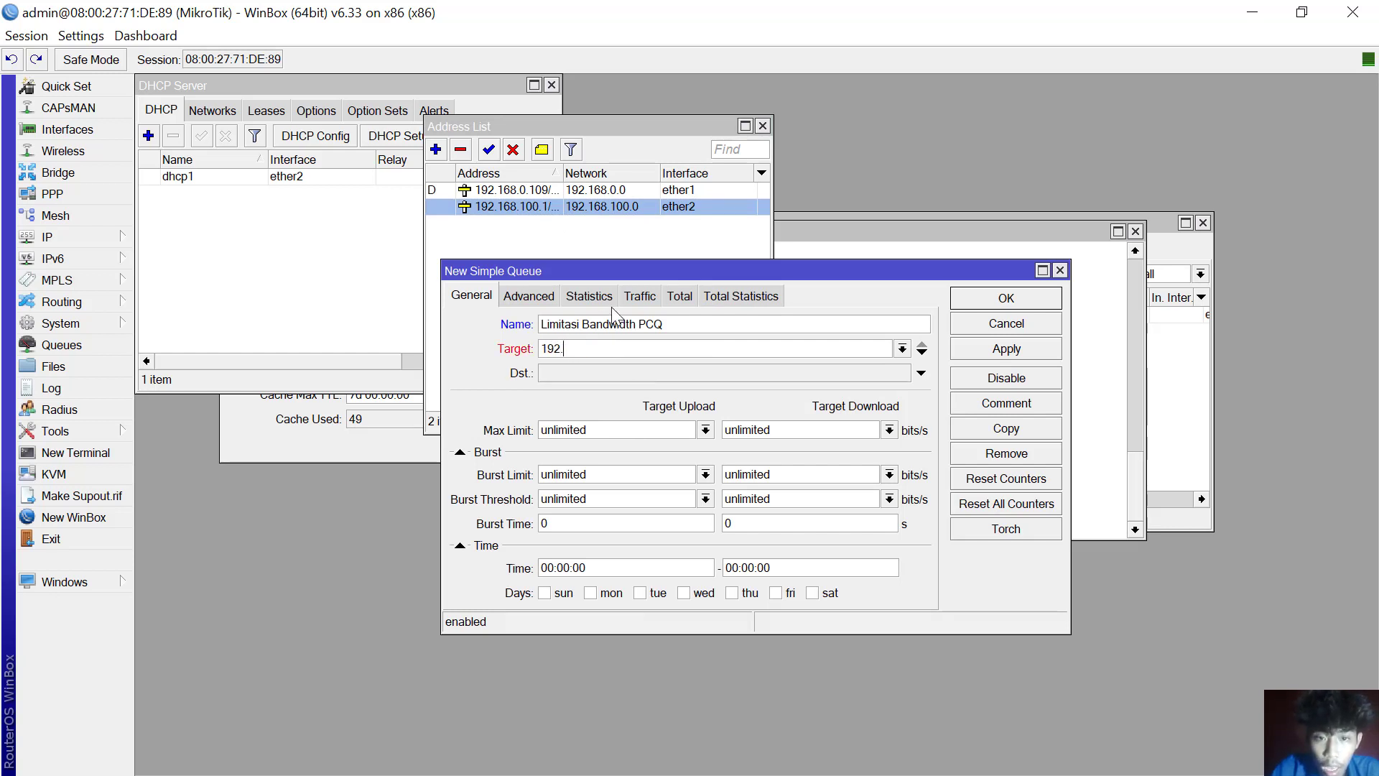
pyautogui.write('.16')
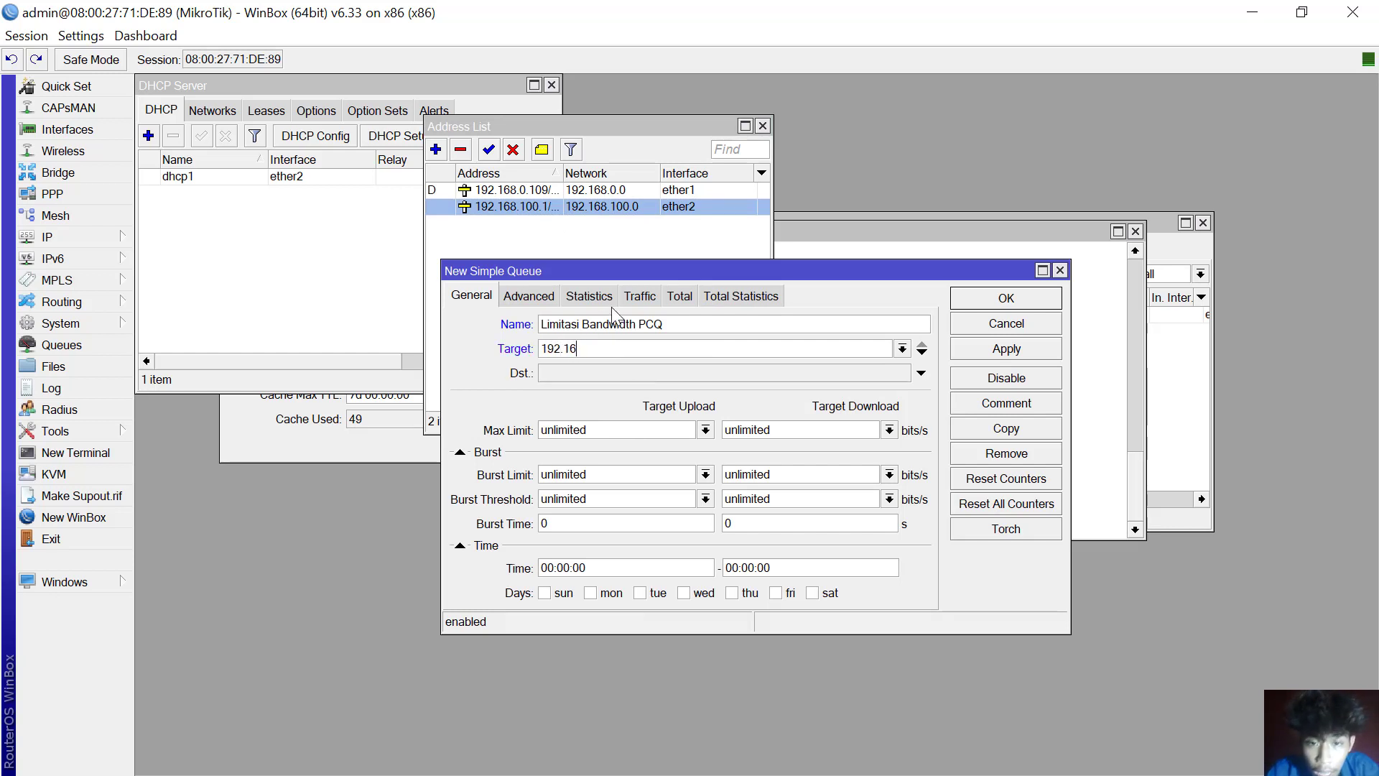
pyautogui.write('8.100.')
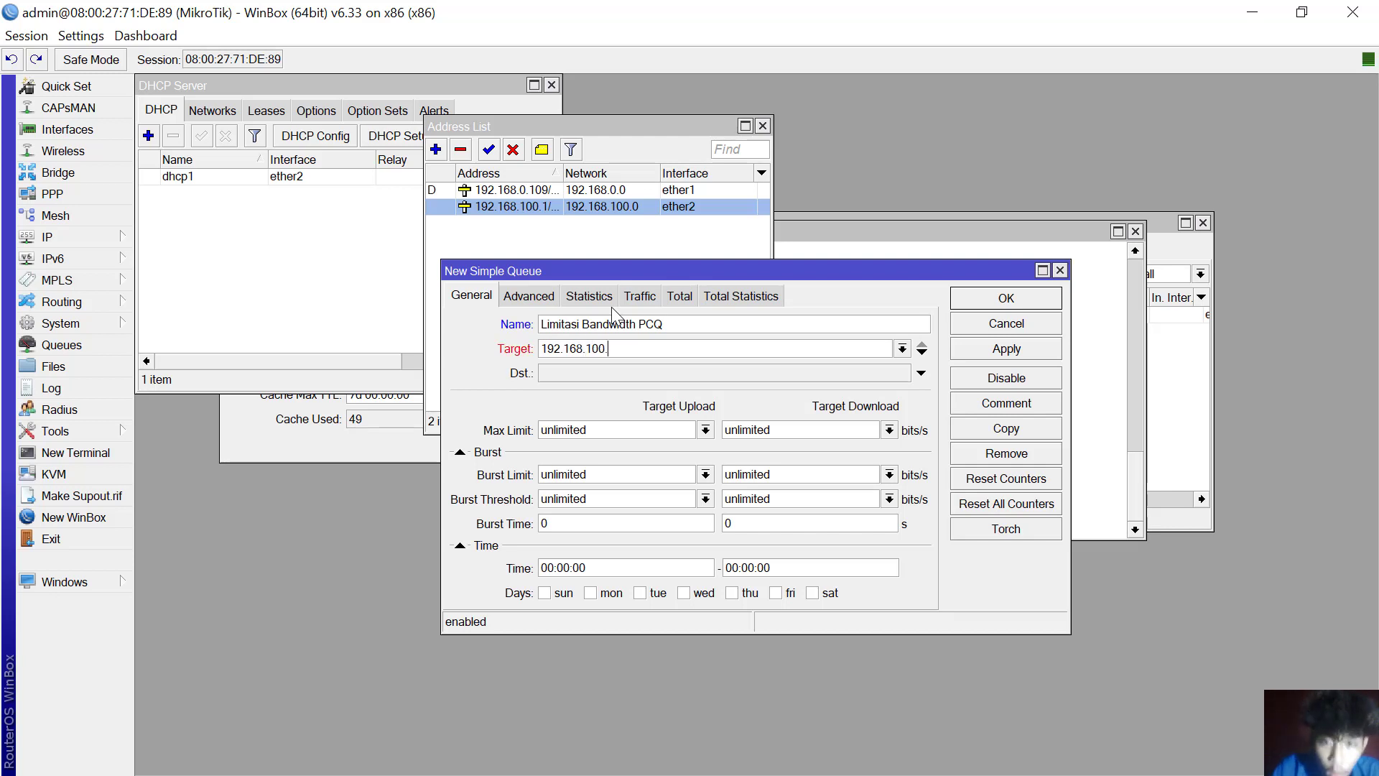
pyautogui.write('0')
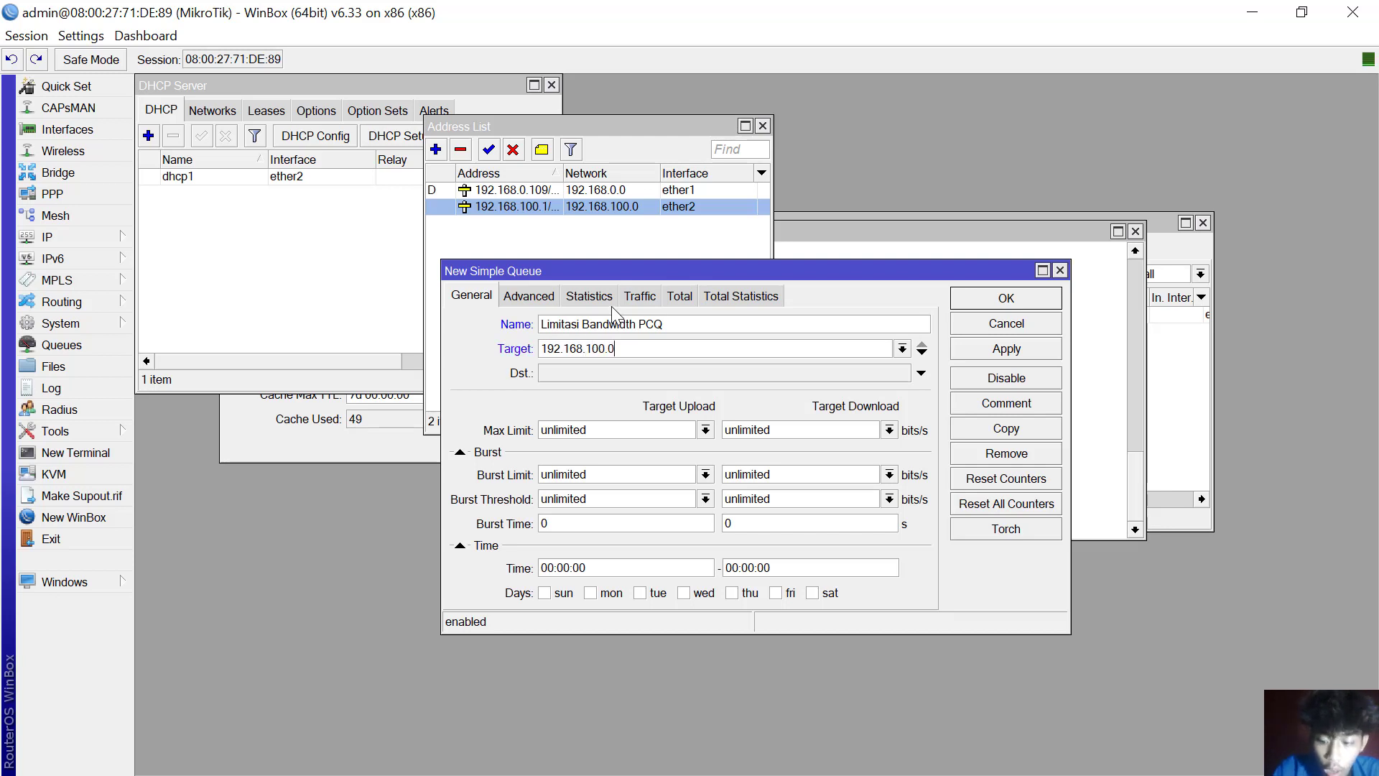
pyautogui.write('/24')
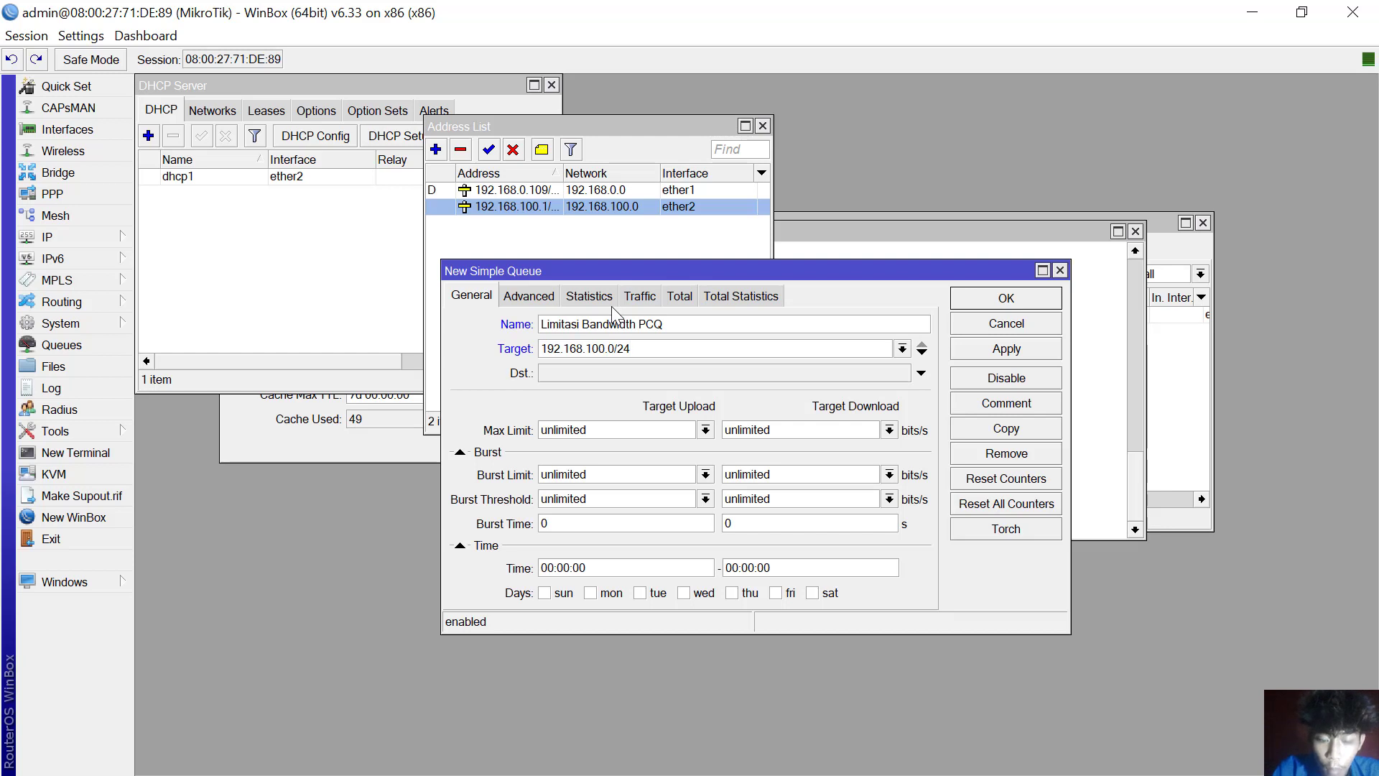
# Set the queue's max limit to 3M for both target upload and target download.
pyautogui.click(706, 431)
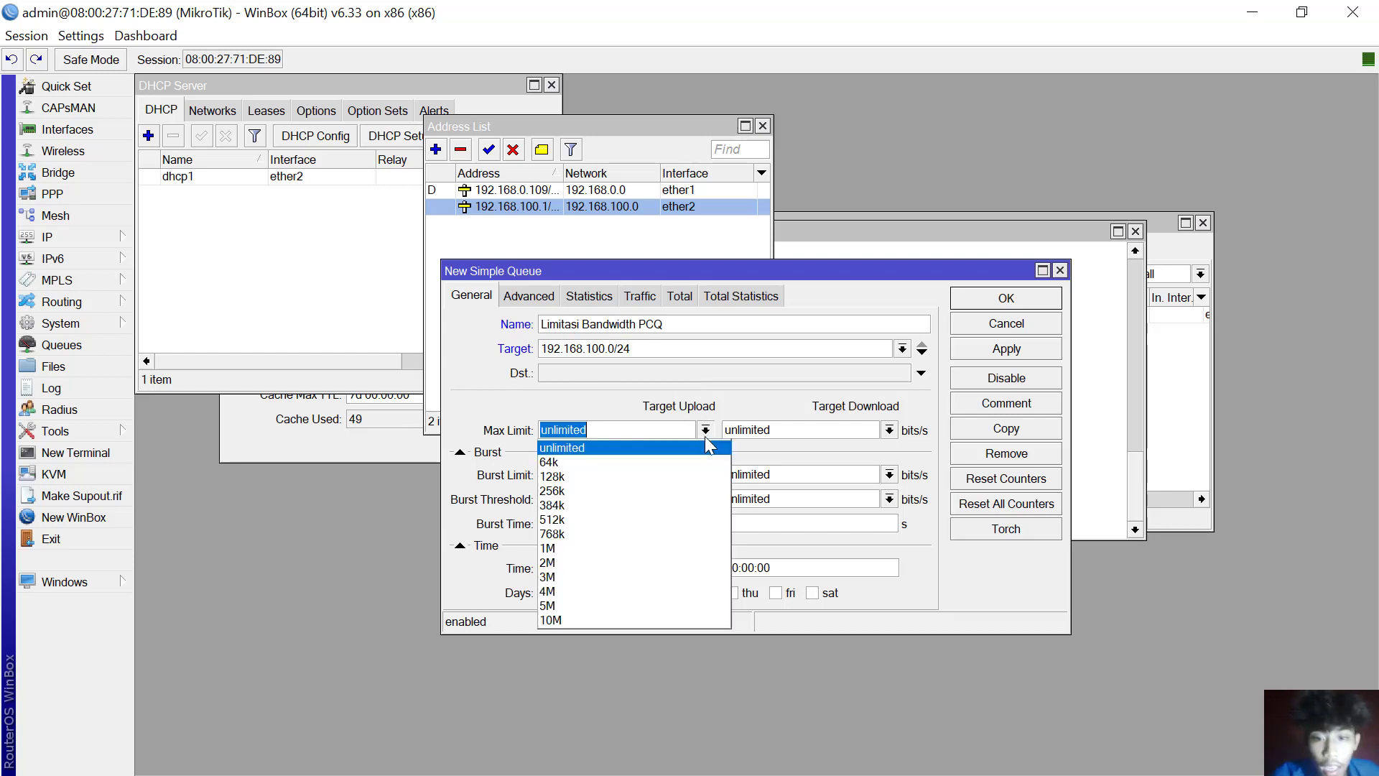
pyautogui.click(586, 577)
pyautogui.click(890, 431)
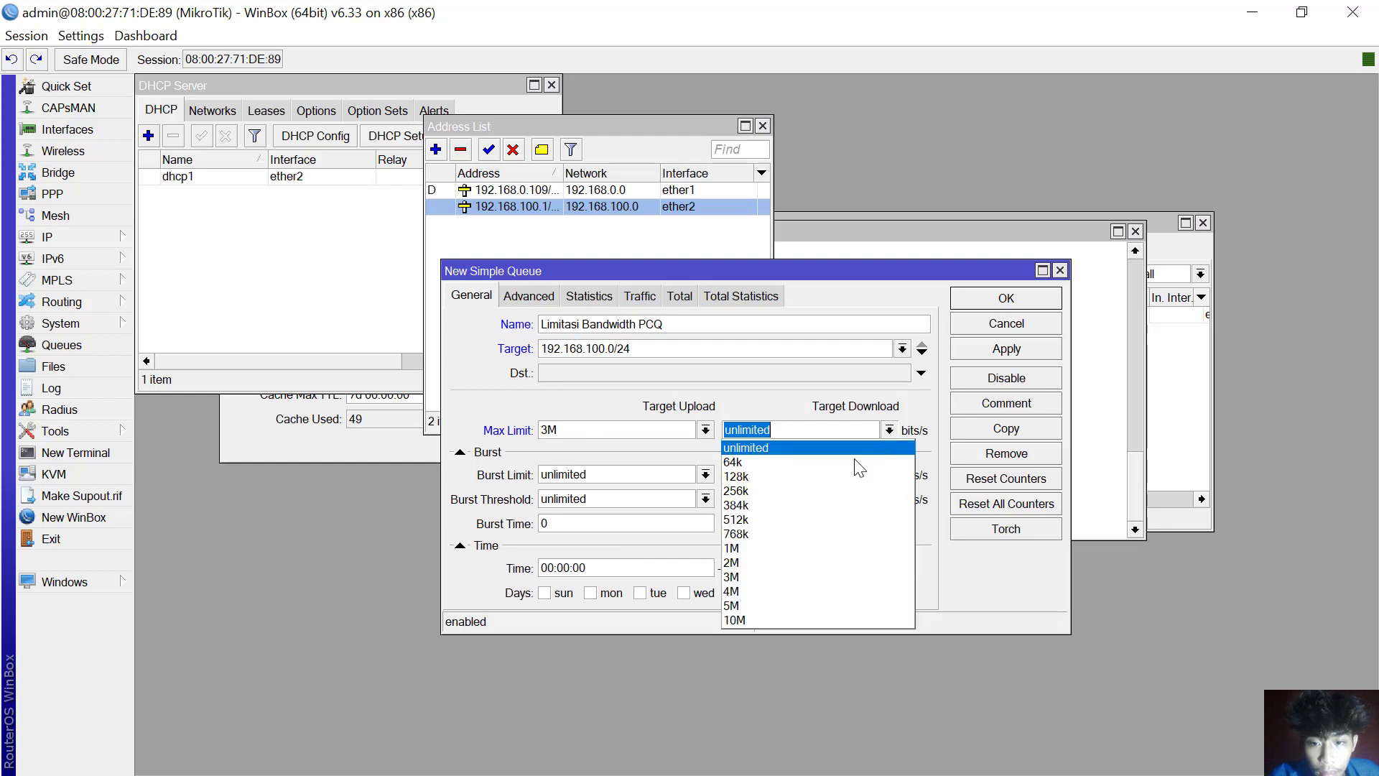
pyautogui.click(773, 578)
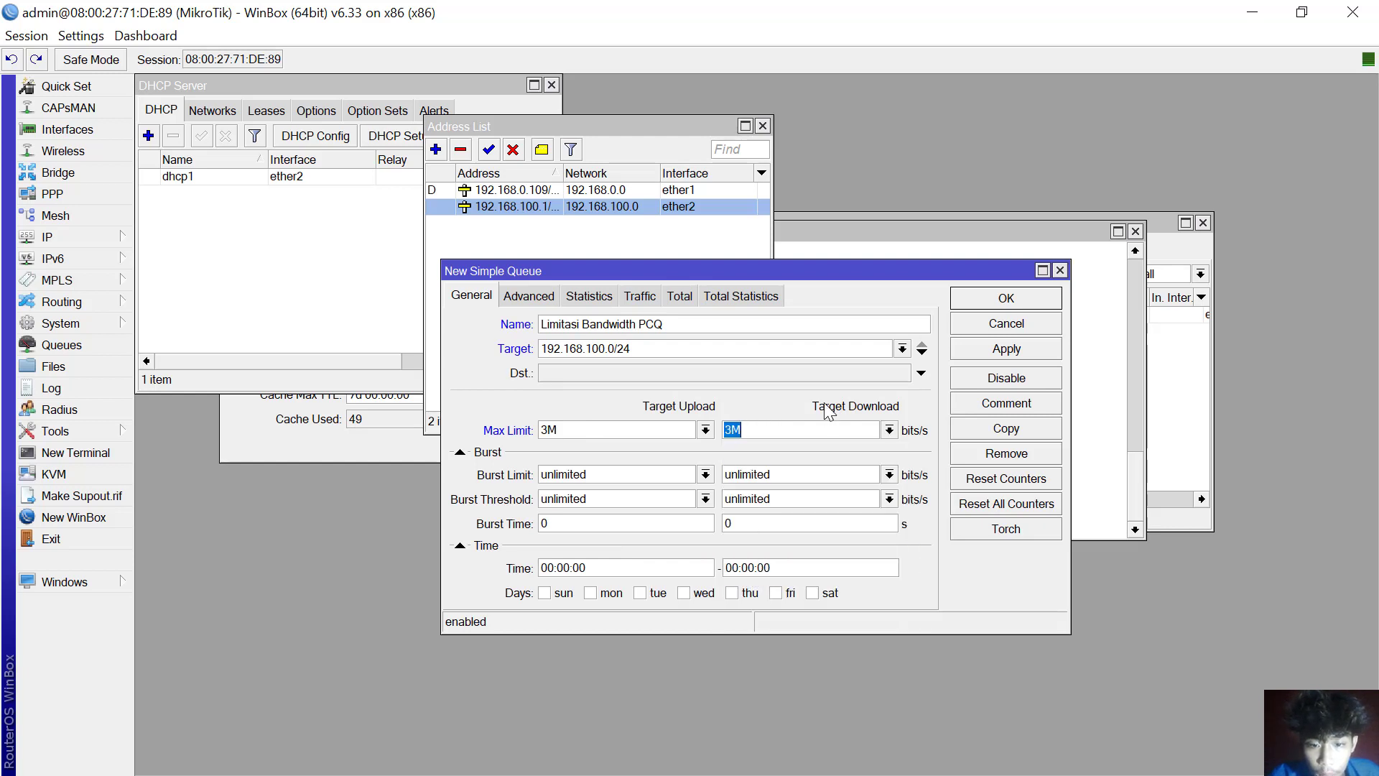
# Assign PCQ-upload as the upload queue type and PCQ-download as the download queue type, and save the simple queue.
pyautogui.click(535, 301)
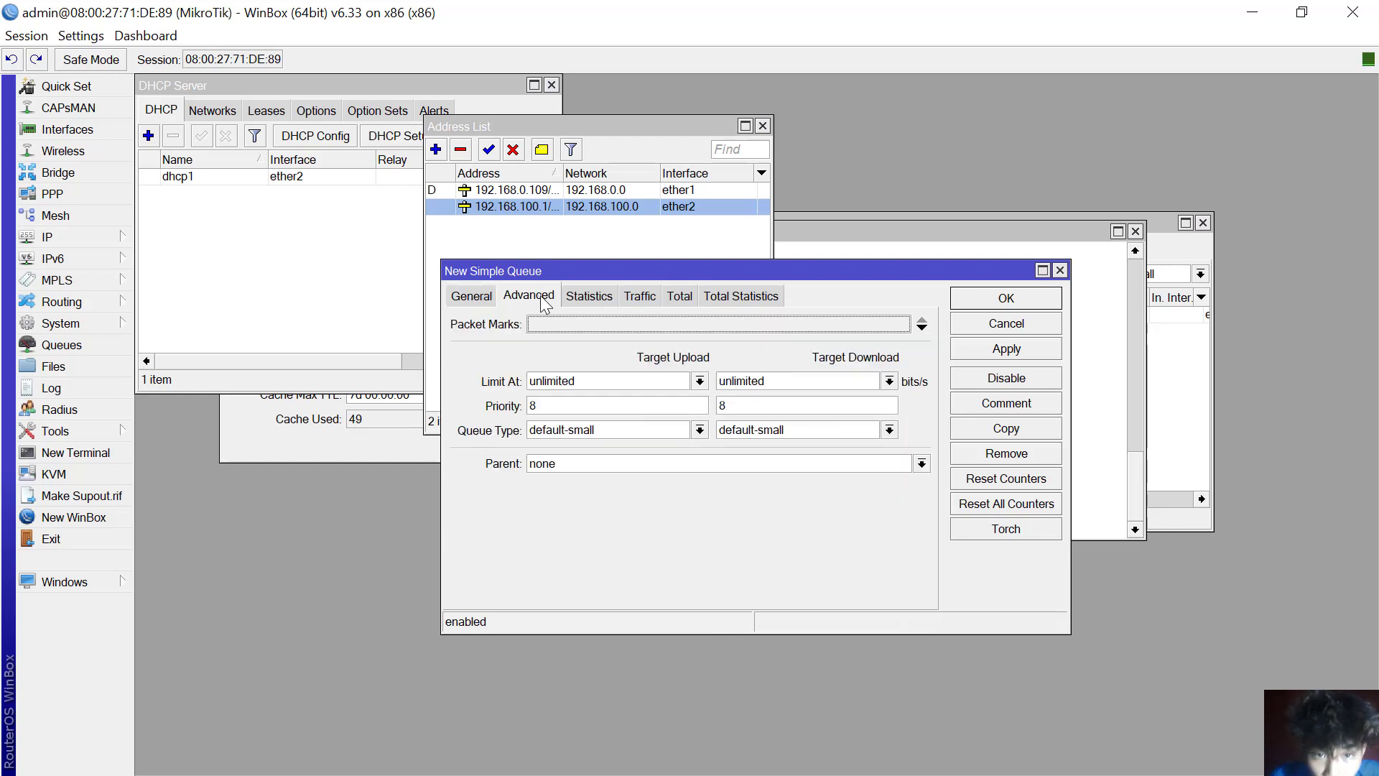
pyautogui.click(575, 301)
pyautogui.click(547, 301)
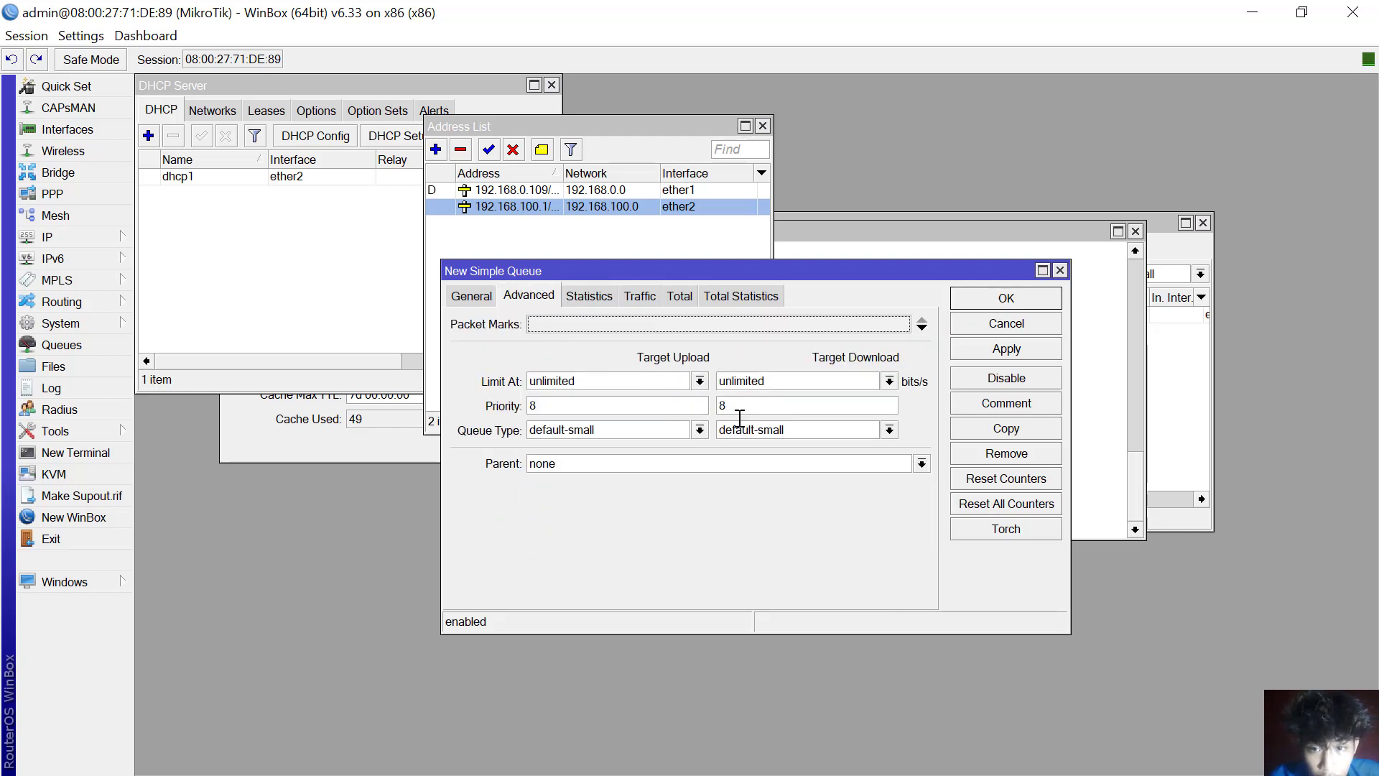
pyautogui.click(697, 434)
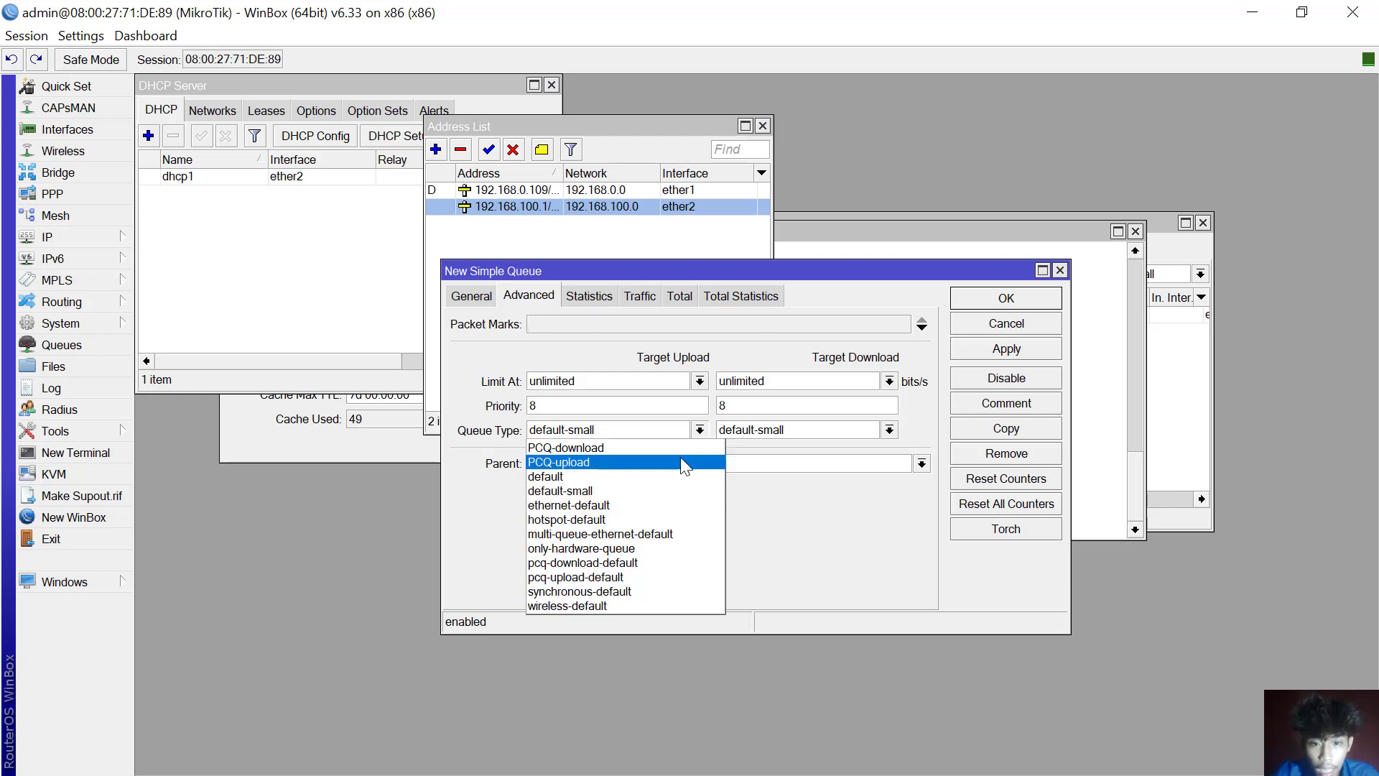
pyautogui.click(680, 460)
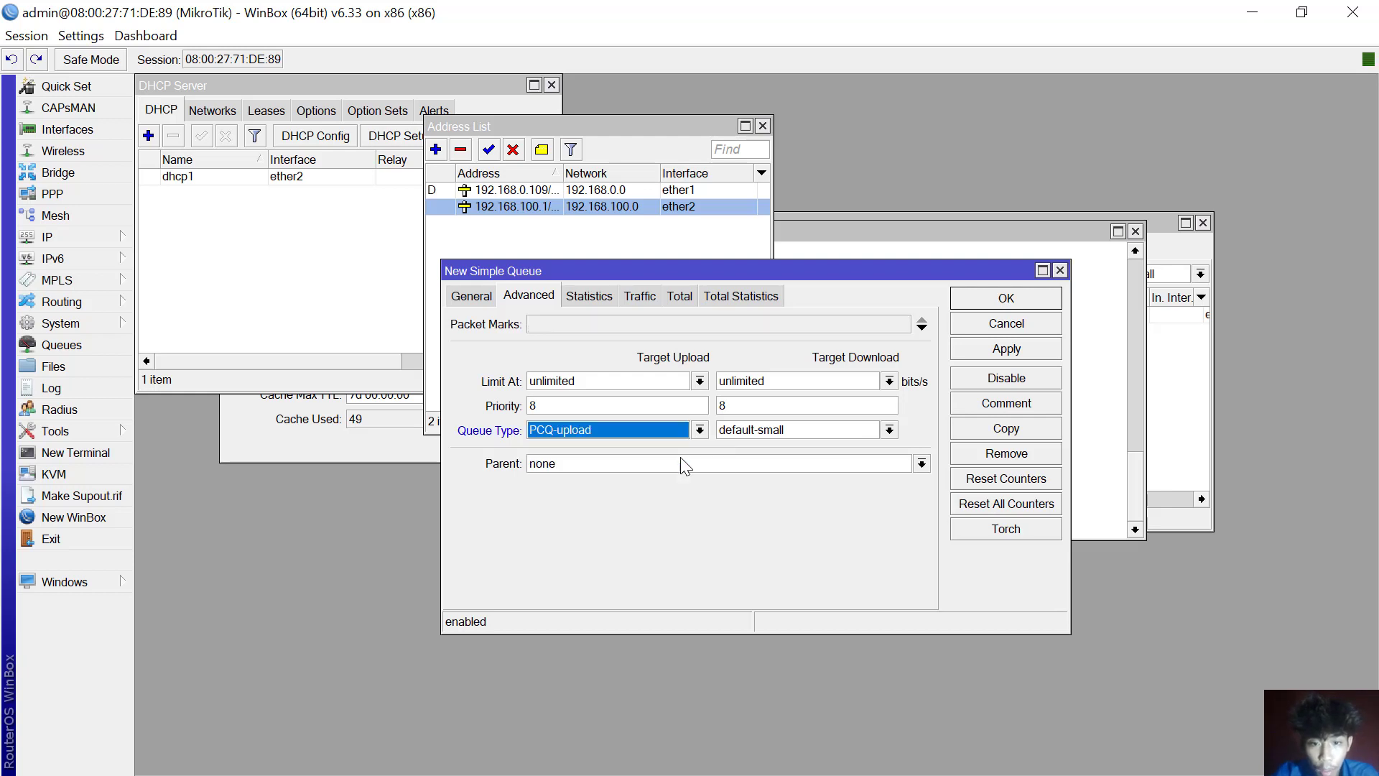
pyautogui.click(889, 430)
pyautogui.click(831, 451)
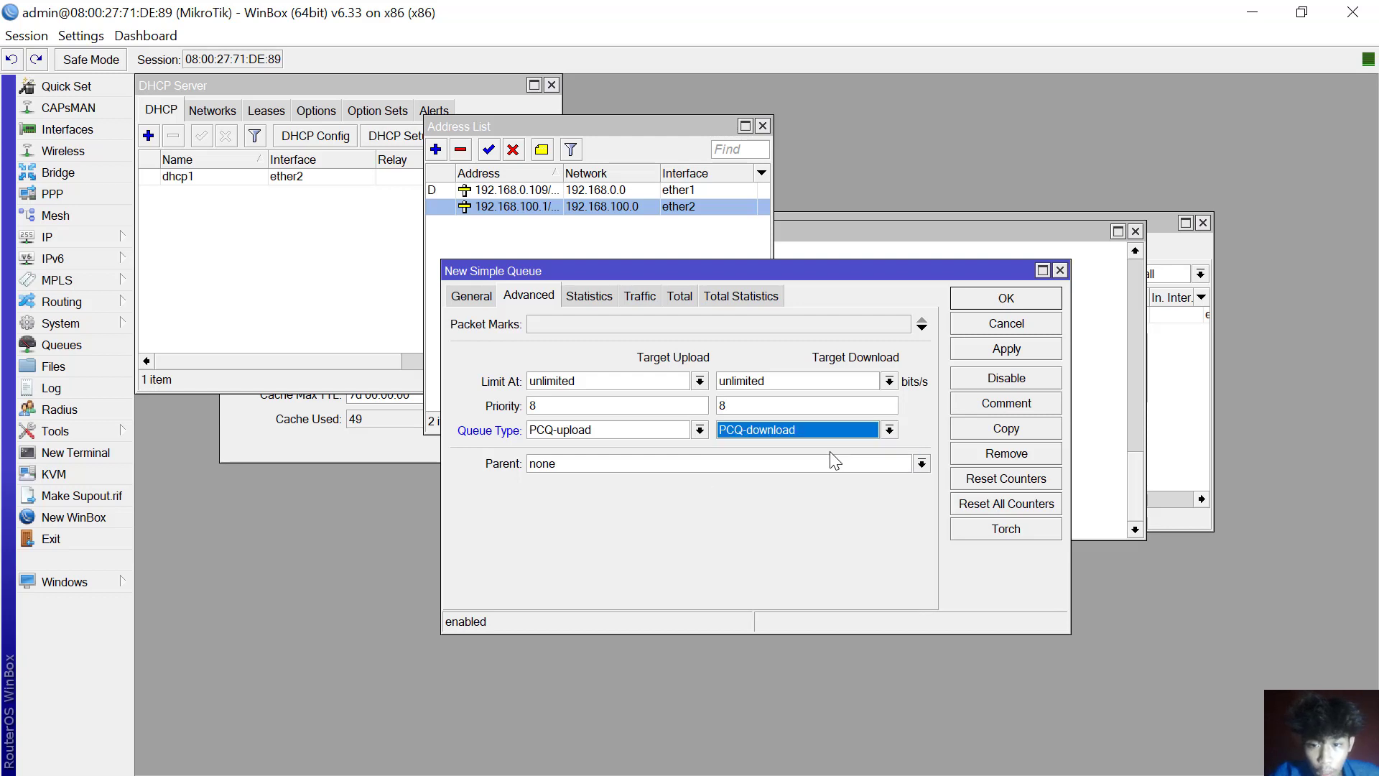
pyautogui.click(1004, 352)
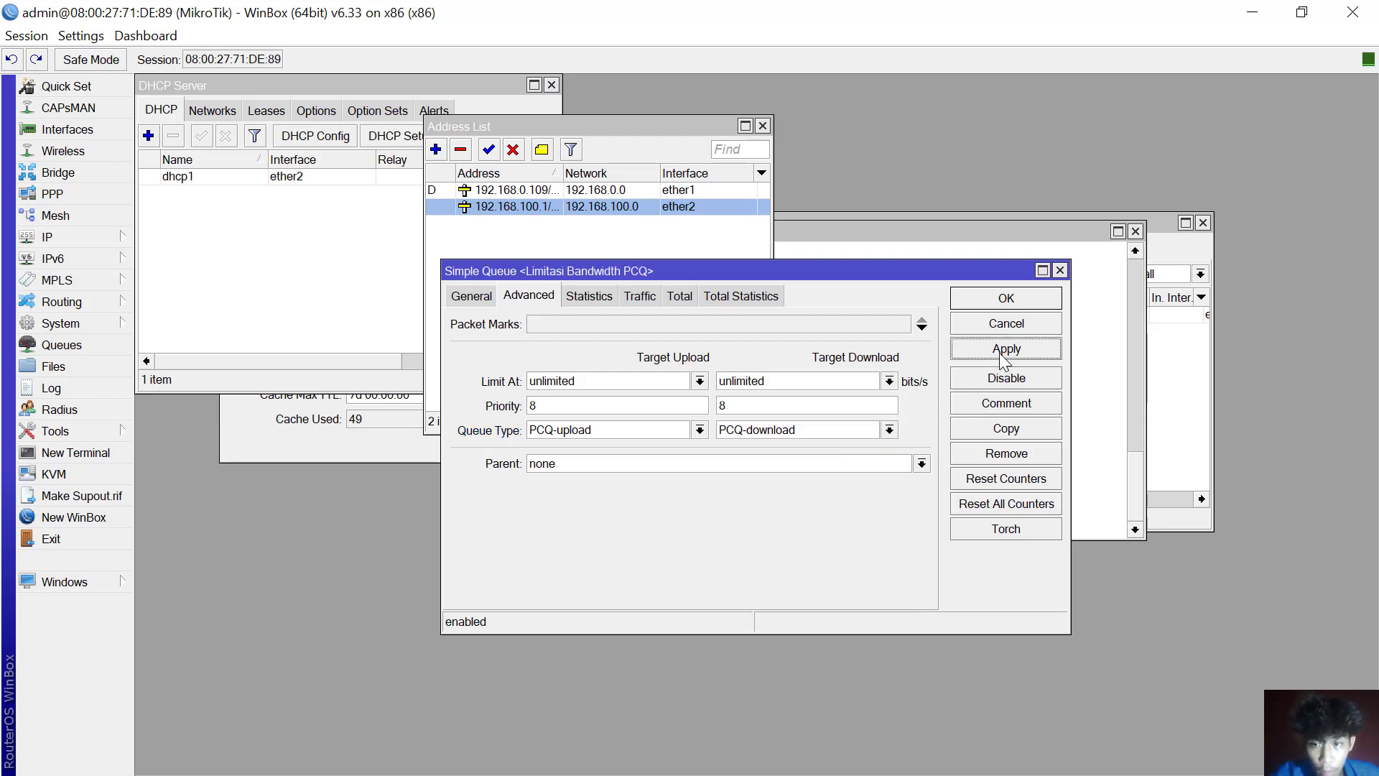
pyautogui.click(998, 300)
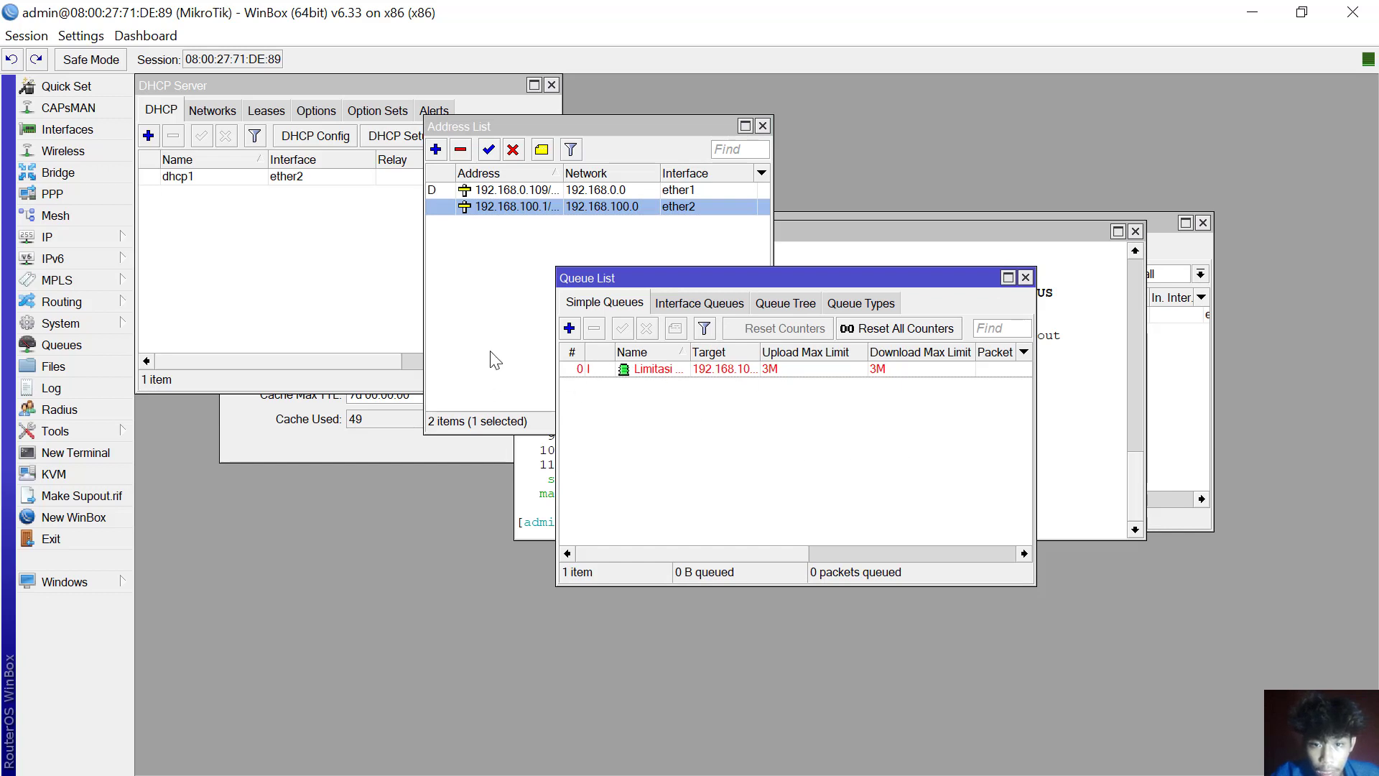
# Start another new simple queue and select its target address for editing.
pyautogui.click(569, 328)
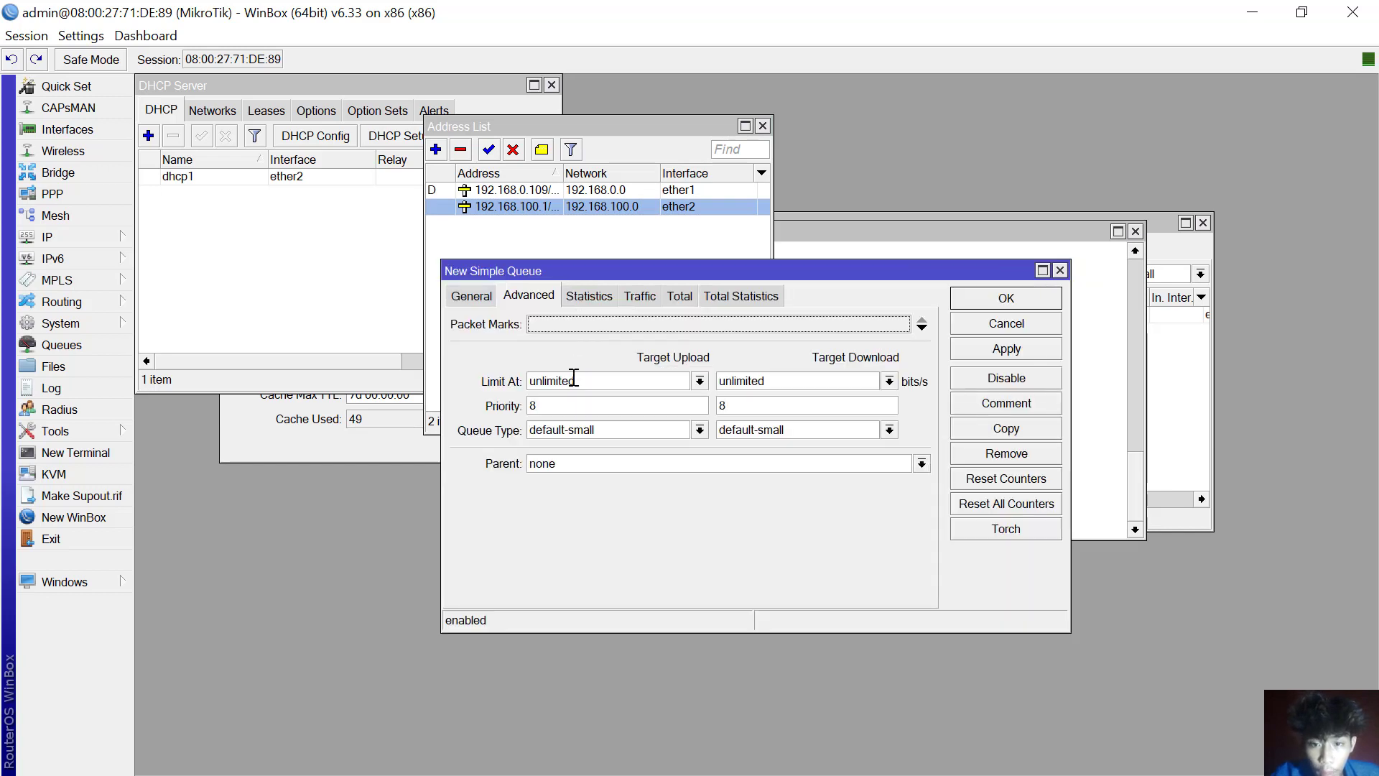
pyautogui.click(472, 297)
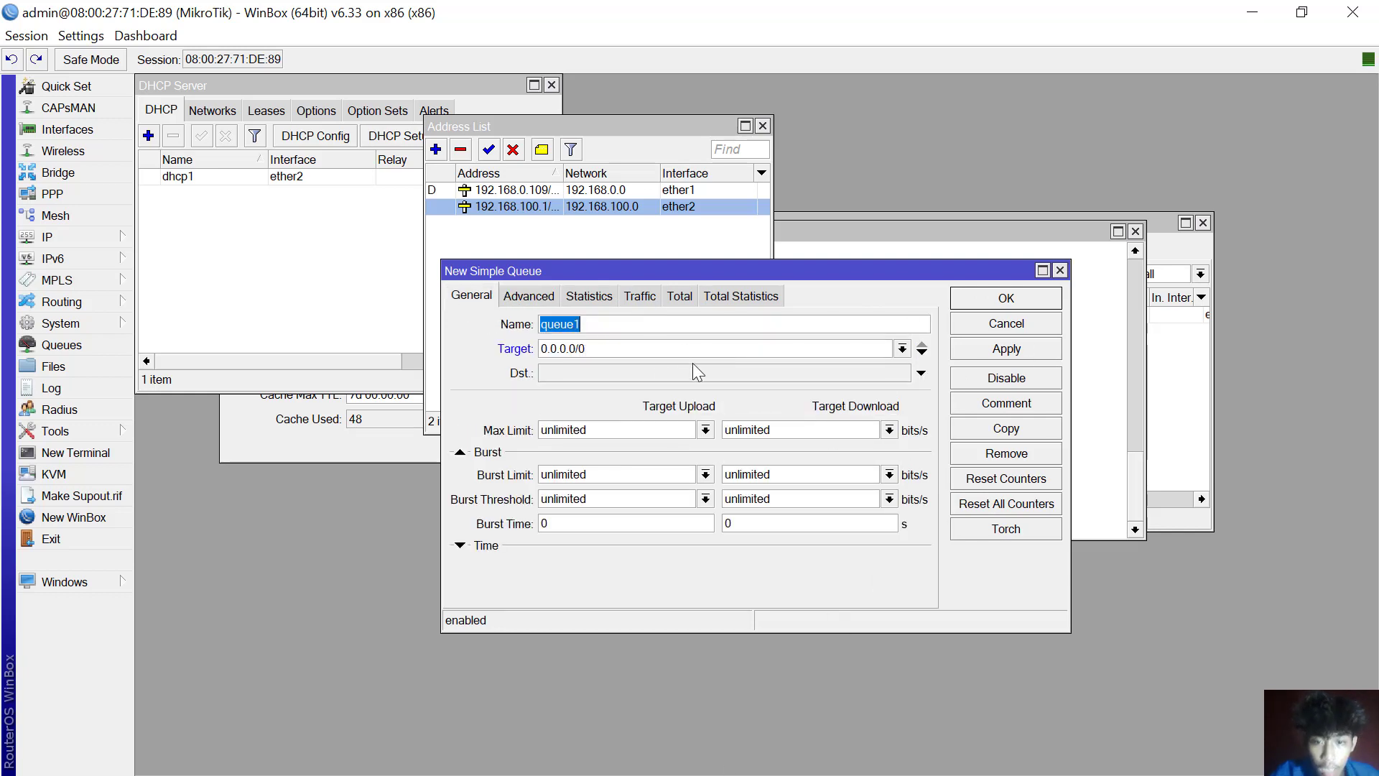
pyautogui.doubleClick(583, 349)
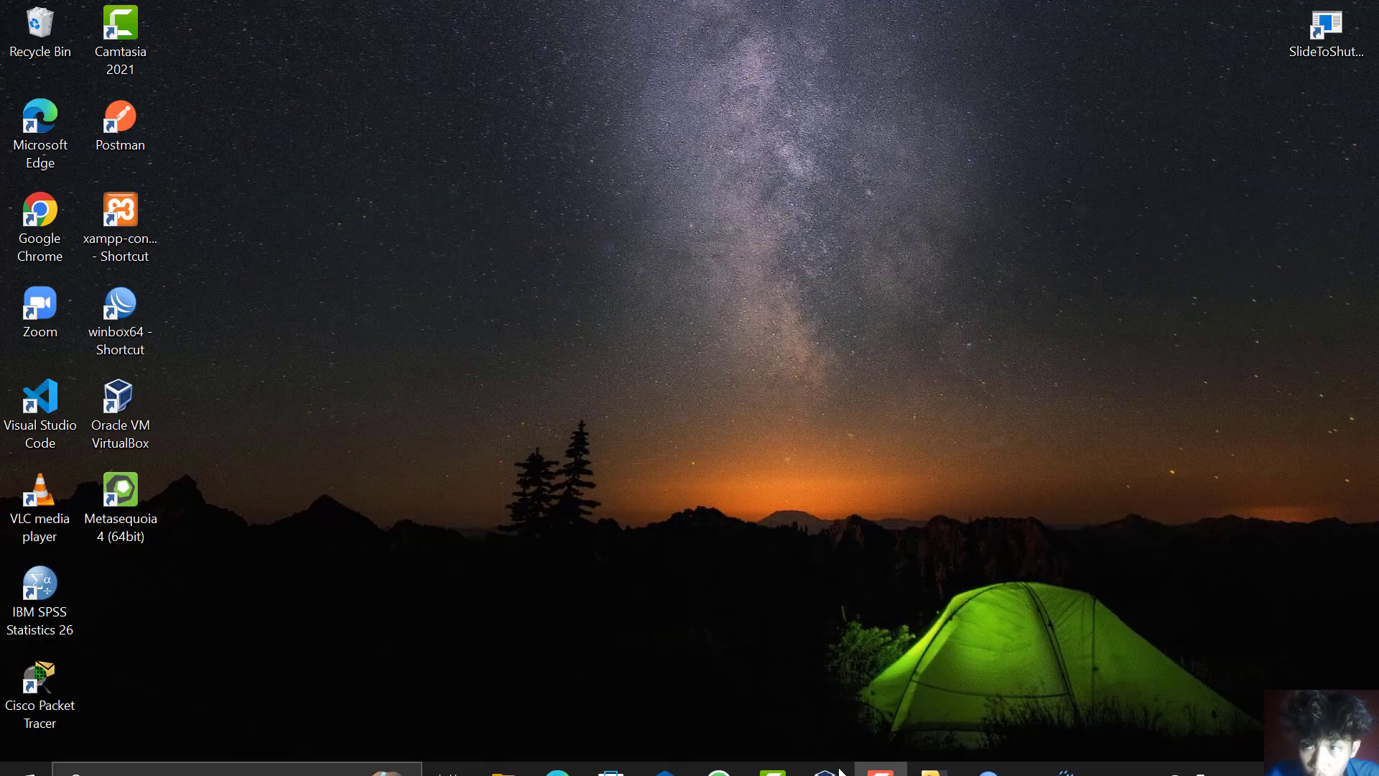
# Switch to the Client1-win7 Clone virtual machine and view the Local Area Connection details for its IPv4 address.
pyautogui.moveTo(946, 763)
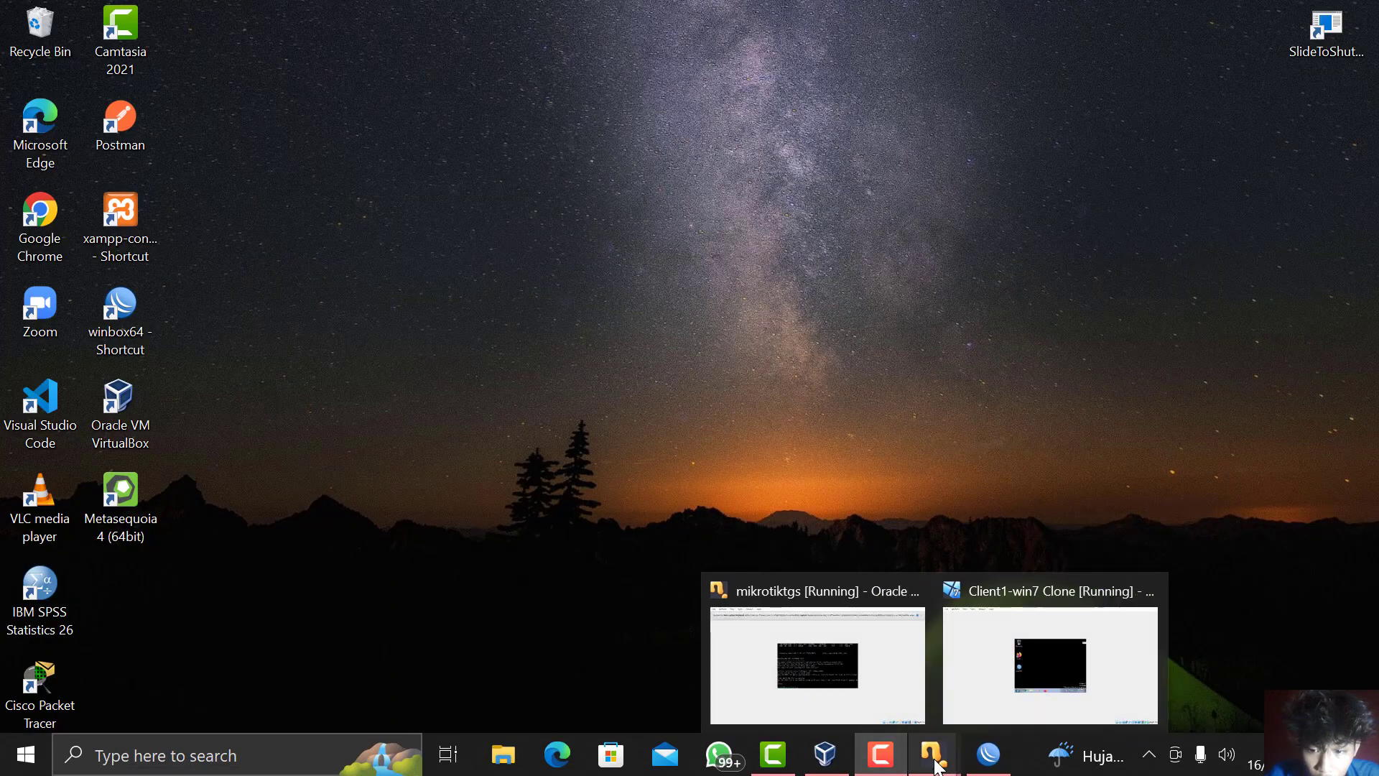
pyautogui.click(1016, 712)
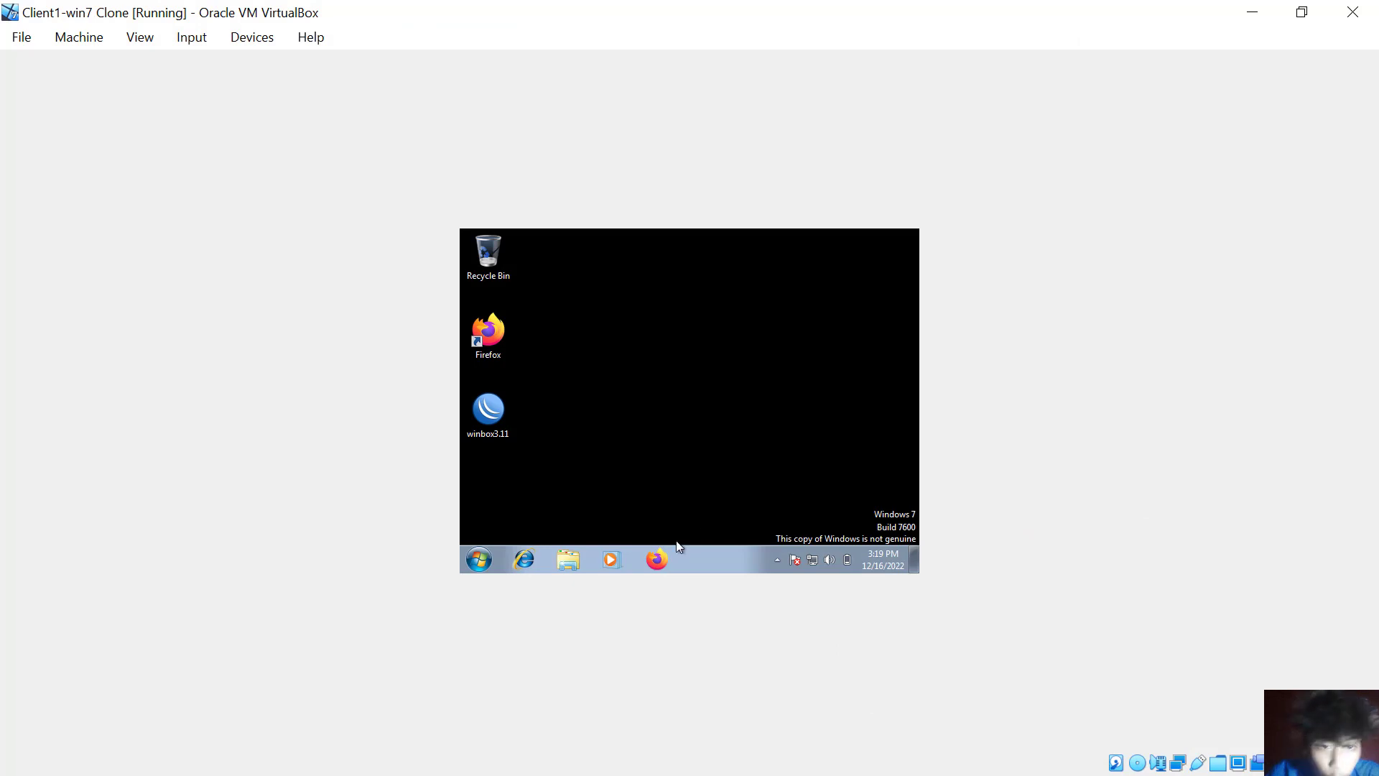
pyautogui.click(813, 560)
pyautogui.click(811, 533)
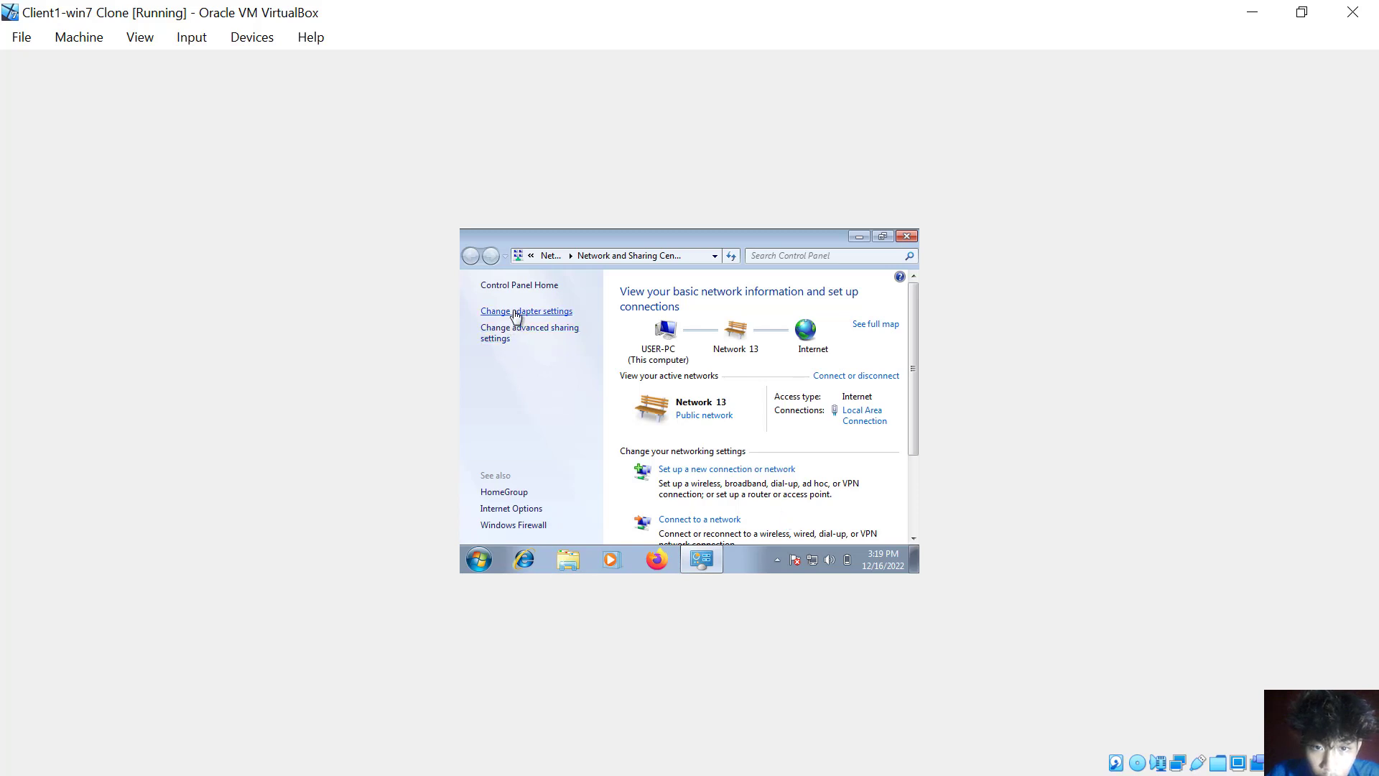
pyautogui.click(515, 316)
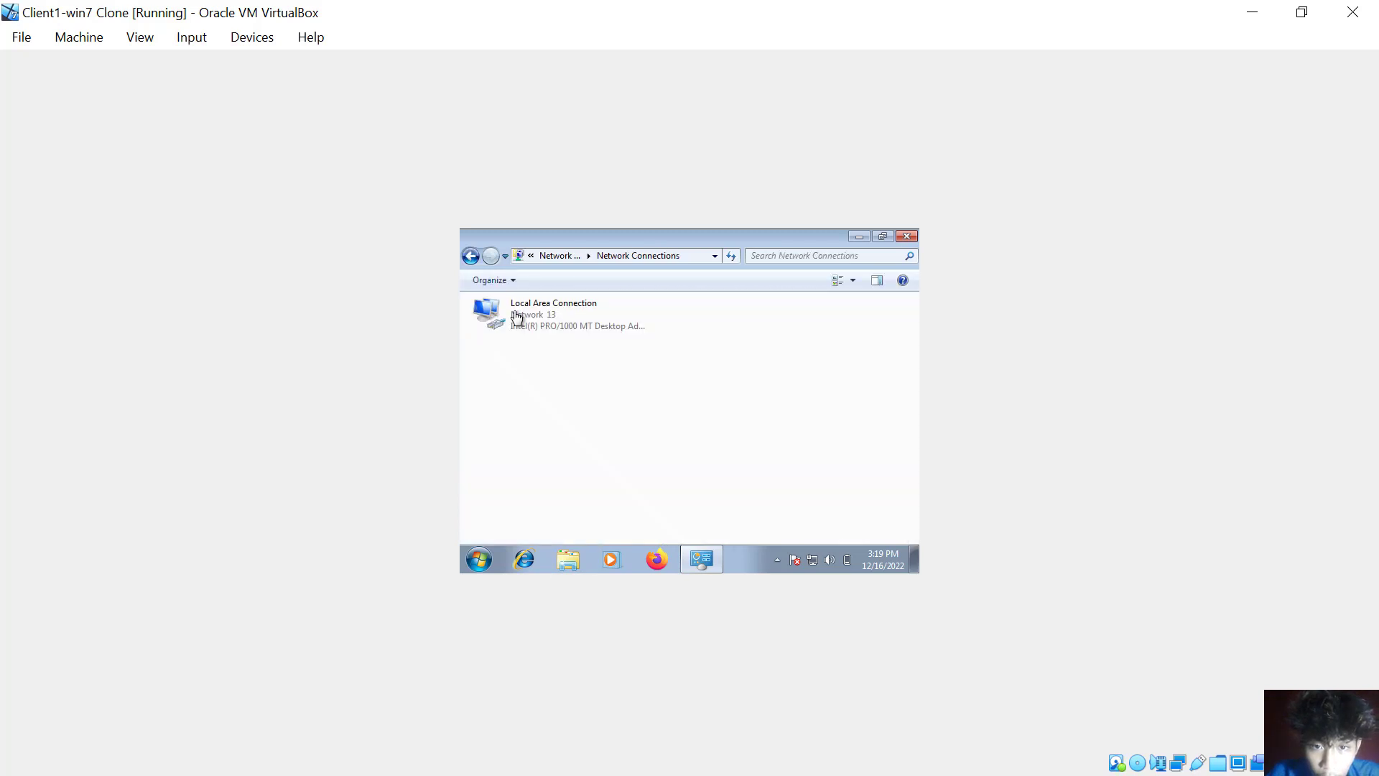
pyautogui.doubleClick(533, 330)
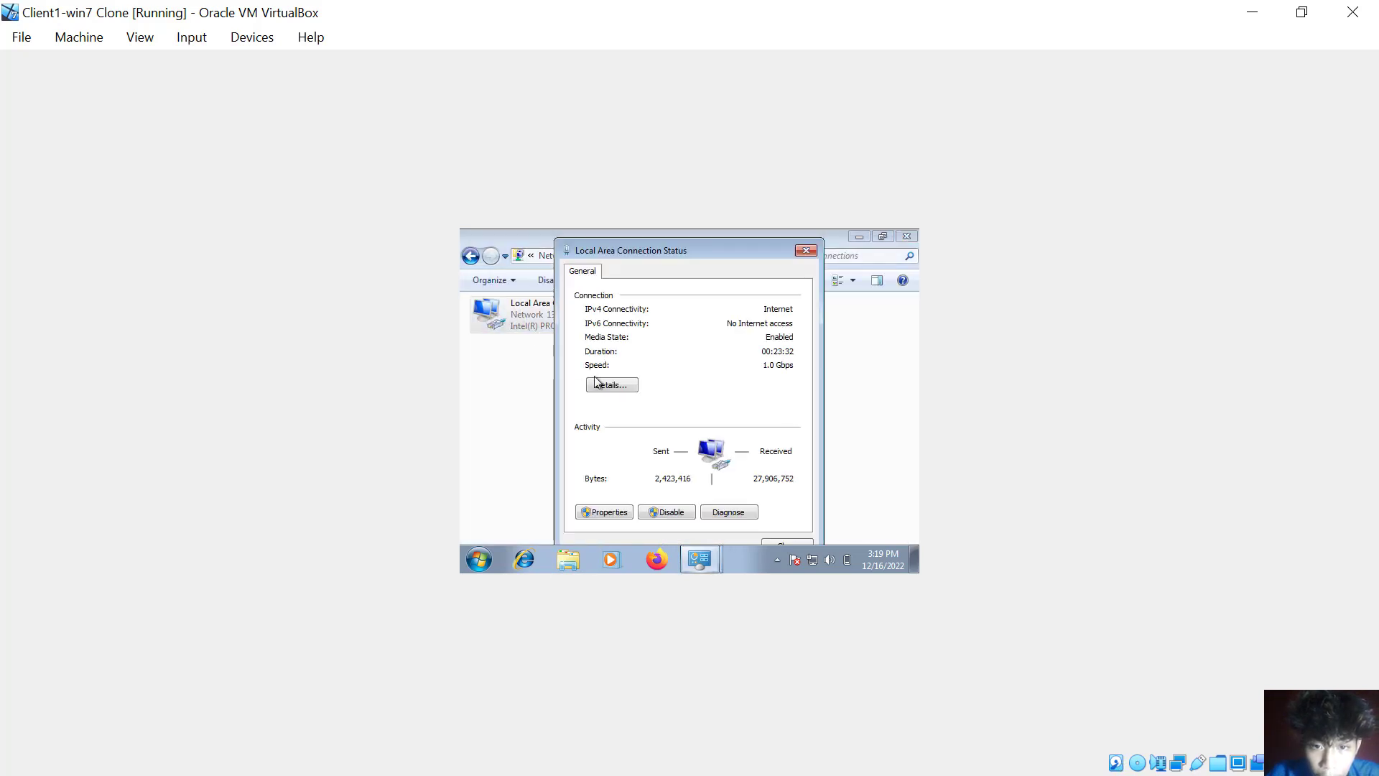
pyautogui.click(610, 386)
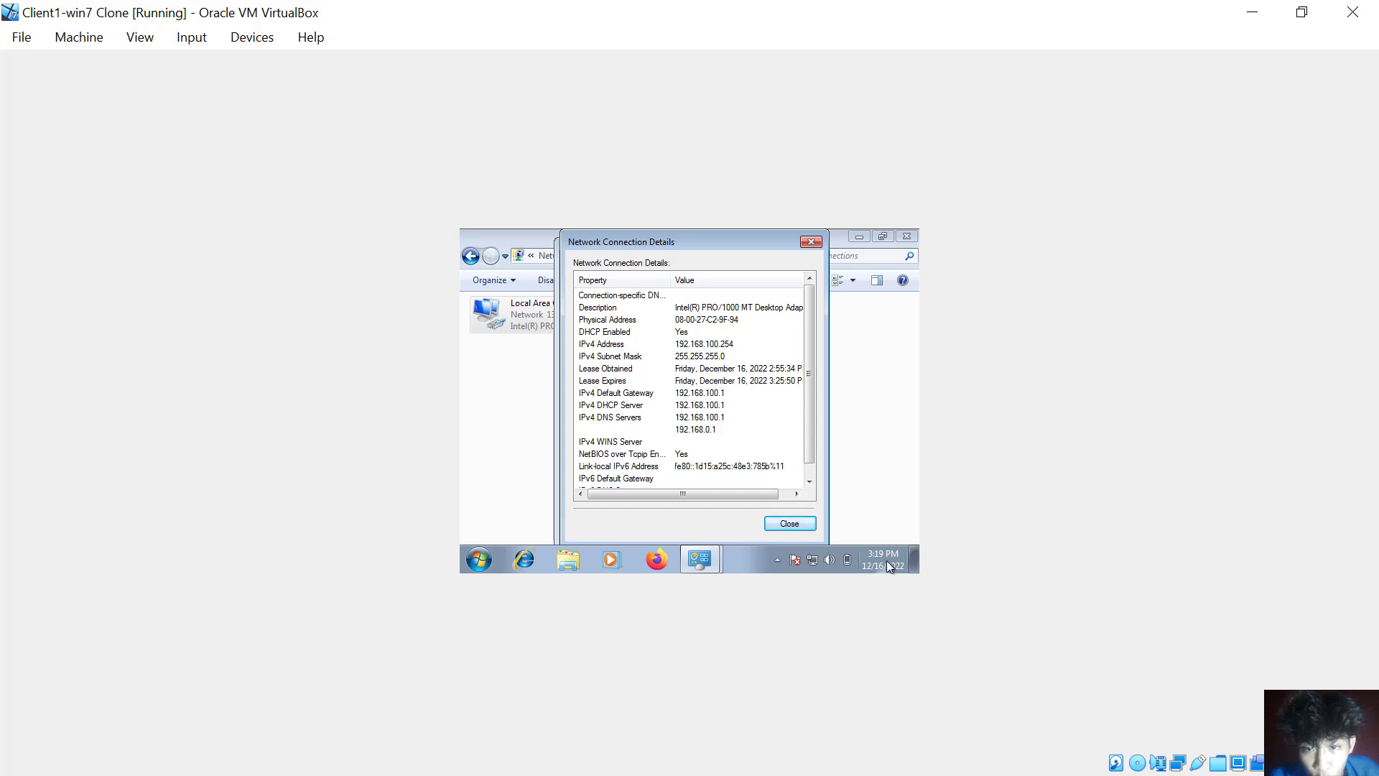
# Switch back to WinBox and name the new simple queue PC1.
pyautogui.click(1252, 12)
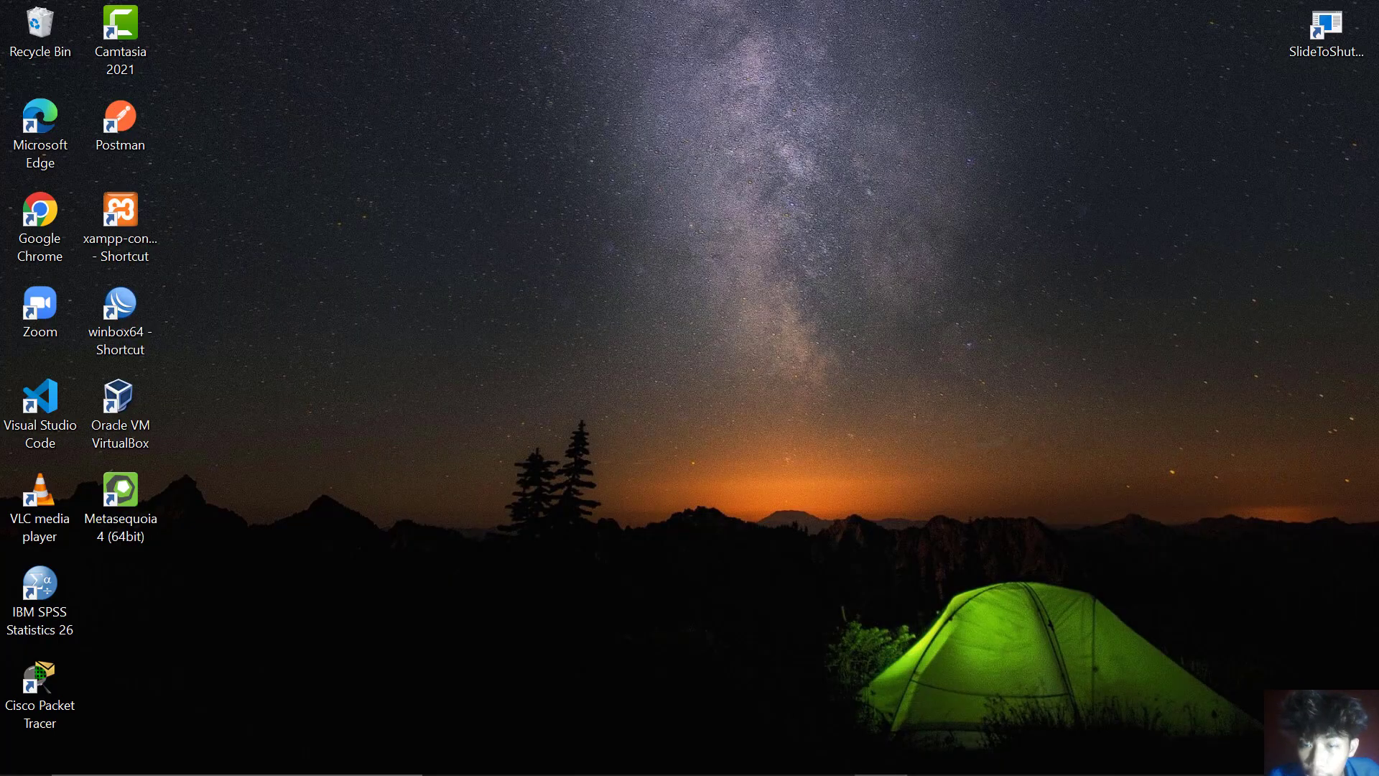
pyautogui.hotkey('alt', 'Tab')
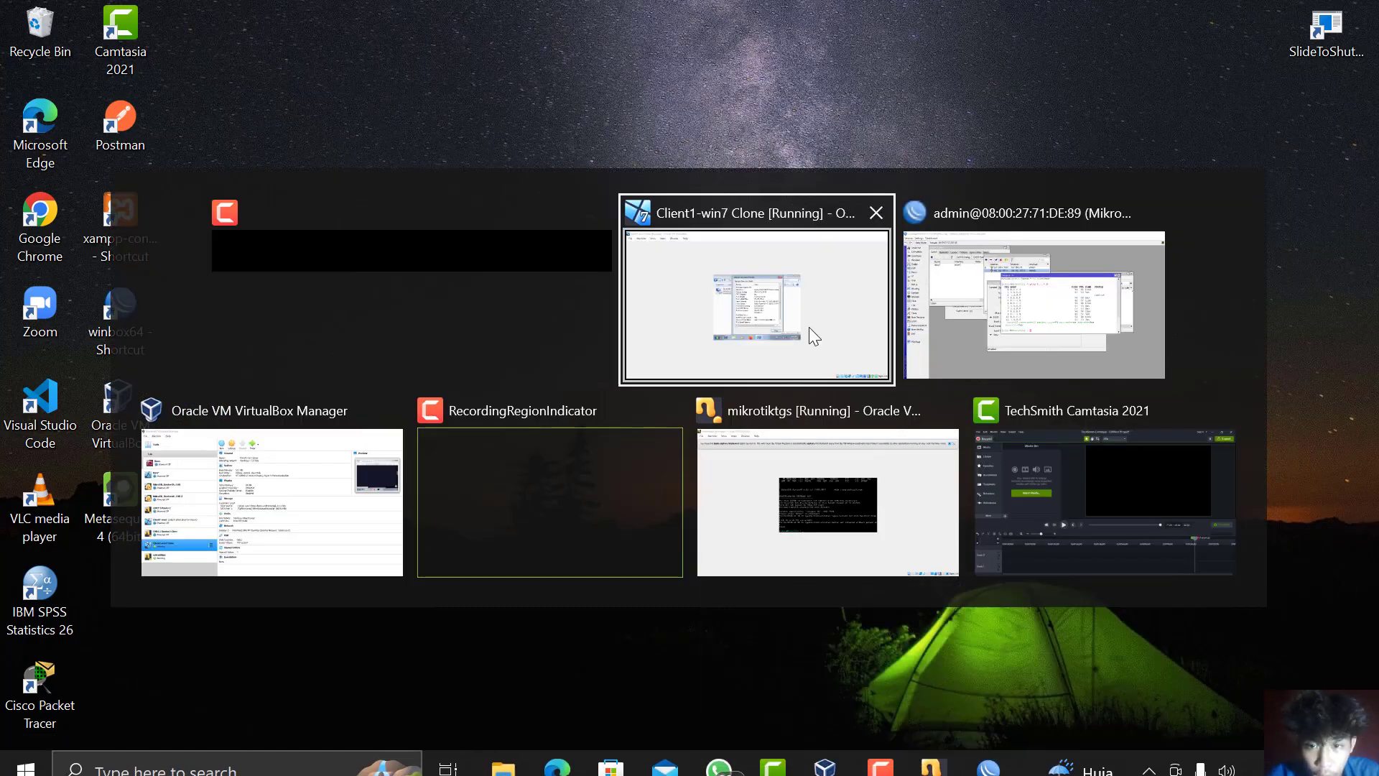
pyautogui.hotkey('alt', 'Tab')
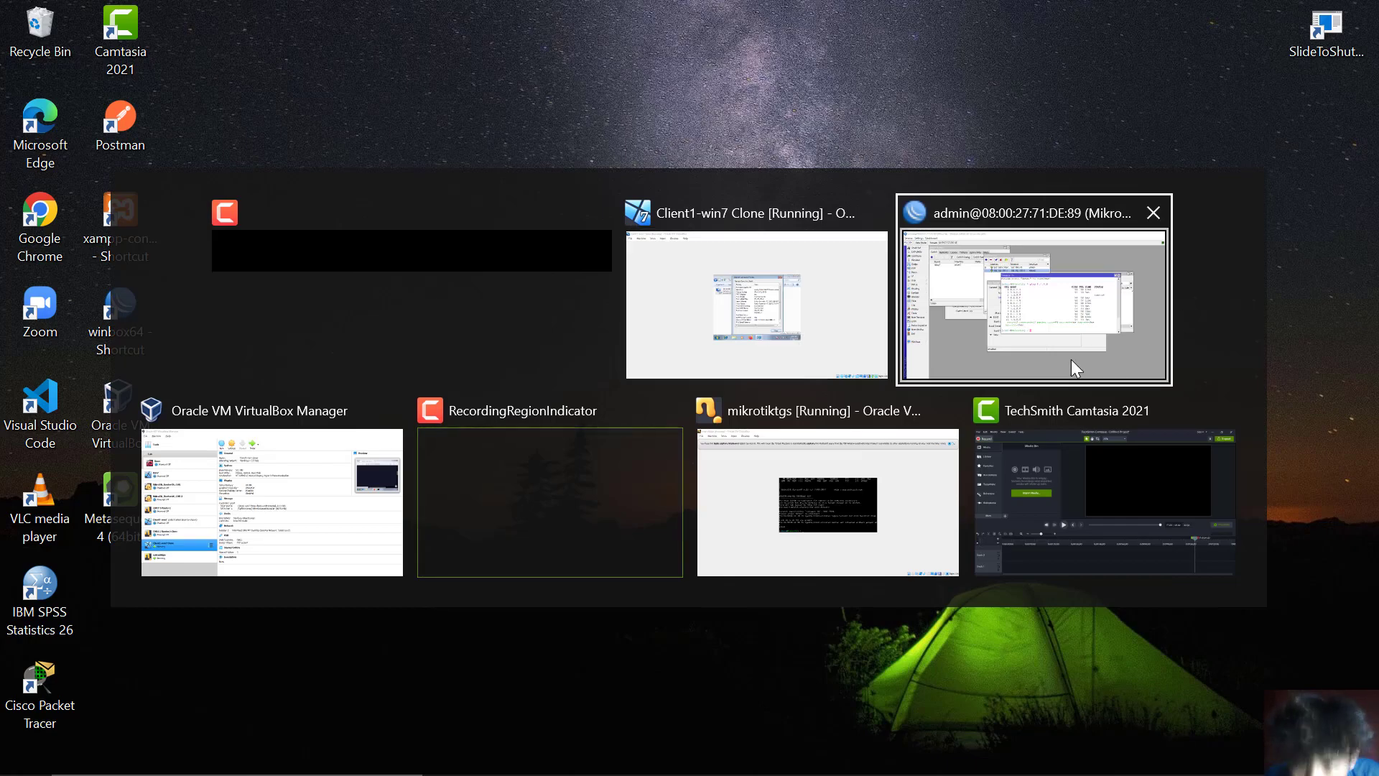
pyautogui.click(1078, 303)
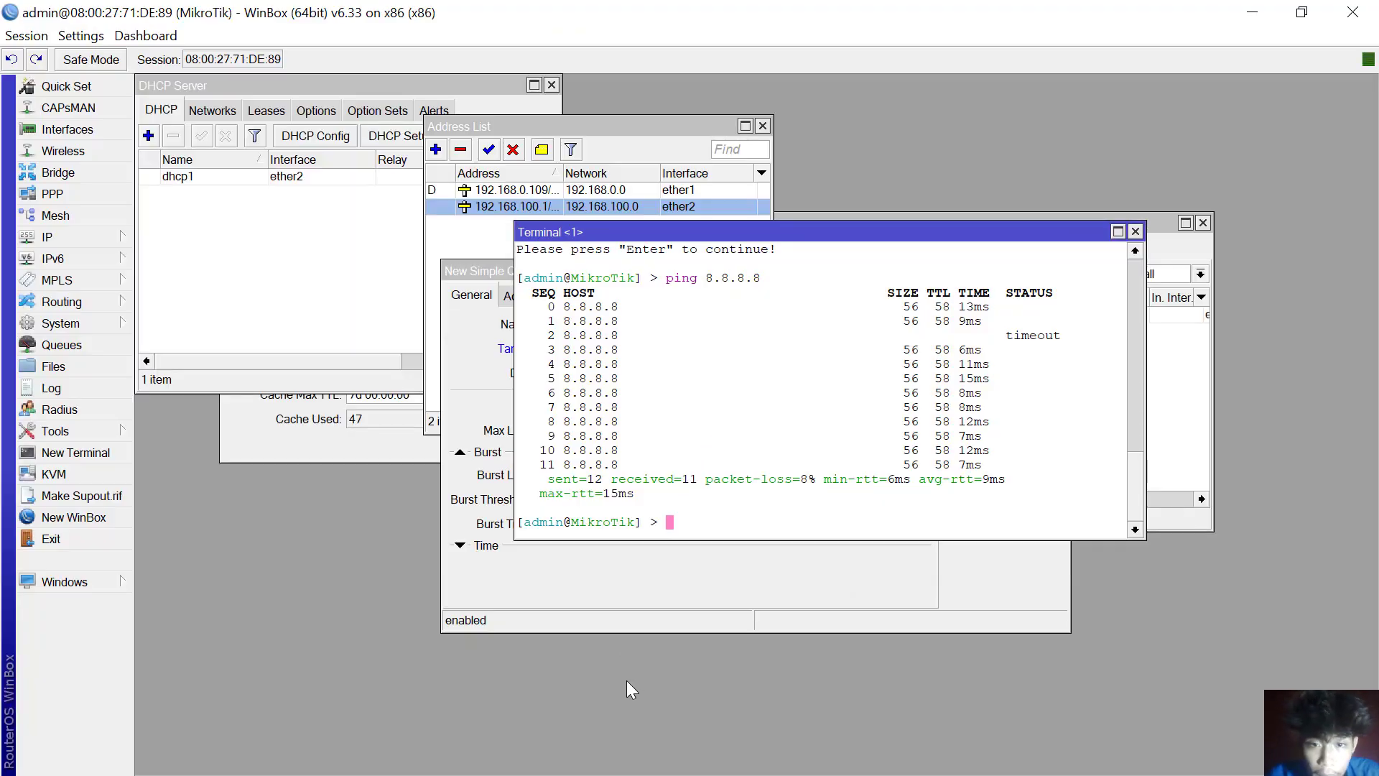
pyautogui.click(599, 606)
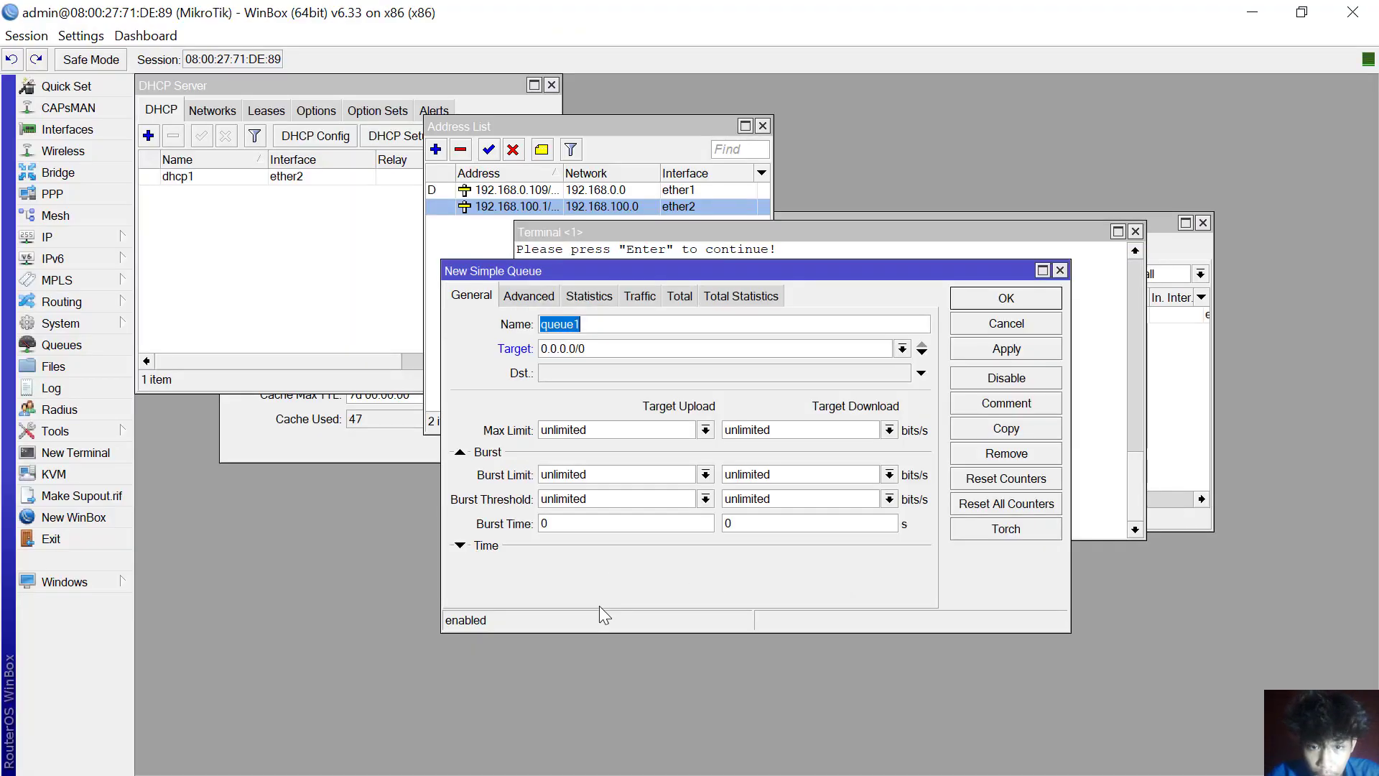
pyautogui.write('L')
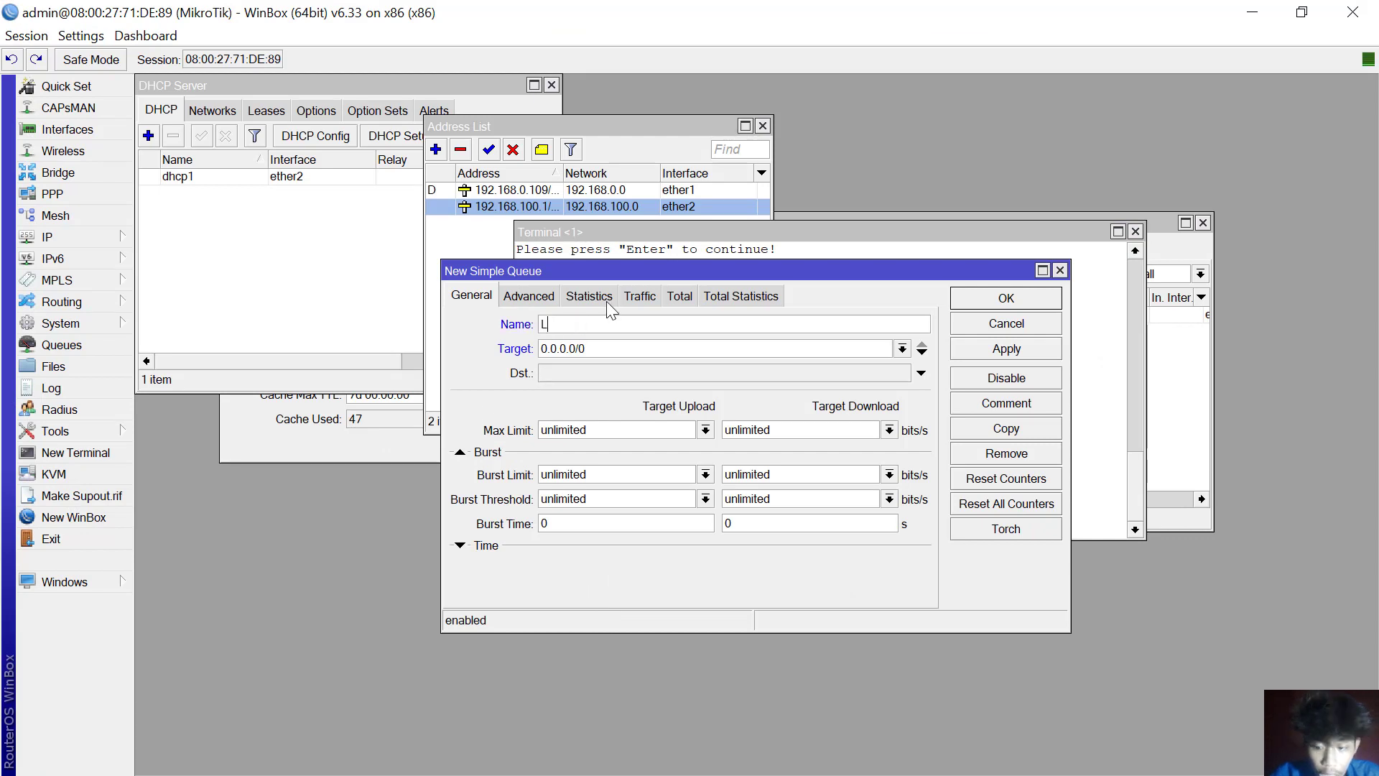
pyautogui.write('apt')
pyautogui.press('BackSpace')
pyautogui.press('BackSpace')
pyautogui.press('BackSpace')
pyautogui.press('BackSpace')
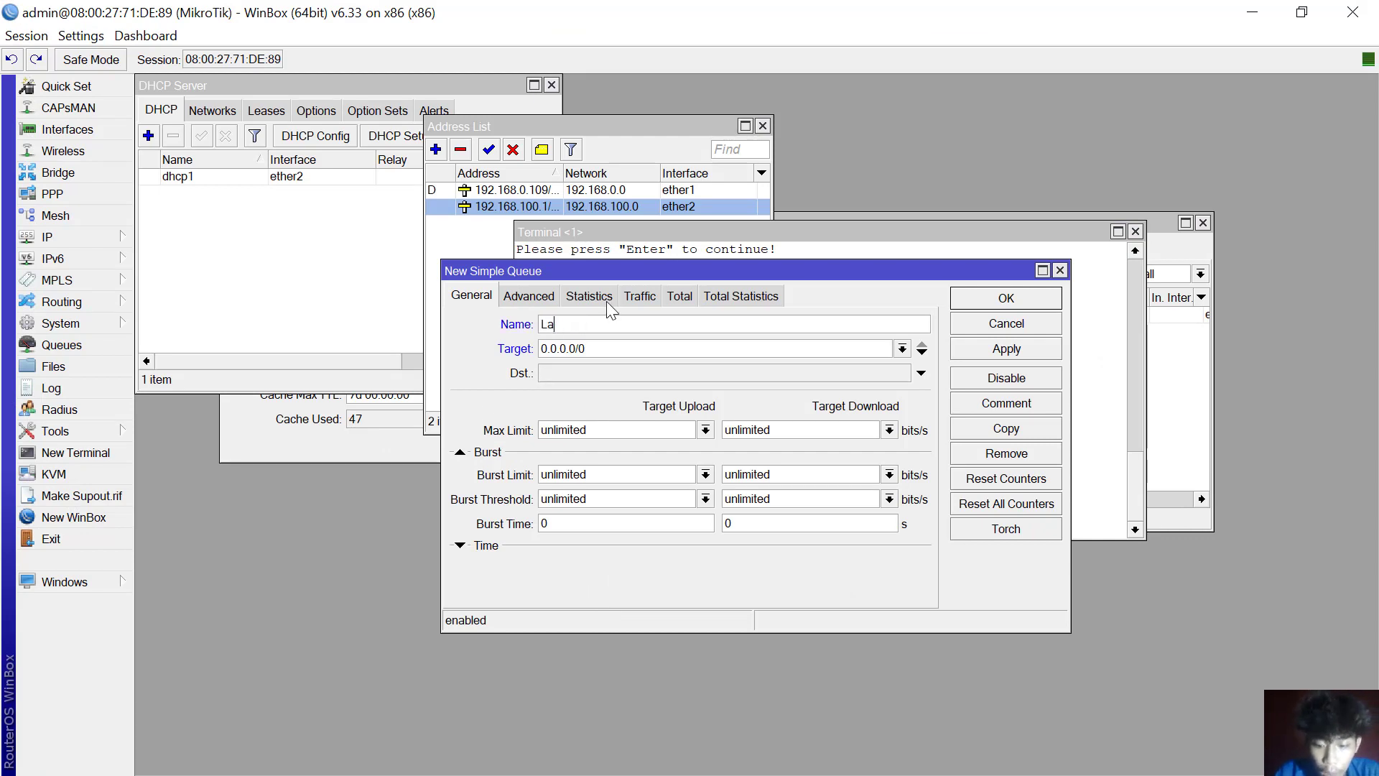
pyautogui.write('PC1')
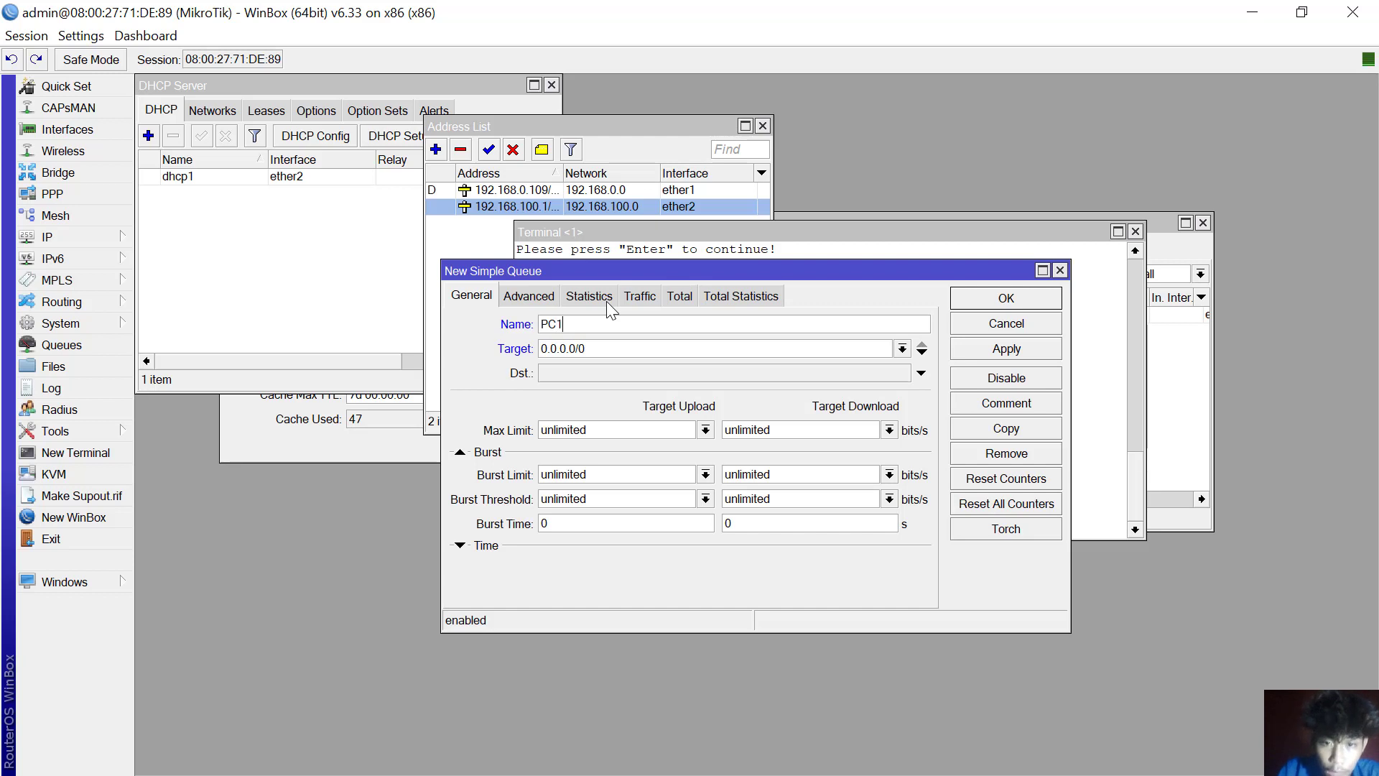
# Set the PC1 queue's target to the client address 192.168.100.254.
pyautogui.click(668, 350)
pyautogui.press('BackSpace')
pyautogui.press('BackSpace')
pyautogui.press('BackSpace')
pyautogui.press('BackSpace')
pyautogui.press('BackSpace')
pyautogui.press('BackSpace')
pyautogui.press('BackSpace')
pyautogui.press('BackSpace')
pyautogui.press('BackSpace')
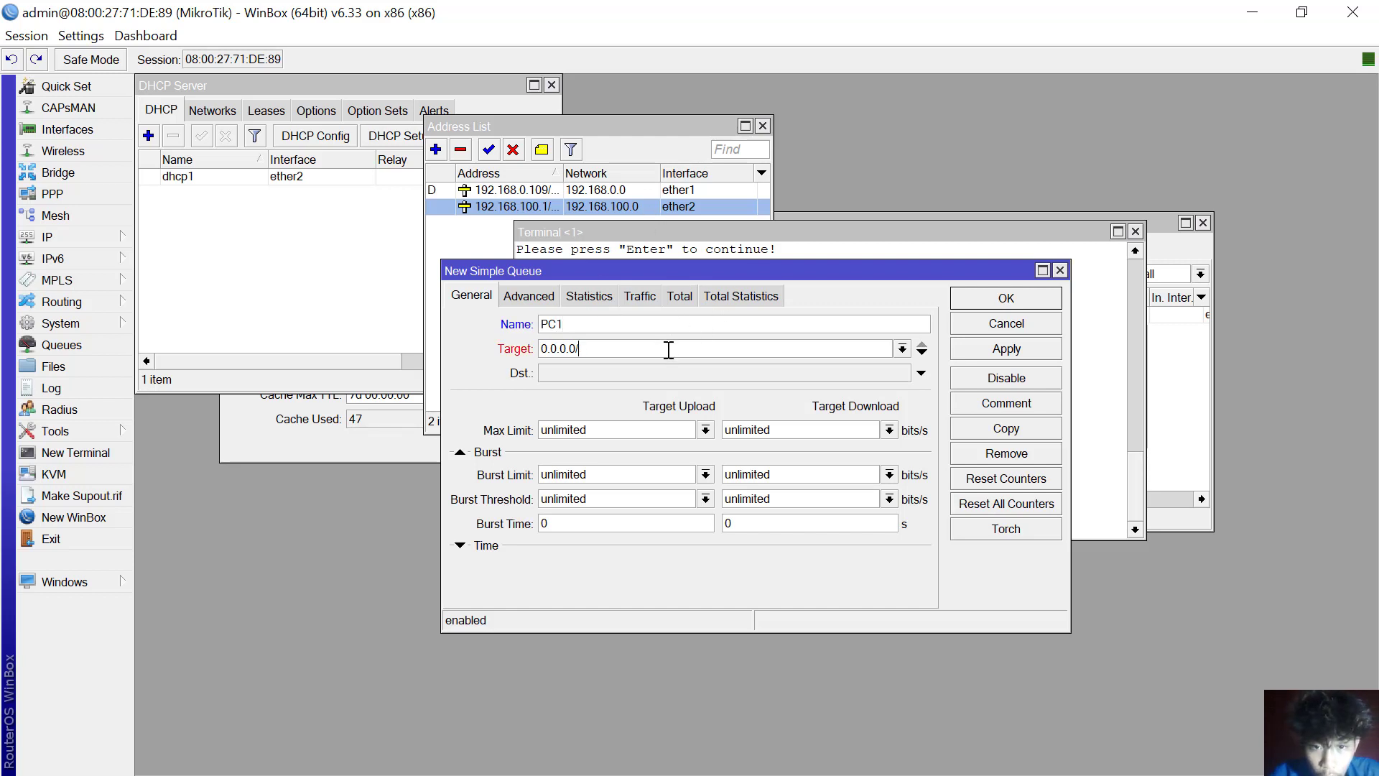
pyautogui.write('192.')
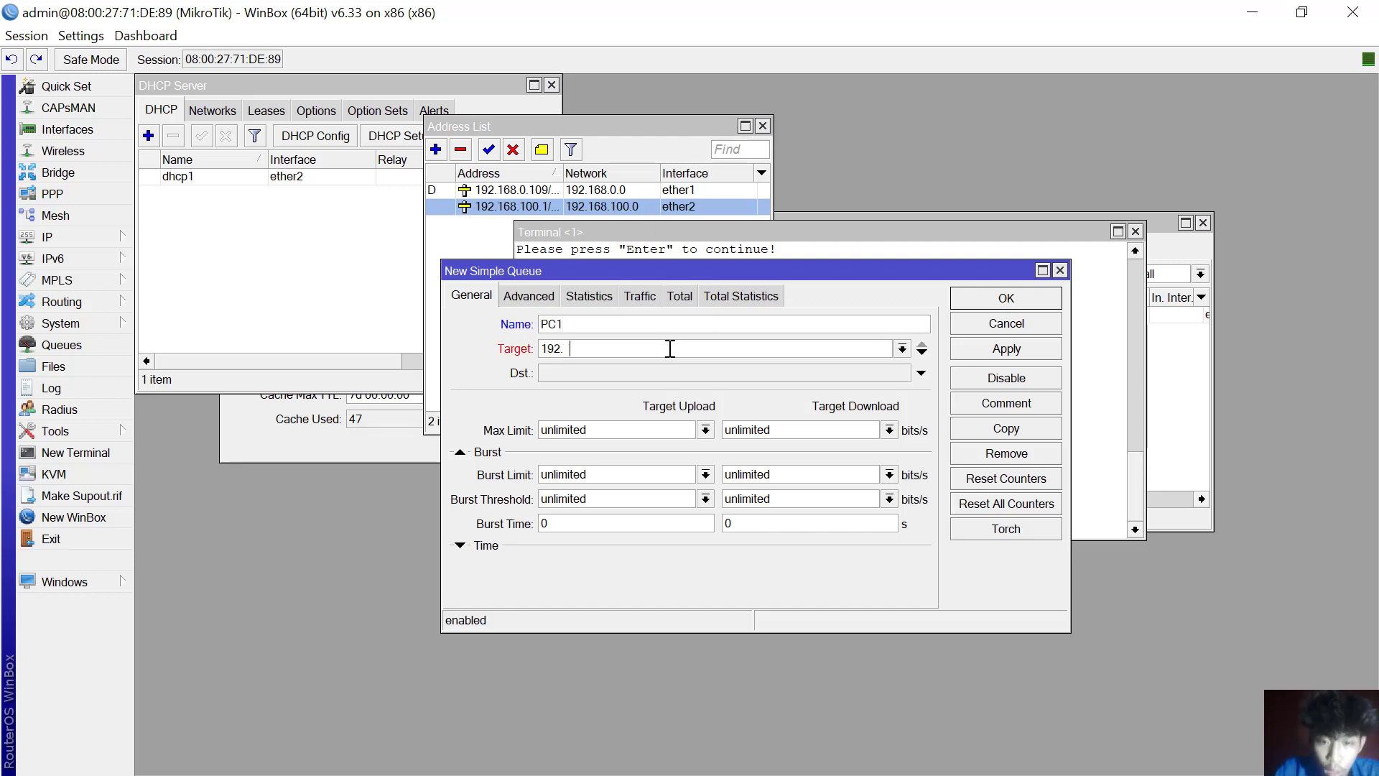
pyautogui.write('168.100.')
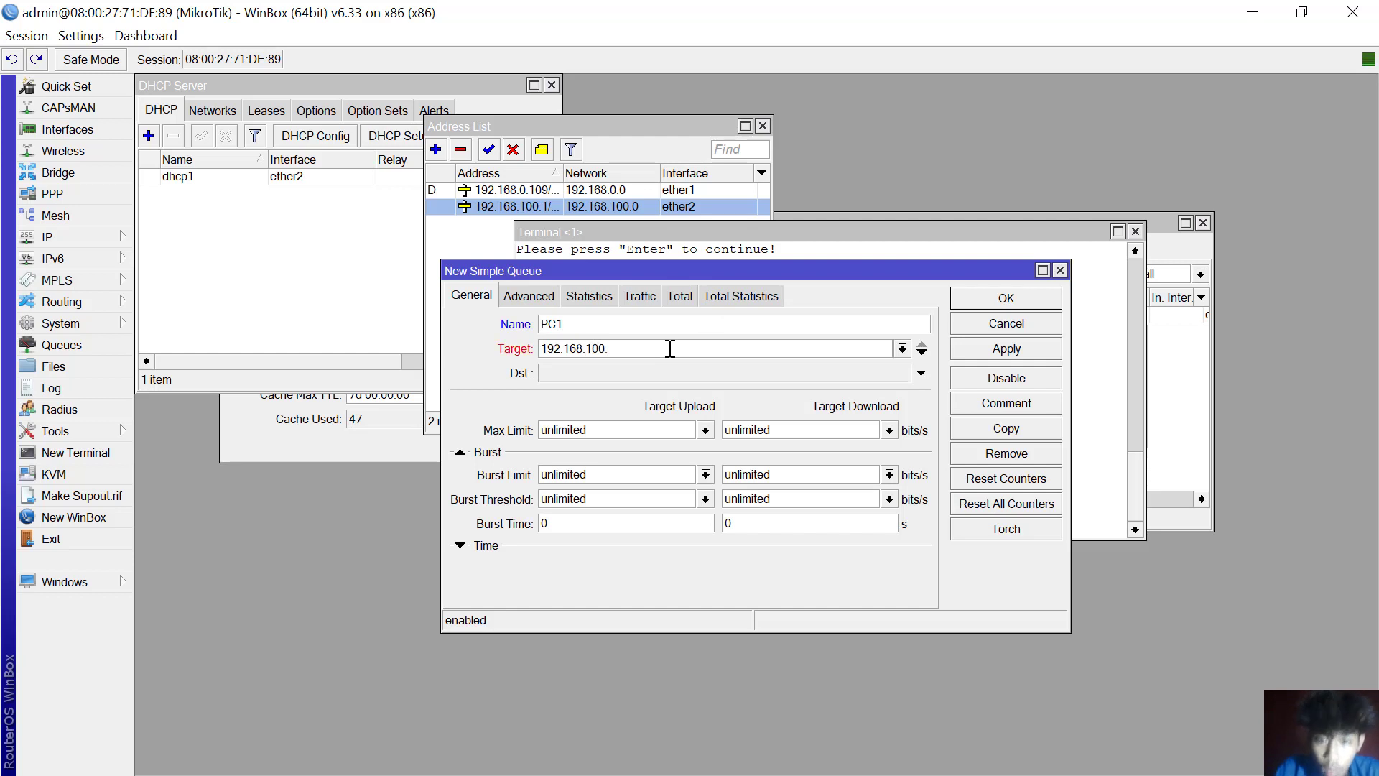
pyautogui.write('254')
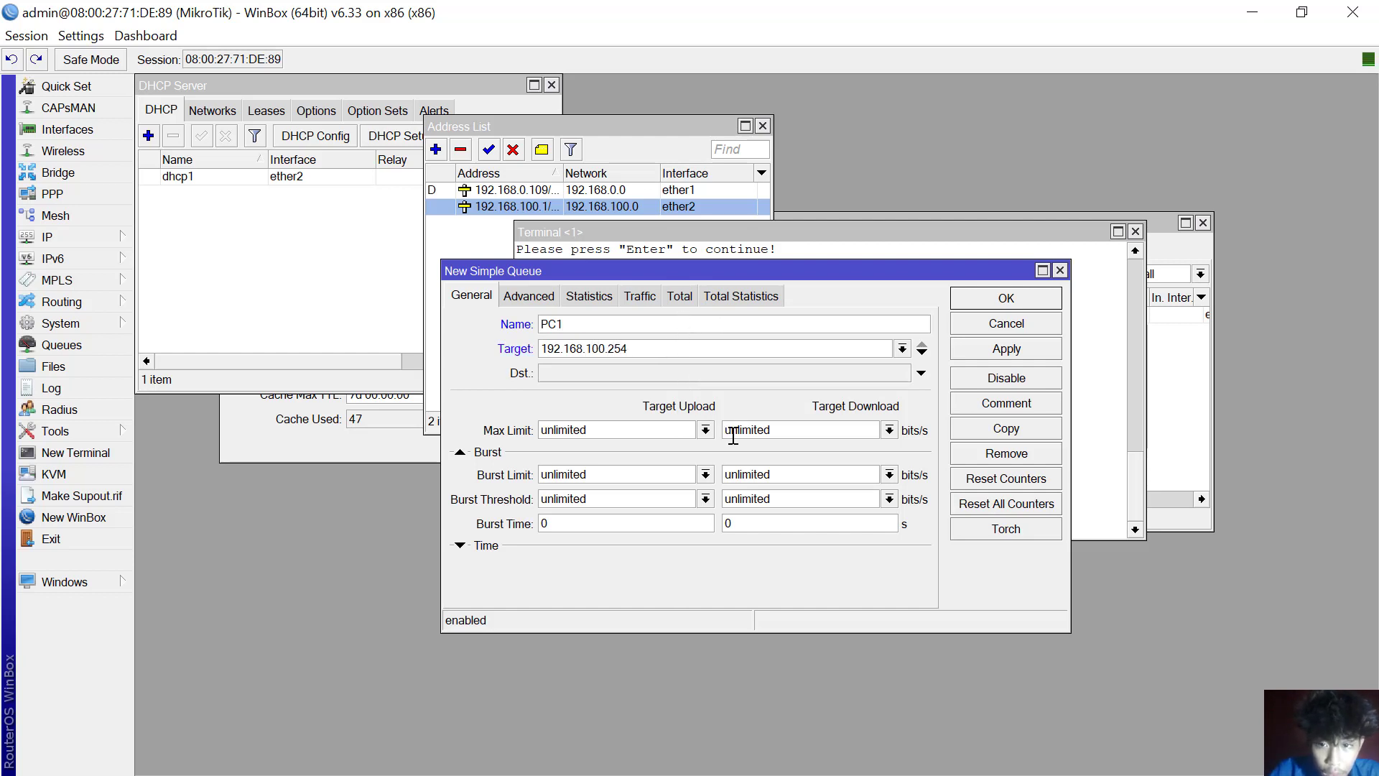
# Set the PC1 queue's max limit to 3M for both target upload and target download.
pyautogui.click(705, 429)
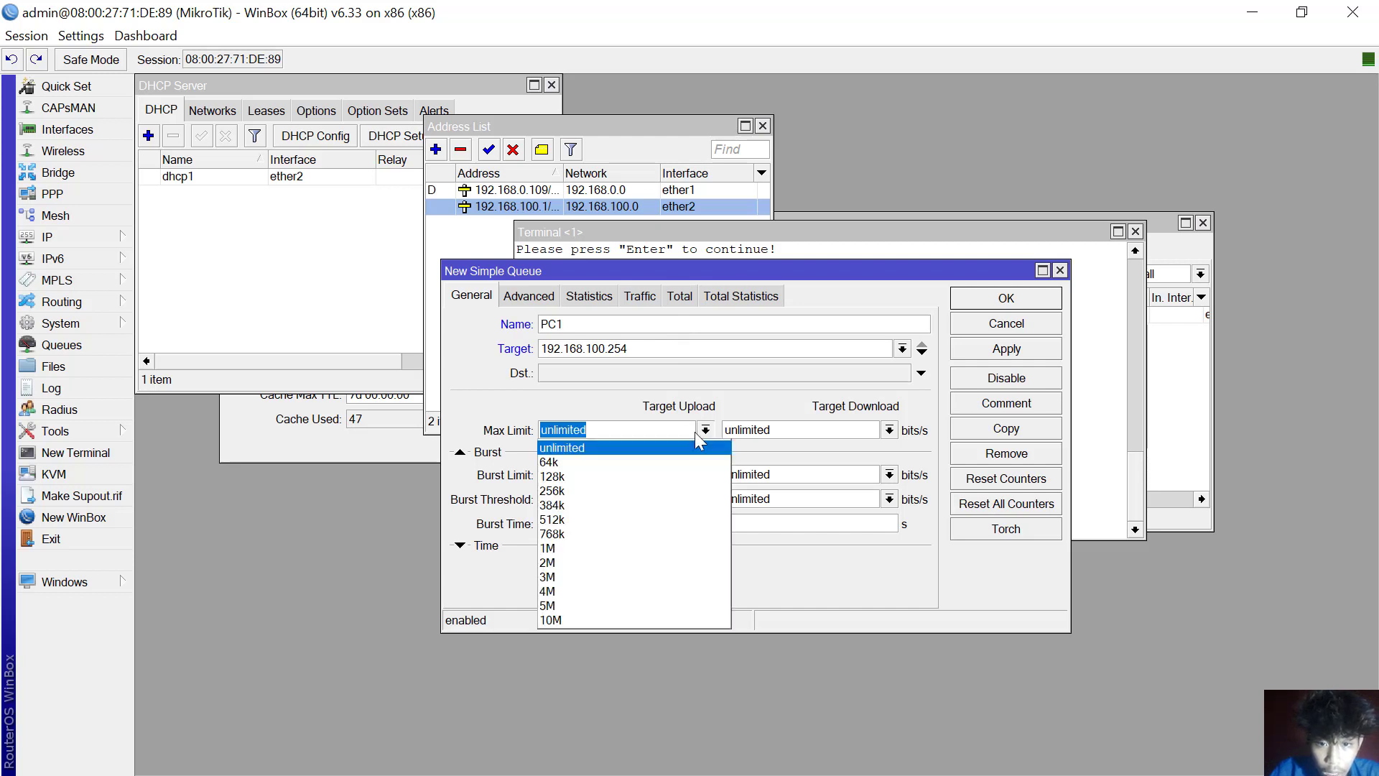
pyautogui.click(598, 577)
pyautogui.click(889, 429)
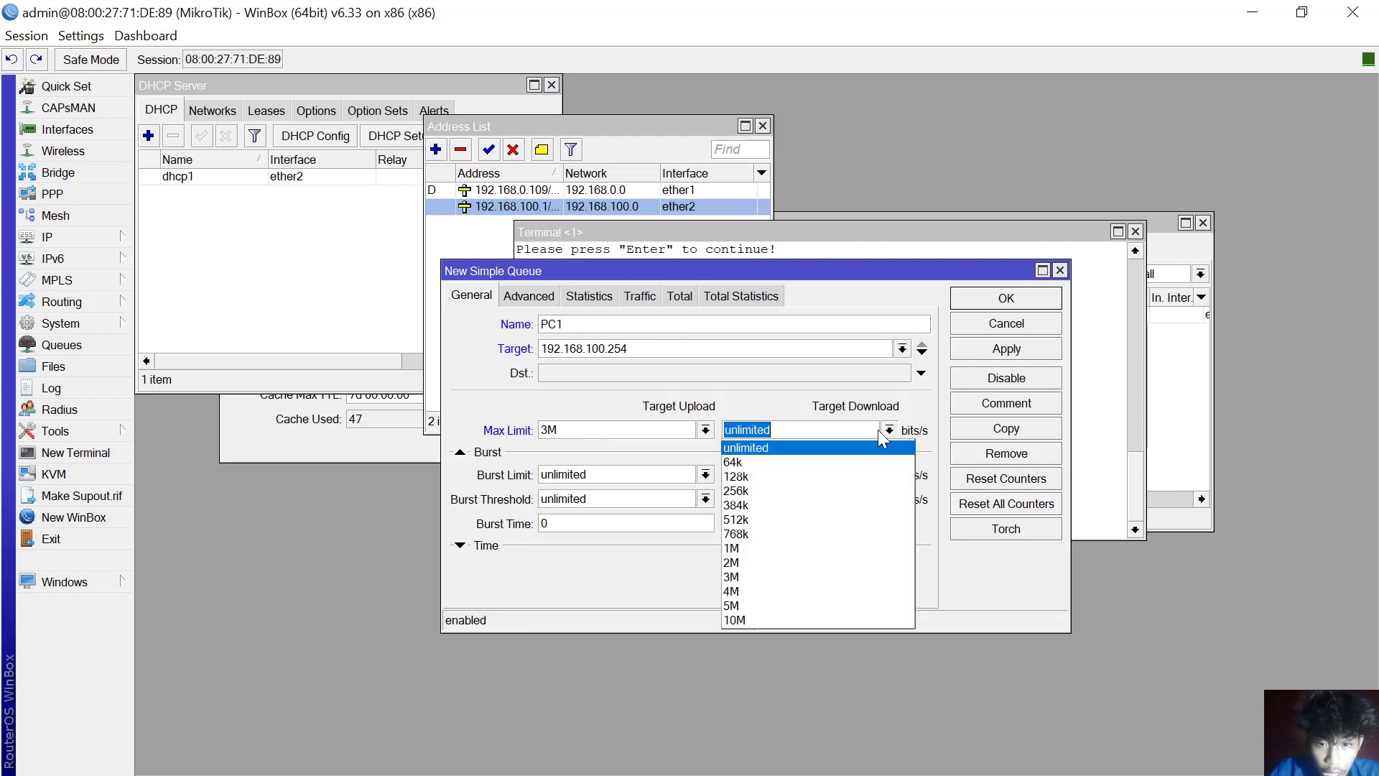
pyautogui.click(776, 576)
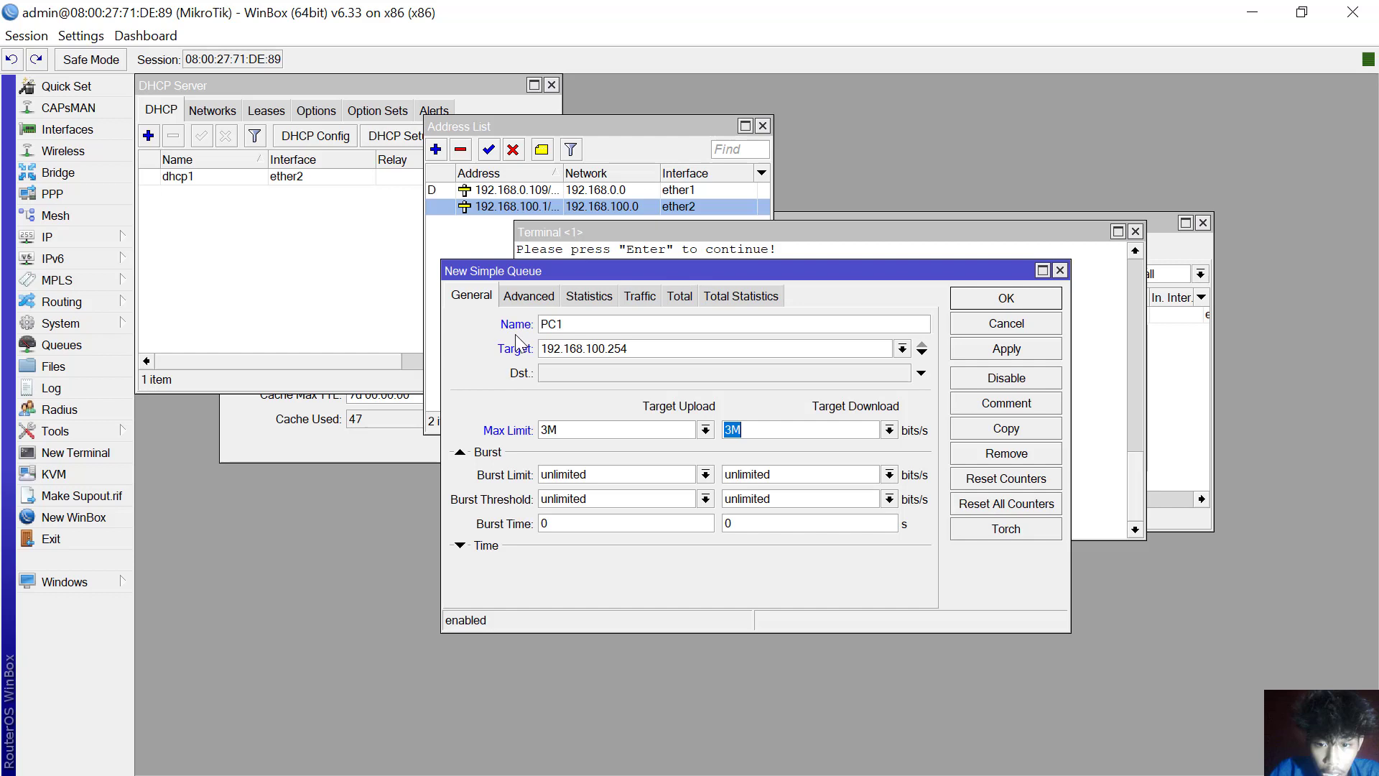
# Assign Limitasi Bandwidth PCQ as the PC1 queue's parent, then apply and save the queue.
pyautogui.click(526, 297)
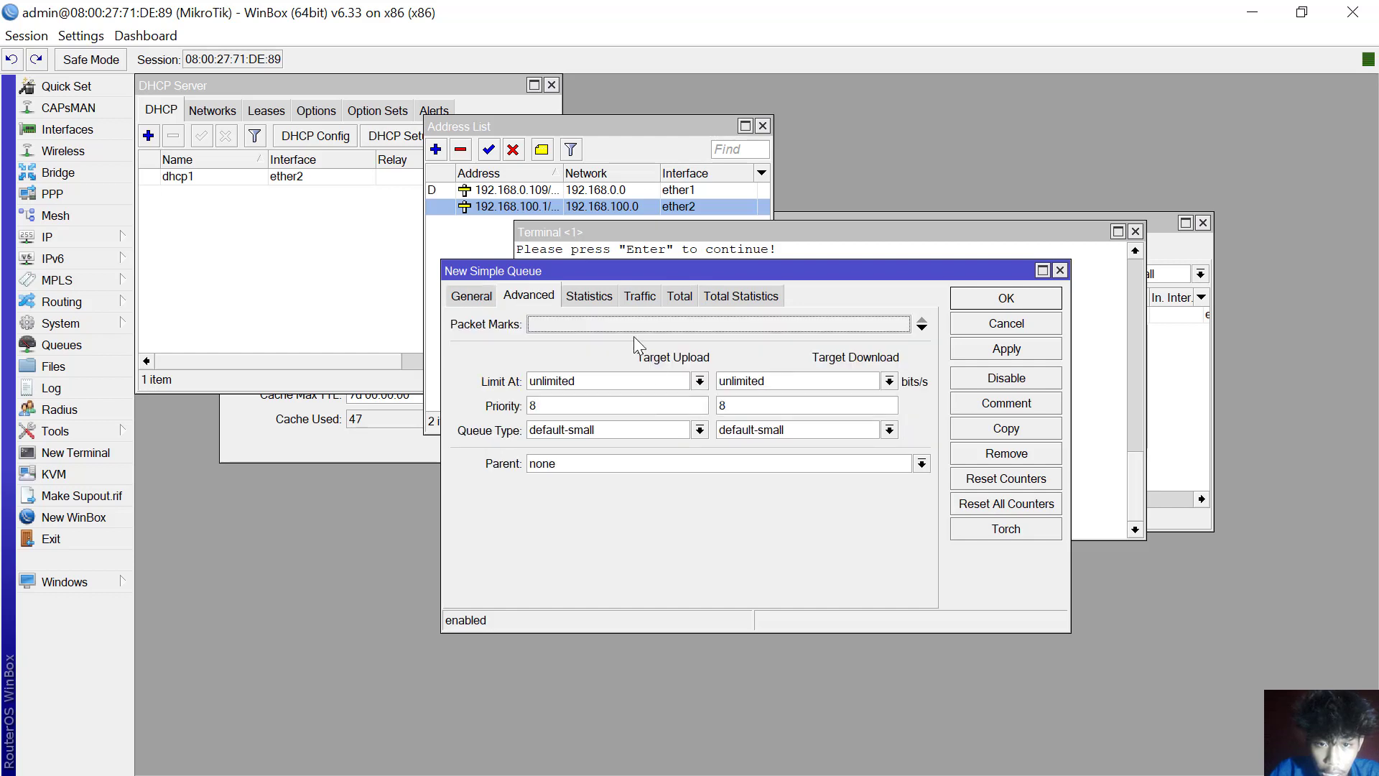
pyautogui.click(922, 463)
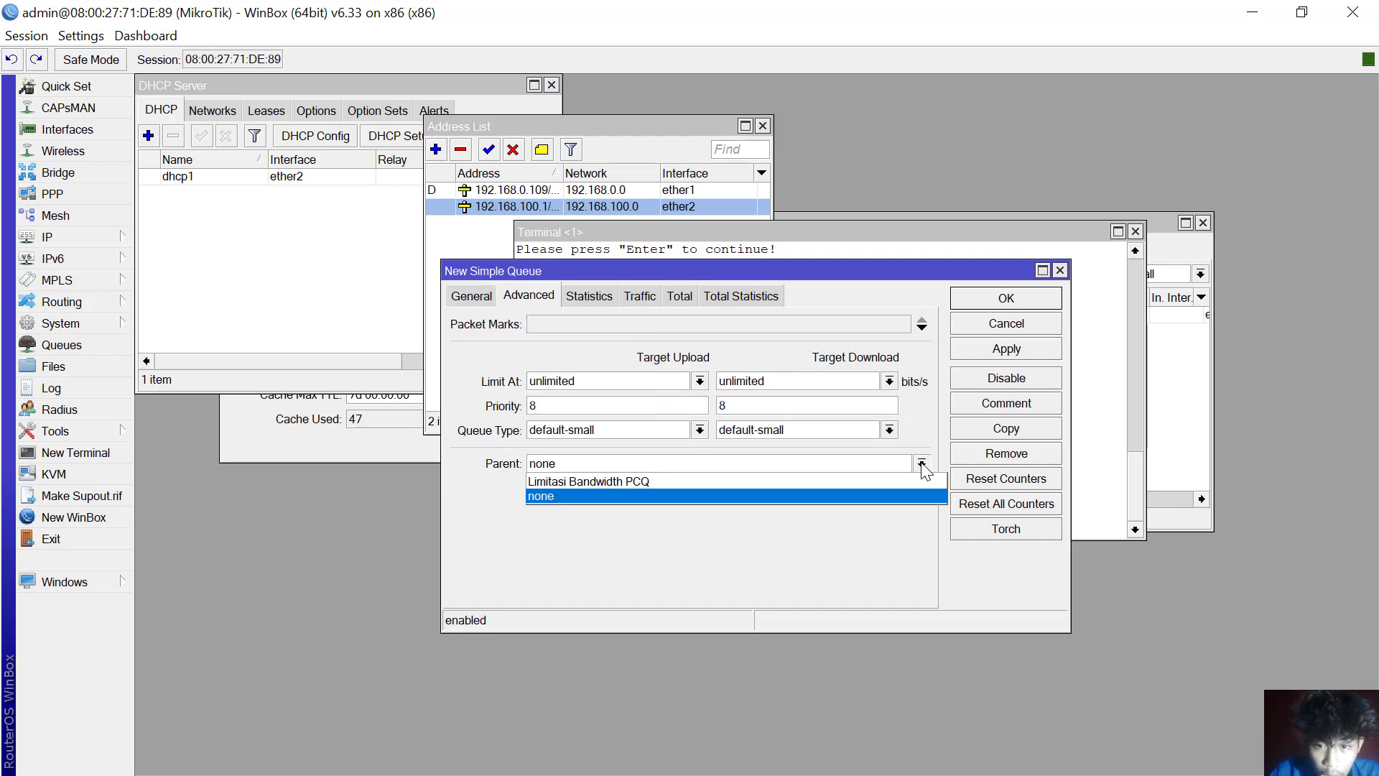
pyautogui.click(622, 481)
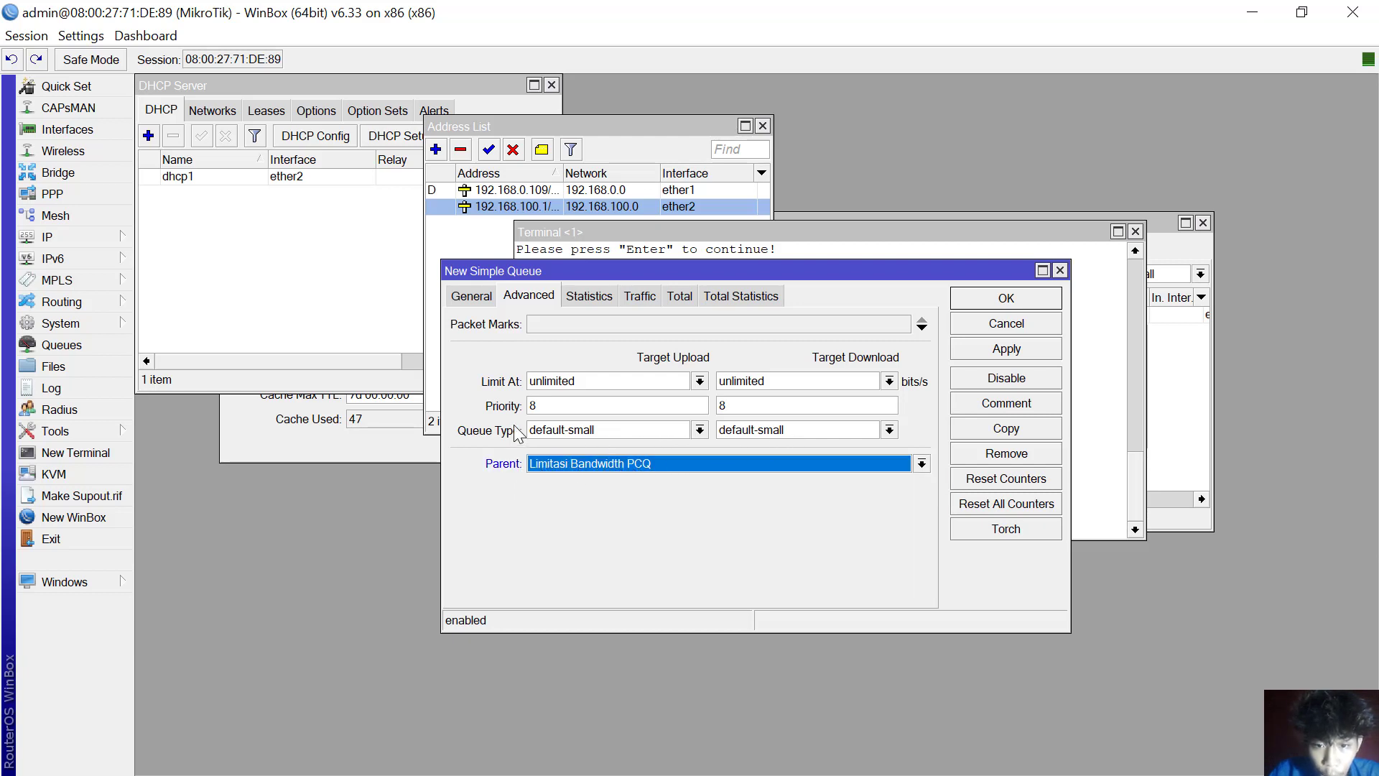
pyautogui.click(1005, 350)
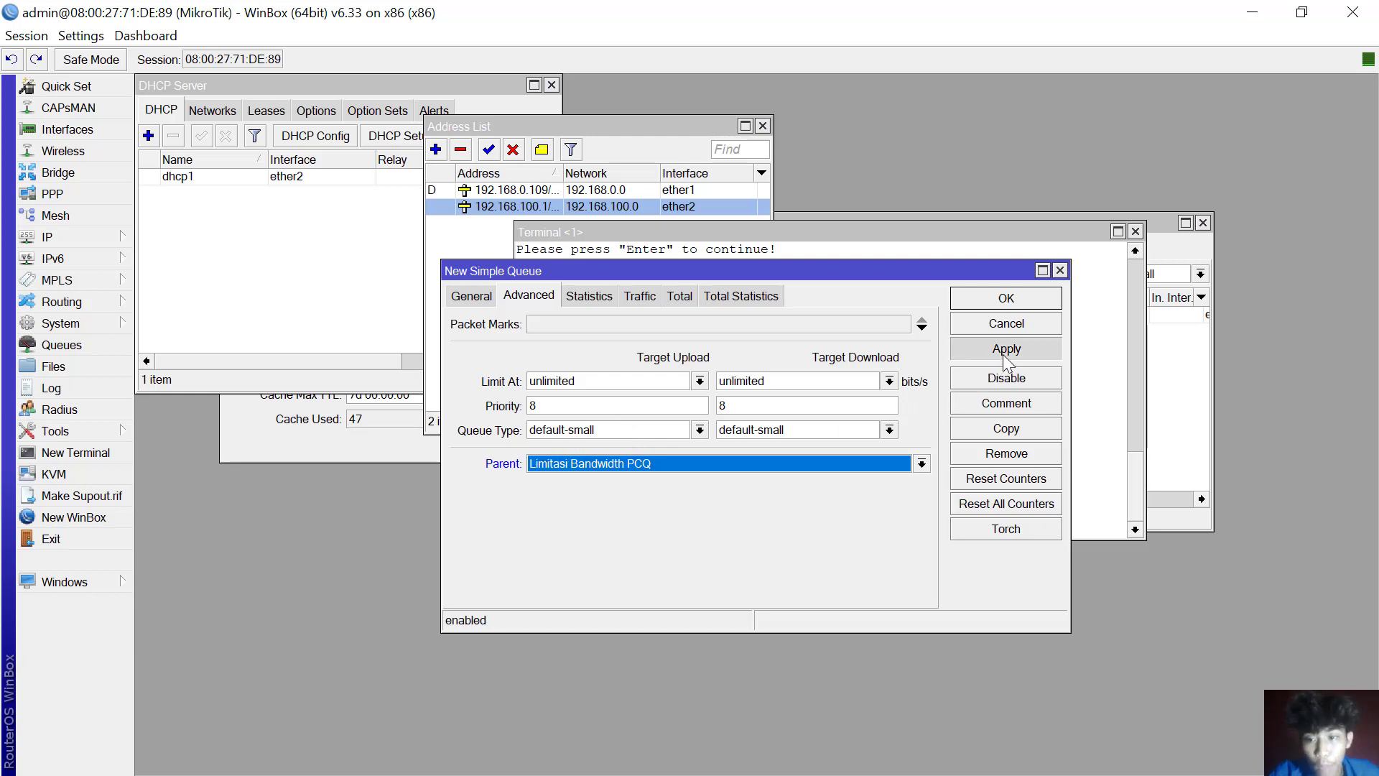
pyautogui.click(1008, 299)
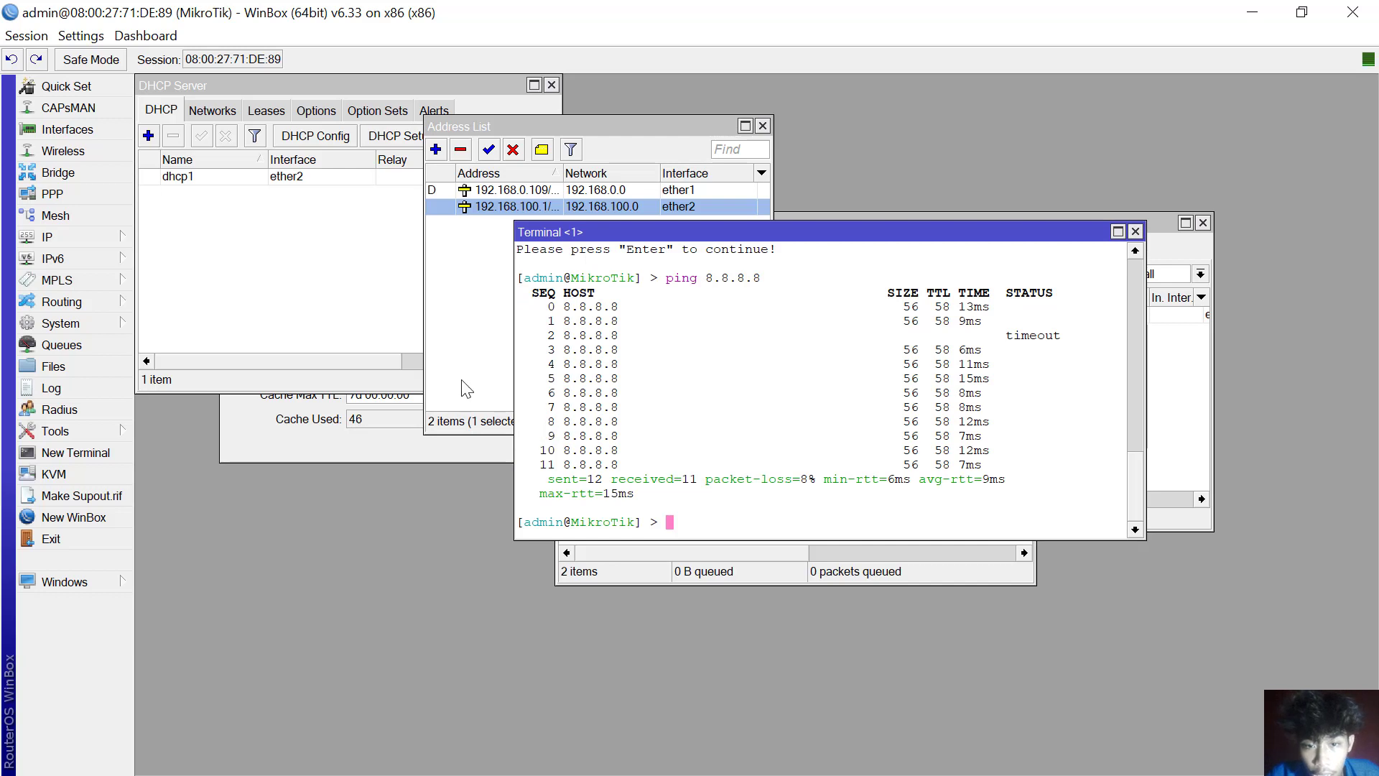
# Bring the simple queue list forward and make sure the Upload column is enabled in its column settings.
pyautogui.click(844, 583)
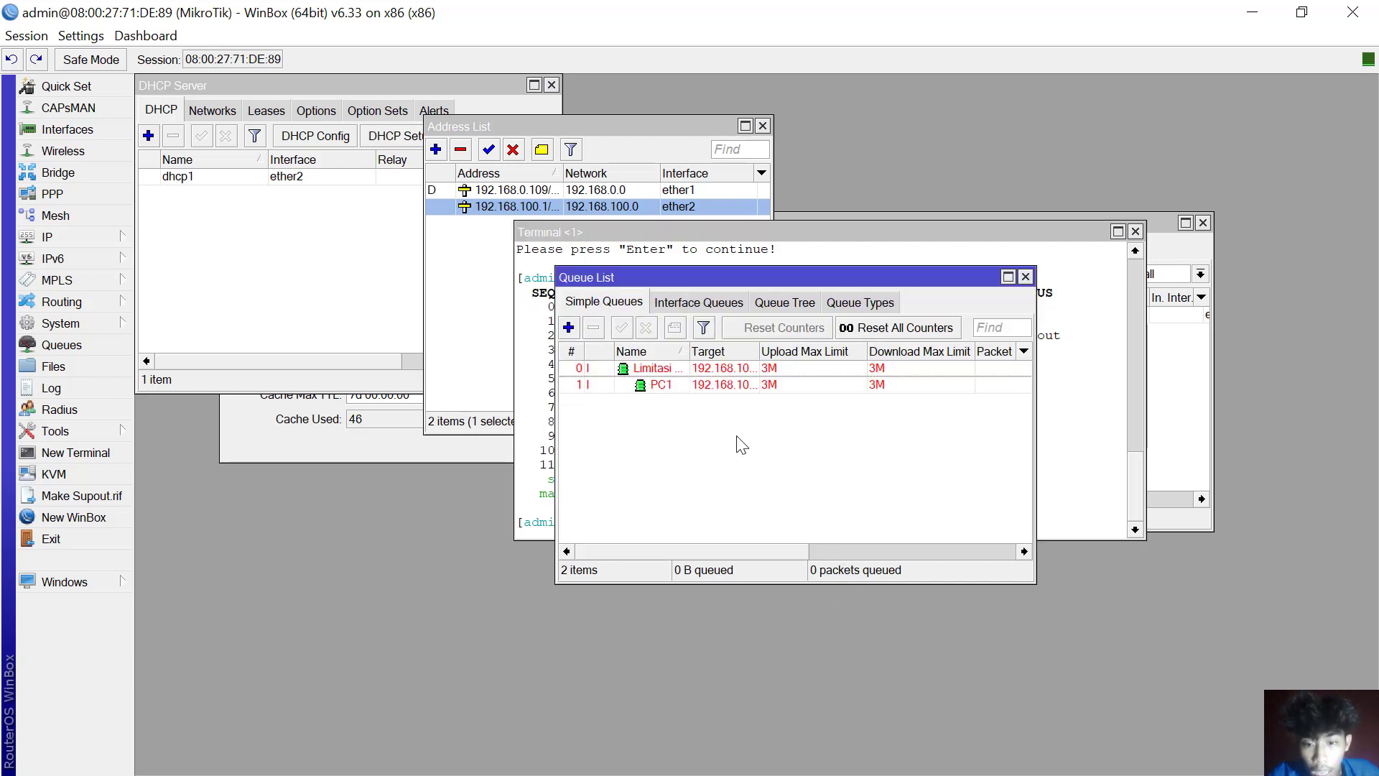
pyautogui.click(761, 388)
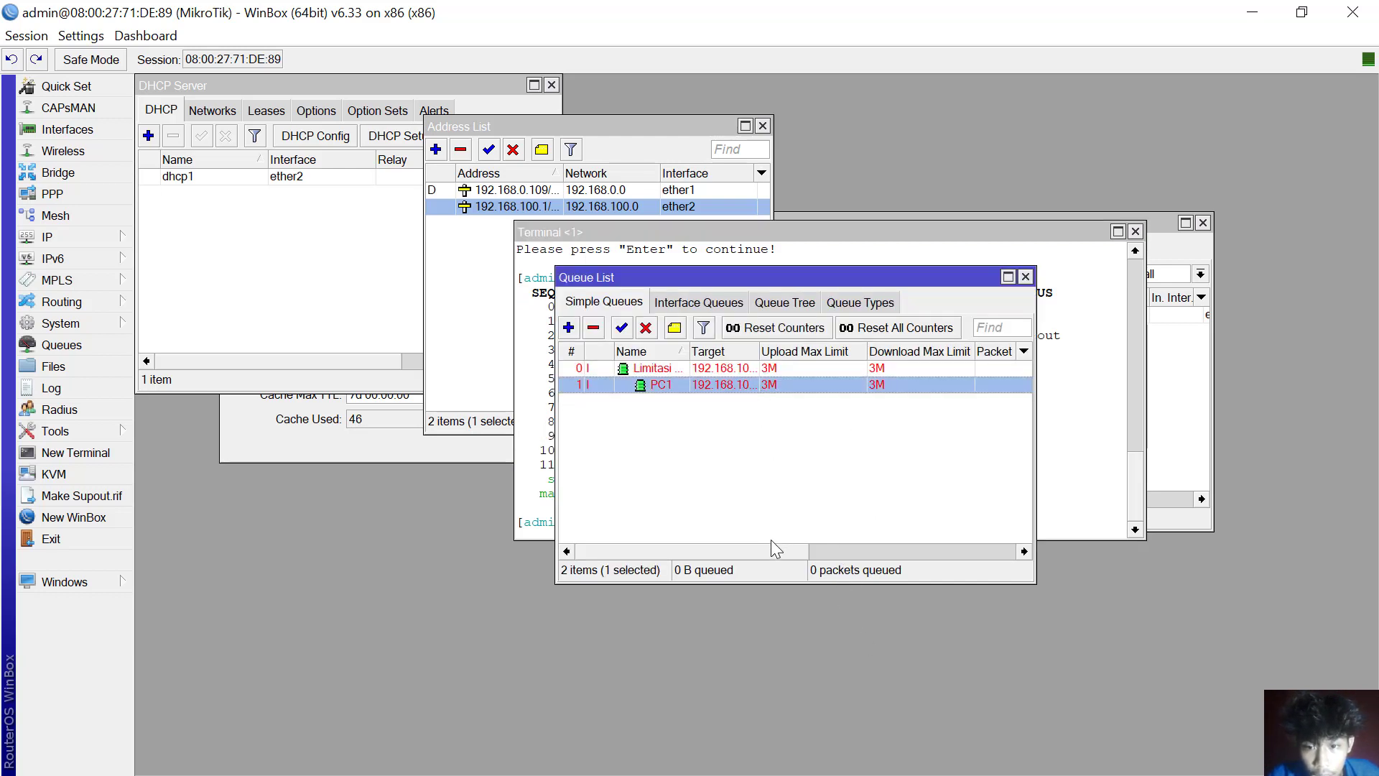
pyautogui.hscroll(3, 765, 553)
pyautogui.moveTo(800, 556); pyautogui.dragTo(771, 557)
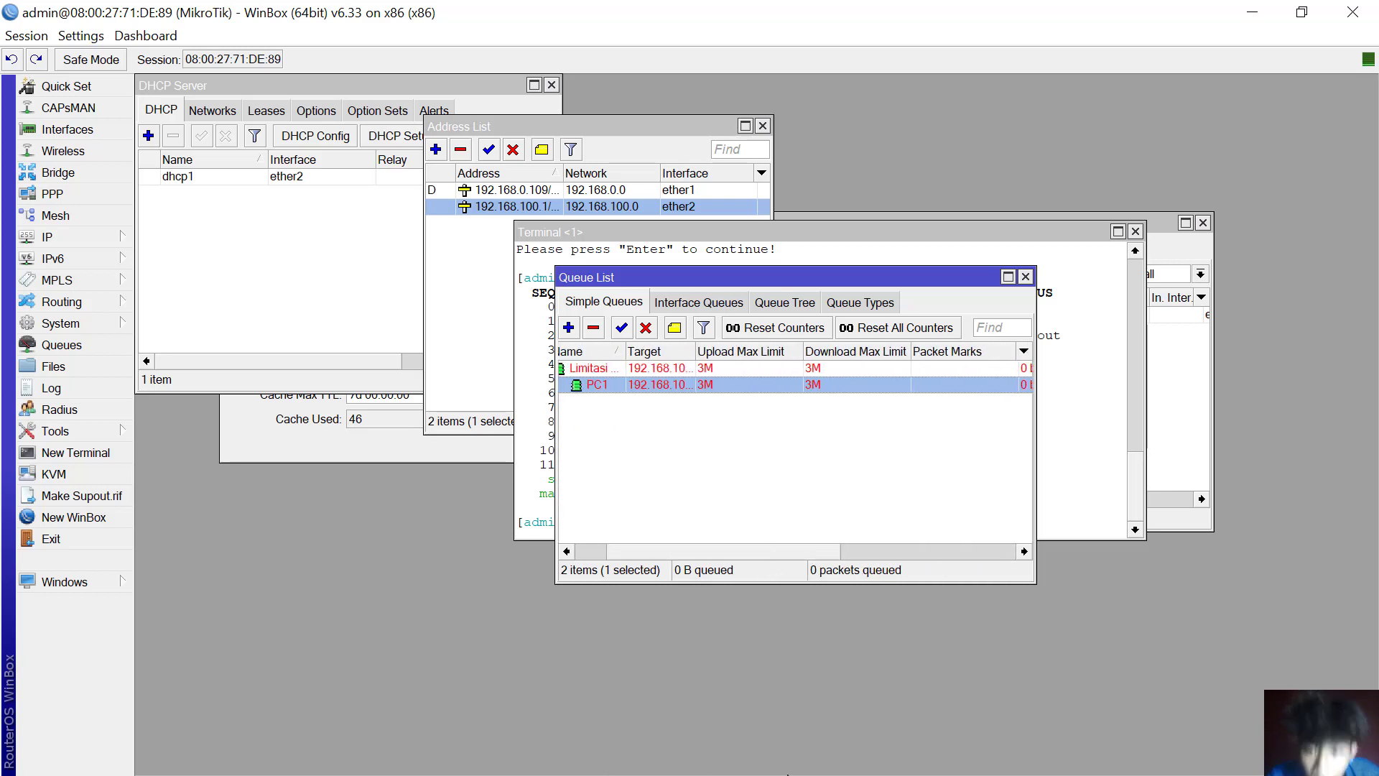
pyautogui.rightClick(691, 427)
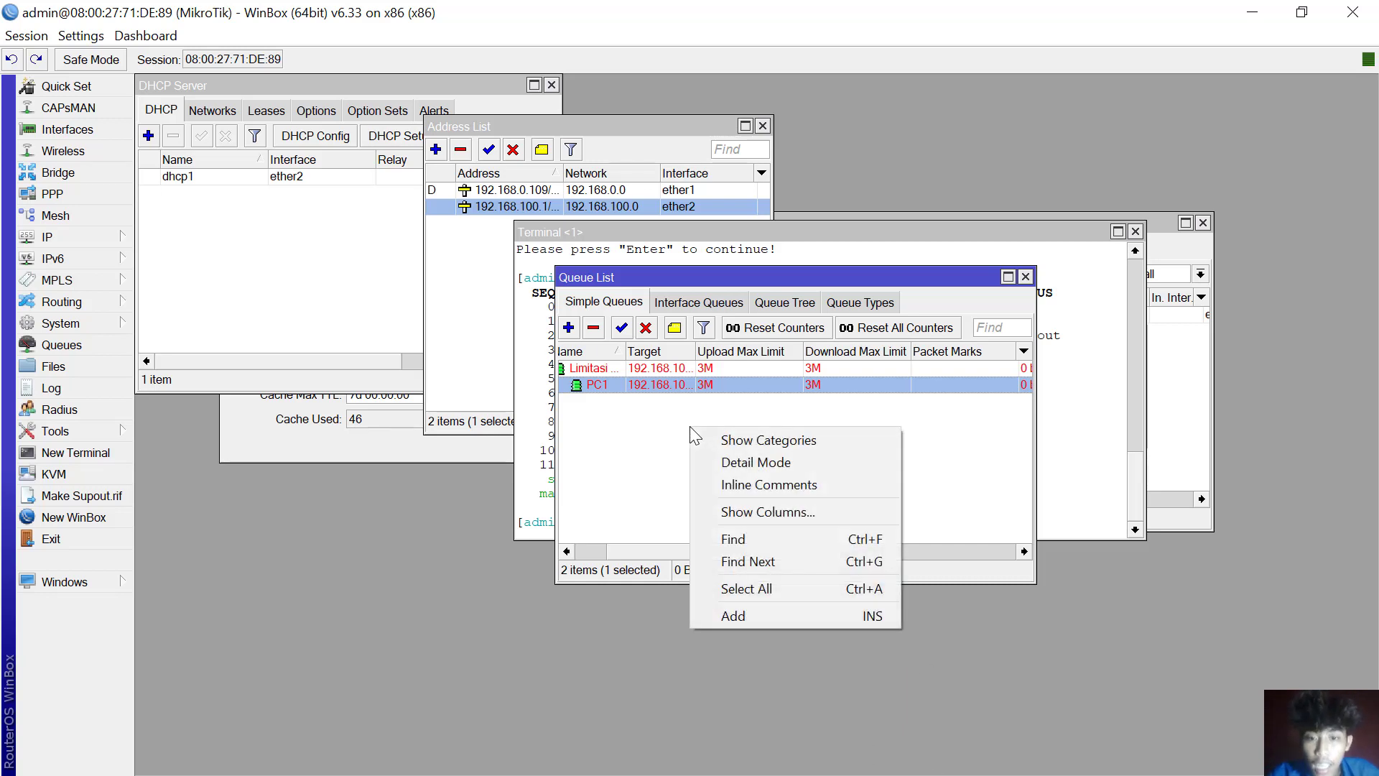
pyautogui.click(769, 513)
pyautogui.scroll(-1, 704, 650)
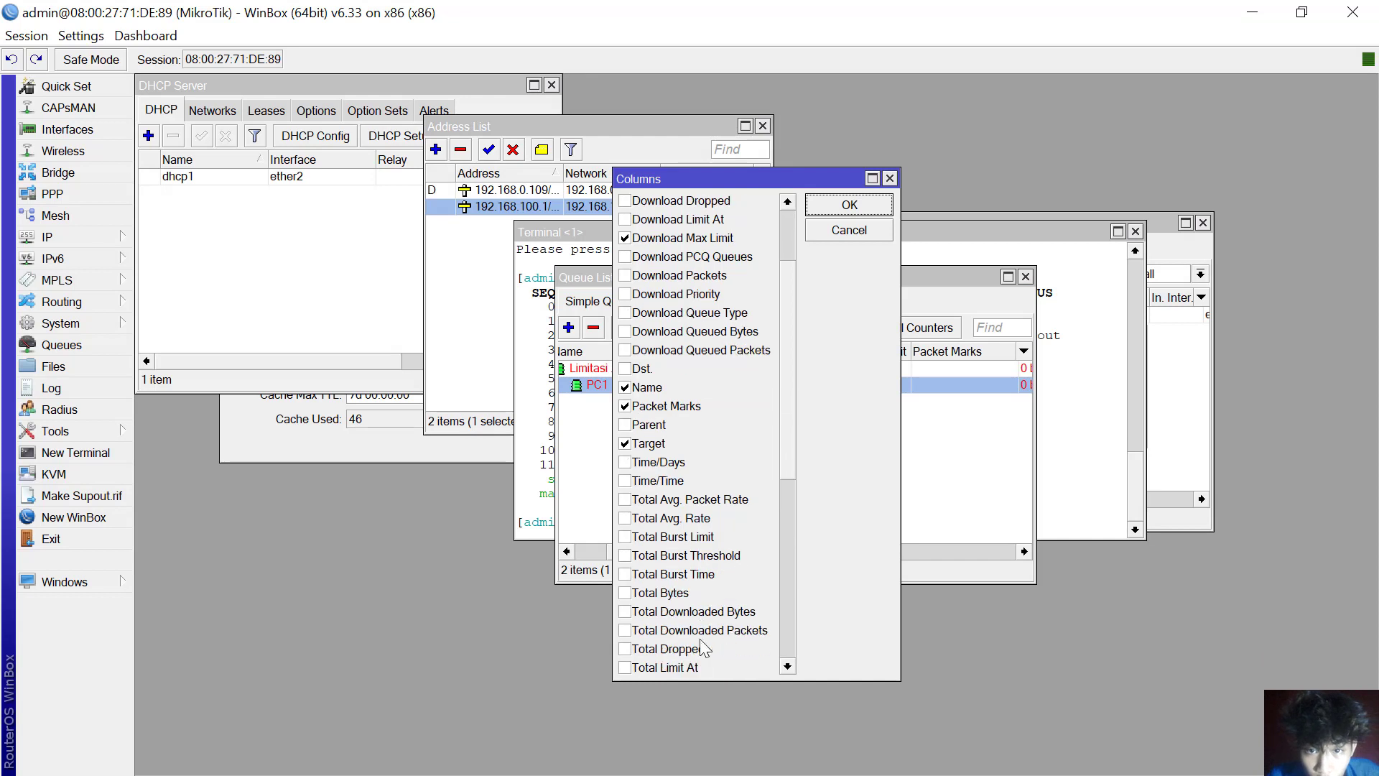
pyautogui.scroll(-1, 703, 649)
pyautogui.scroll(3, 661, 611)
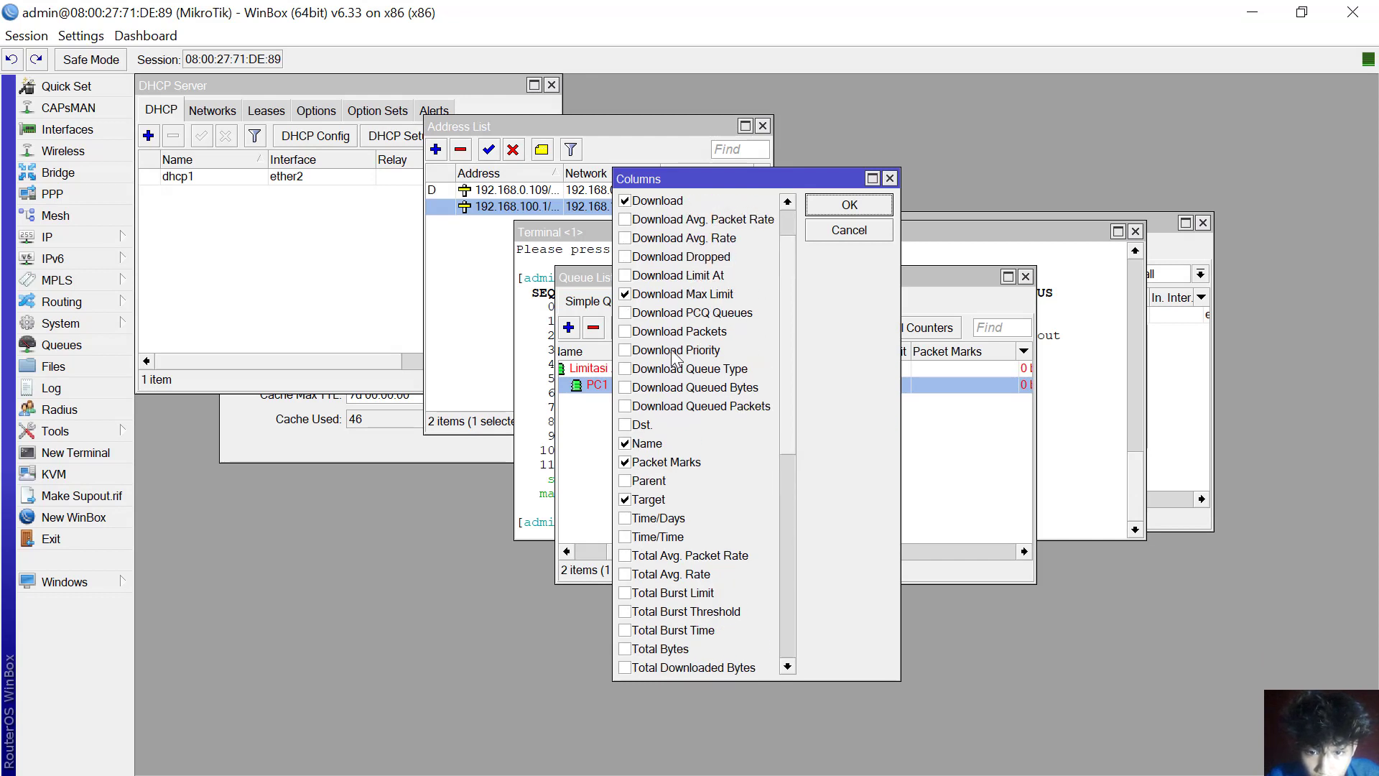
pyautogui.scroll(1, 675, 357)
pyautogui.scroll(-1, 666, 531)
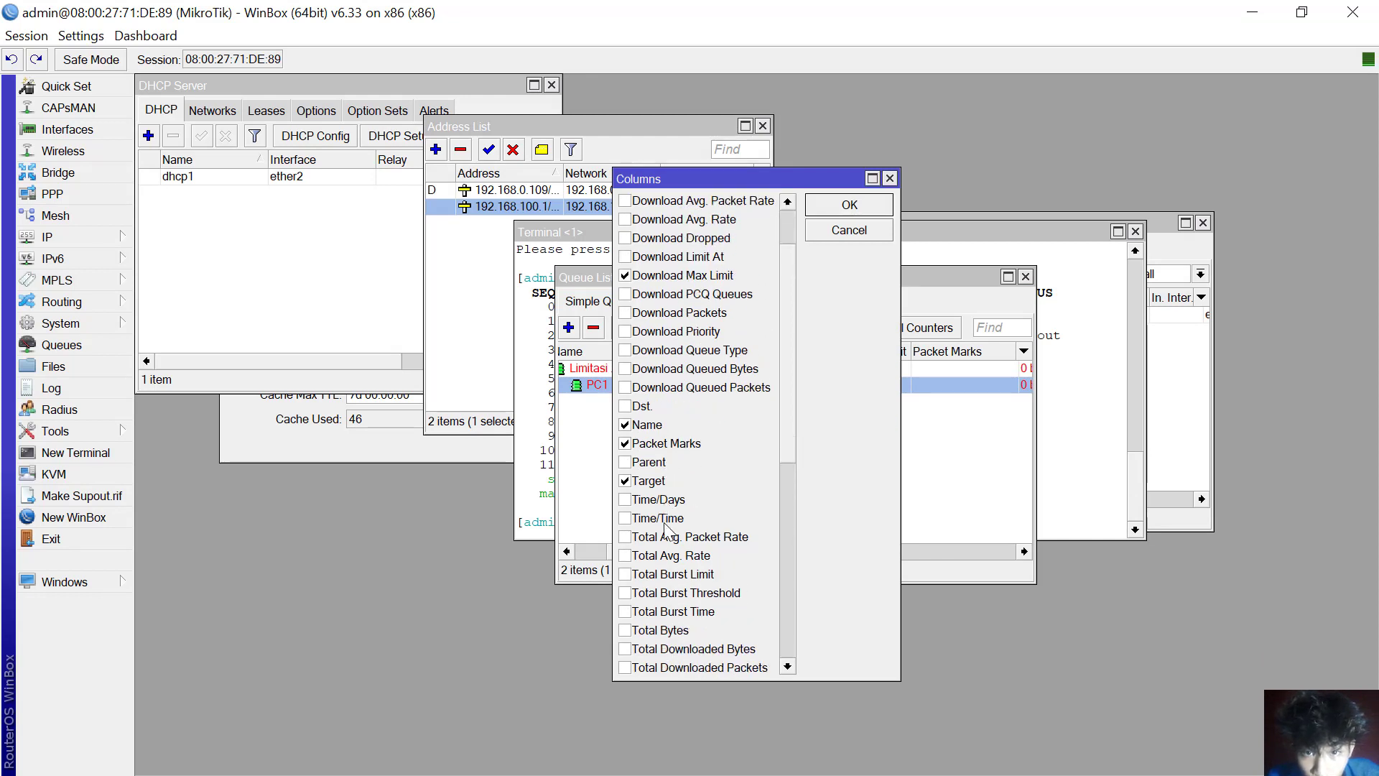
pyautogui.scroll(-5, 666, 531)
pyautogui.click(650, 574)
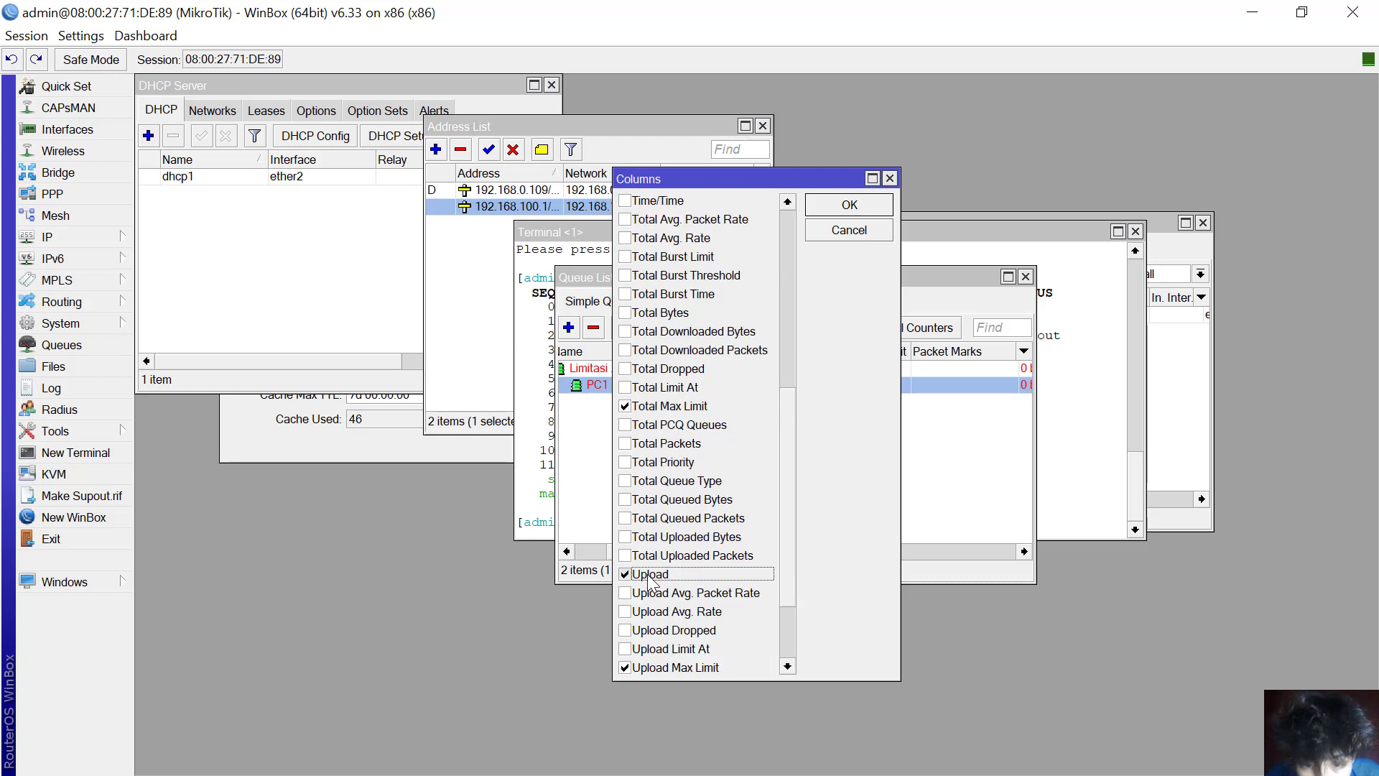
pyautogui.click(853, 213)
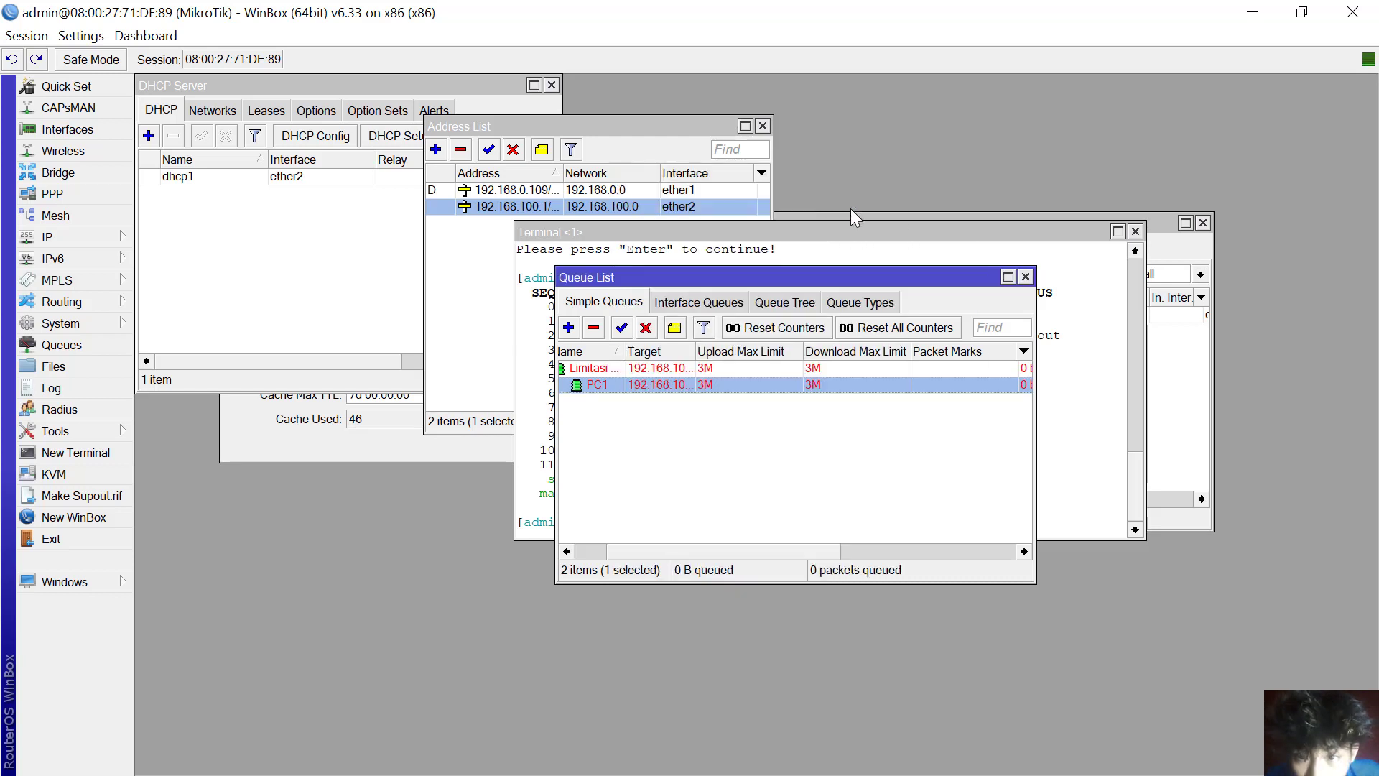
# Examine the upload and download rates of the parent queue and PC1 in the simple queue list.
pyautogui.moveTo(785, 550); pyautogui.dragTo(938, 564)
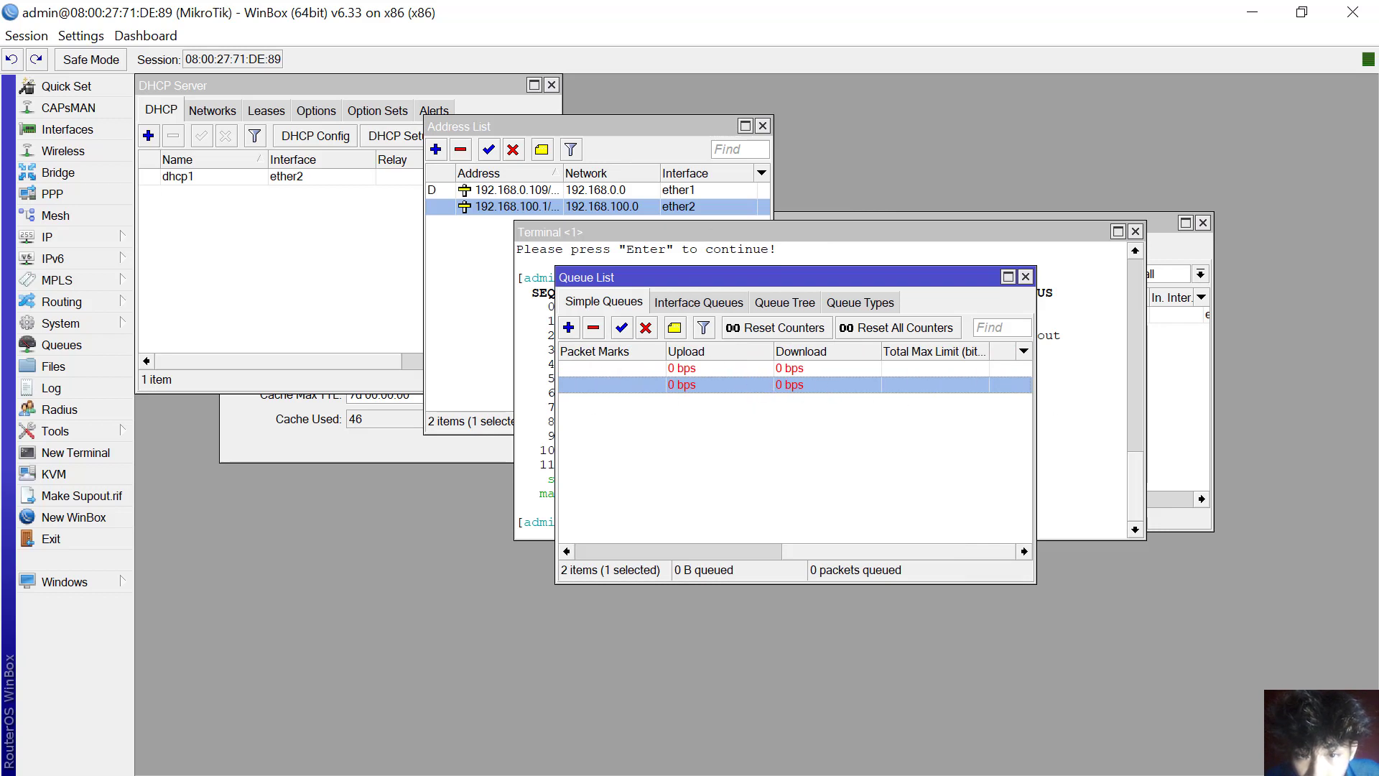
pyautogui.click(724, 369)
pyautogui.click(728, 386)
pyautogui.click(731, 366)
pyautogui.click(733, 383)
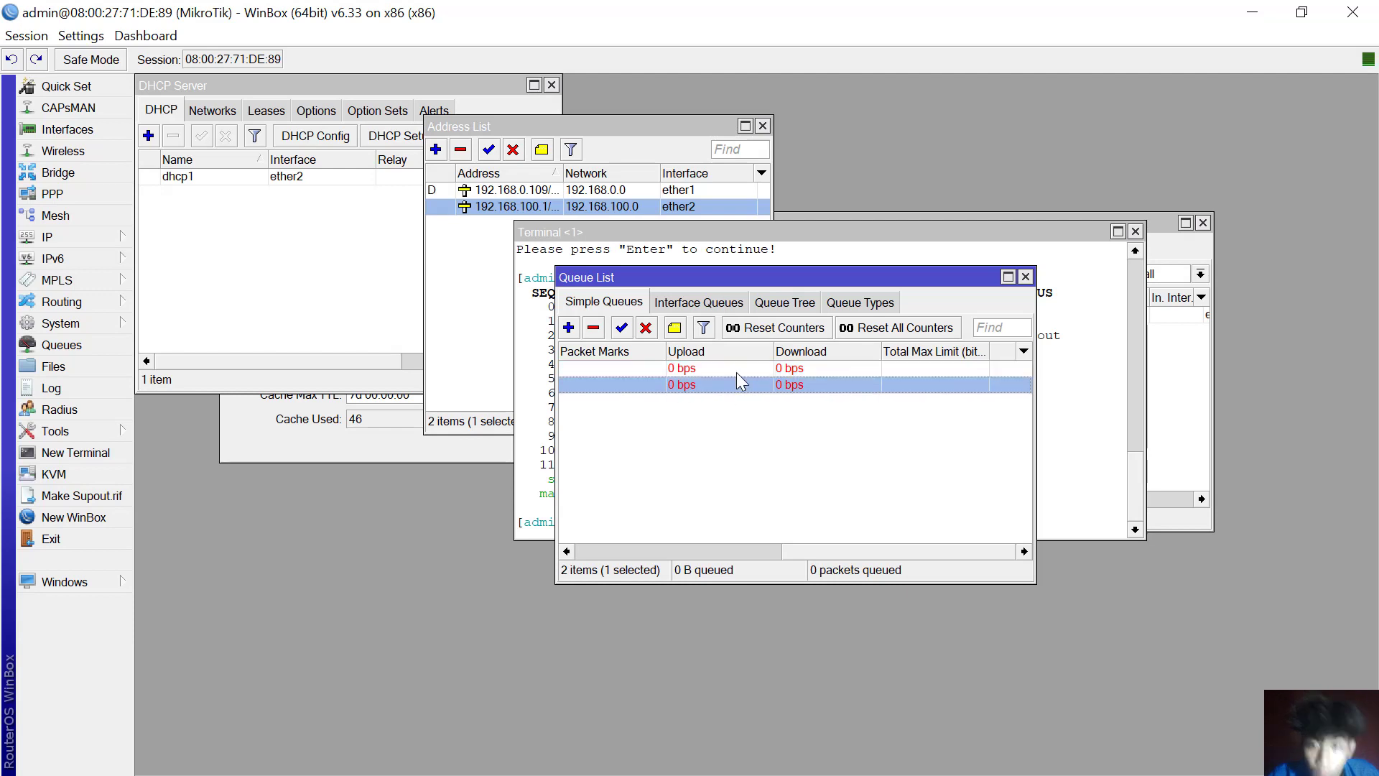
pyautogui.click(735, 370)
pyautogui.click(1112, 383)
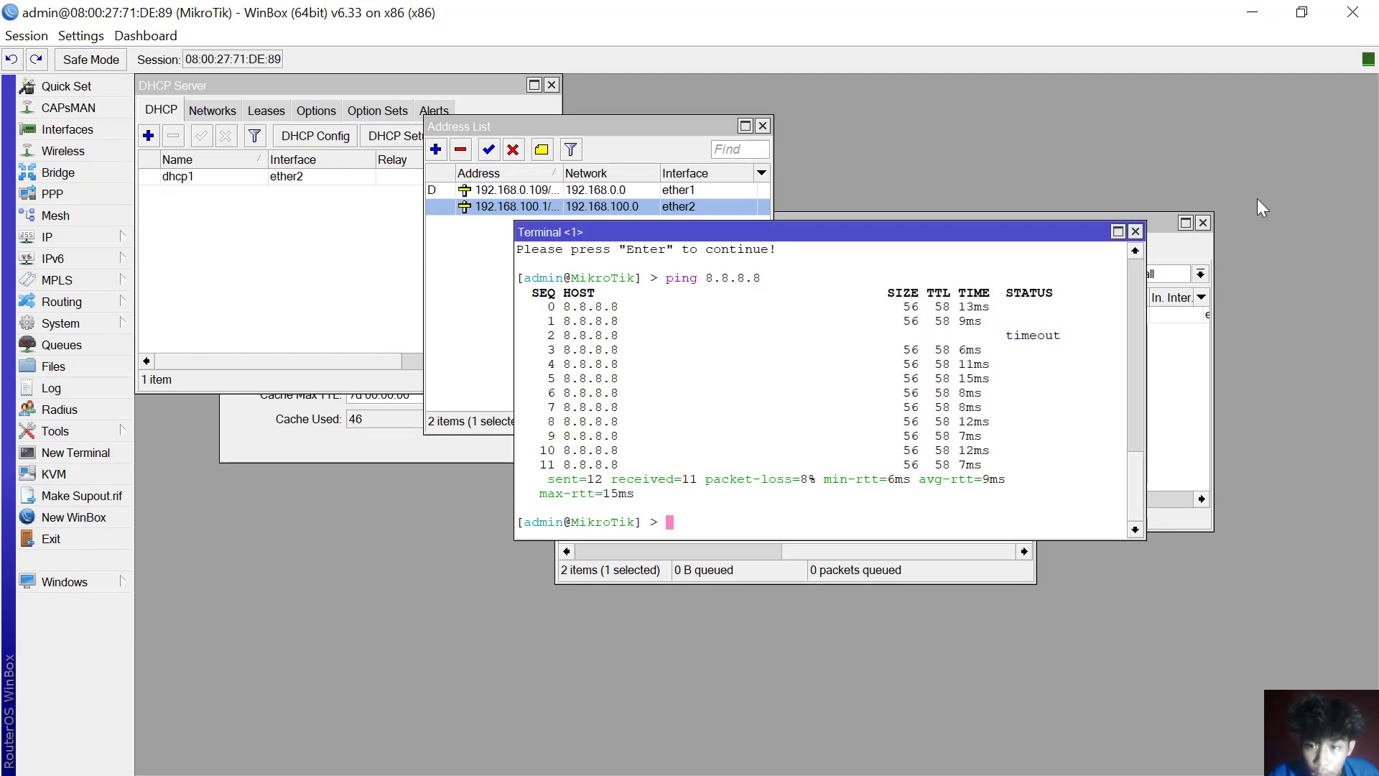
# Switch to the Client1-win7 Clone virtual machine.
pyautogui.click(1250, 10)
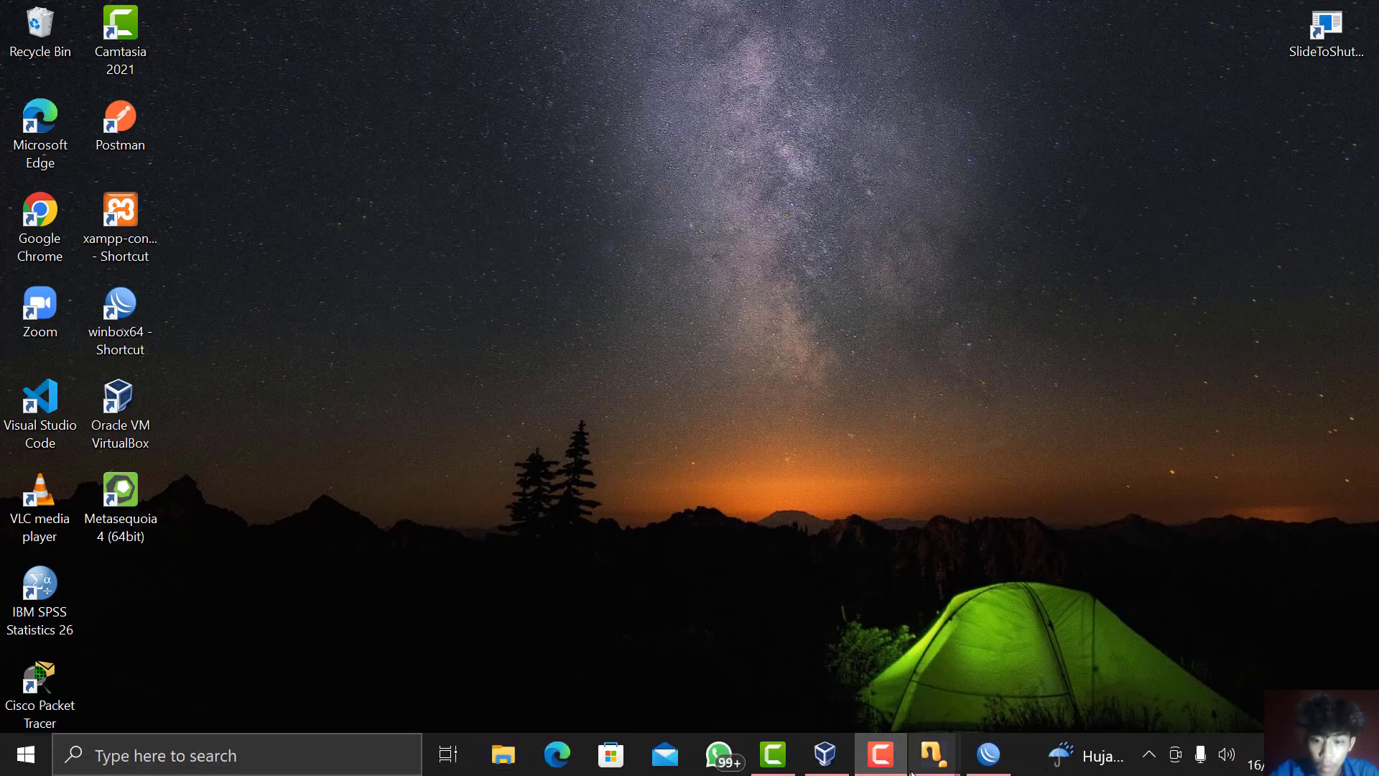
pyautogui.click(1147, 760)
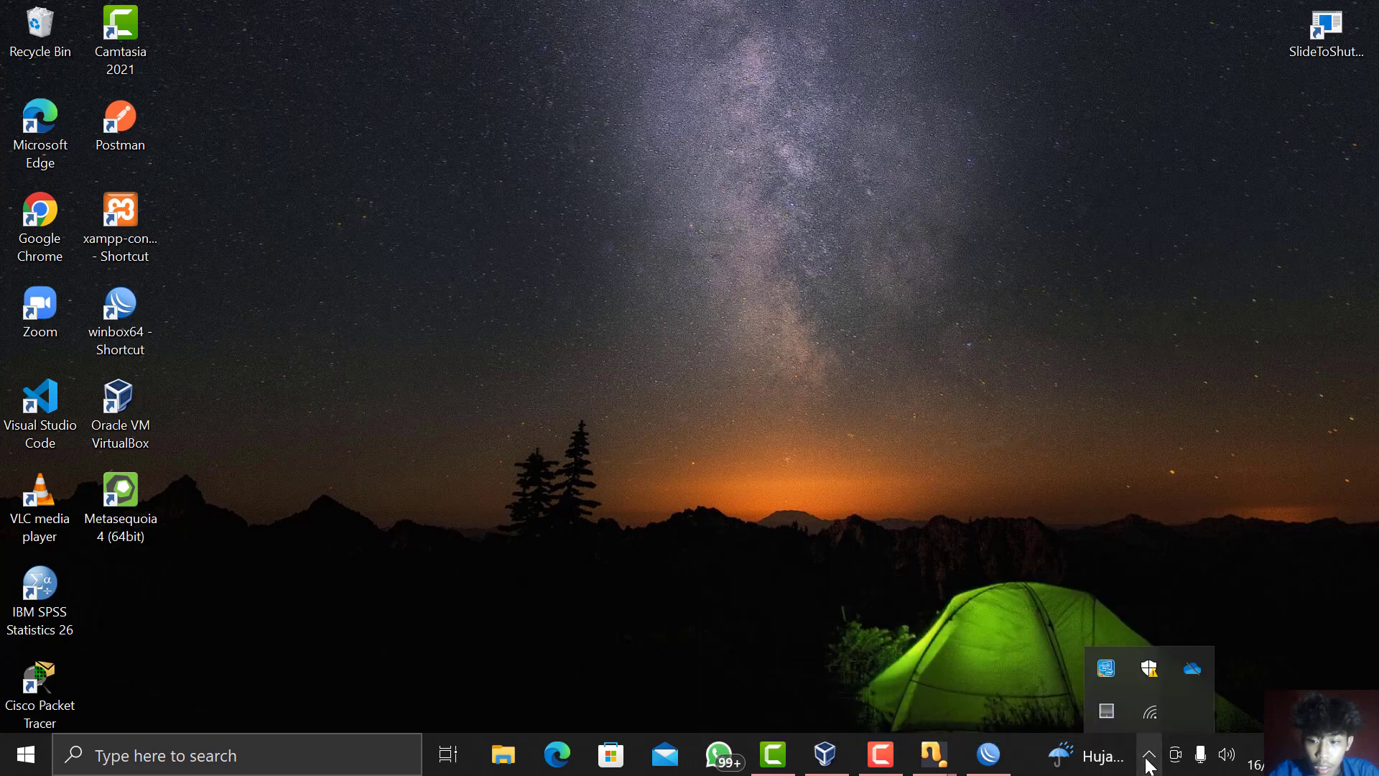
pyautogui.click(1147, 760)
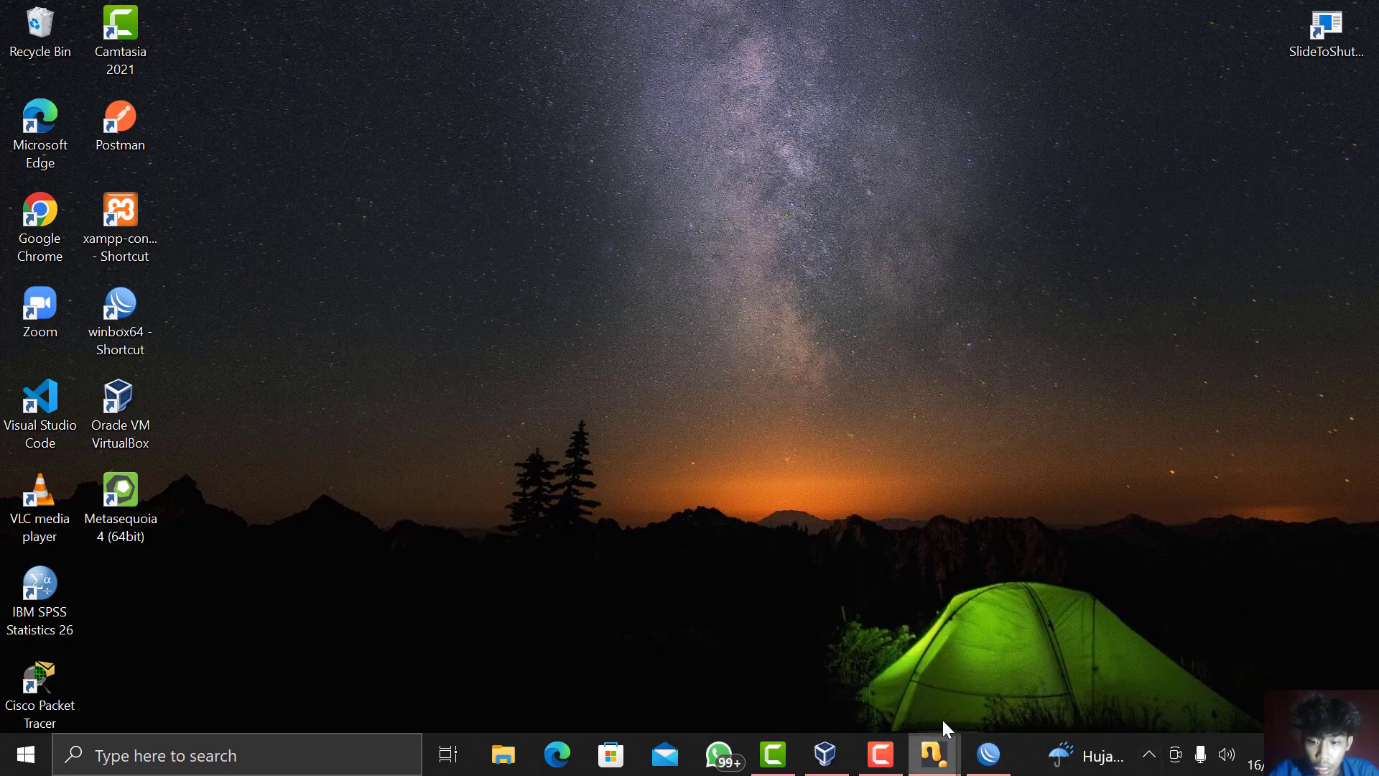
pyautogui.moveTo(933, 753)
pyautogui.moveTo(854, 683)
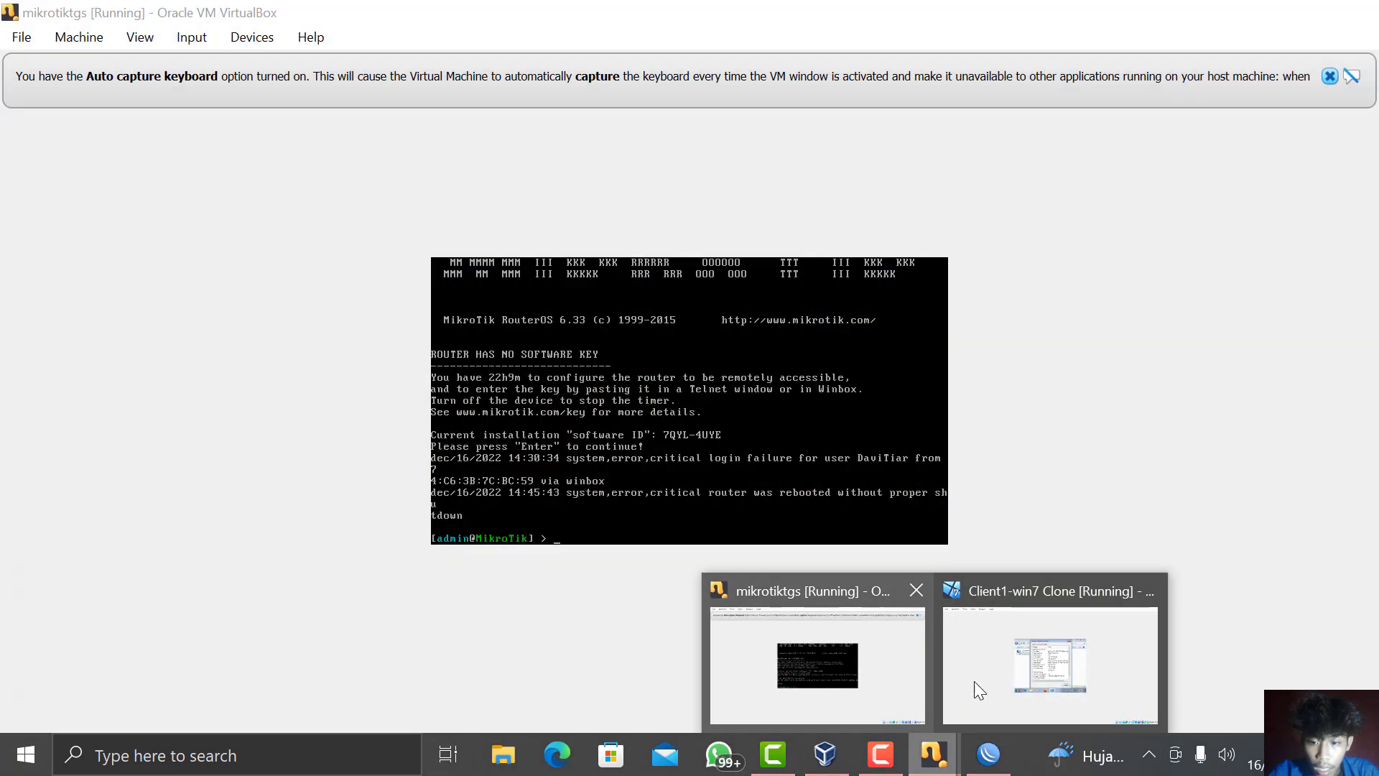
pyautogui.click(1007, 676)
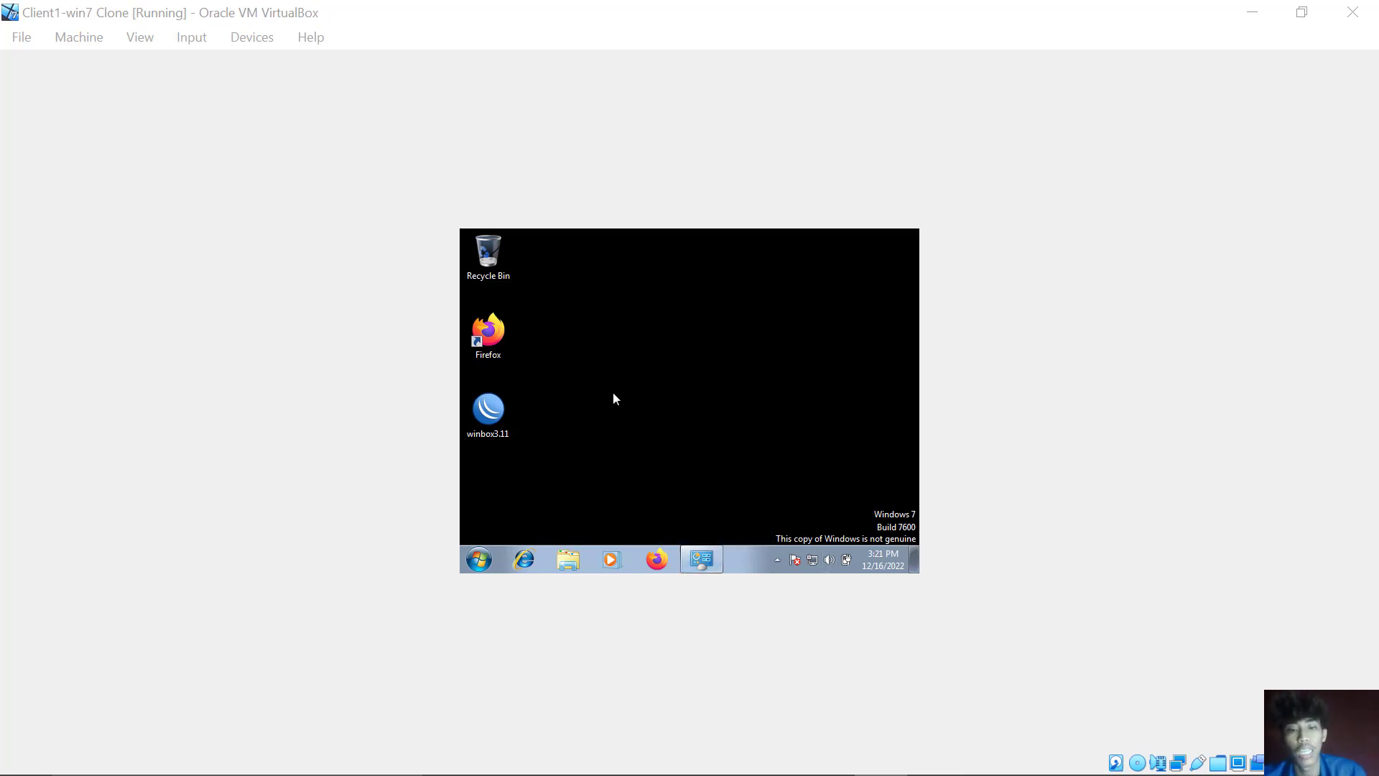
# Launch Firefox on the Windows 7 client and open speedtest.net.
pyautogui.click(502, 350)
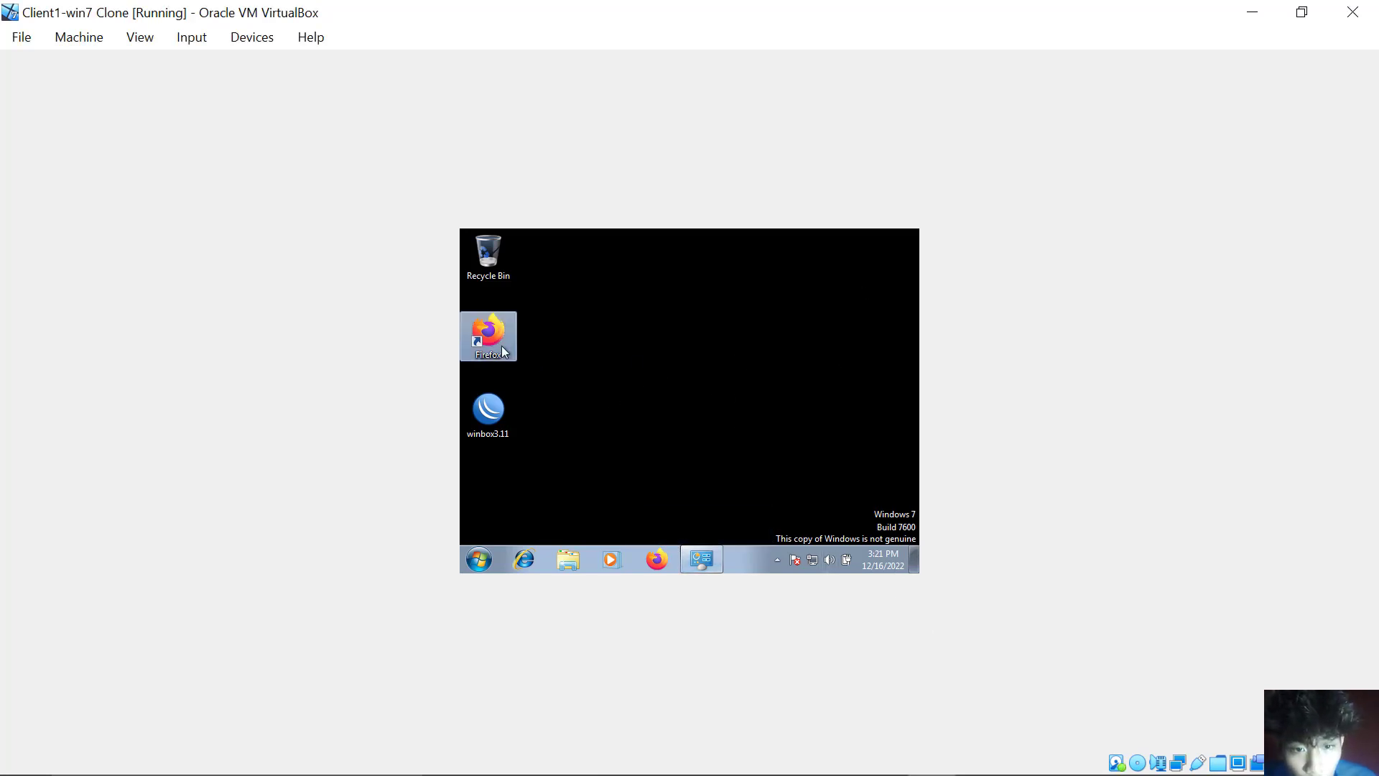
pyautogui.doubleClick(503, 351)
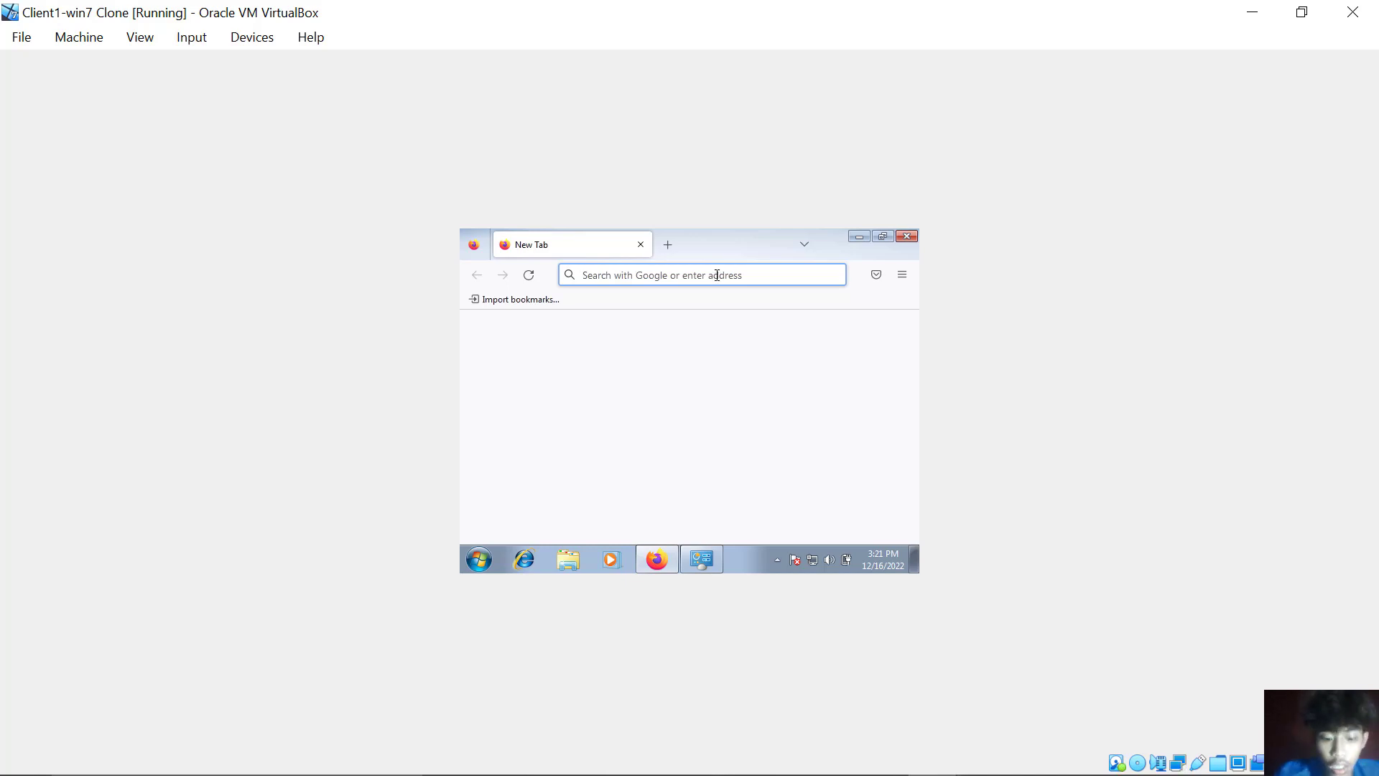
pyautogui.write('speedtest.net/')
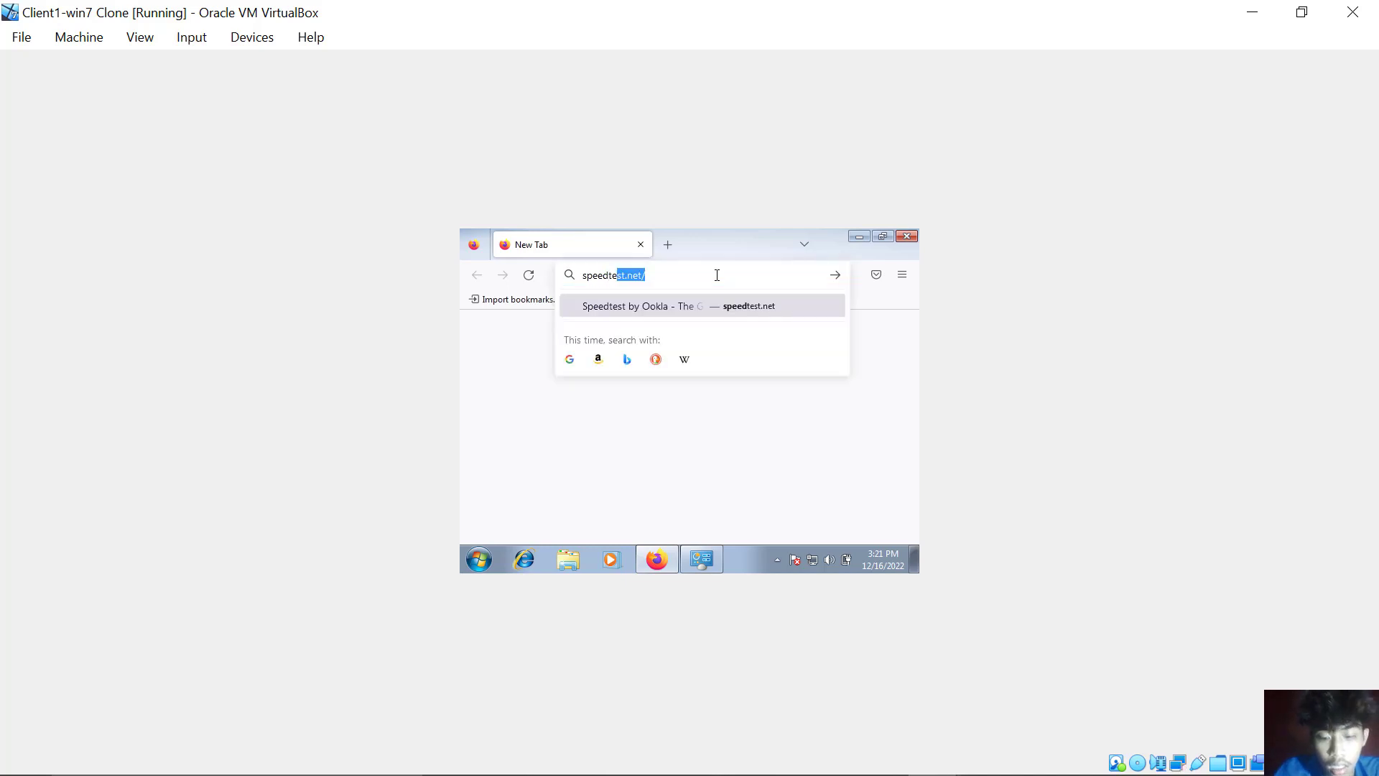
pyautogui.press('Return')
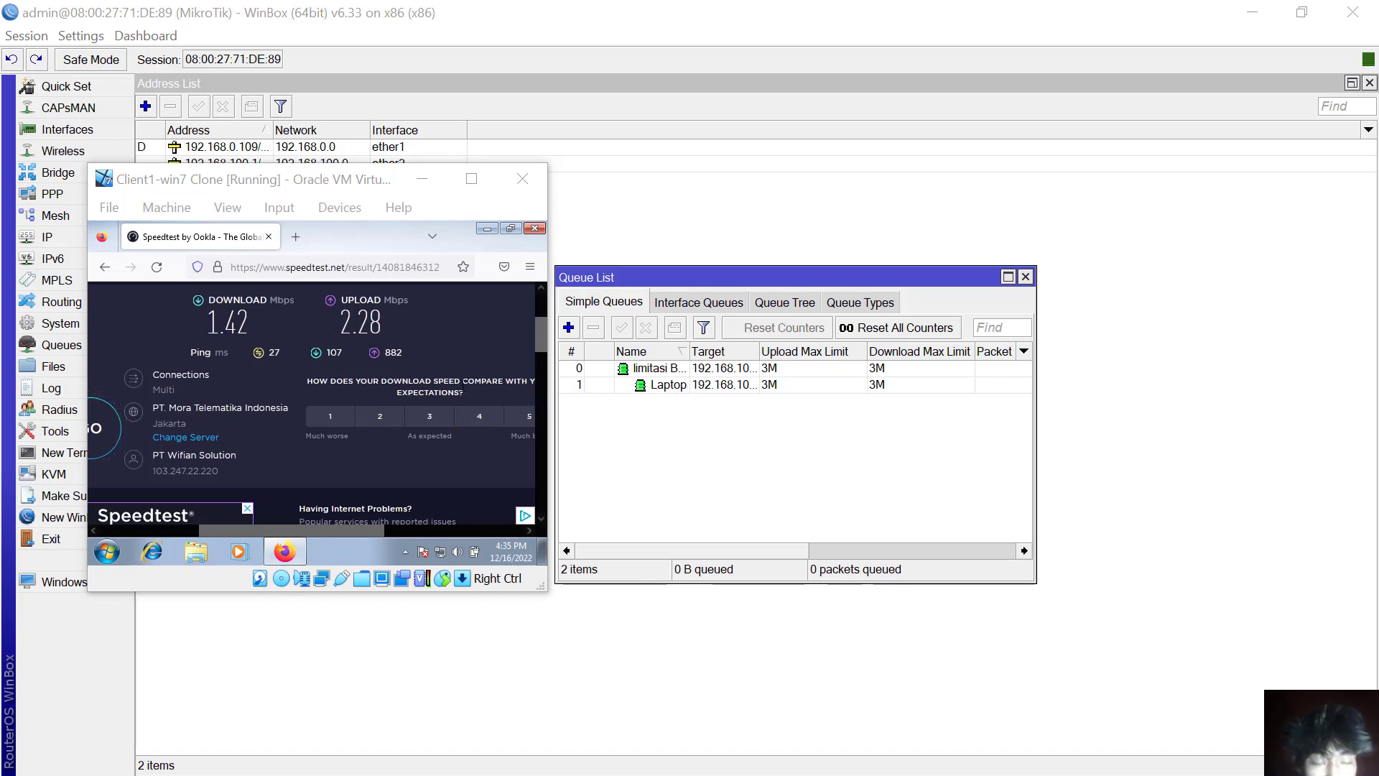
# Review the Laptop queue's advanced settings without changing them, and switch to the Client1-win7 Clone window.
pyautogui.click(780, 391)
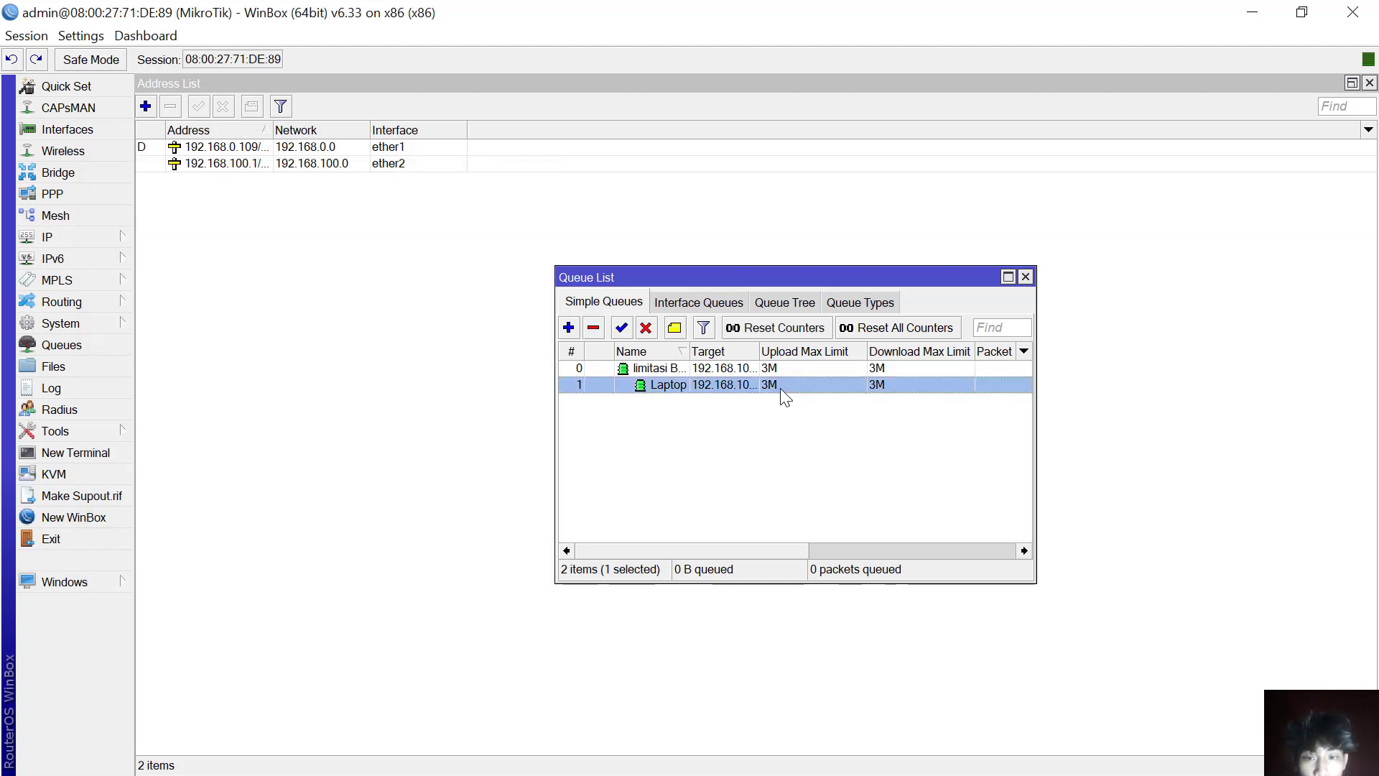
pyautogui.doubleClick(781, 387)
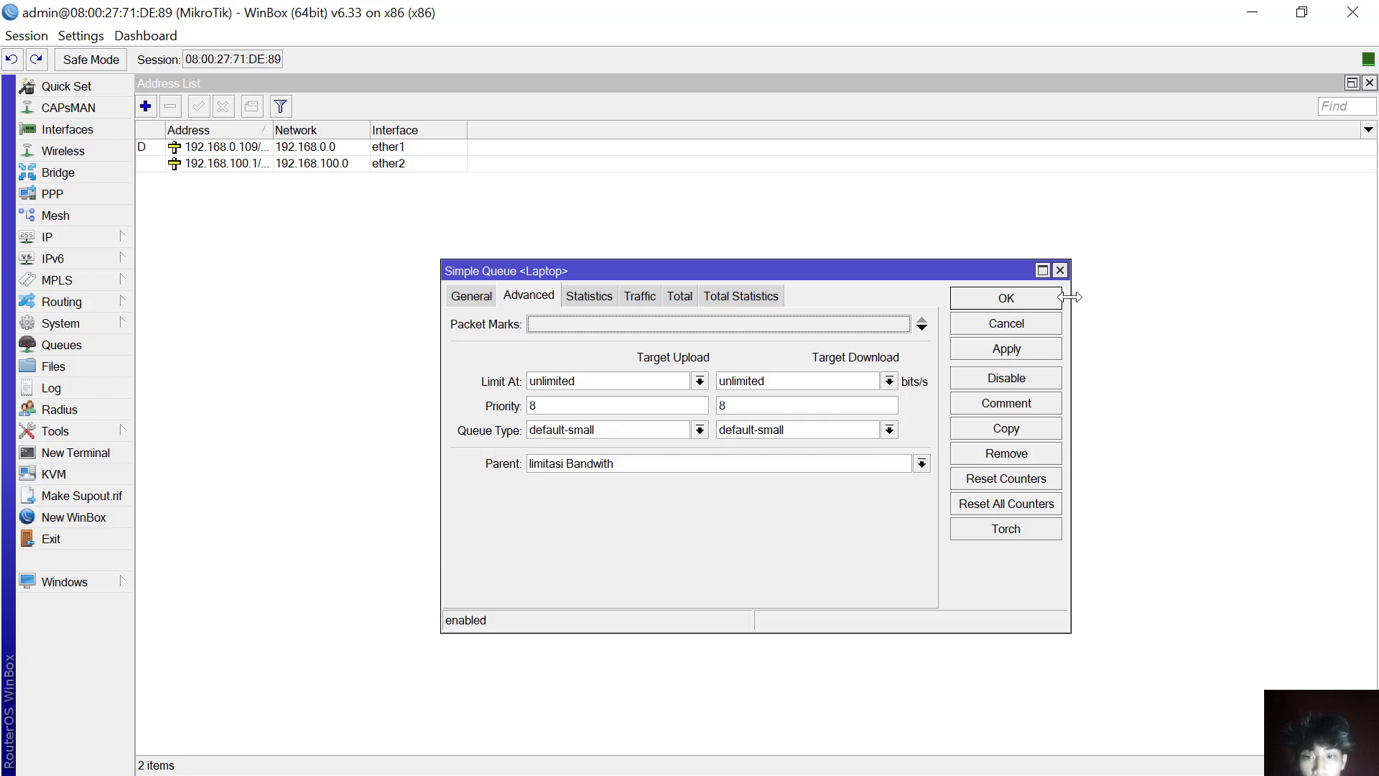
pyautogui.click(1059, 270)
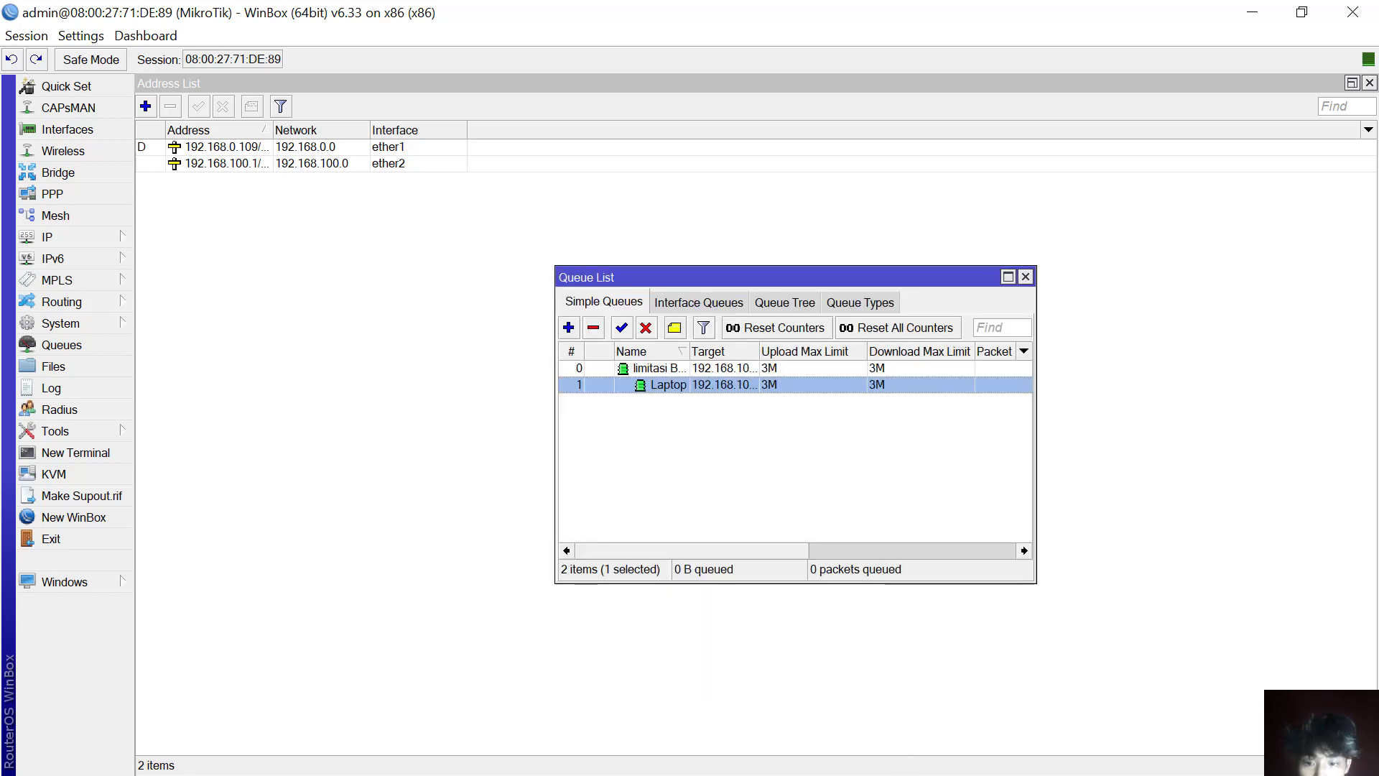
pyautogui.hotkey('alt', 'Tab')
pyautogui.hotkey('alt', 'Tab')
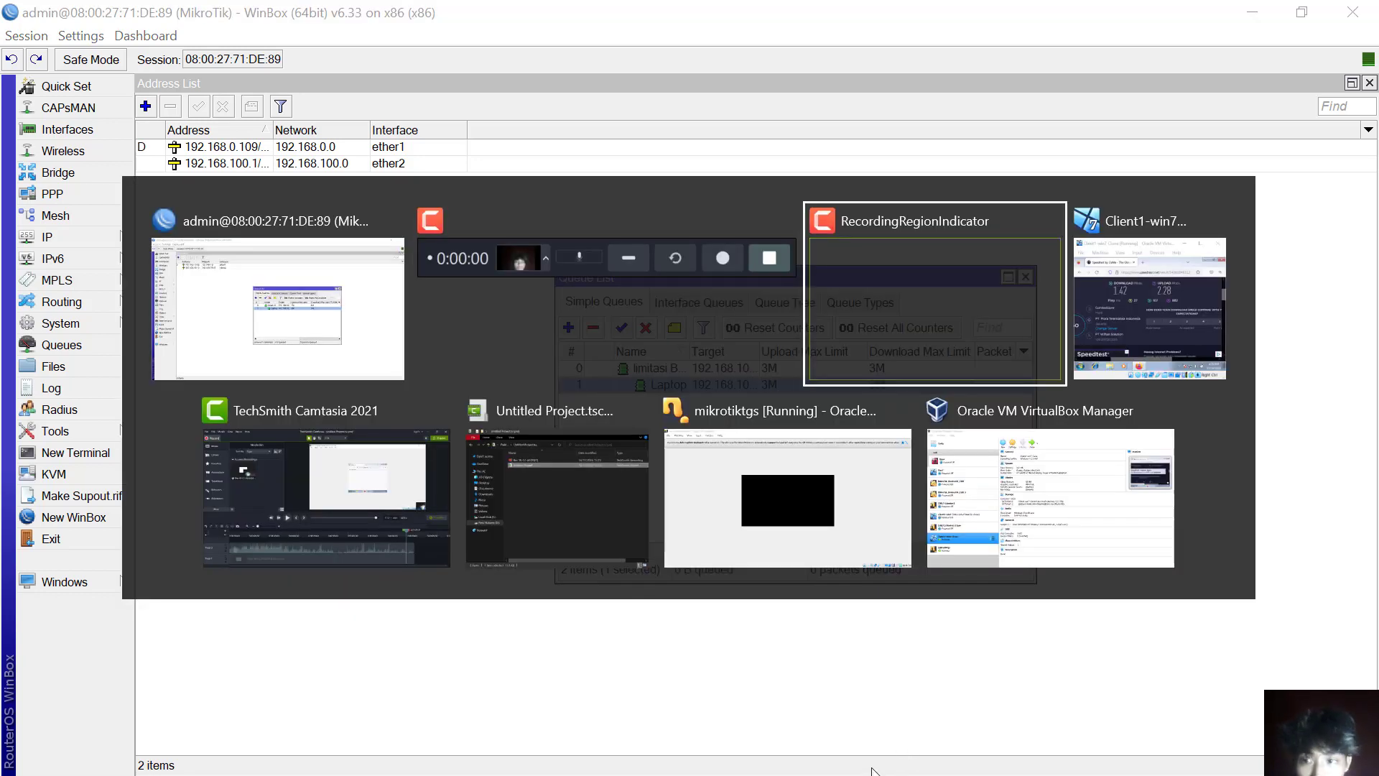
pyautogui.hotkey('alt', 'Tab')
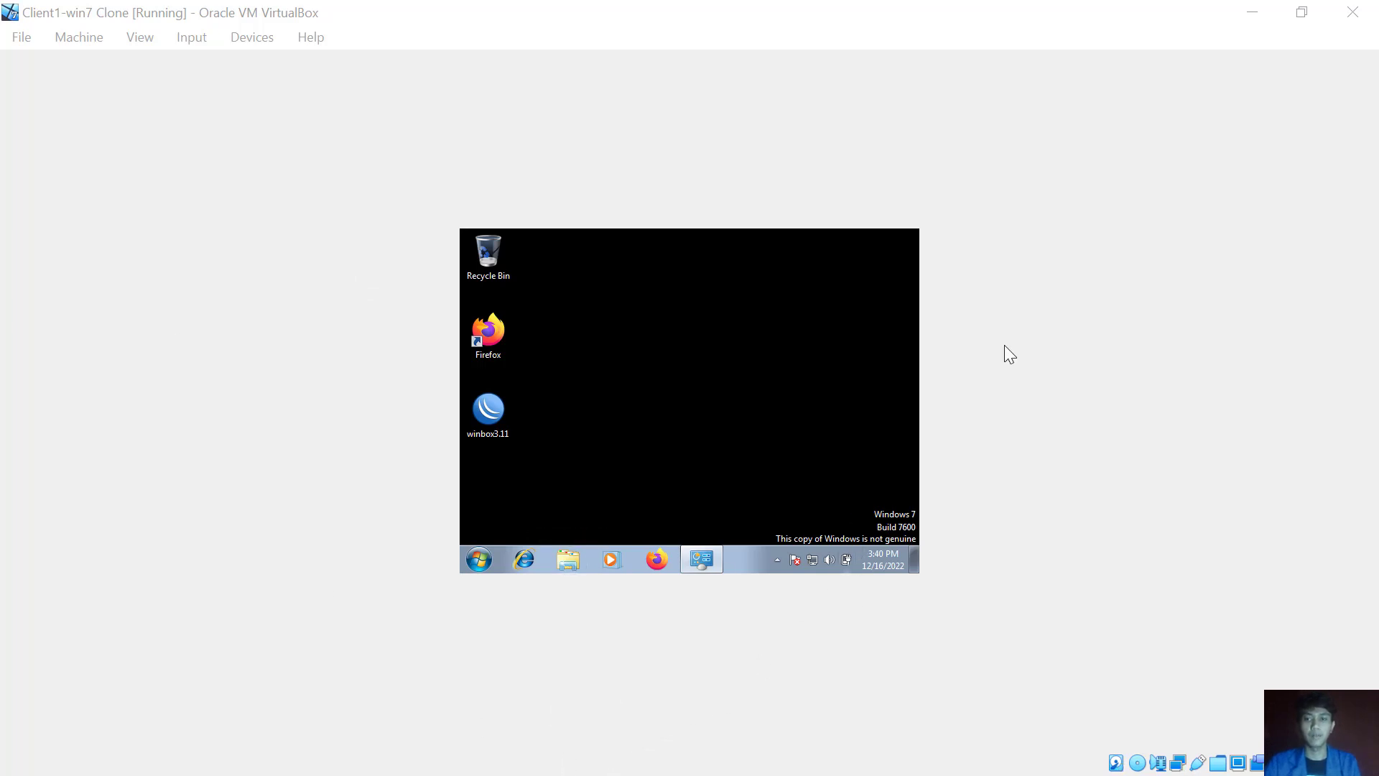
# Switch back to WinBox and maximize both its window and the Address List inside it.
pyautogui.click(1256, 15)
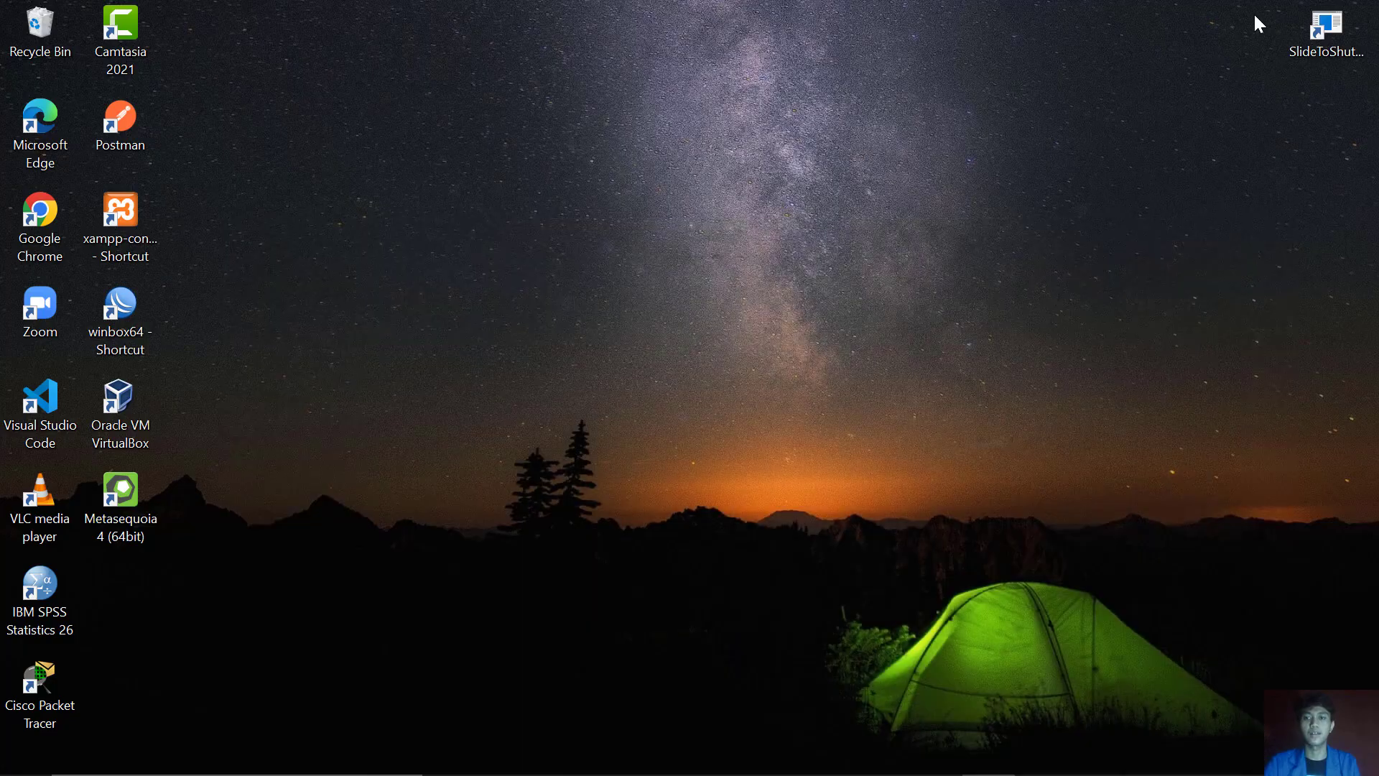
pyautogui.moveTo(768, 772)
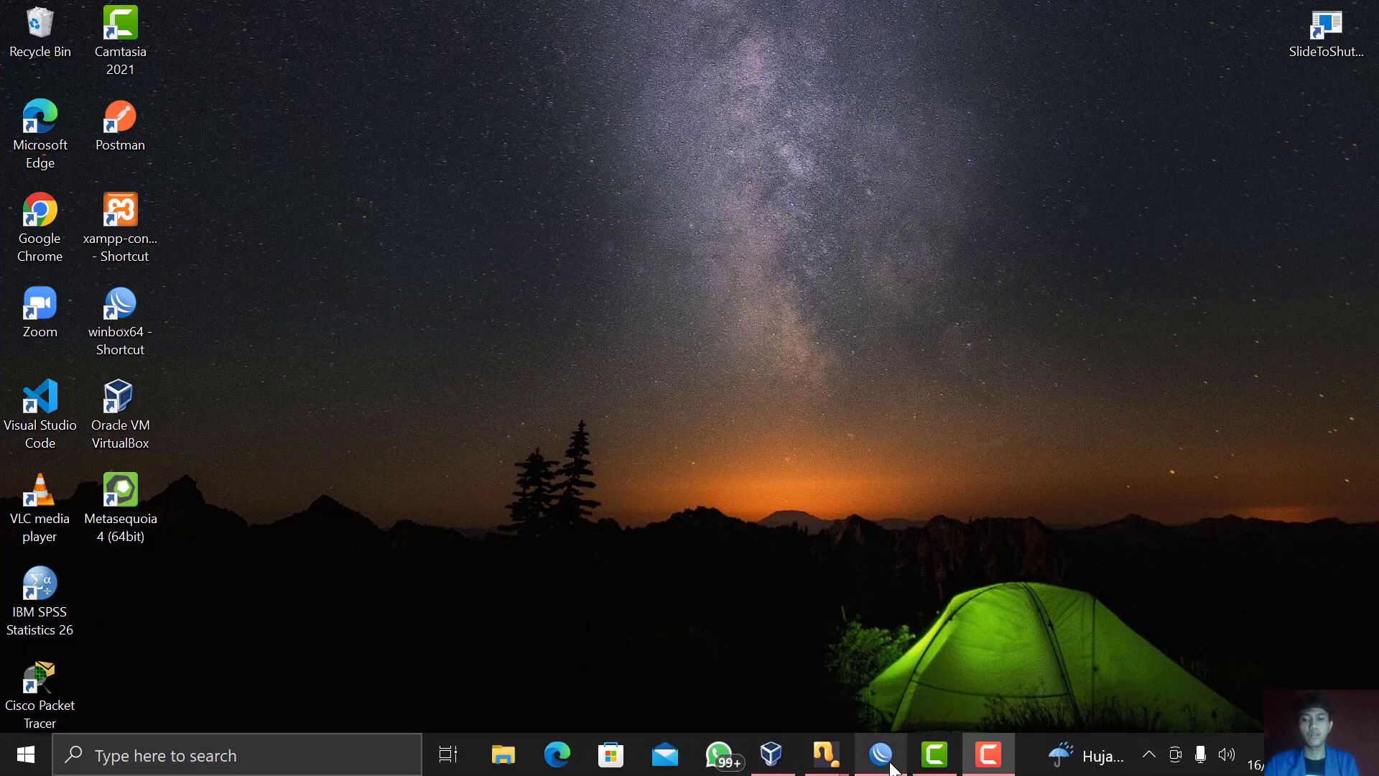
pyautogui.click(889, 767)
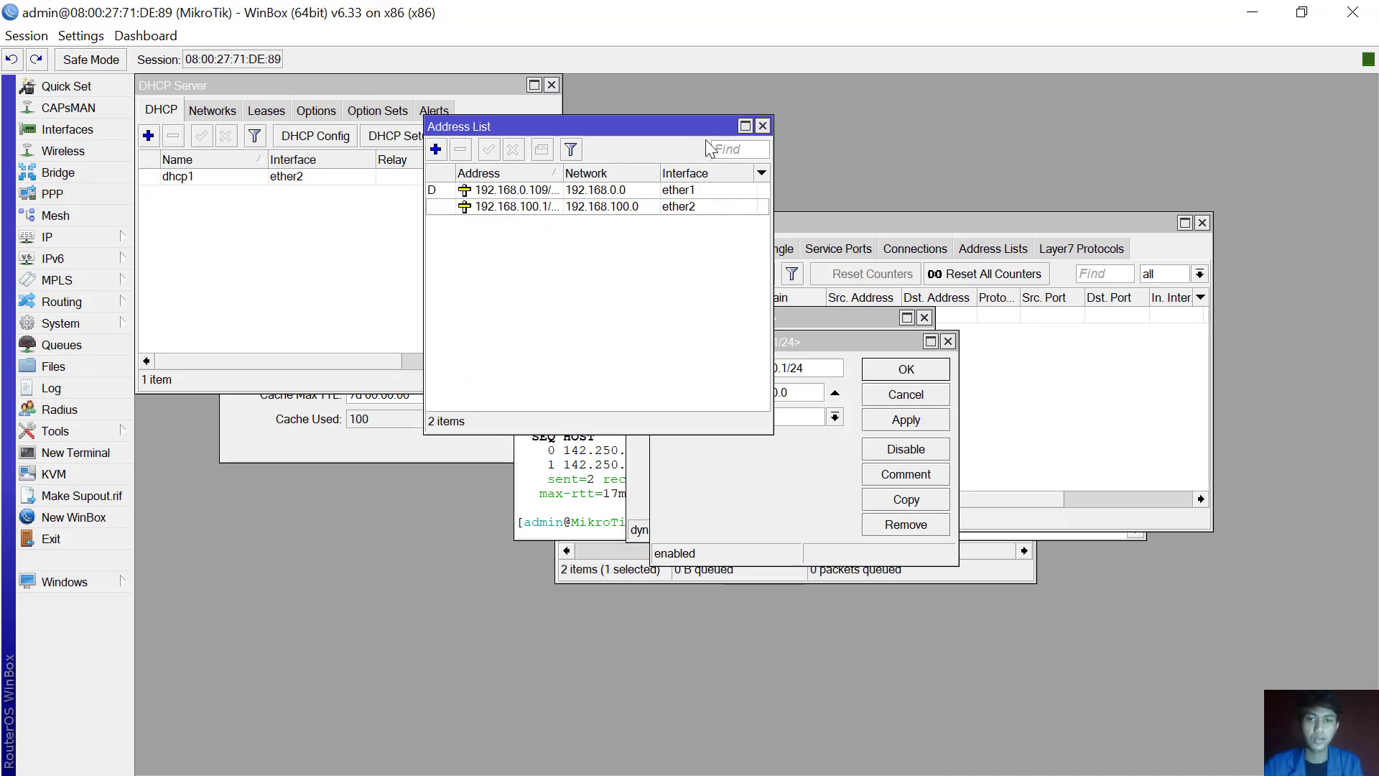
pyautogui.click(745, 125)
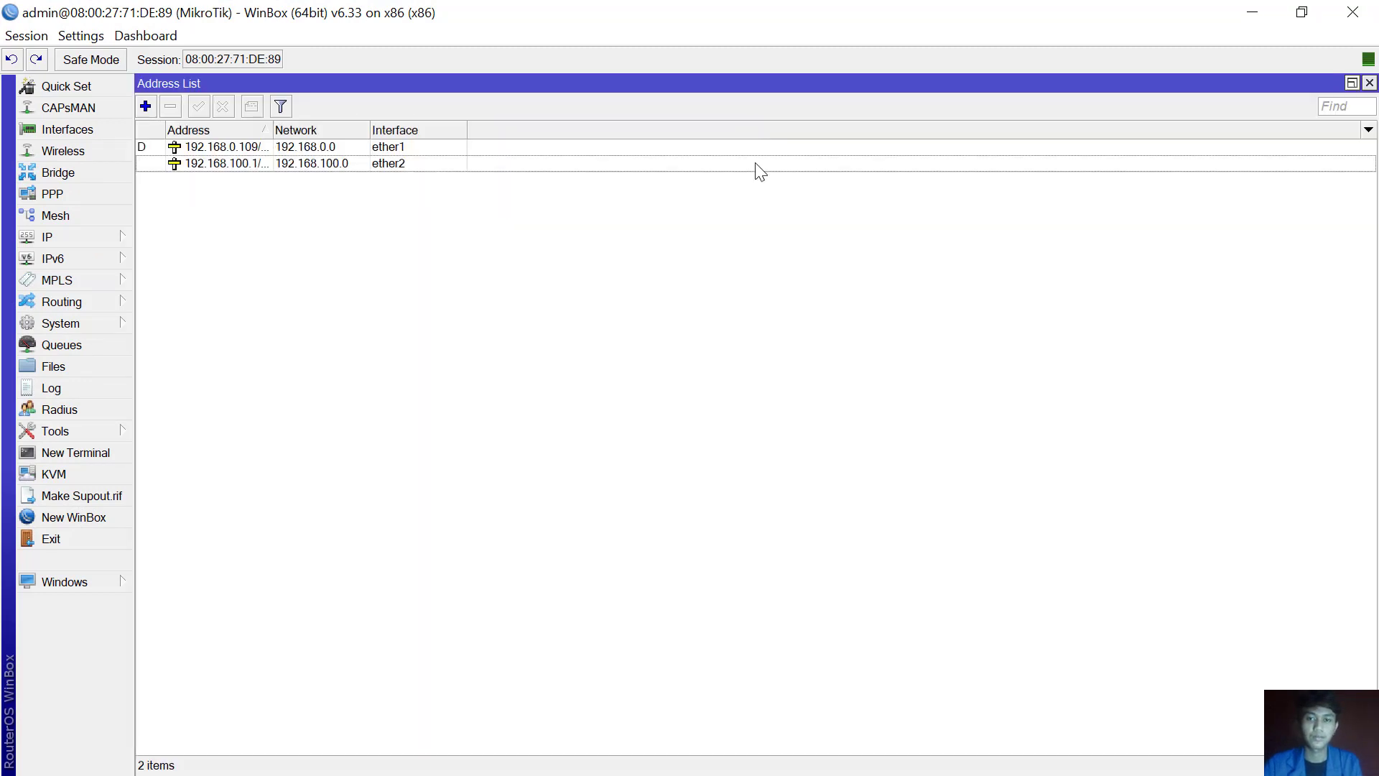
pyautogui.click(1300, 20)
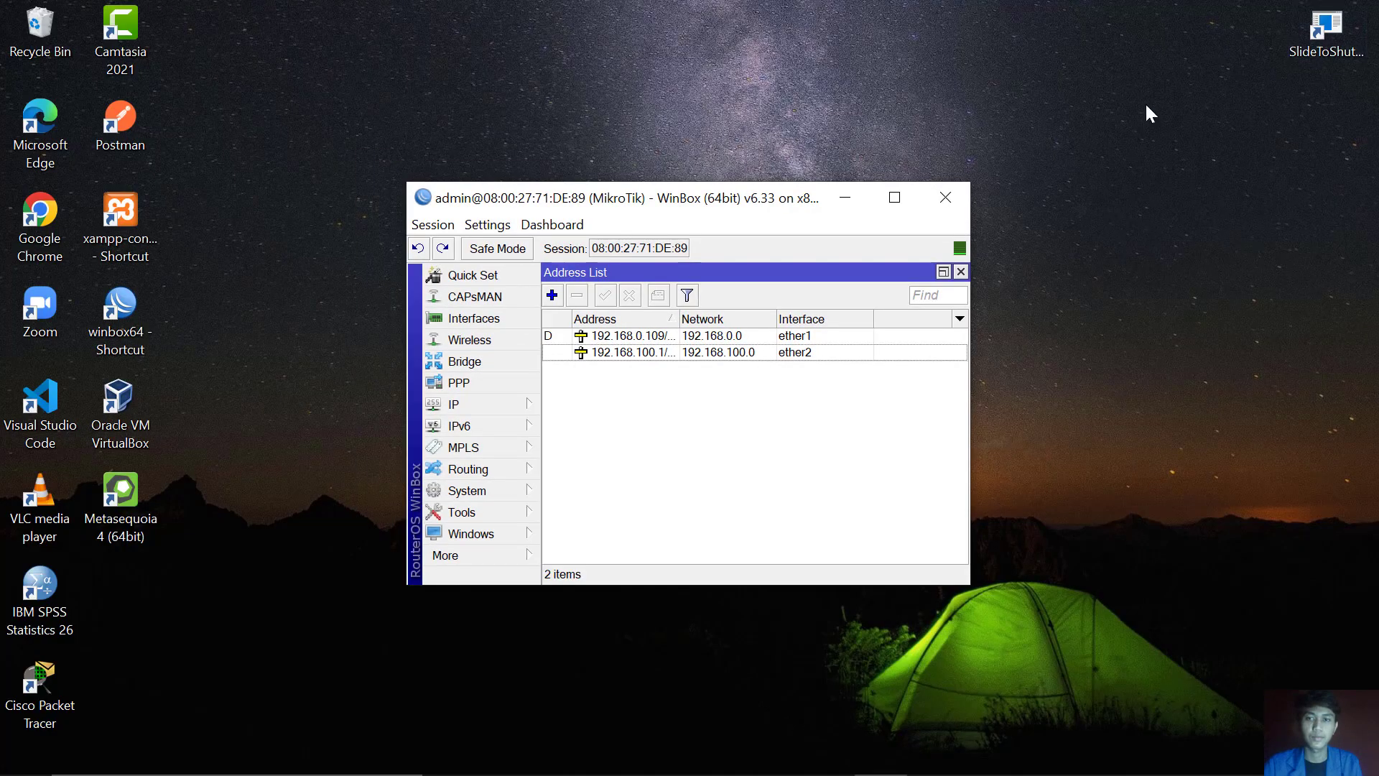
pyautogui.click(892, 211)
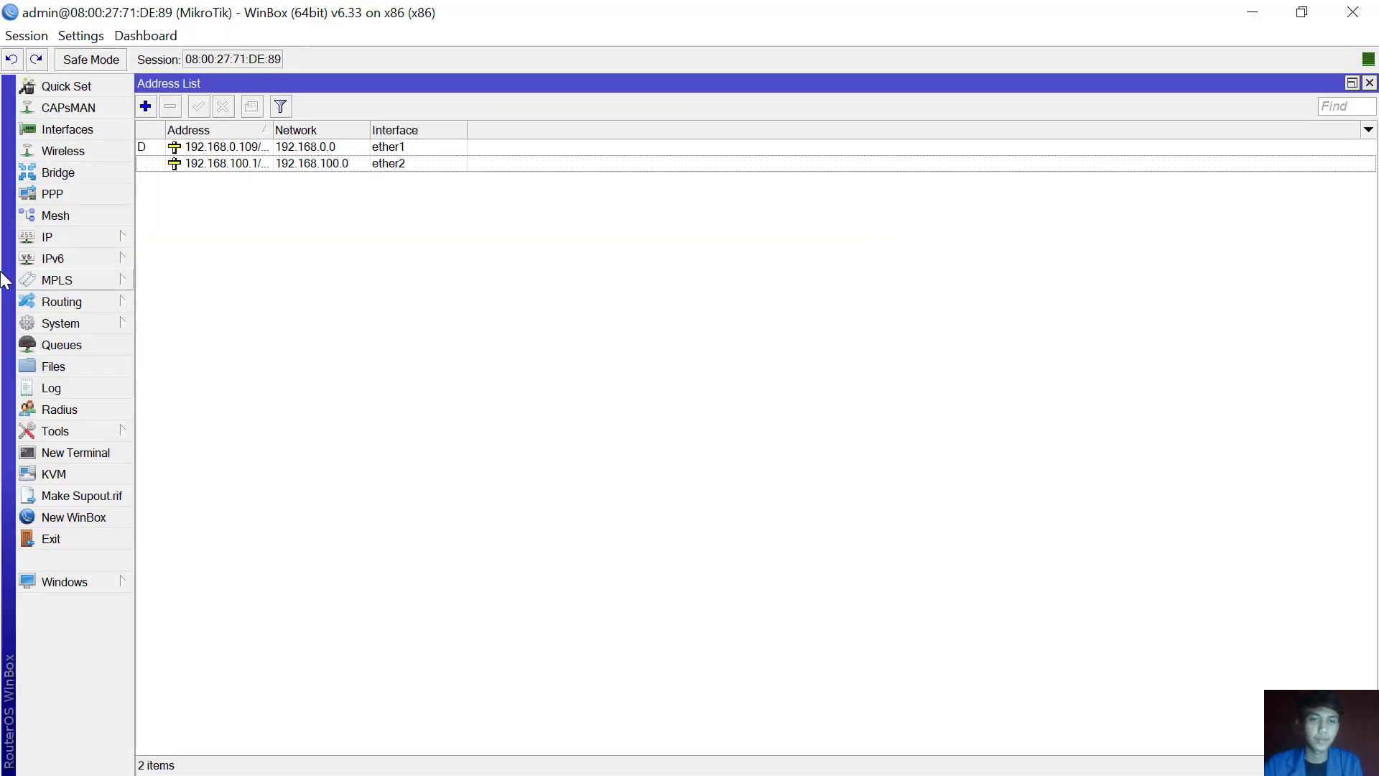
# Delete the firewall filter rule that drops forwarded traffic from 10.10.10.2.
pyautogui.click(97, 237)
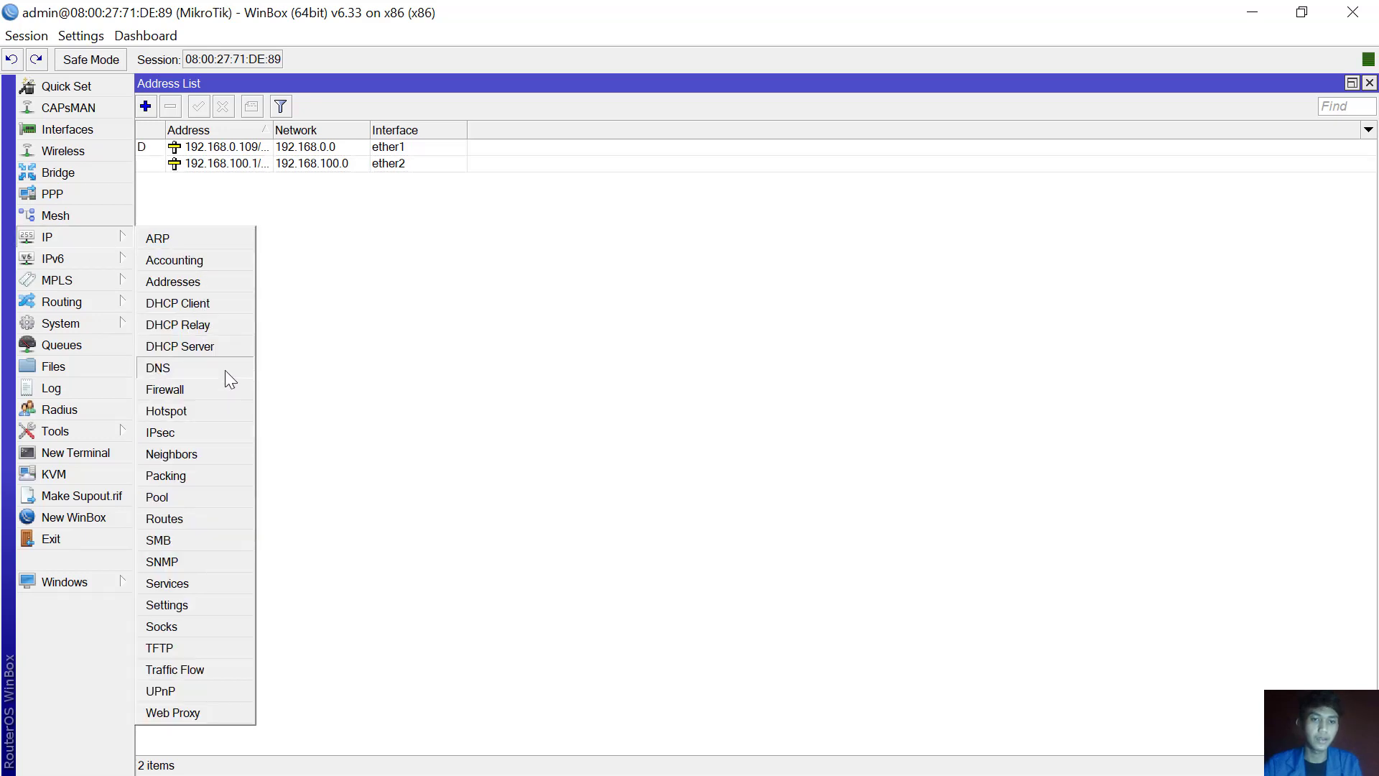
pyautogui.click(226, 390)
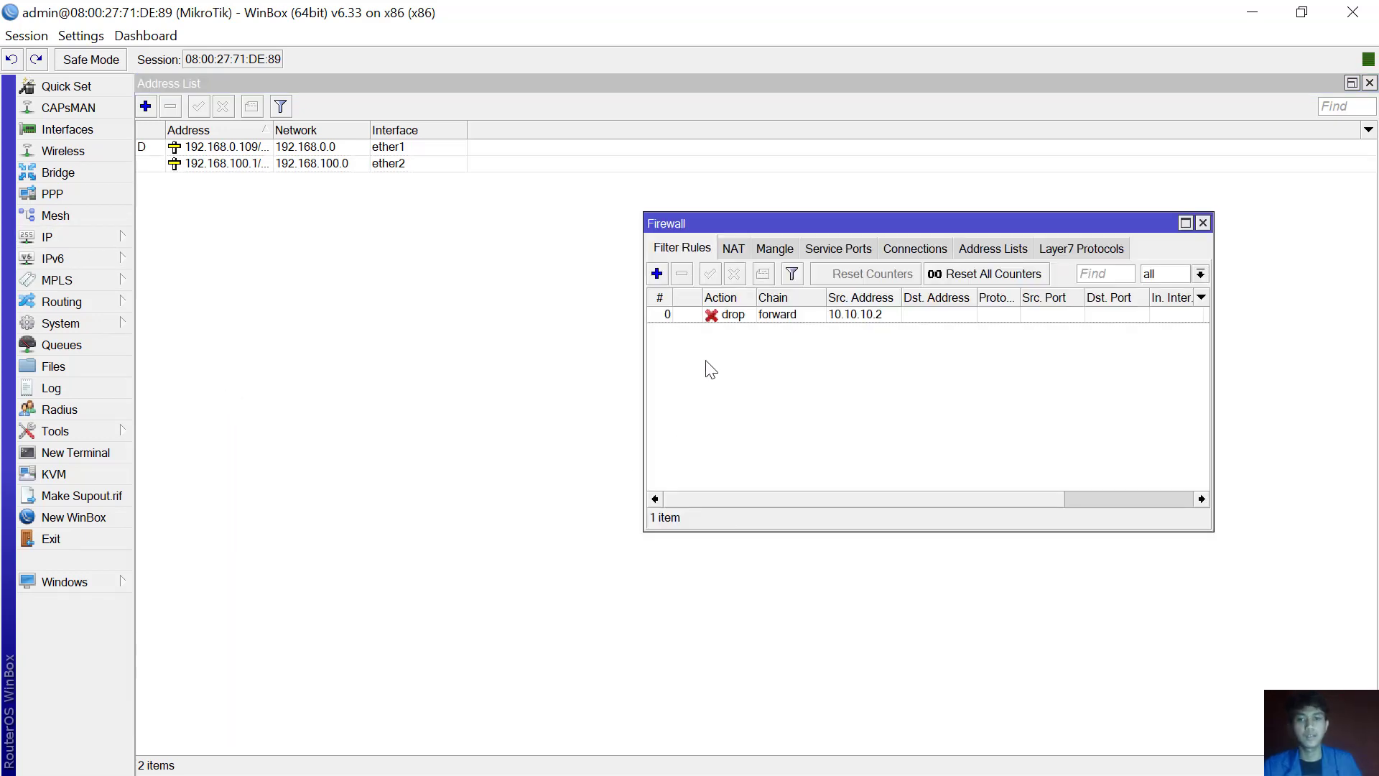
pyautogui.click(707, 316)
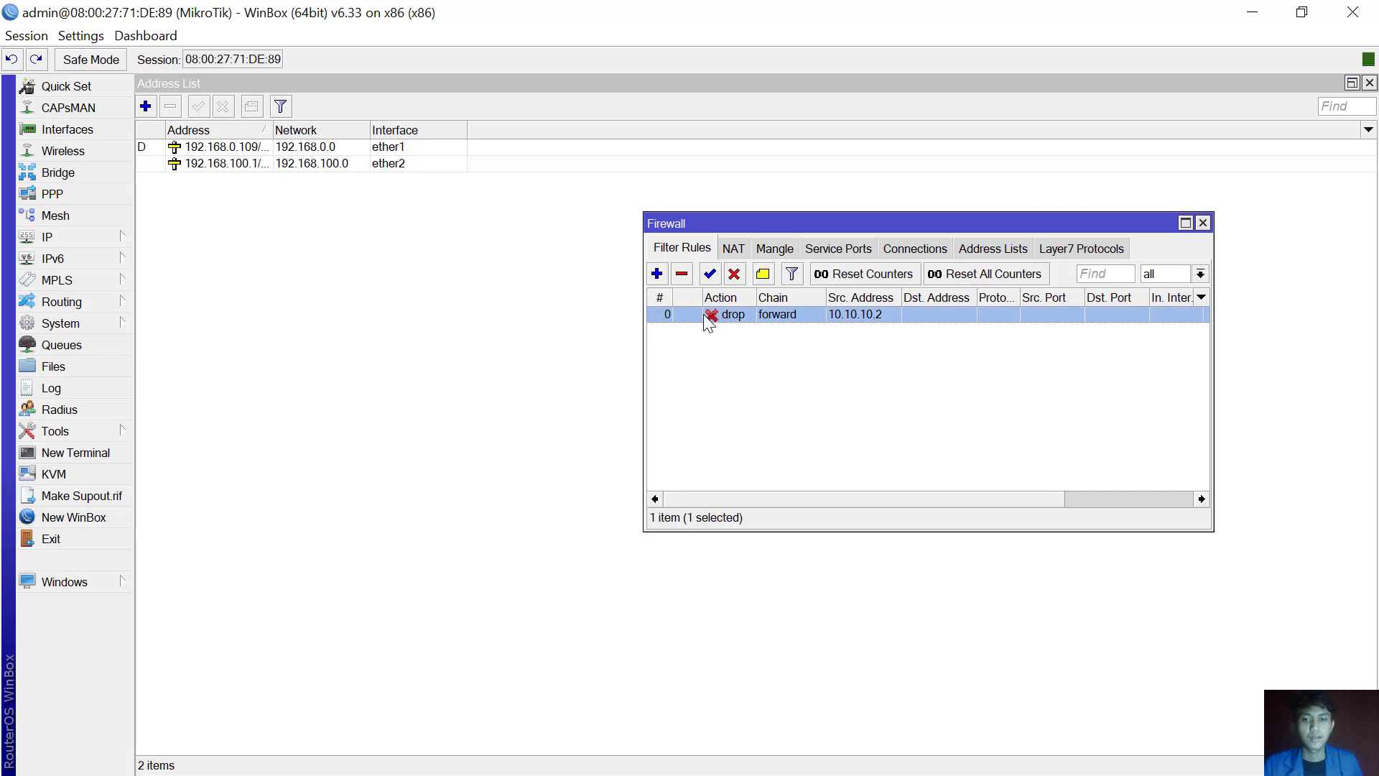
pyautogui.click(681, 274)
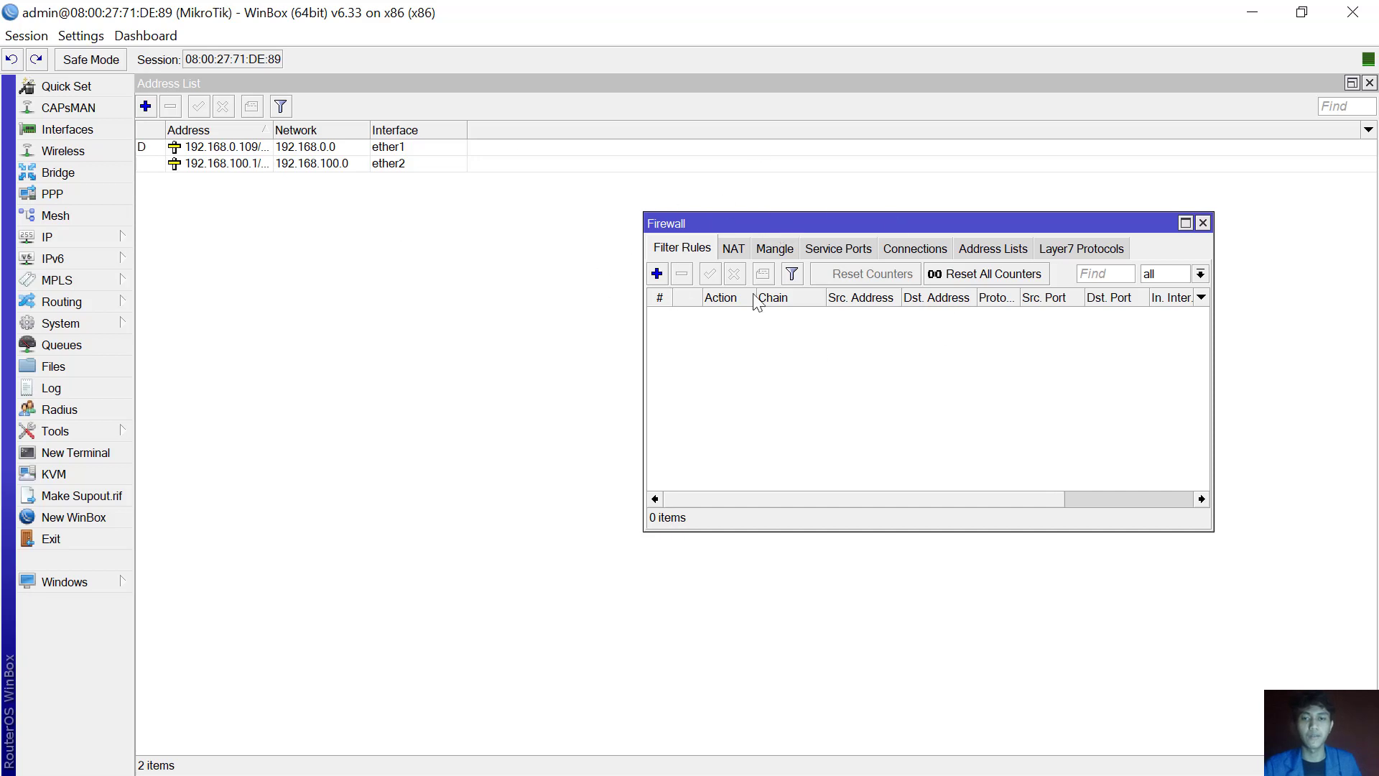
# Start a new firewall filter rule on the forward chain and open its source address for entry.
pyautogui.click(657, 274)
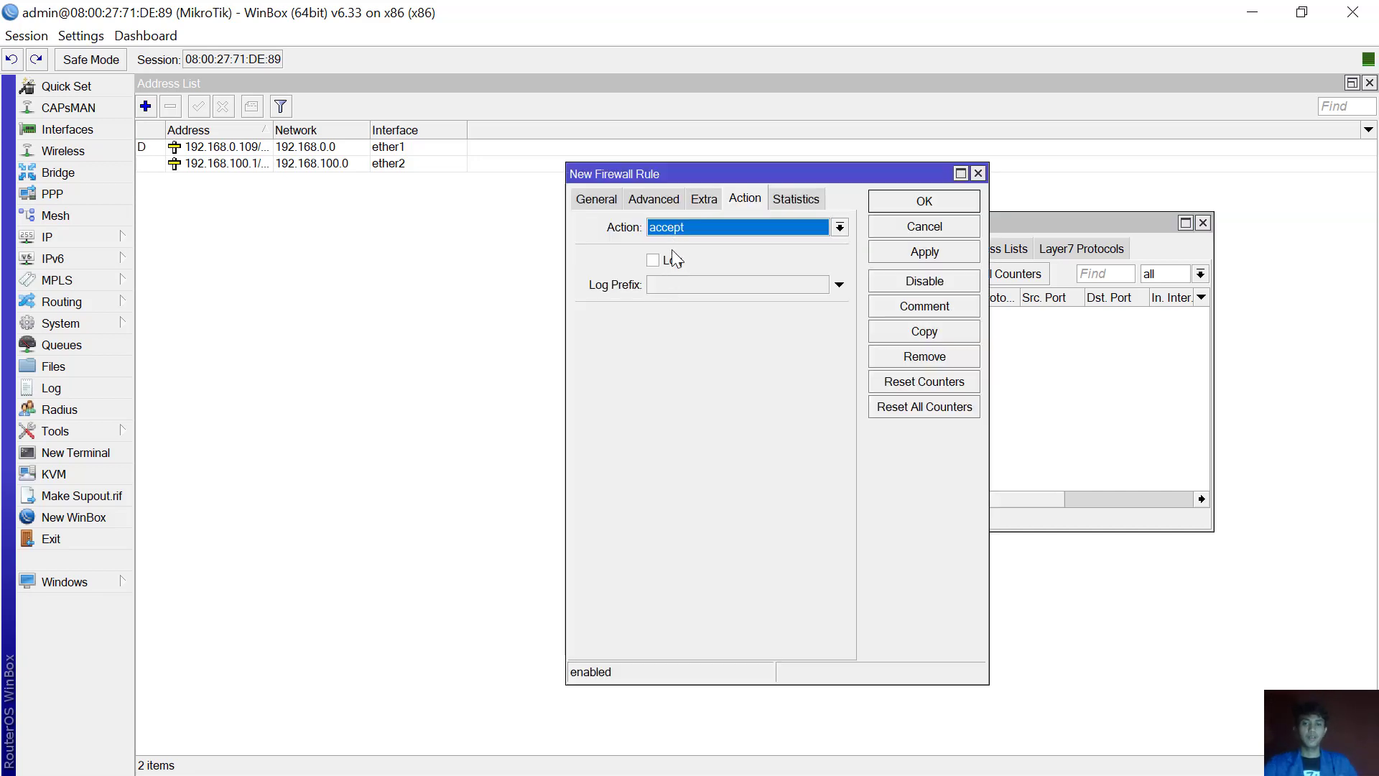
pyautogui.click(610, 197)
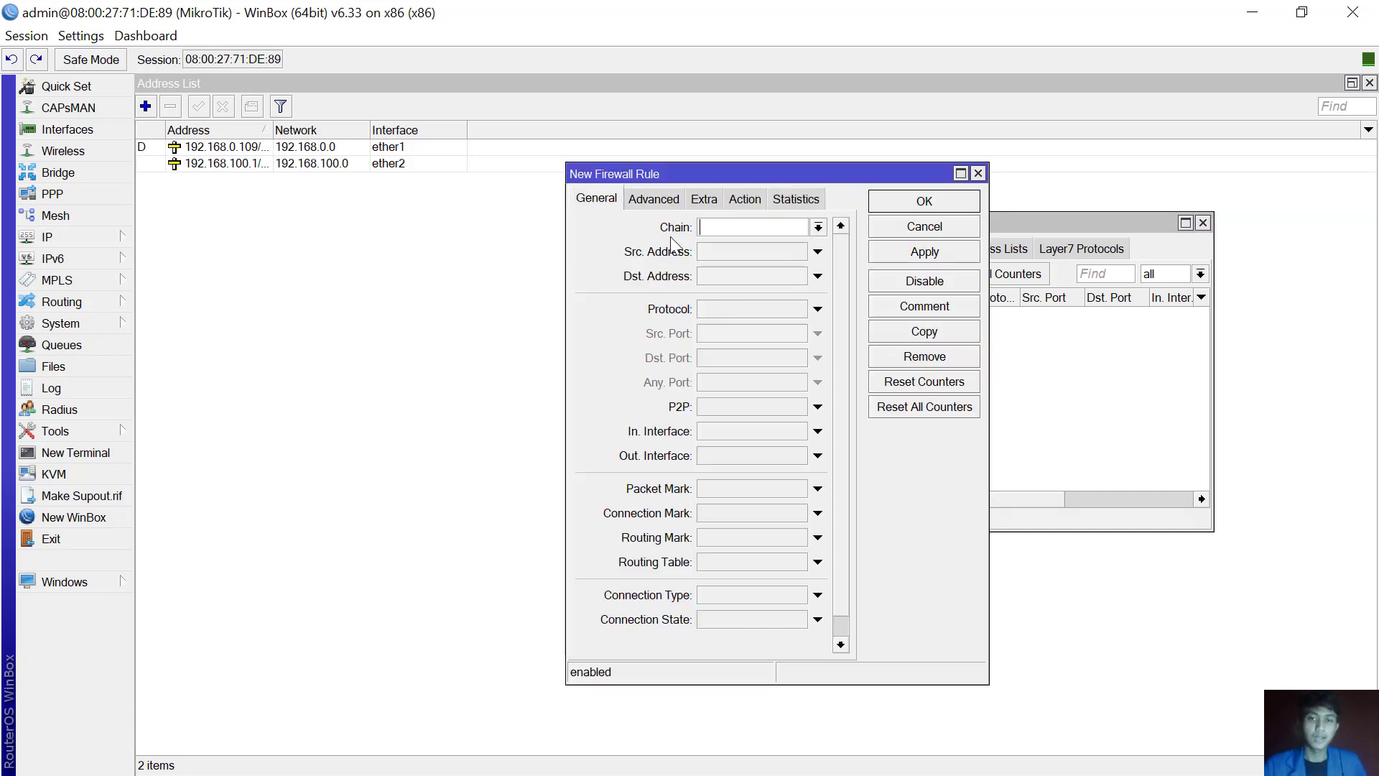
pyautogui.click(817, 226)
pyautogui.click(791, 247)
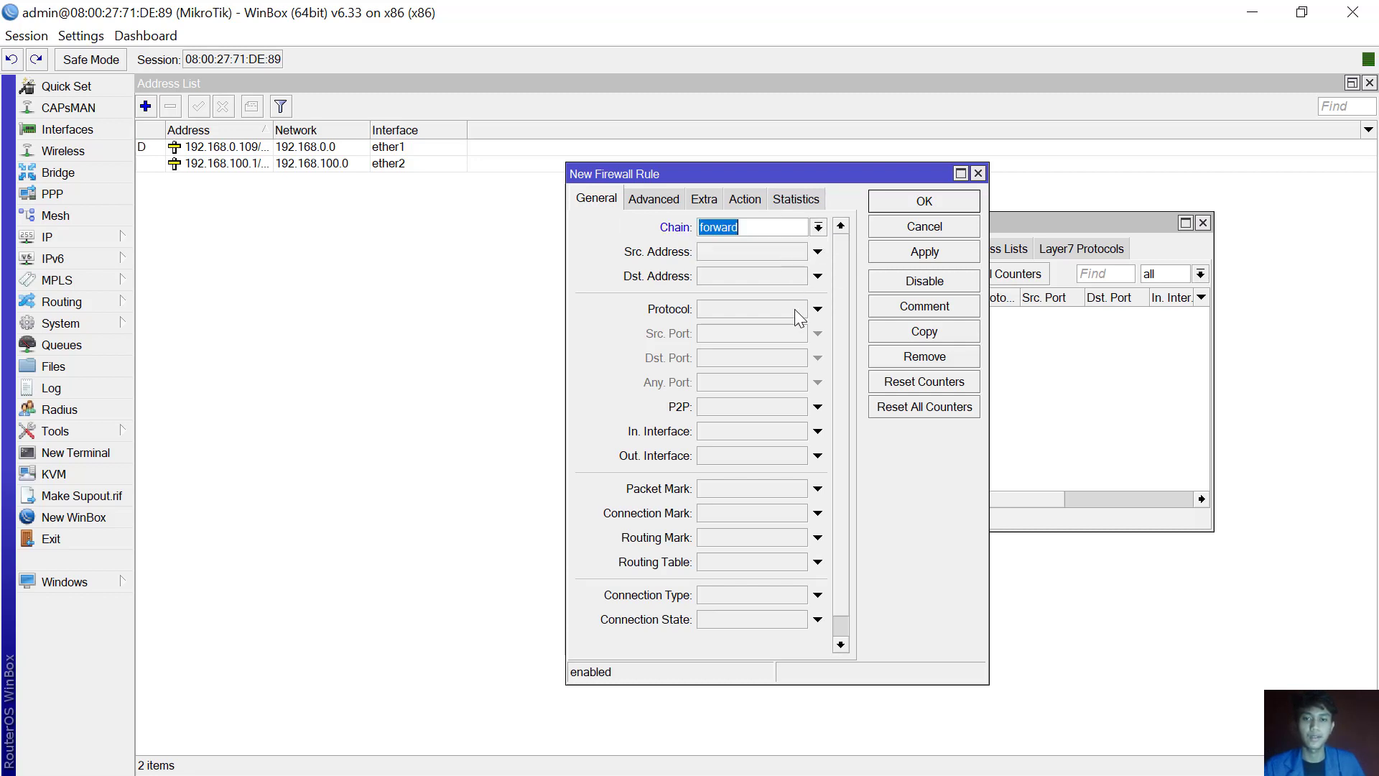
pyautogui.click(740, 252)
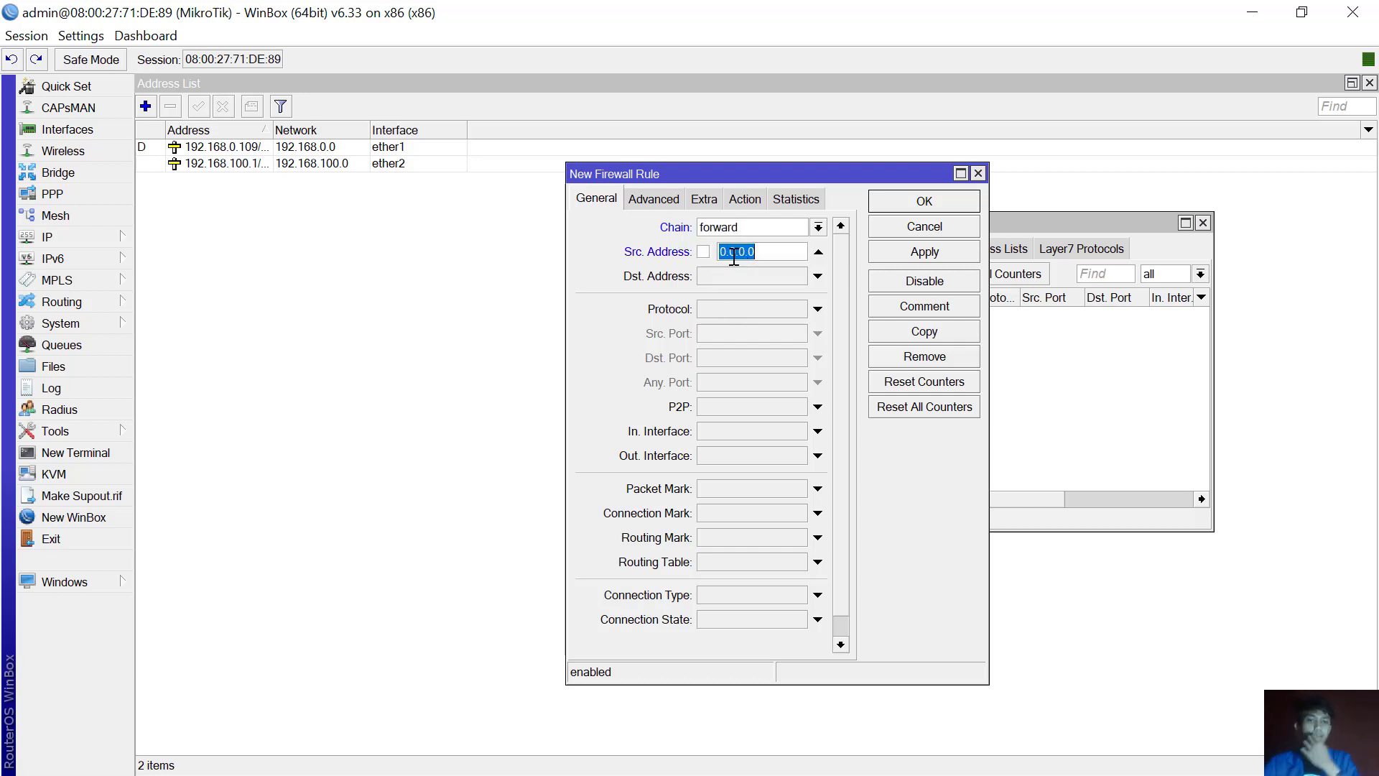
# Inspect the ether2 entry in the address list and reopen the firewall filter rules.
pyautogui.doubleClick(240, 164)
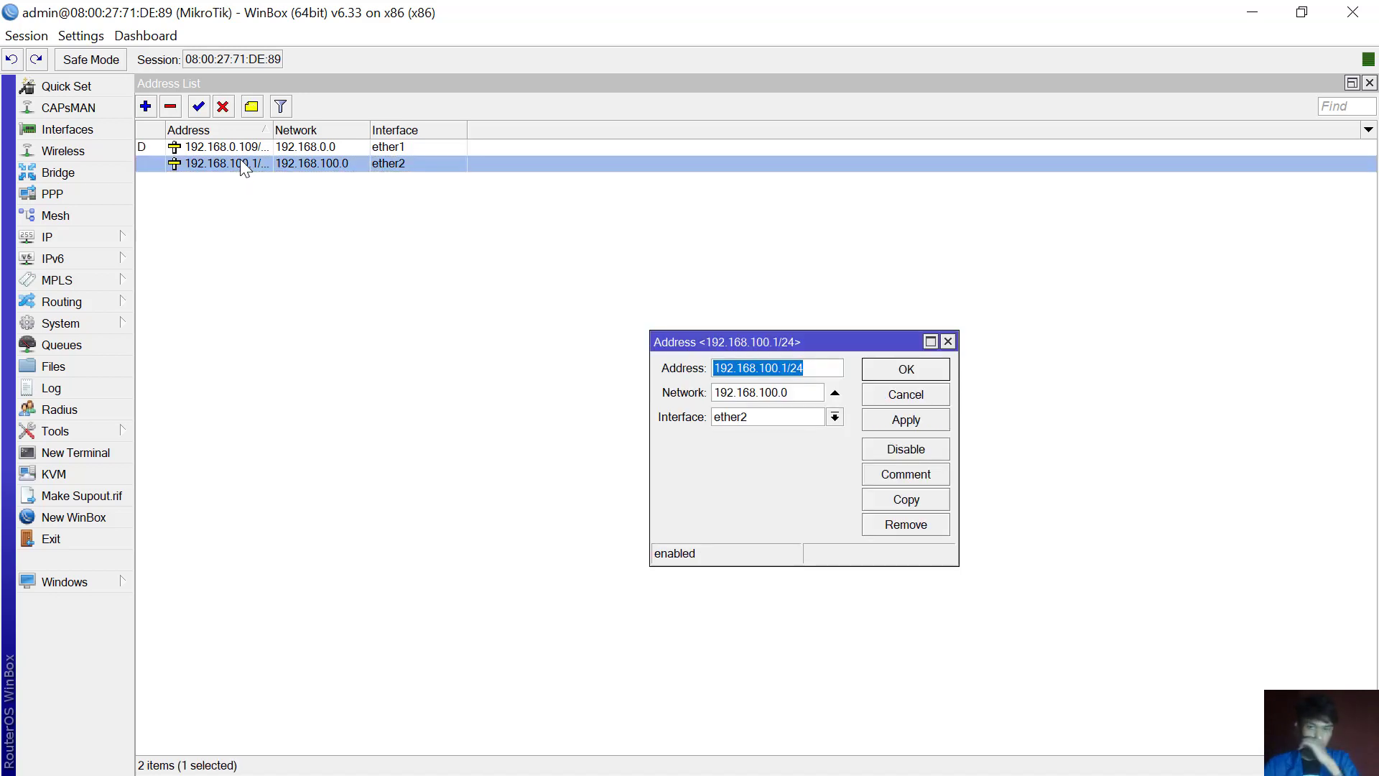
pyautogui.click(319, 402)
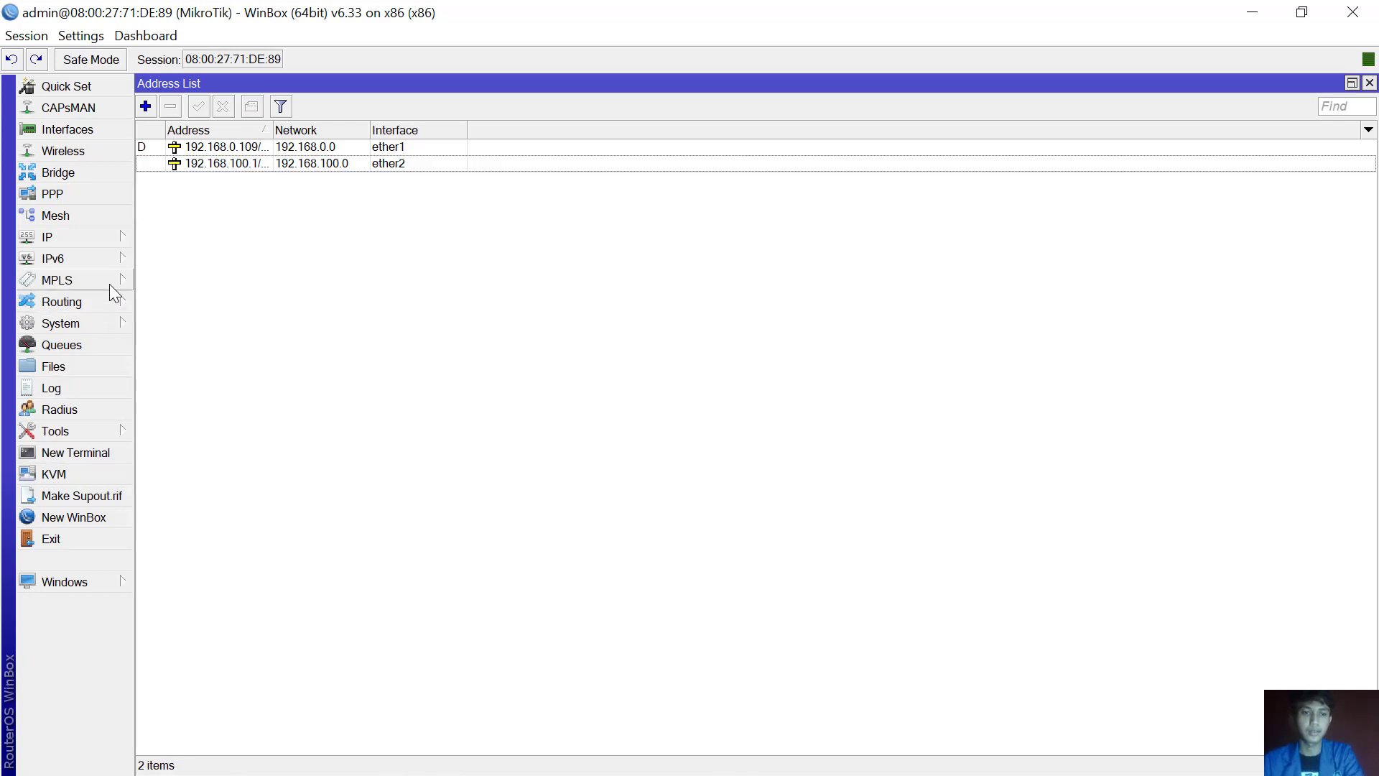
pyautogui.click(102, 231)
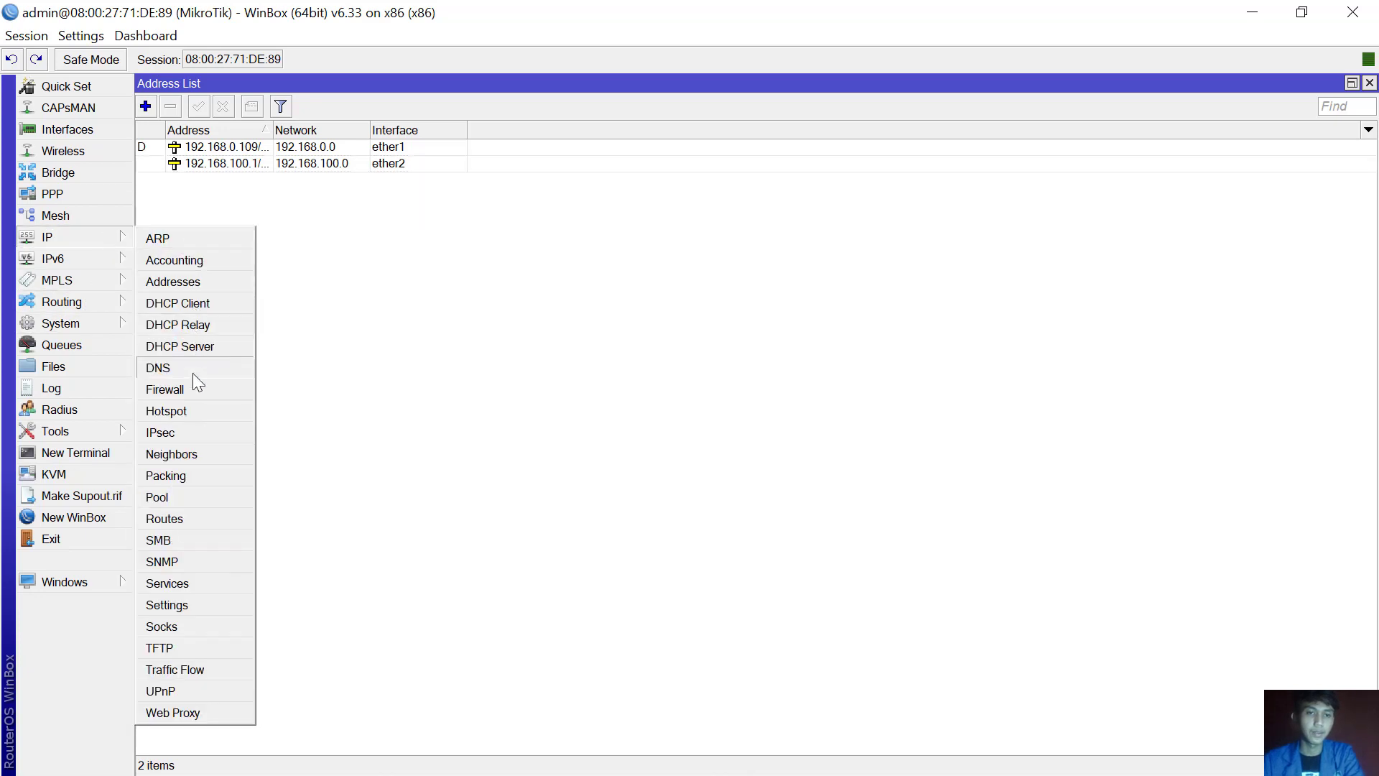
pyautogui.click(185, 389)
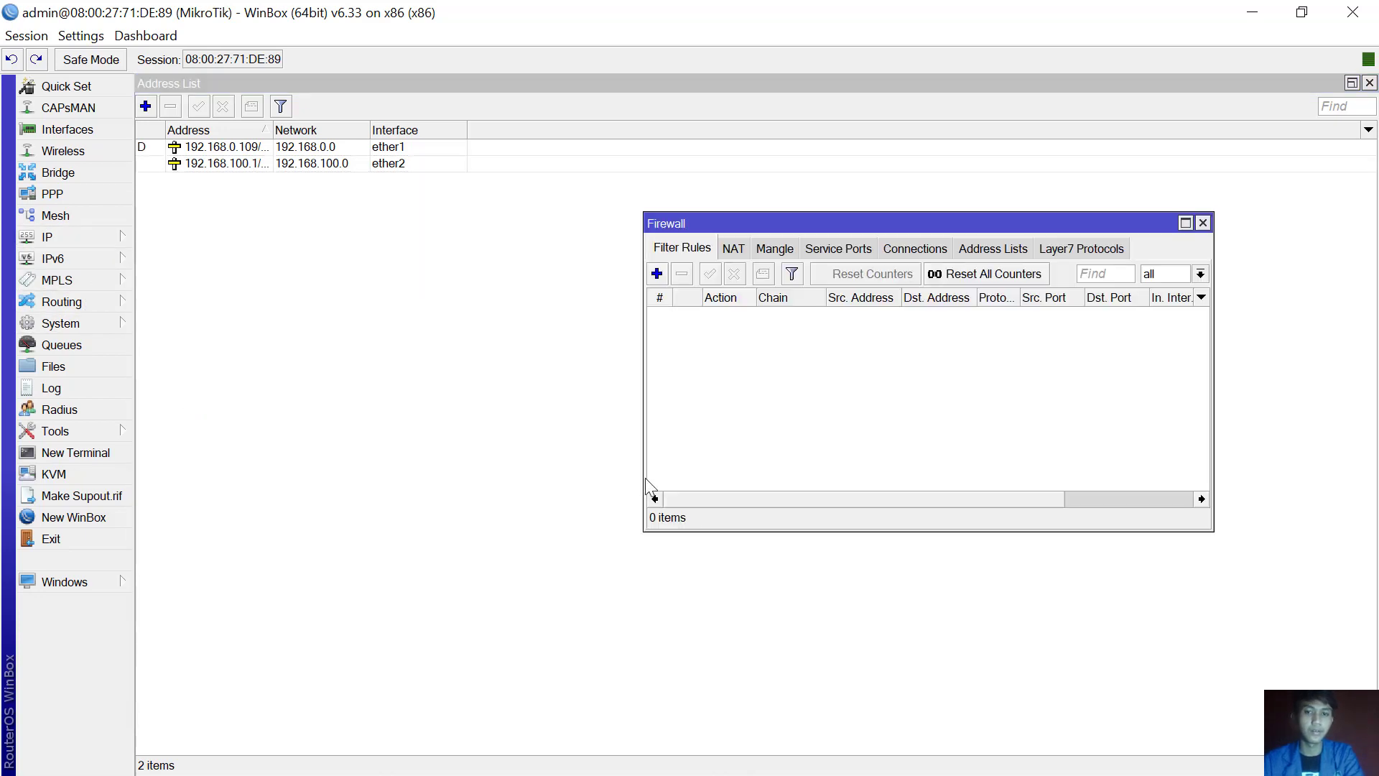
# Start a new firewall filter rule on the forward chain with source address 192.168.100.1/24.
pyautogui.click(657, 274)
pyautogui.click(620, 223)
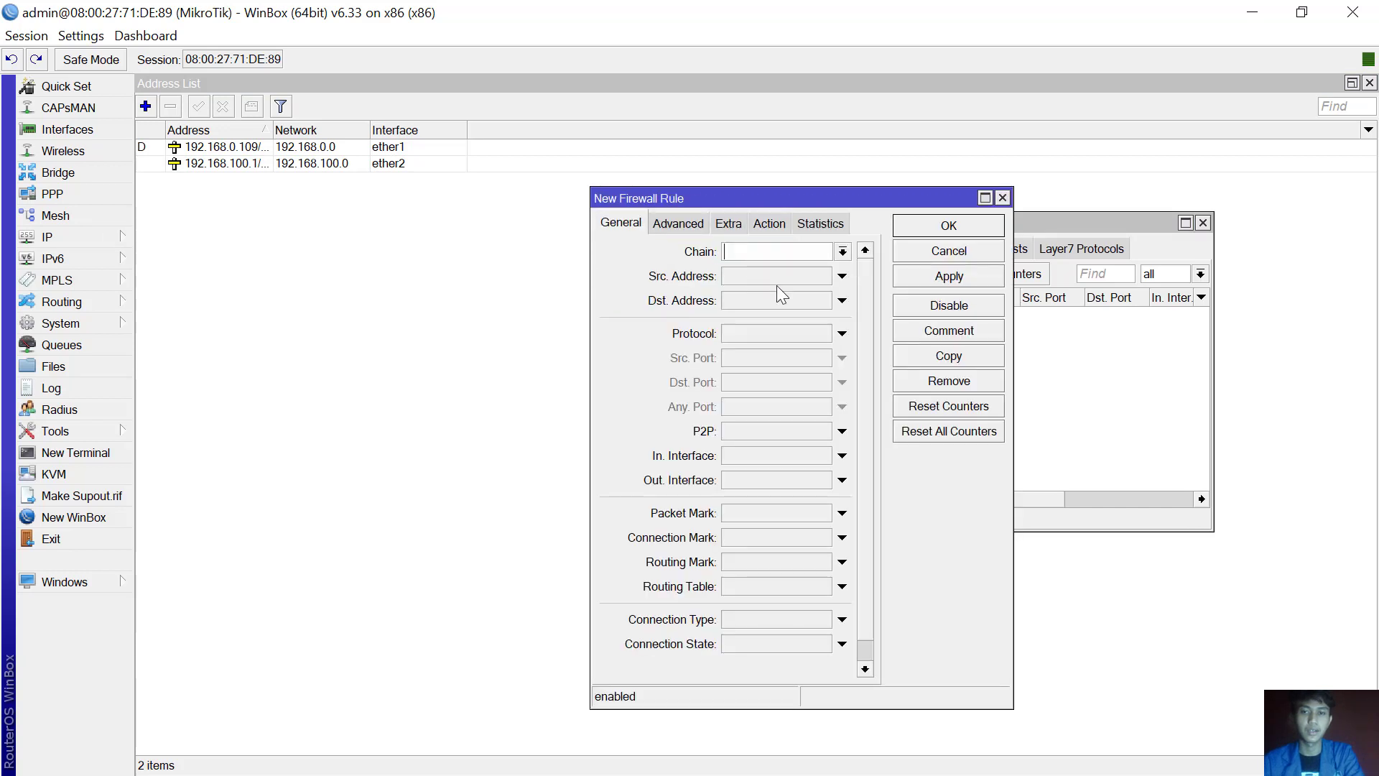
pyautogui.click(842, 251)
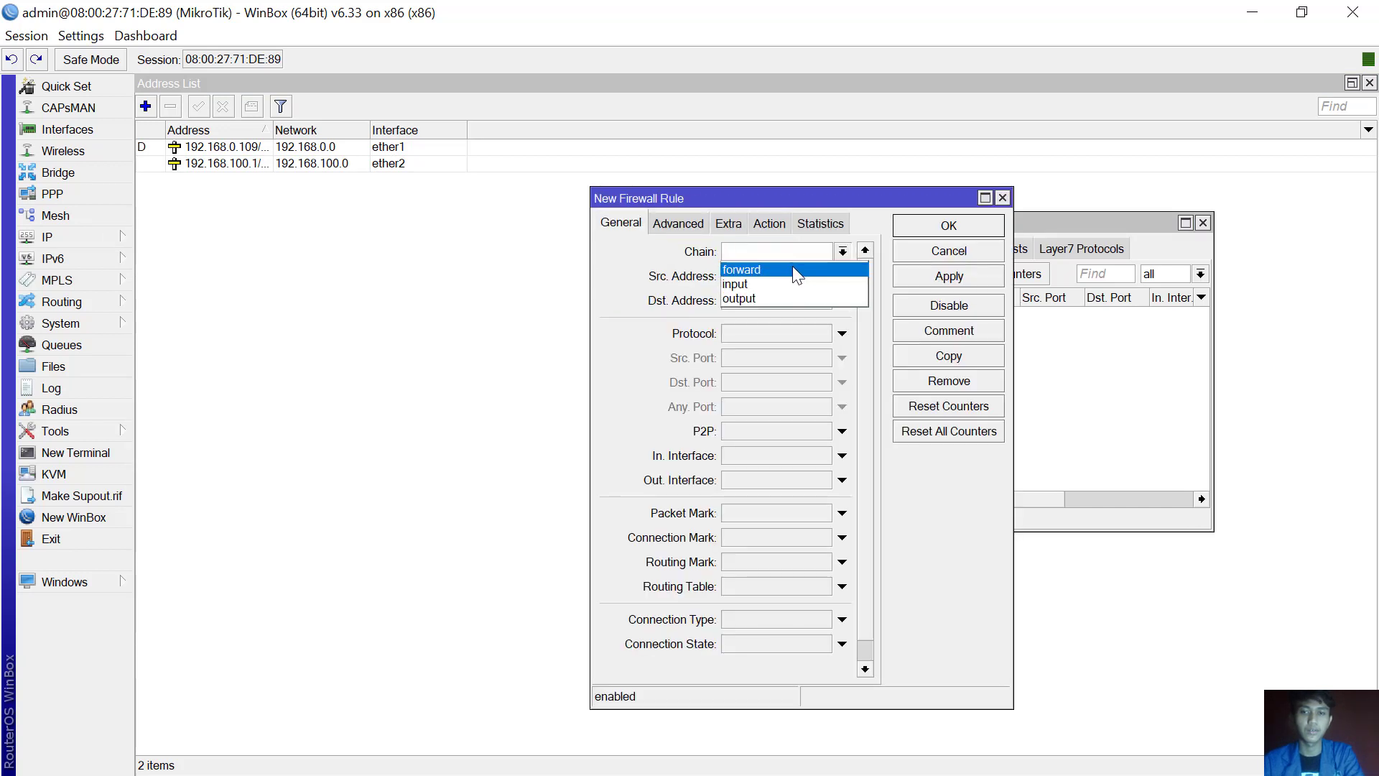
pyautogui.click(795, 270)
pyautogui.click(813, 276)
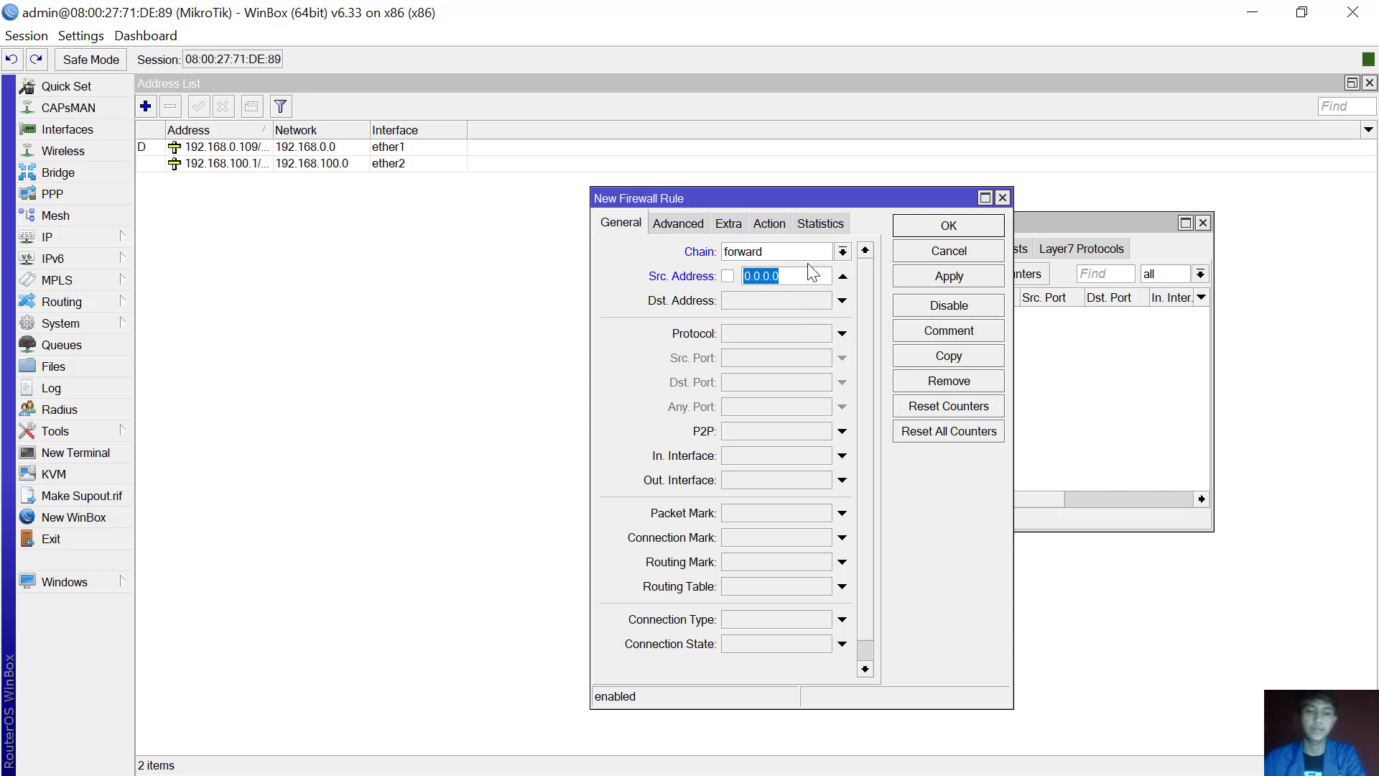
pyautogui.write('192')
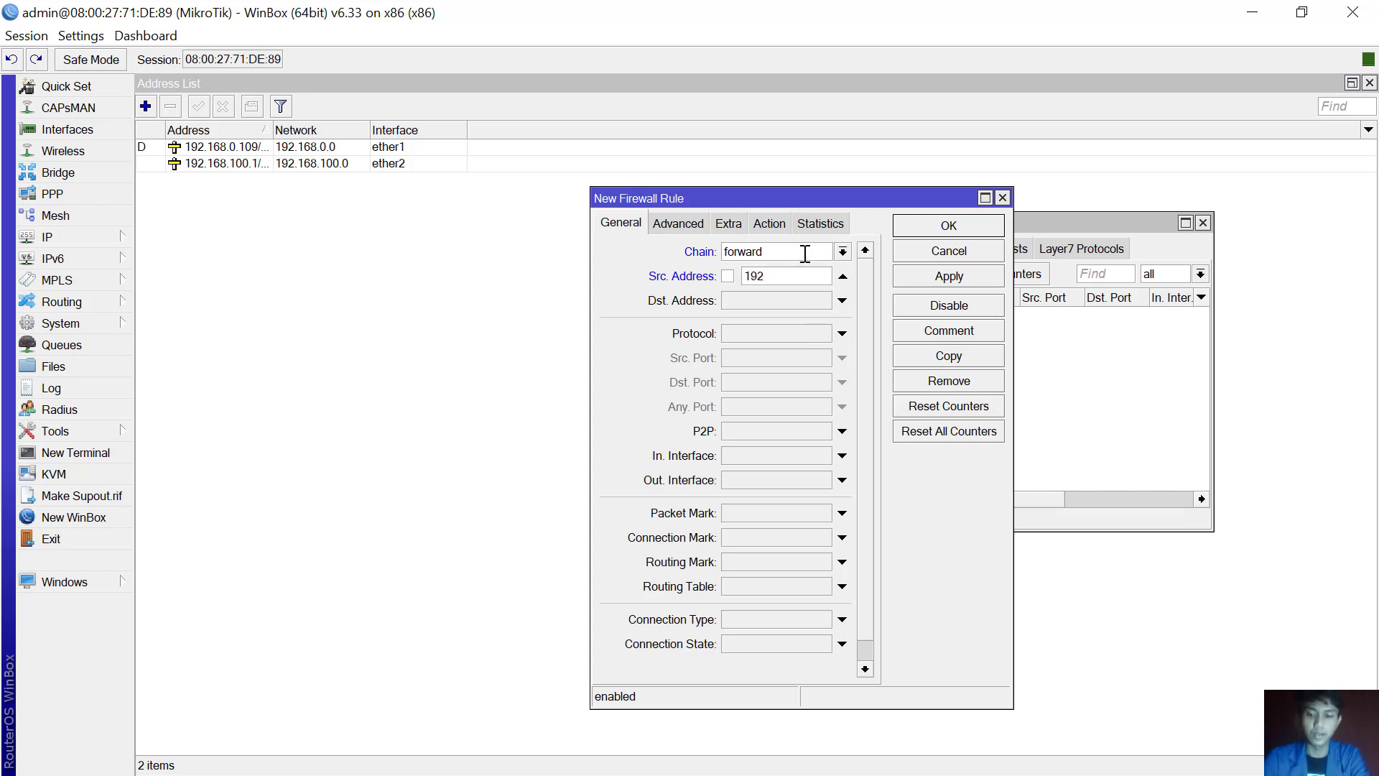
pyautogui.write('.168.100')
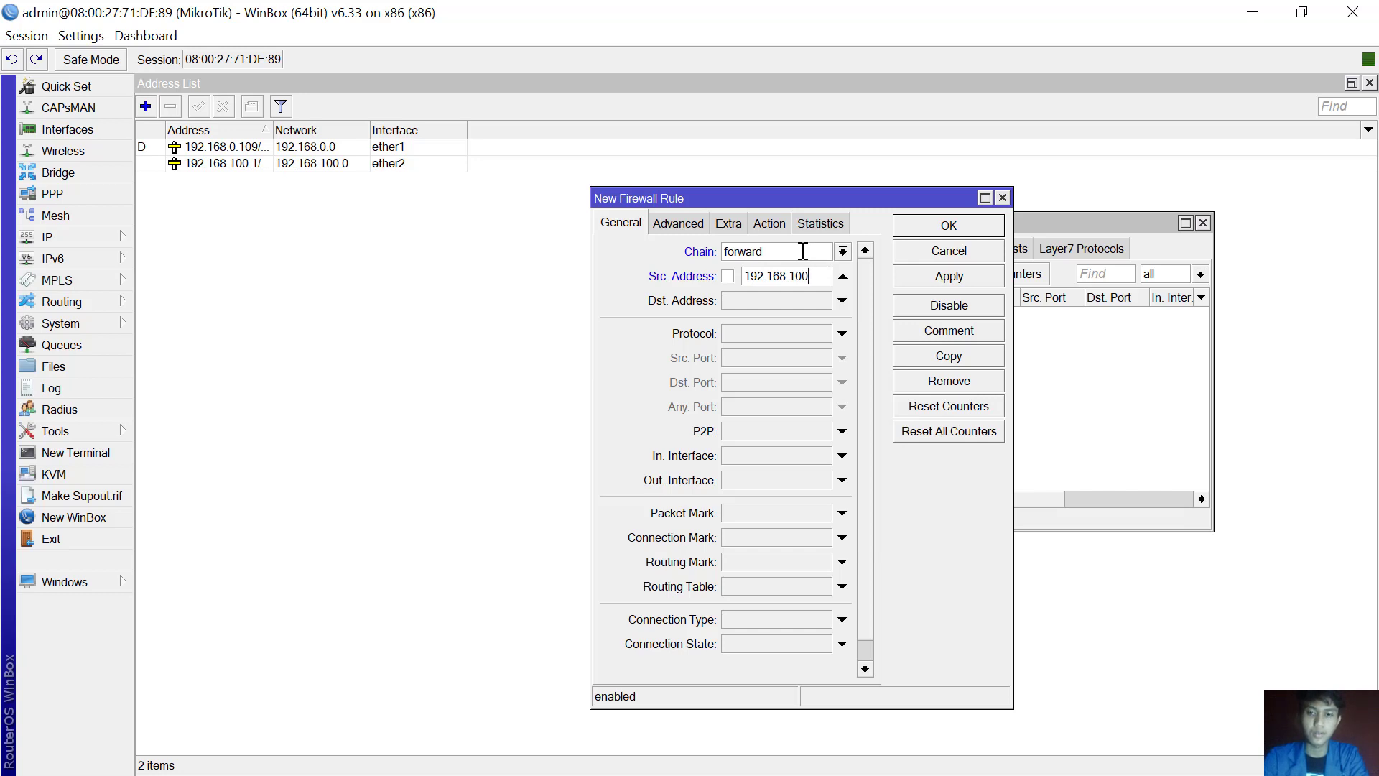
pyautogui.write('.1/')
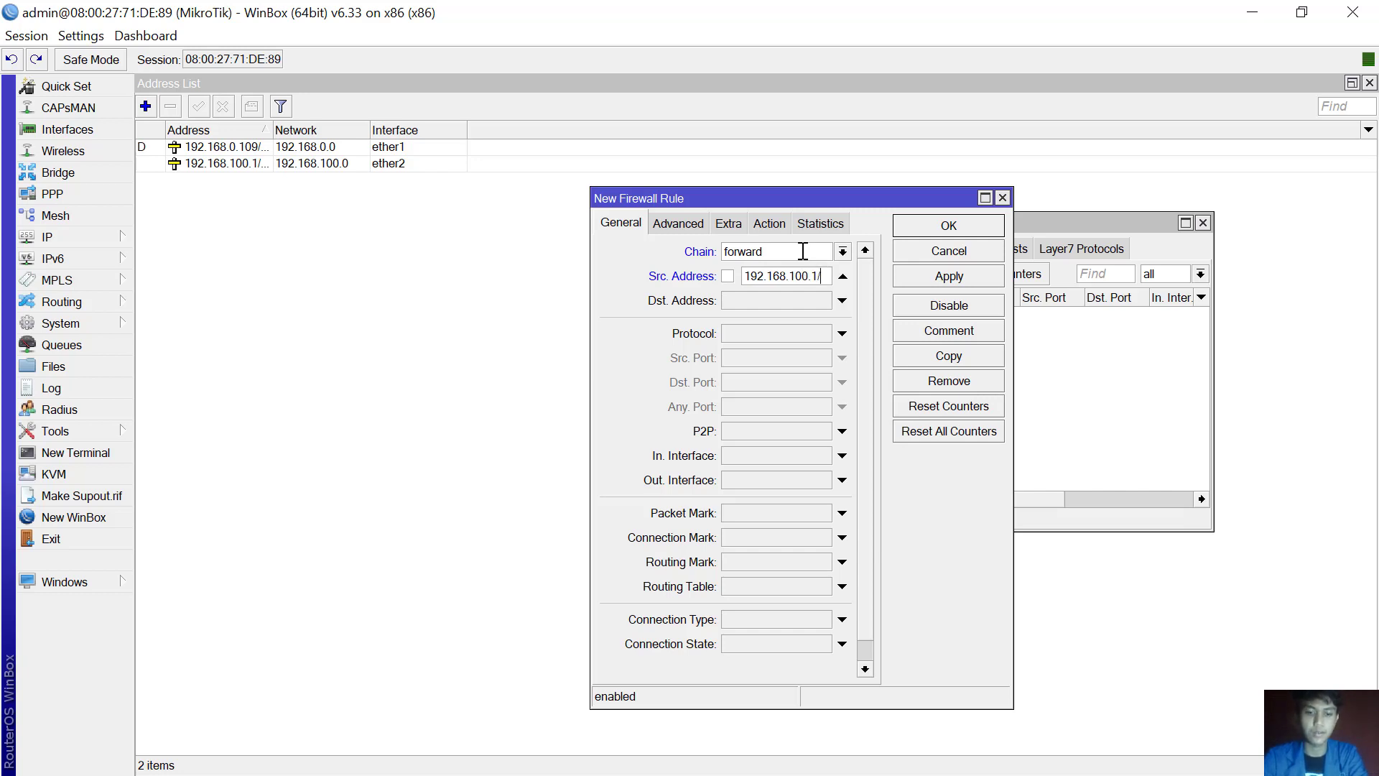
pyautogui.write('24')
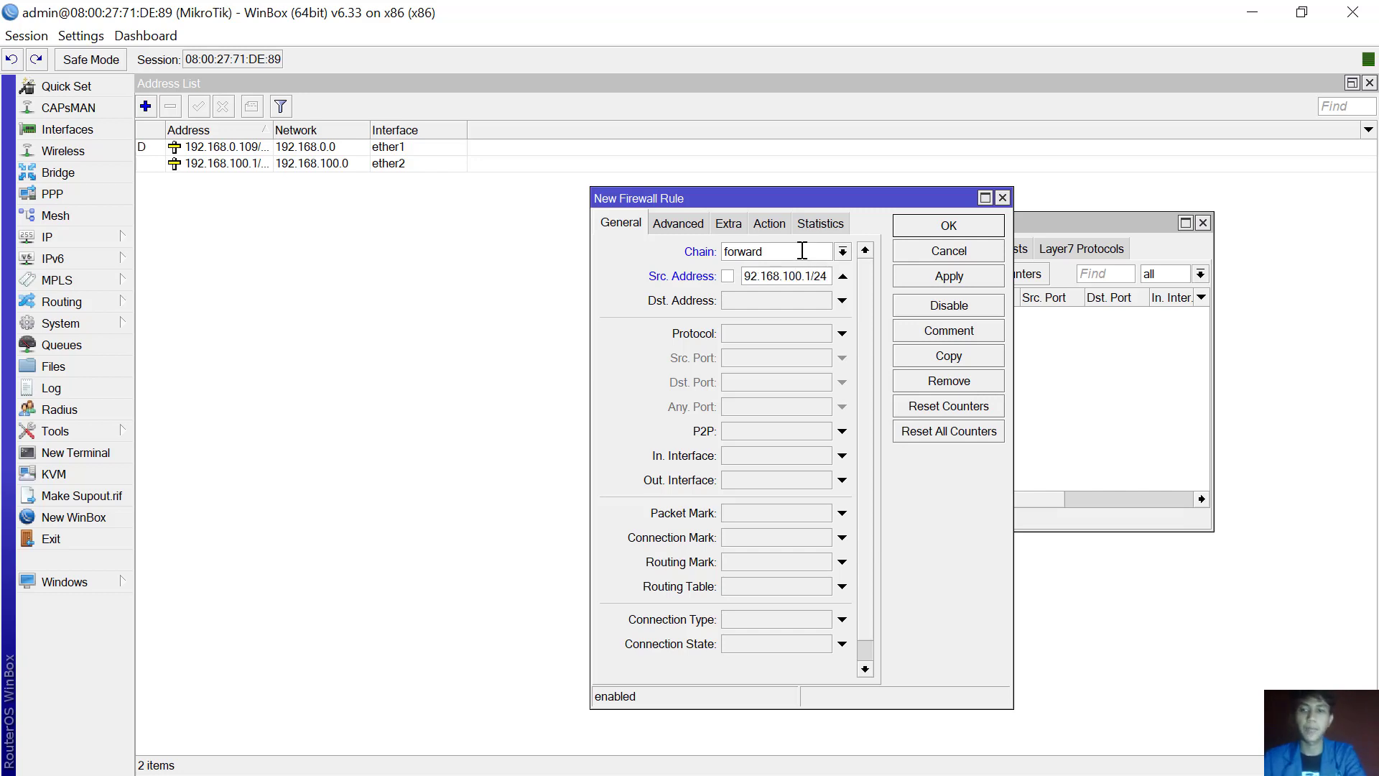
pyautogui.click(676, 225)
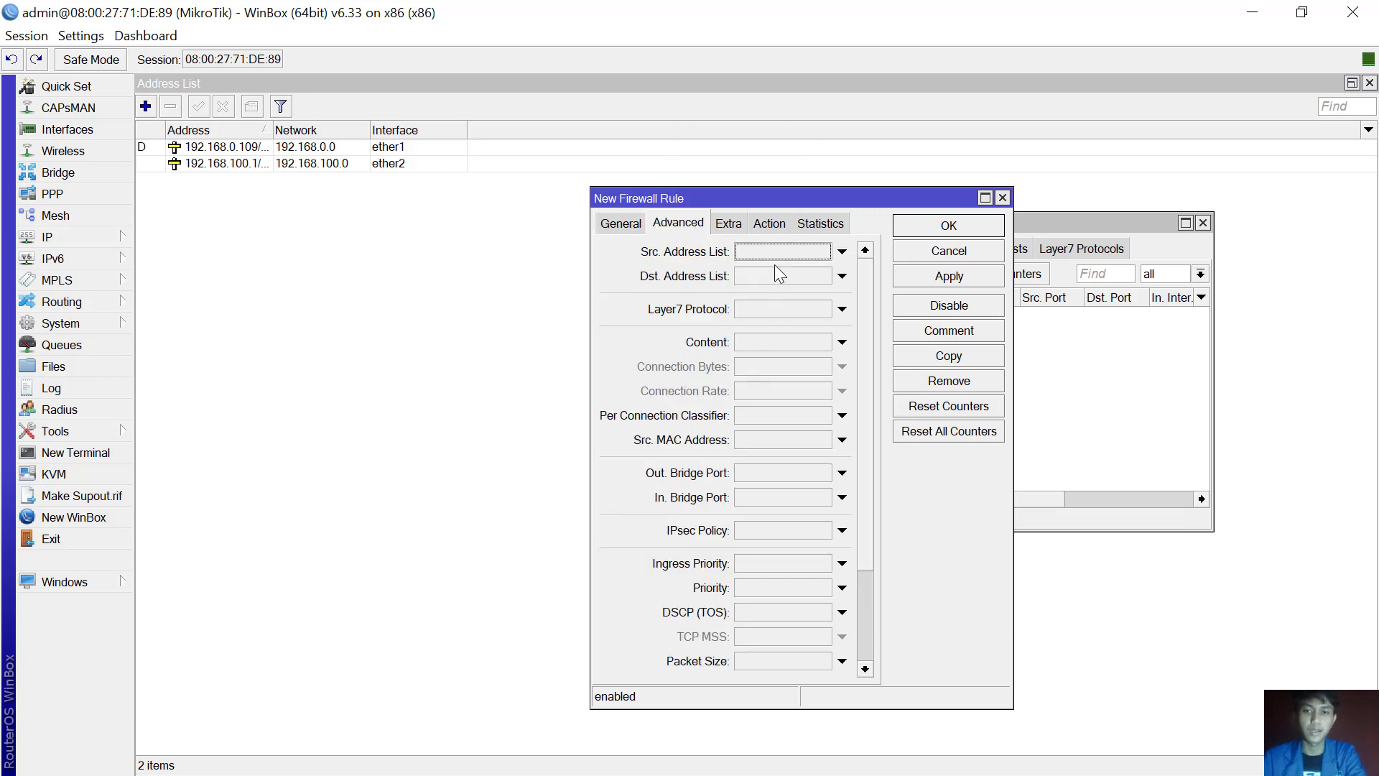
pyautogui.click(759, 346)
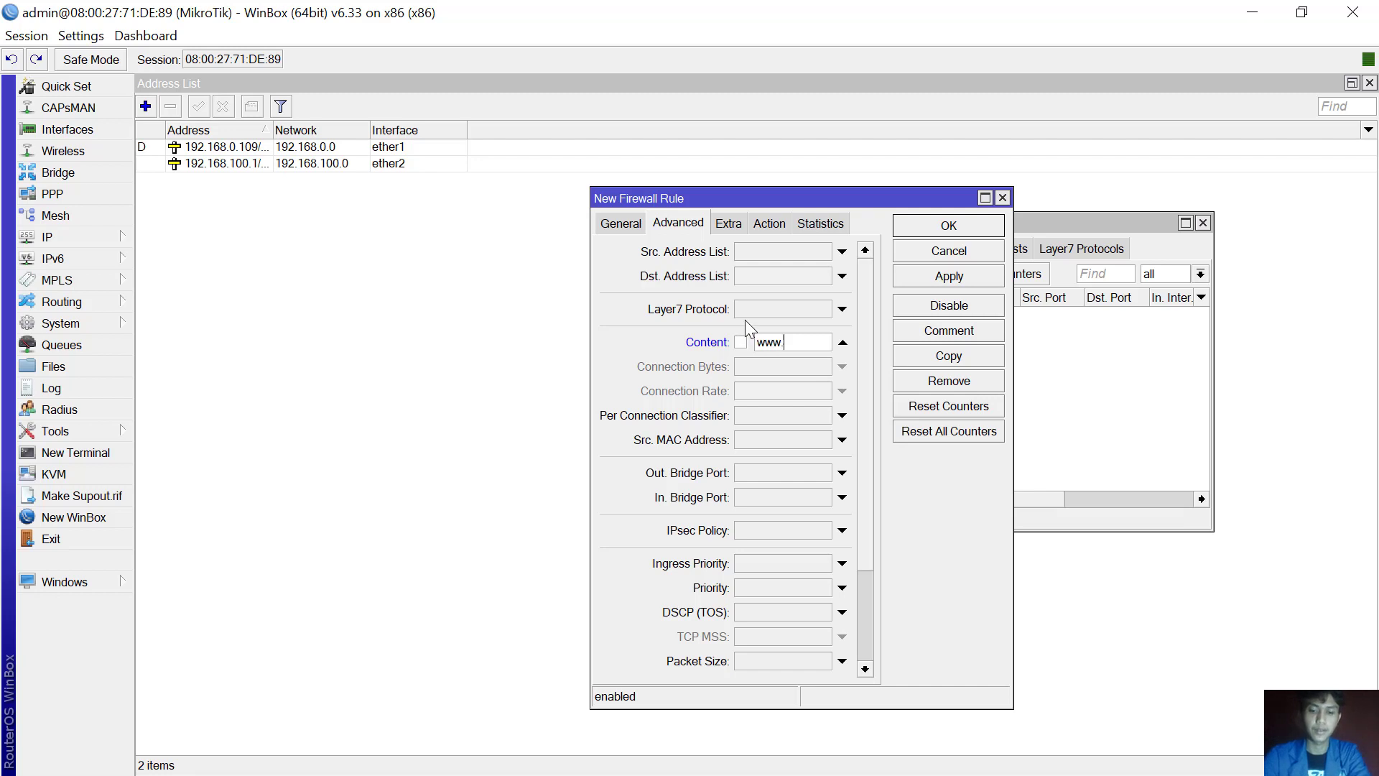
pyautogui.write('detik.com')
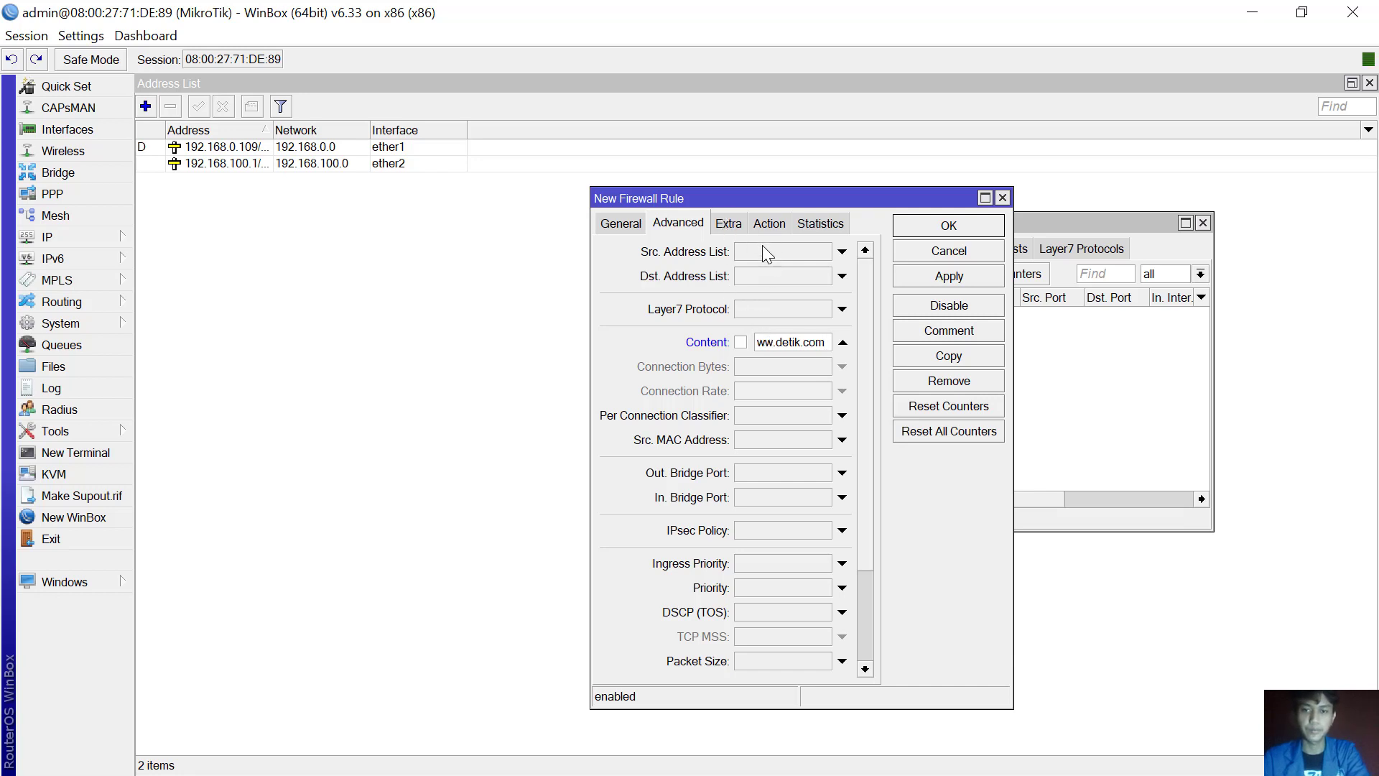
pyautogui.click(766, 224)
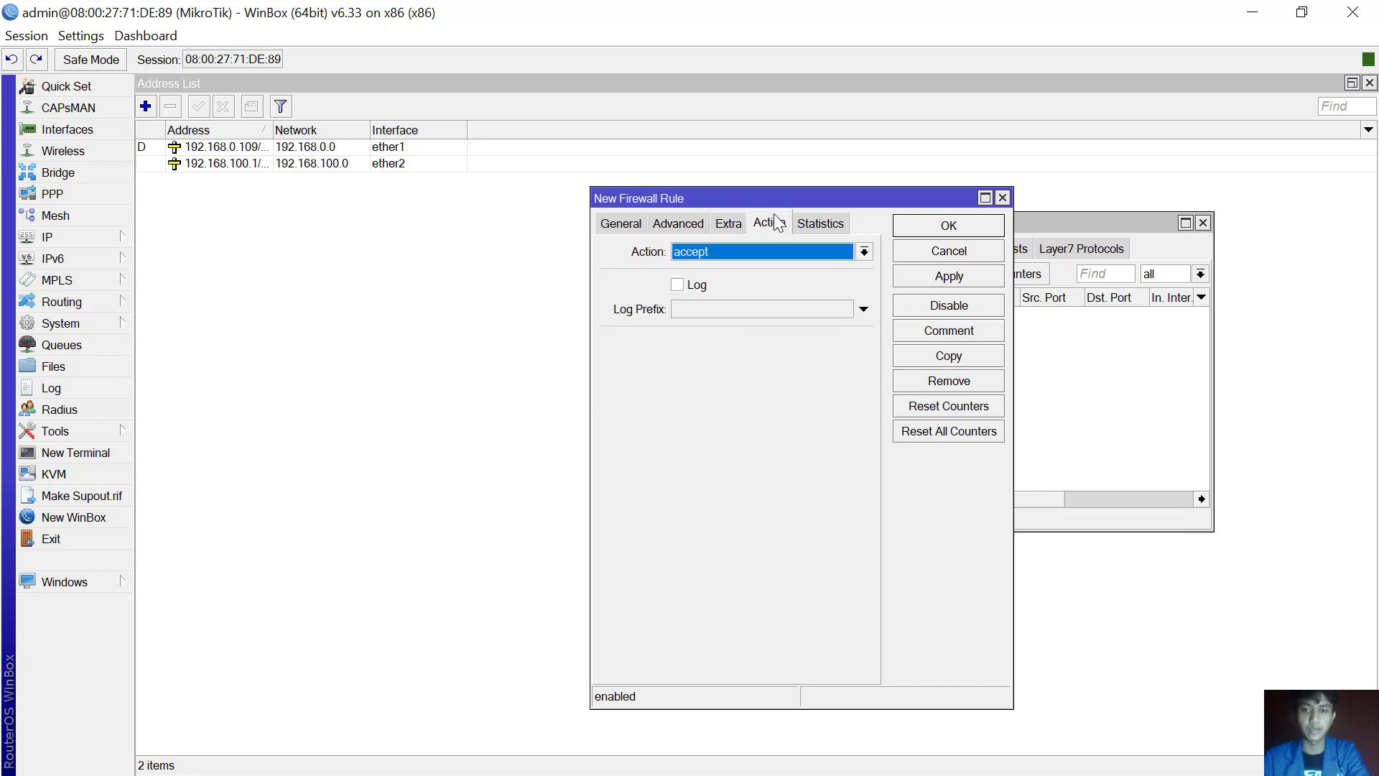
pyautogui.click(865, 251)
pyautogui.click(761, 309)
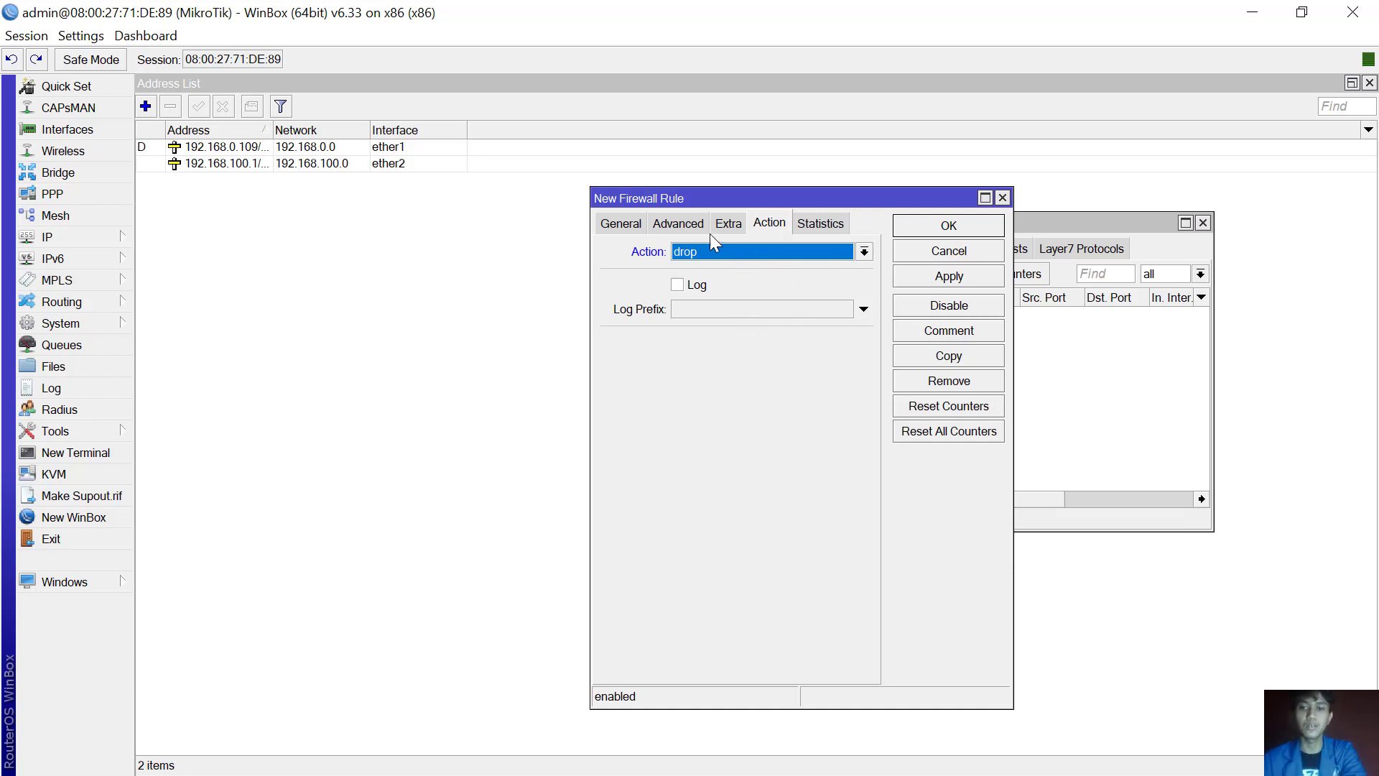
# Review the rule's chain, source address, content and action, and save it to the filter rules.
pyautogui.click(630, 223)
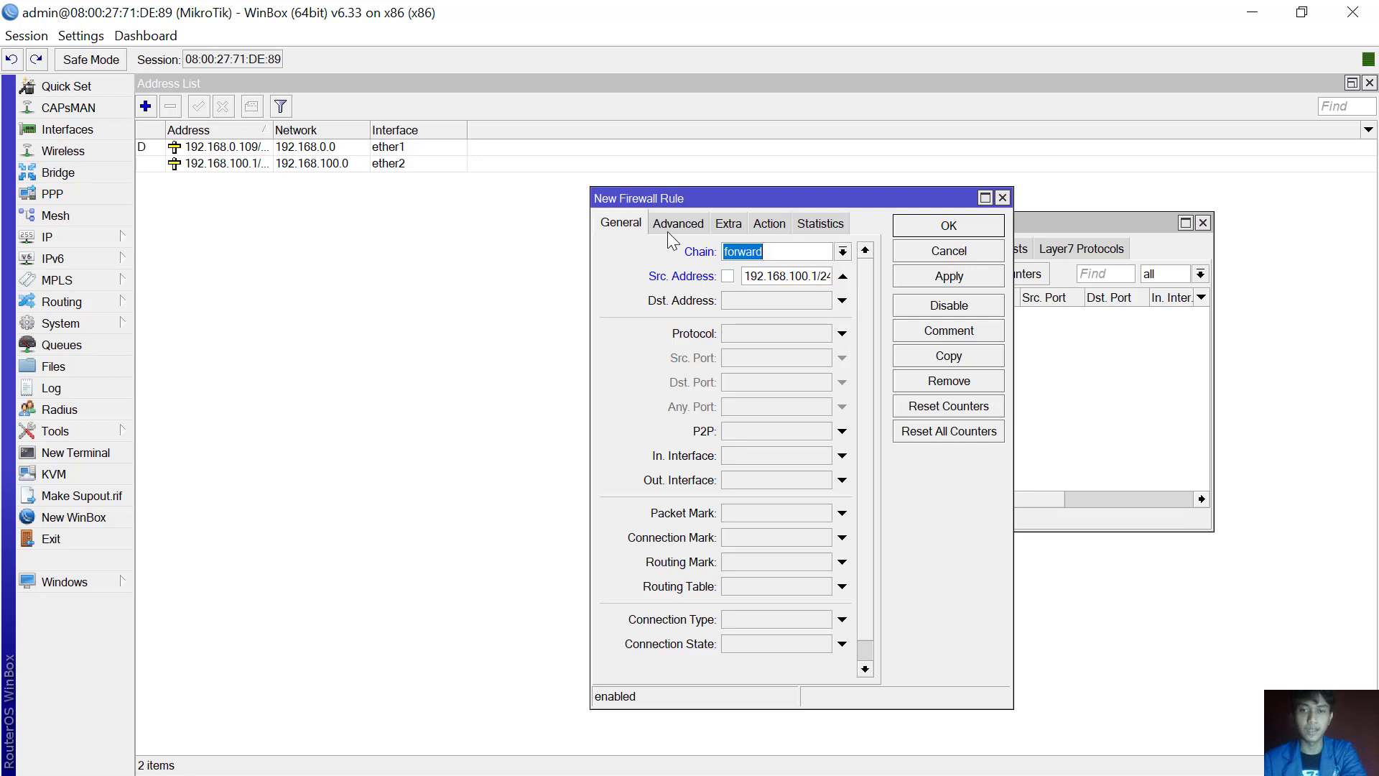
pyautogui.click(675, 226)
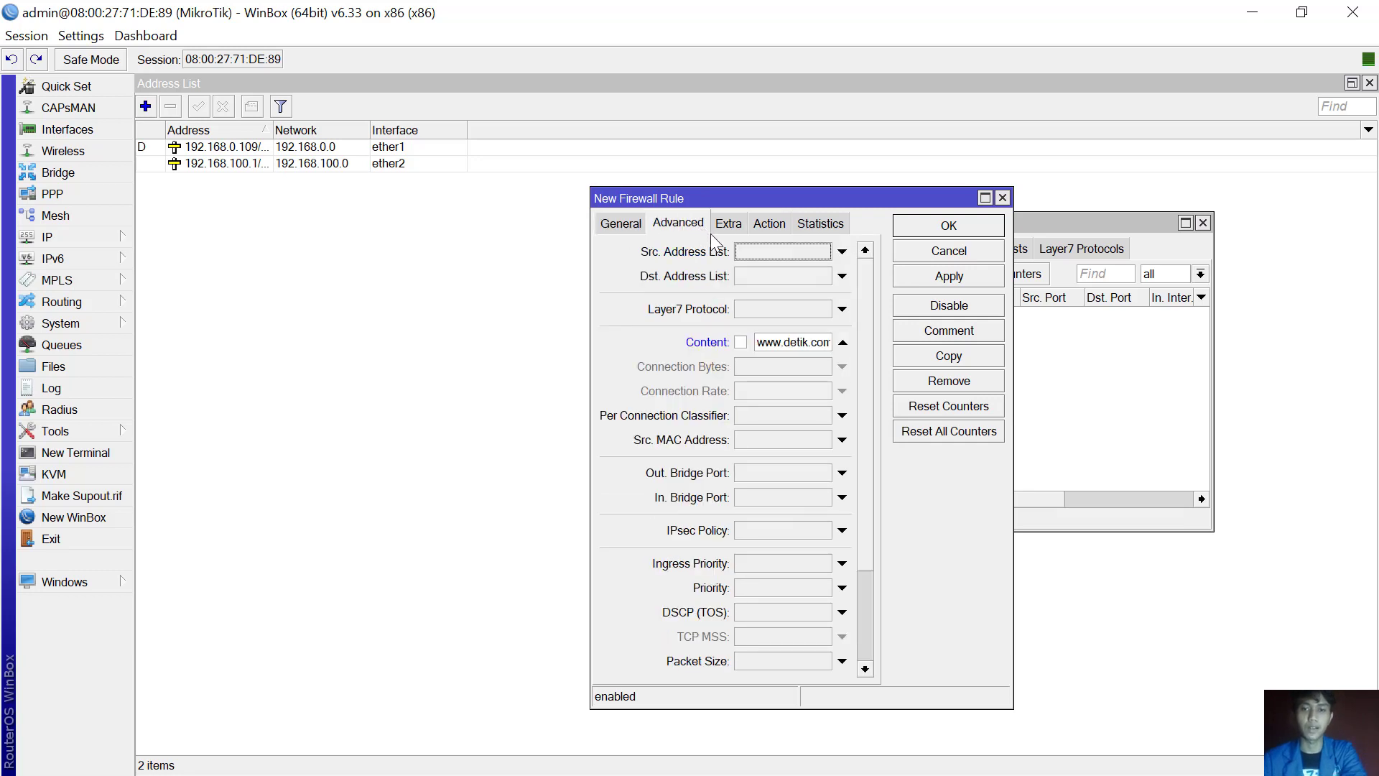
pyautogui.click(769, 224)
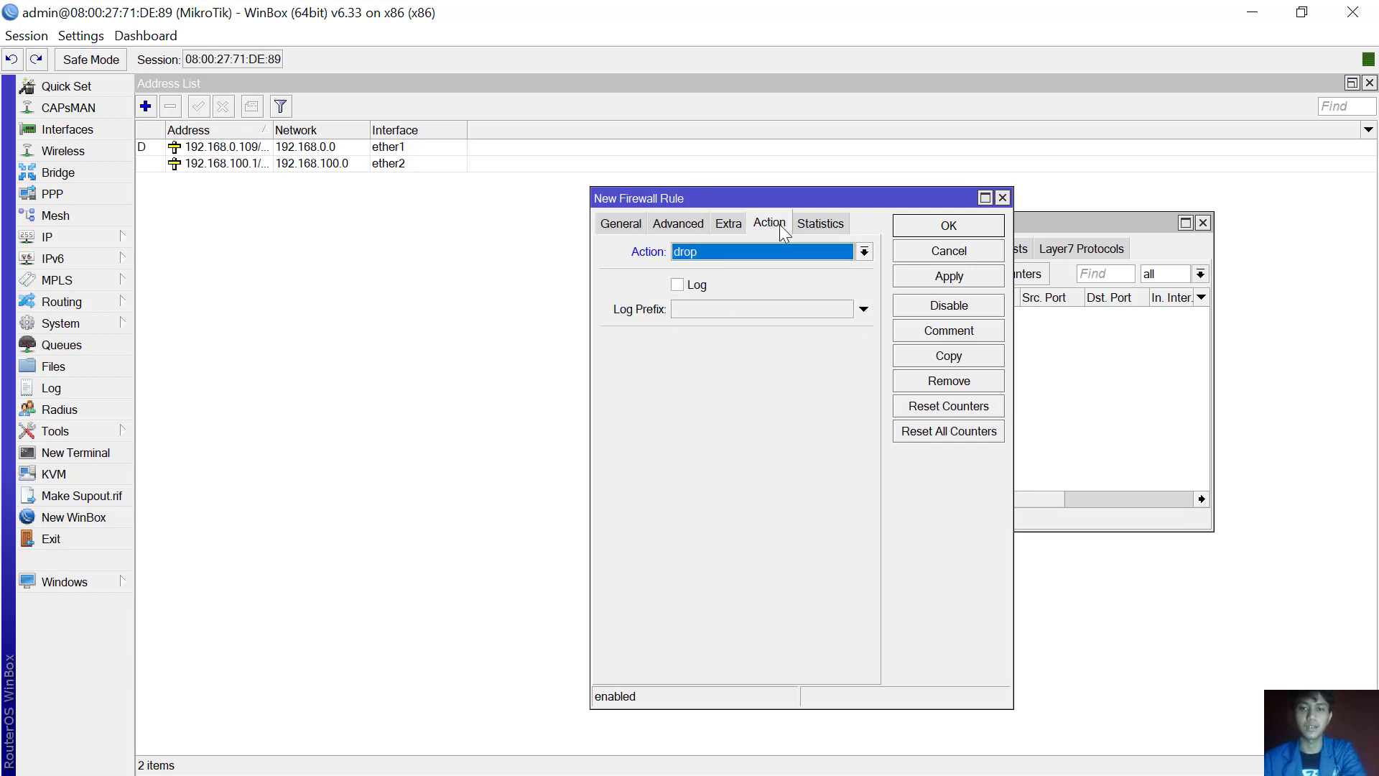
pyautogui.click(949, 276)
pyautogui.click(949, 226)
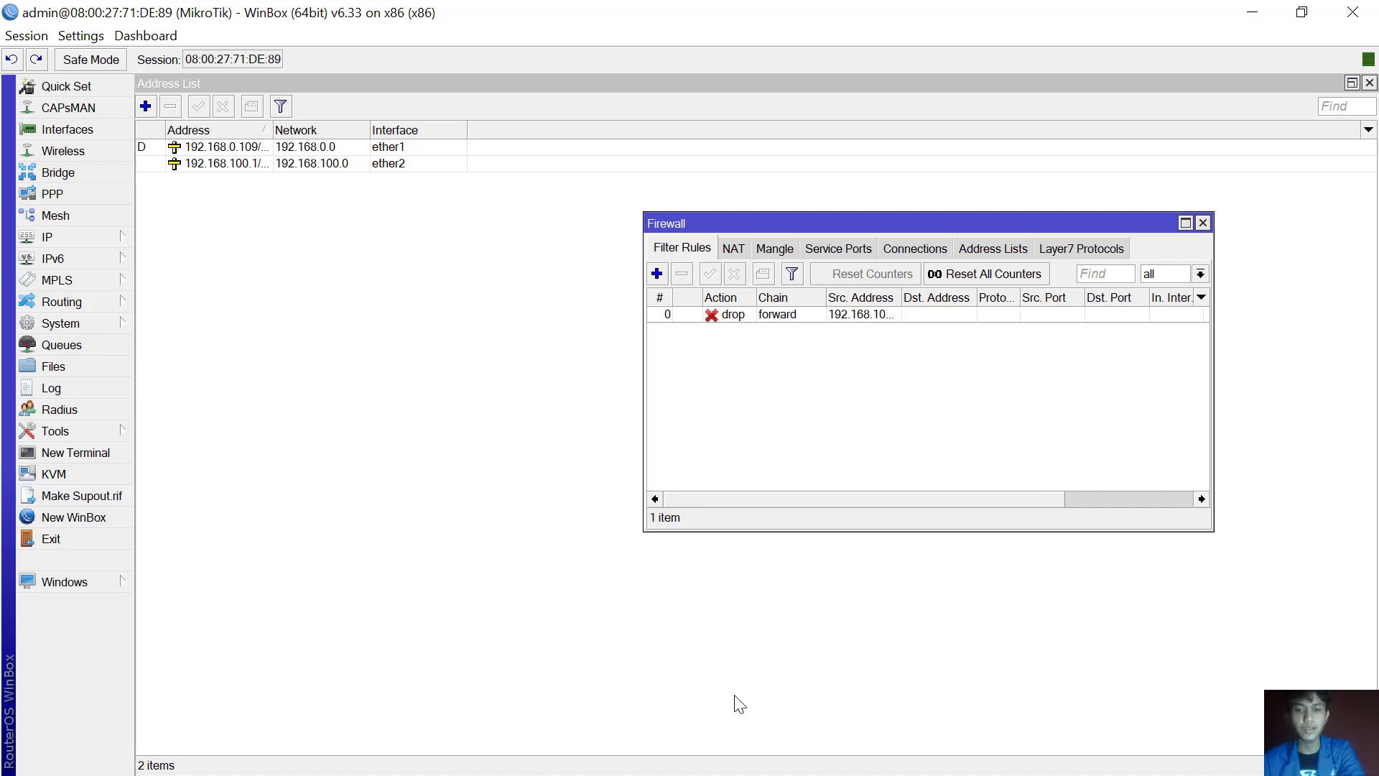
# Leave WinBox, switch to the Client1-win7 Clone virtual machine and launch Firefox there.
pyautogui.click(1357, 8)
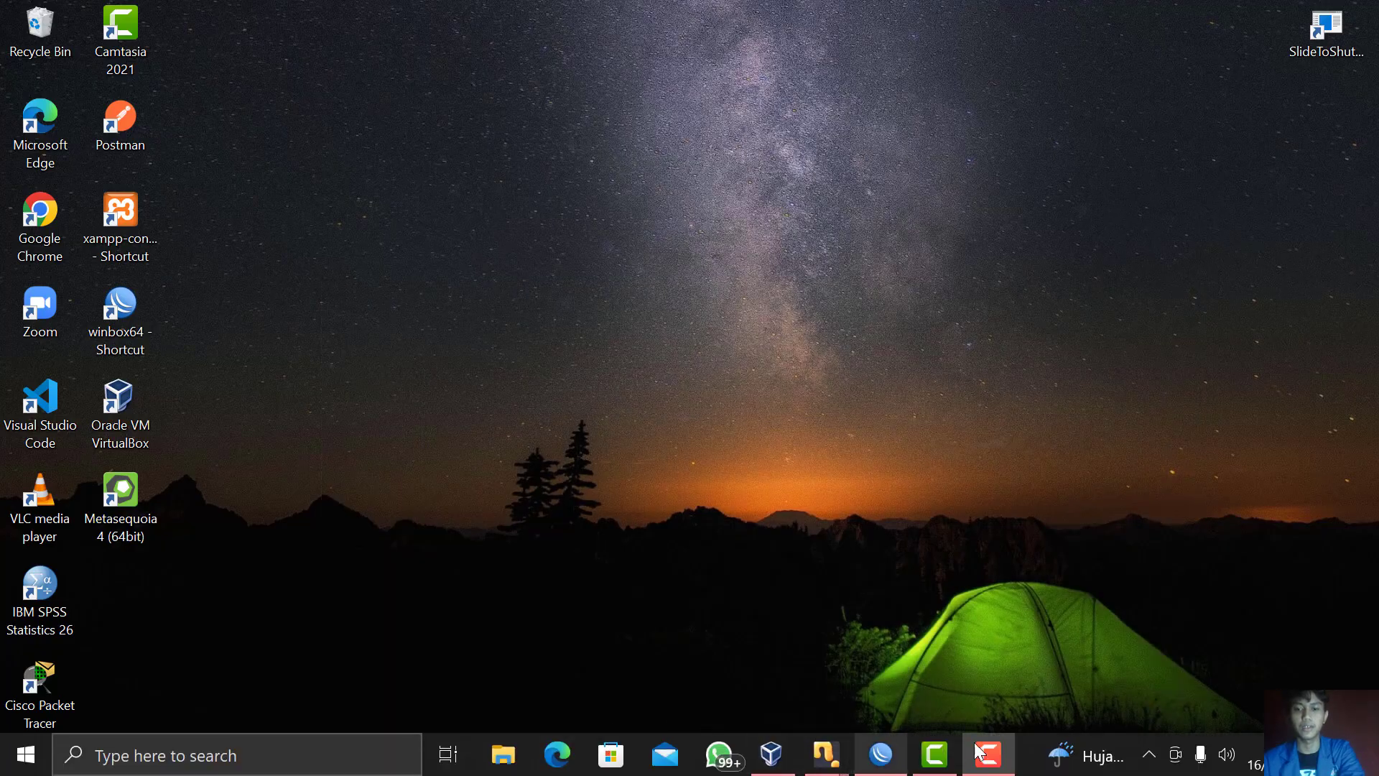
pyautogui.moveTo(832, 769)
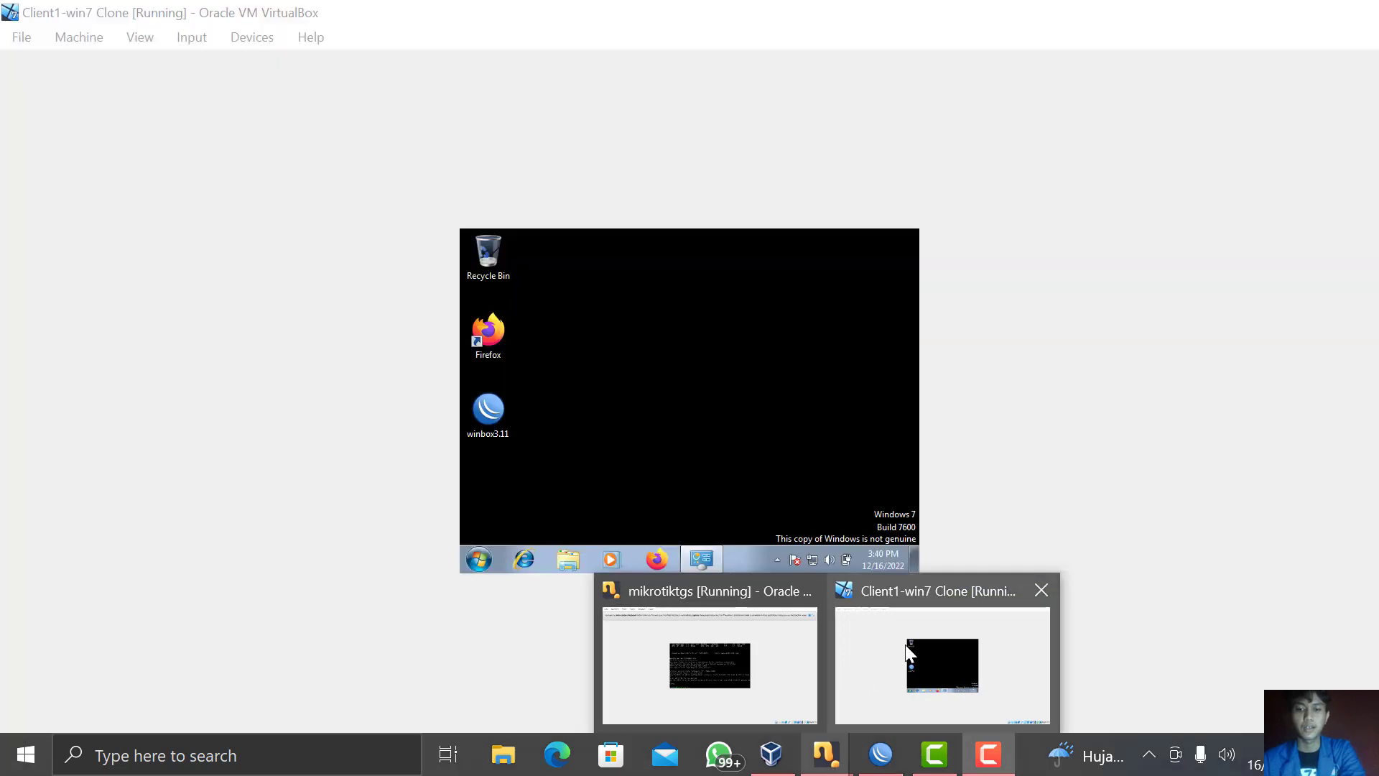
pyautogui.click(906, 650)
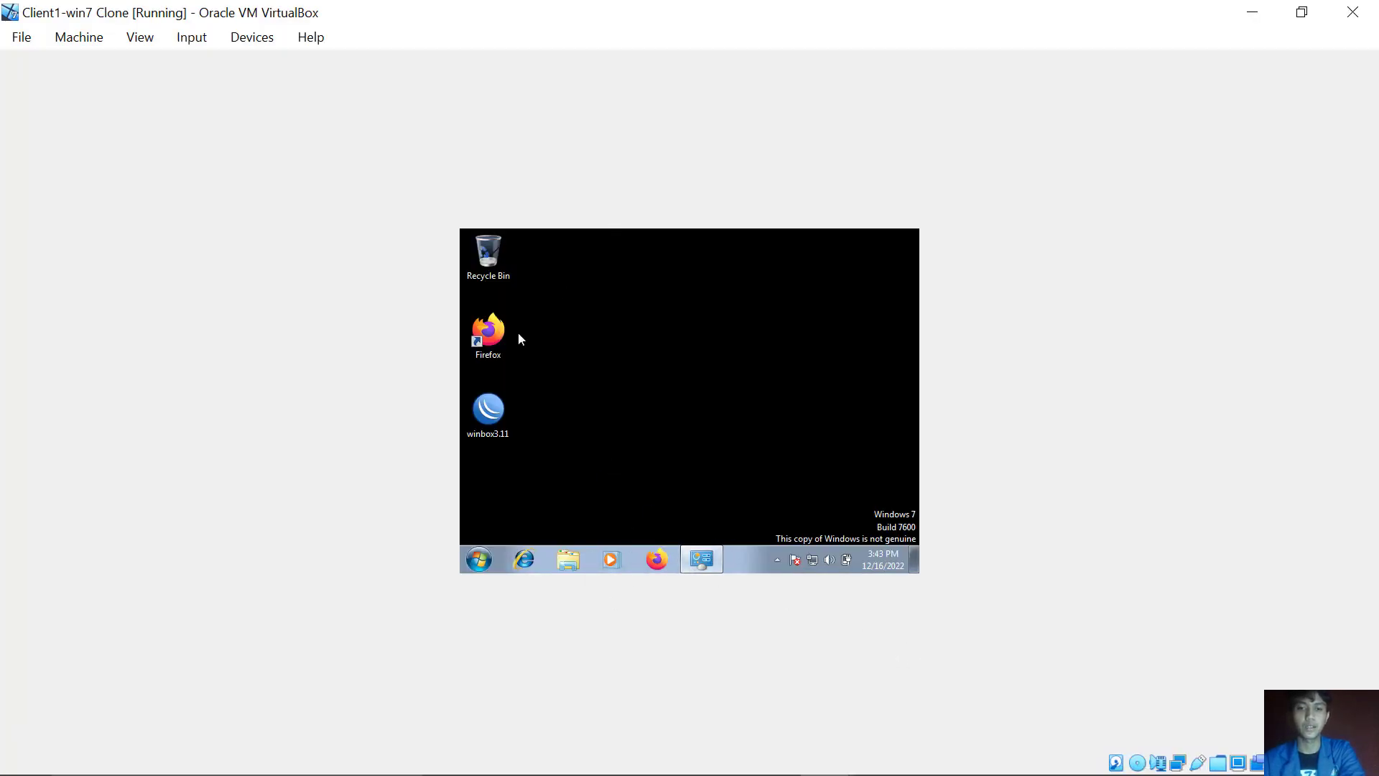
pyautogui.doubleClick(494, 332)
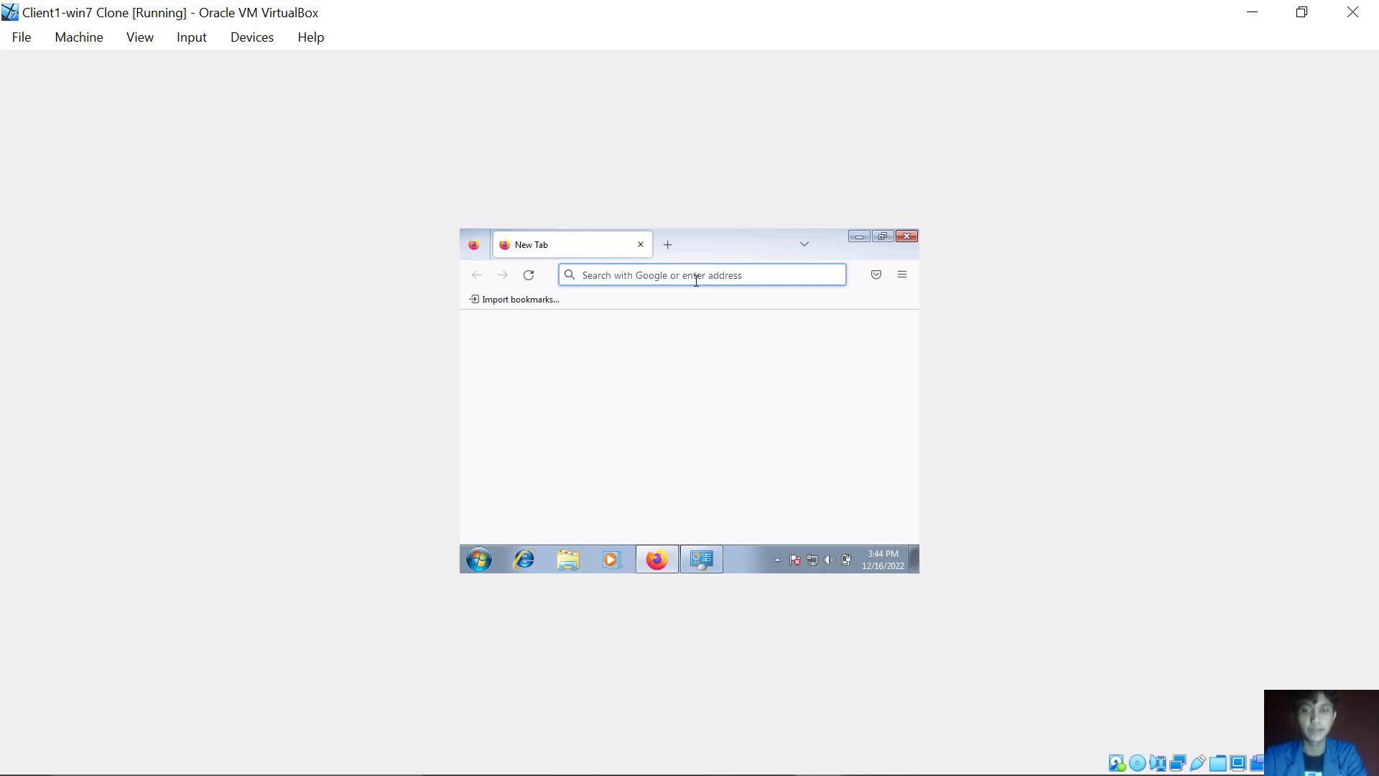
pyautogui.write('www')
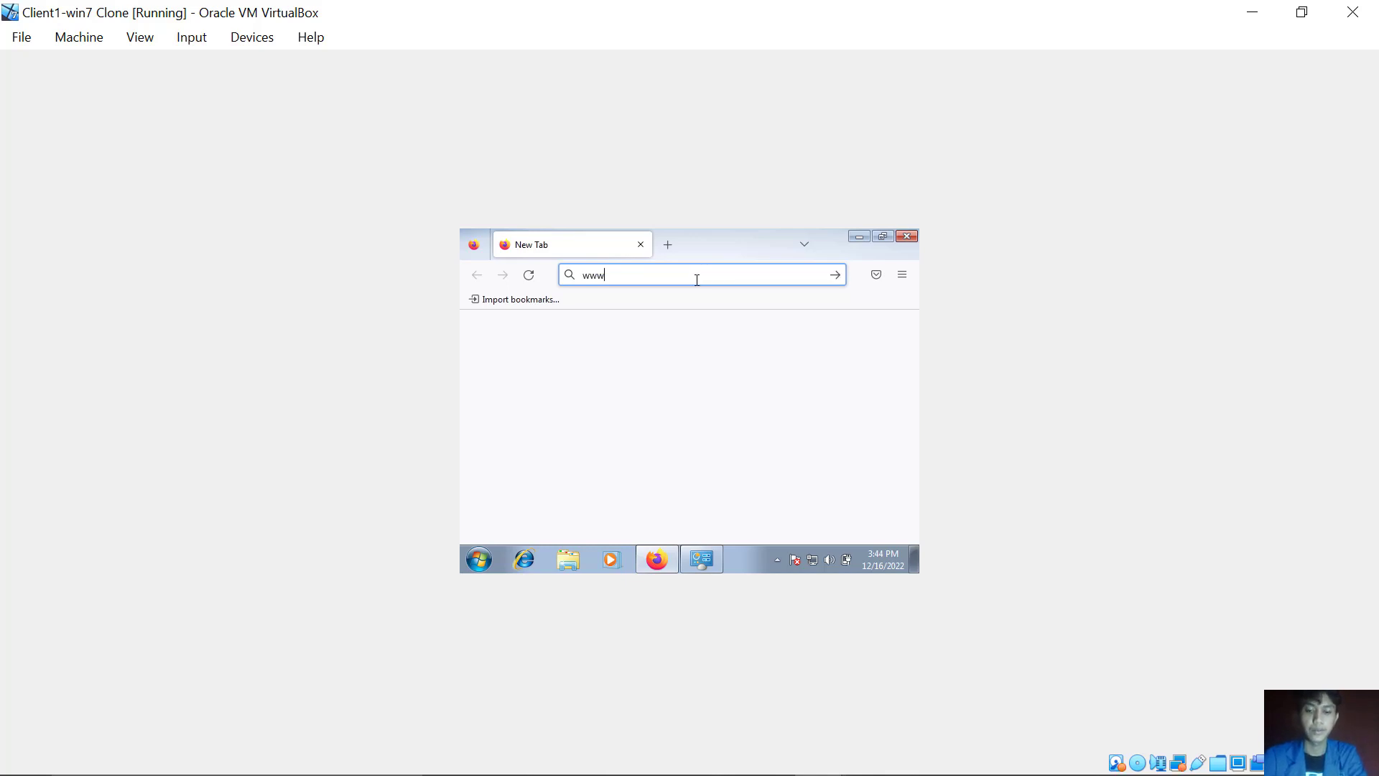
pyautogui.write('.detik')
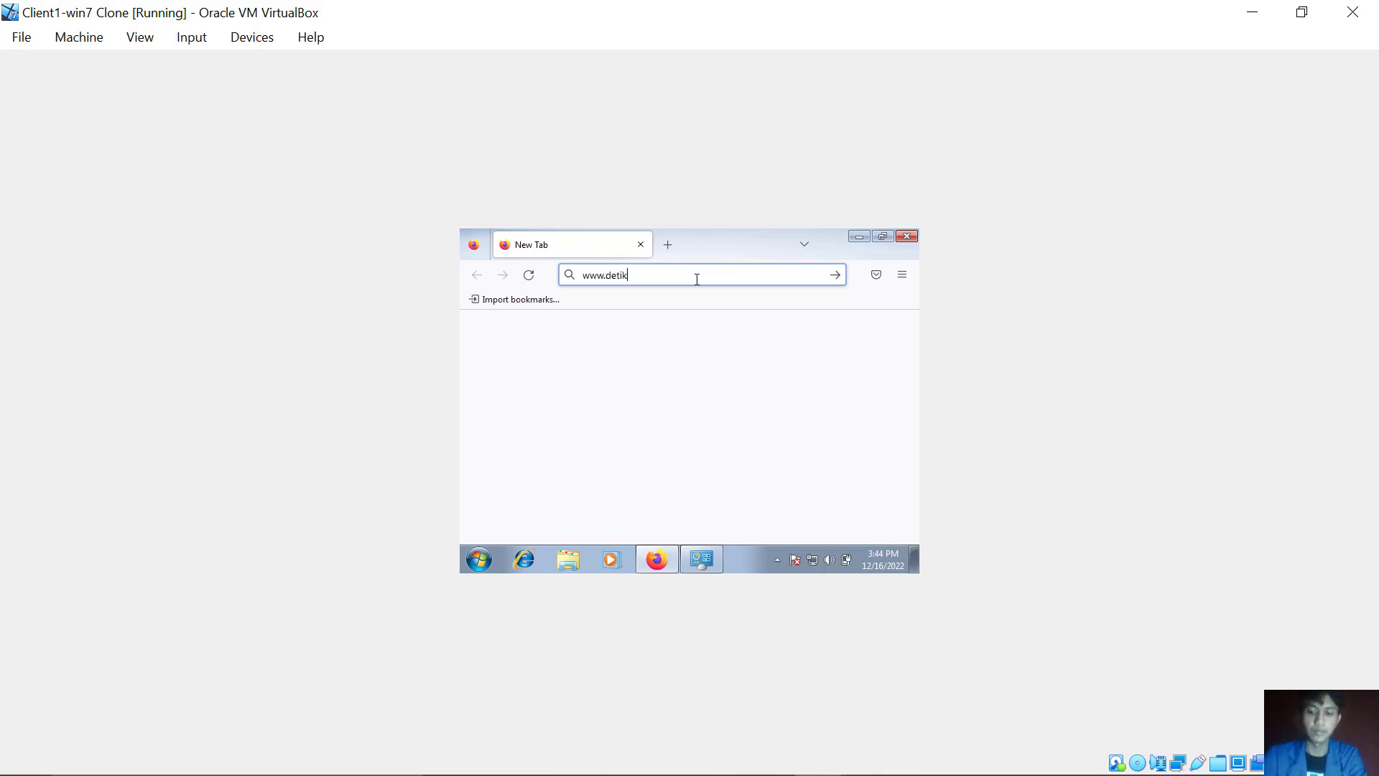
pyautogui.write('.com')
pyautogui.press('Return')
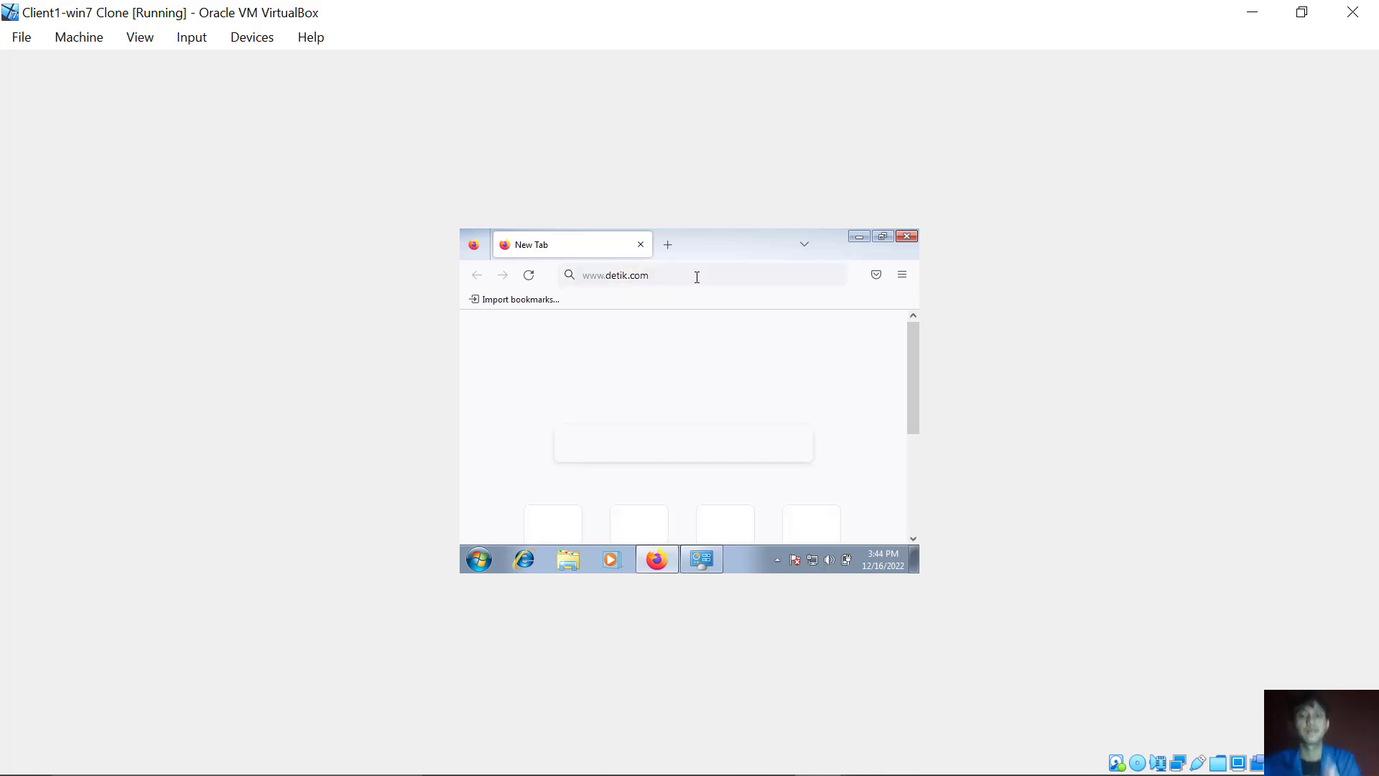